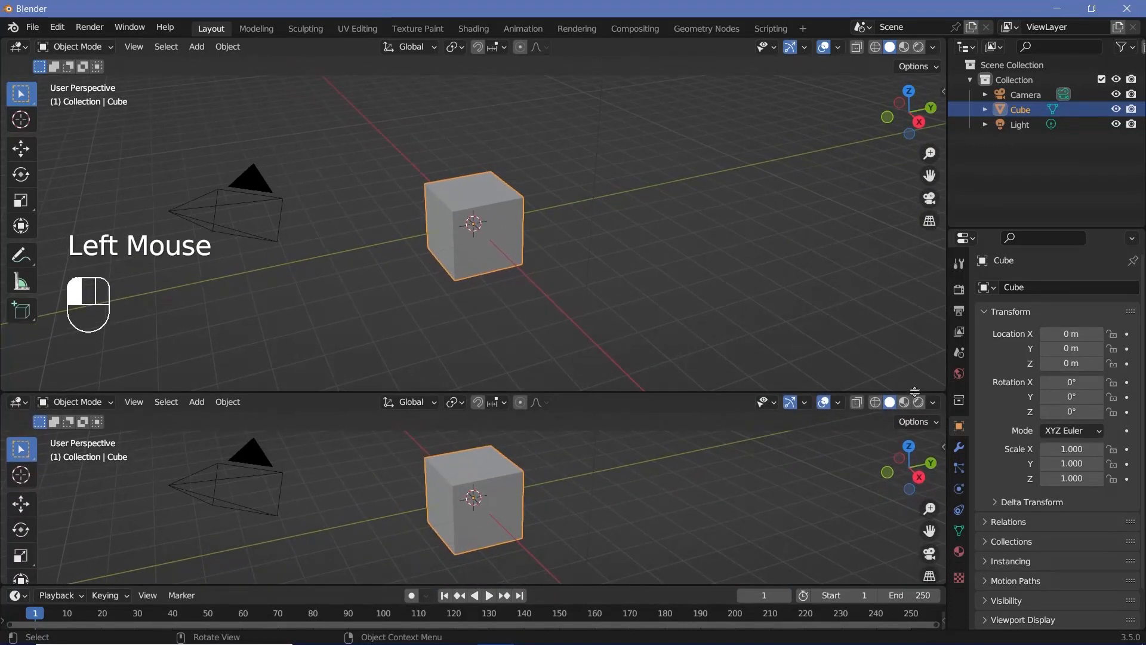
# Change the lower 3D viewport to a Geometry Node Editor and create a new geometry node tree on the cube.
pyautogui.click(17, 404)
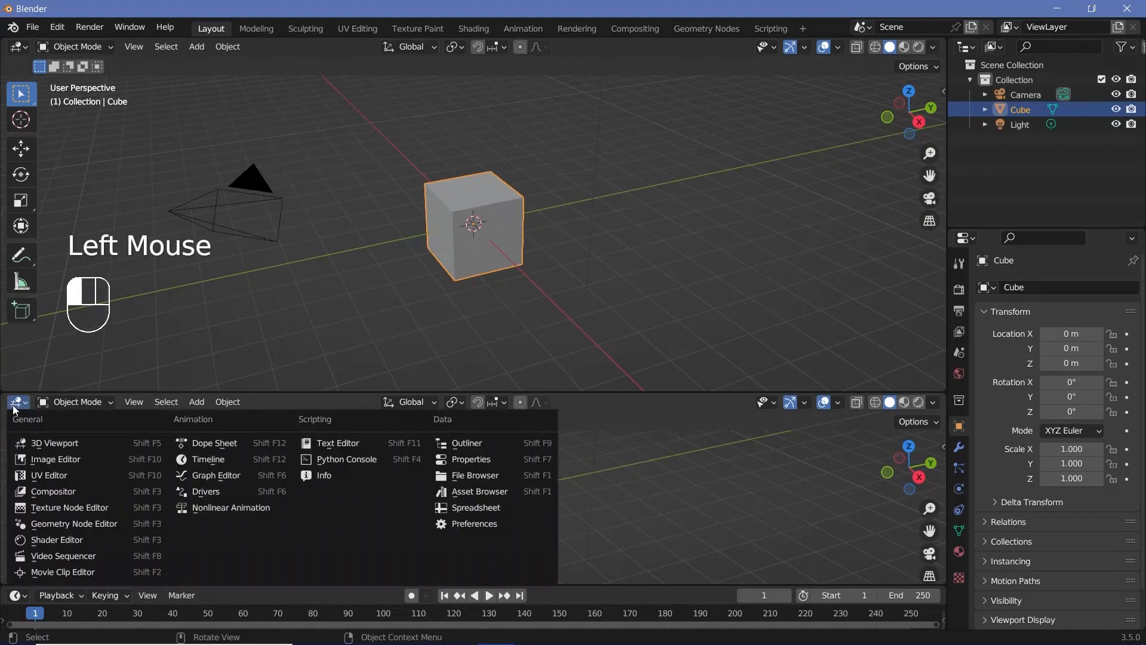
pyautogui.click(47, 523)
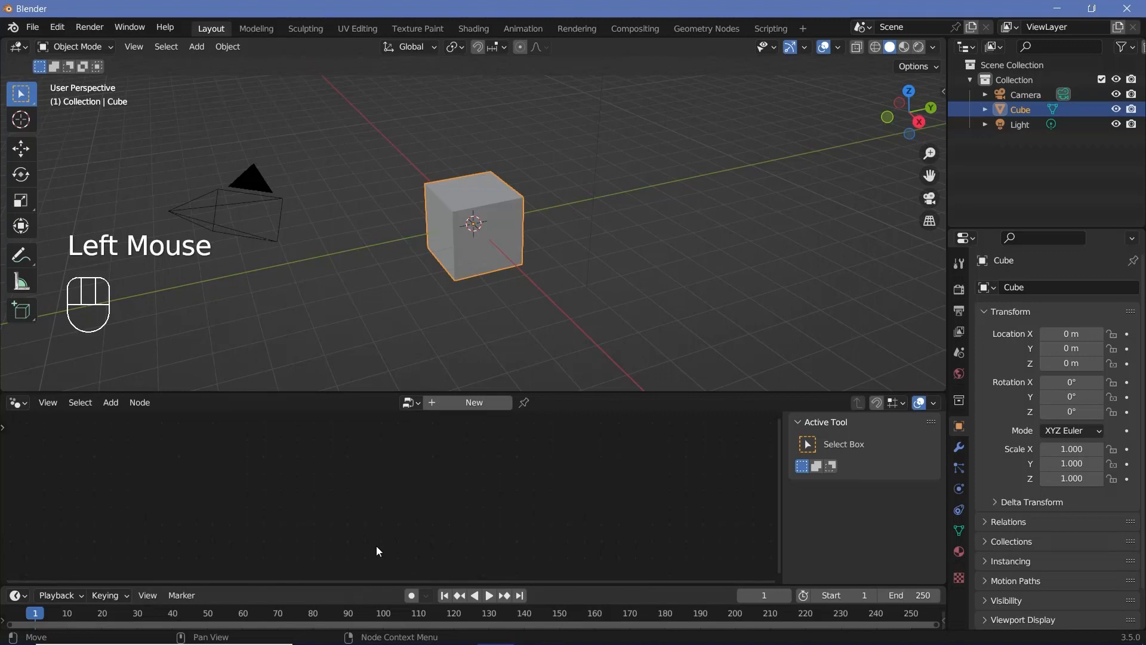
pyautogui.click(479, 404)
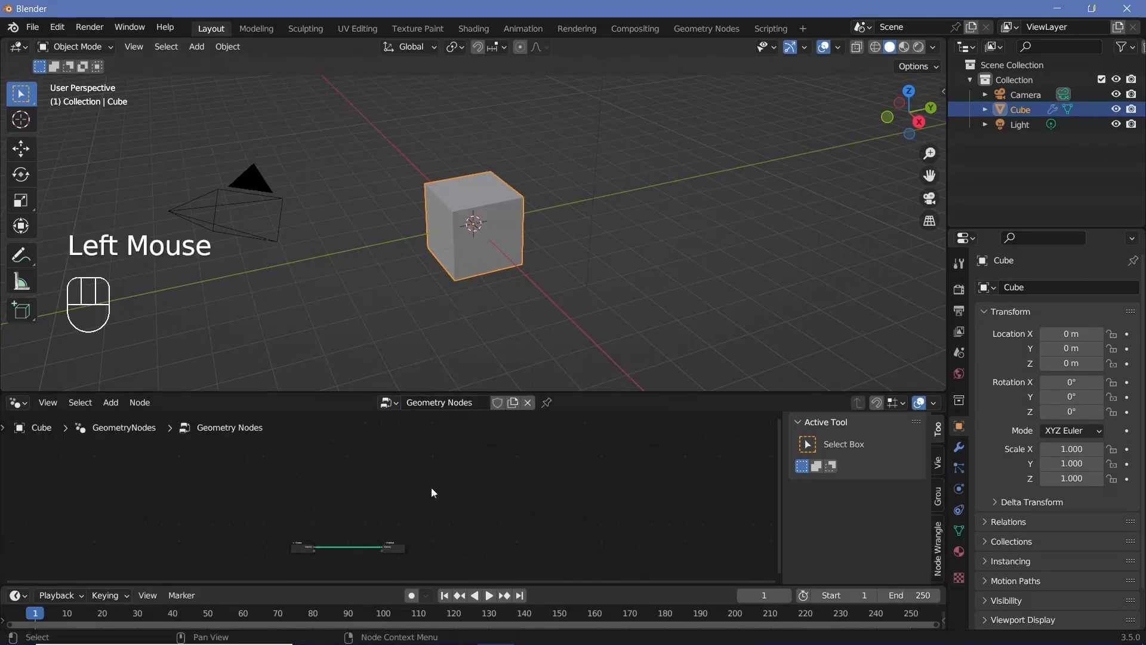
# Delete the Group Input node from the node tree.
pyautogui.moveTo(431, 488)
pyautogui.mouseDown(button='middle')
pyautogui.moveTo(560, 439)
pyautogui.moveTo(437, 471)
pyautogui.mouseUp(button='middle')
pyautogui.scroll(7, 566, 439)
pyautogui.scroll(2, 371, 489)
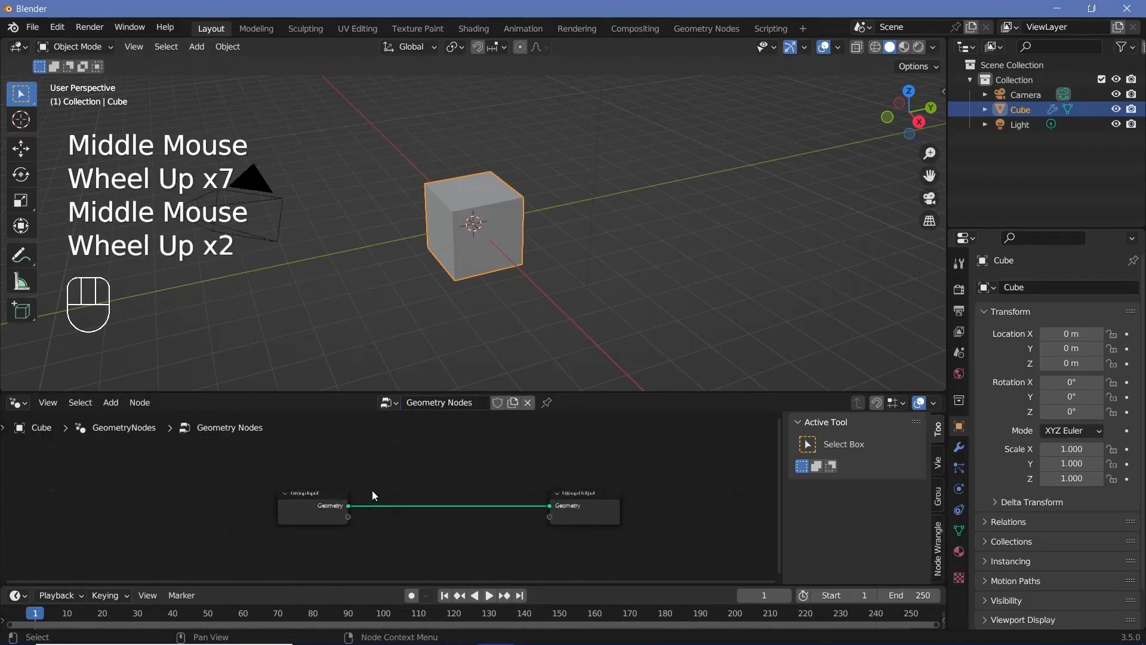
pyautogui.moveTo(371, 490); pyautogui.dragTo(376, 493, button='middle')
pyautogui.click(363, 490)
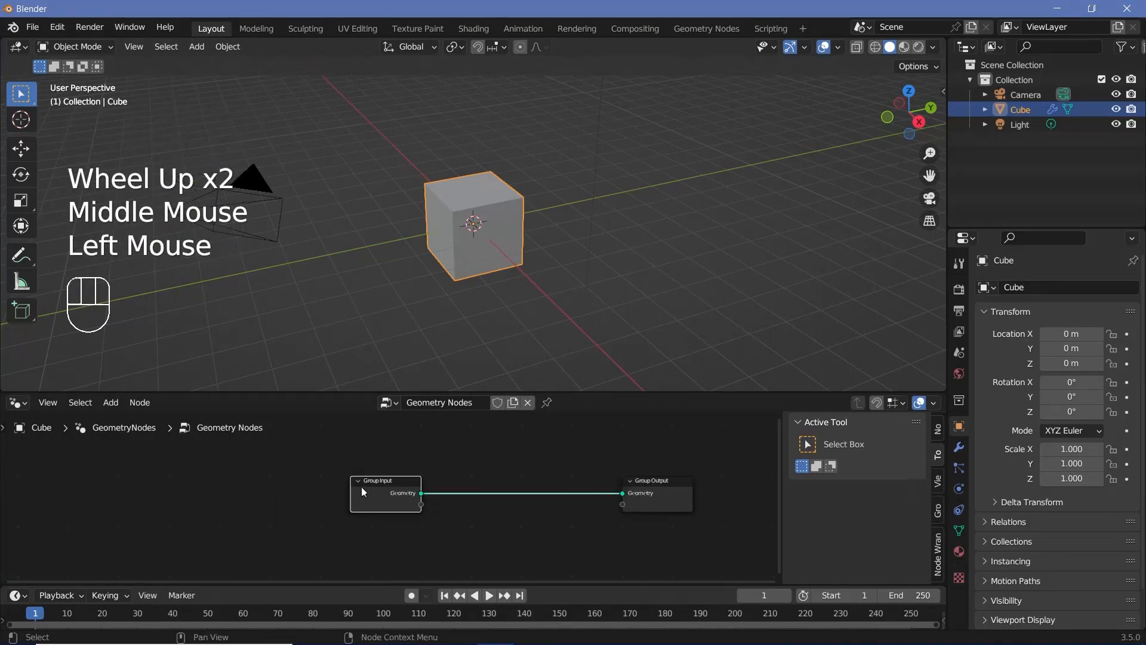
pyautogui.press('x')
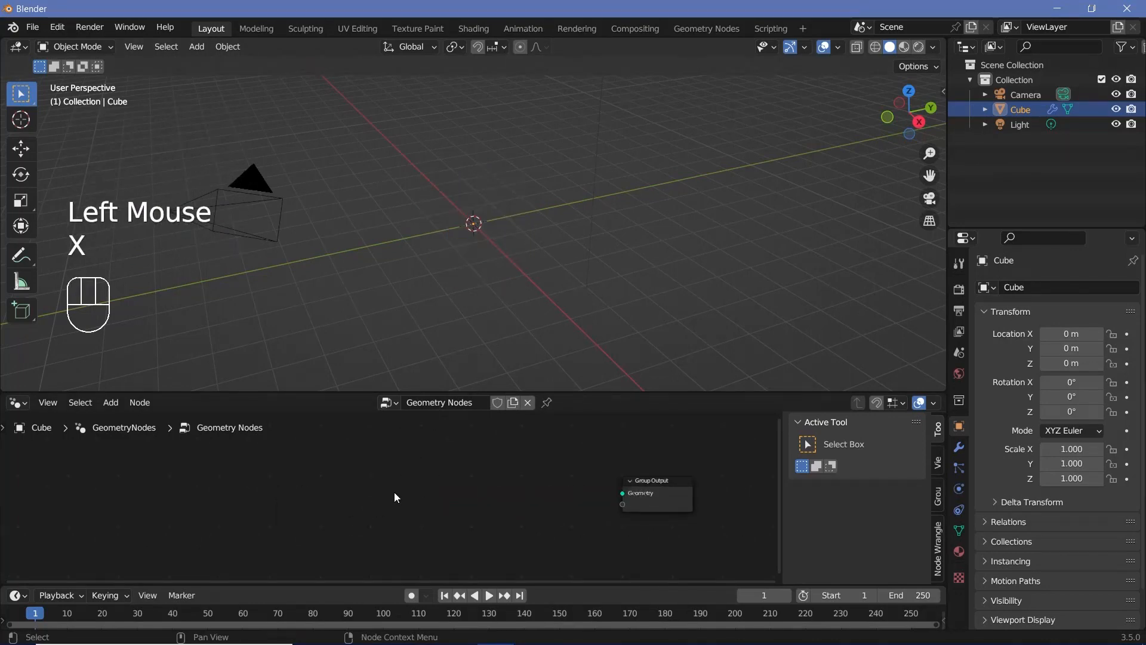
# Add a Grid node and connect its Mesh output to the Geometry input of the Group Output.
pyautogui.hotkey('shift', 'a')
pyautogui.moveTo(337, 360)
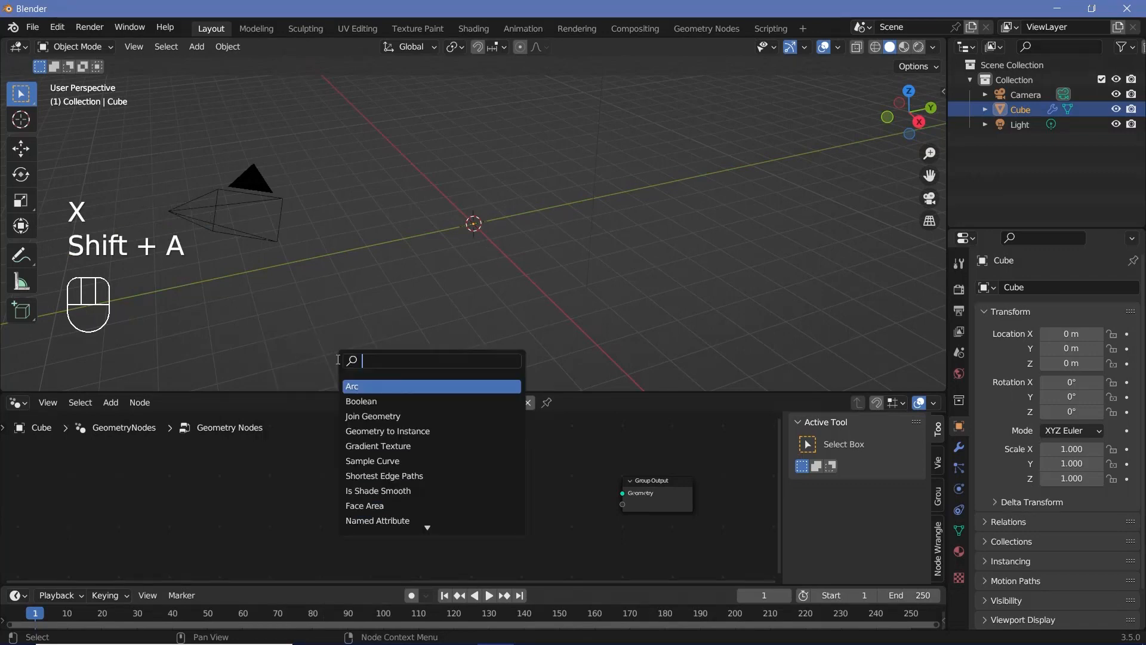
pyautogui.write('grid')
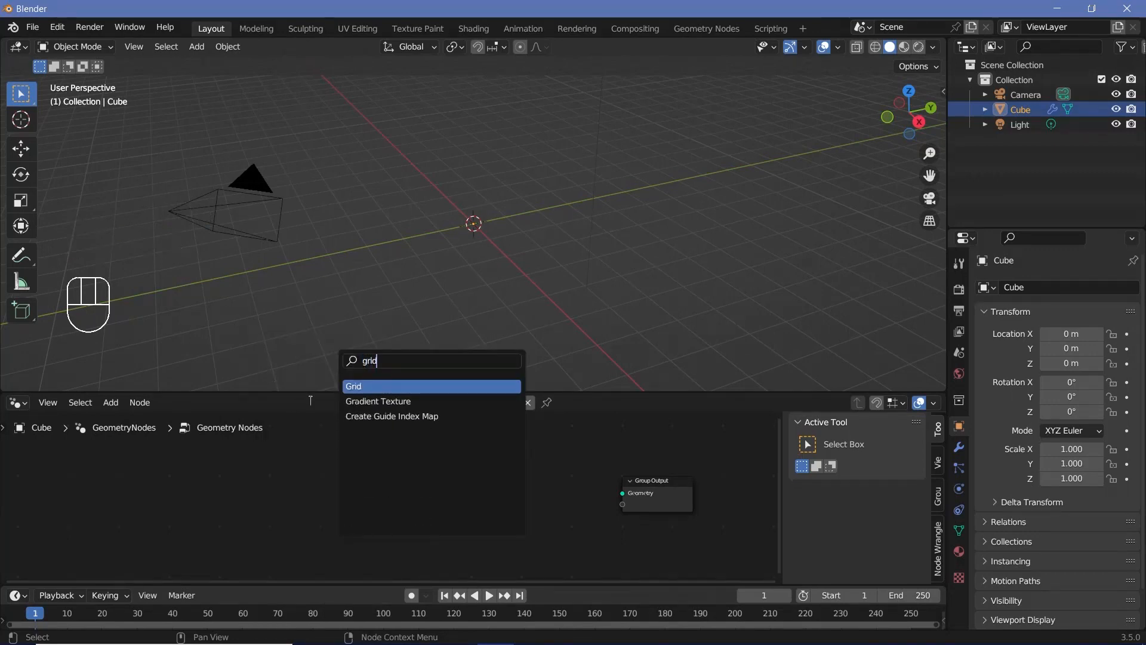
pyautogui.click(364, 386)
pyautogui.click(338, 504)
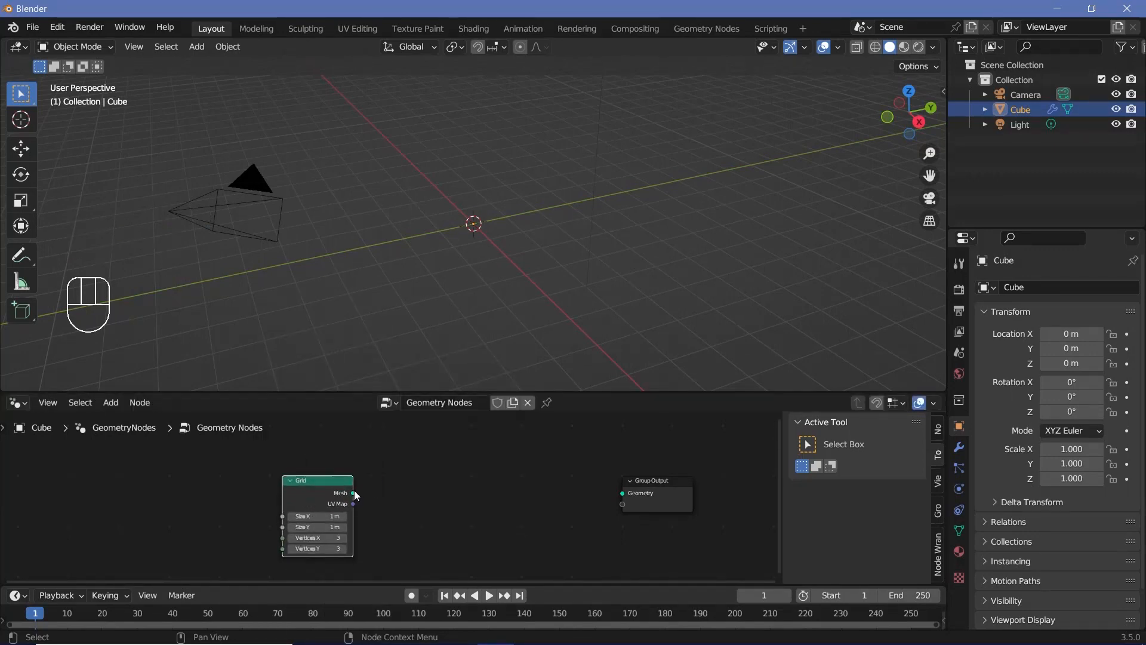
pyautogui.moveTo(353, 493); pyautogui.dragTo(633, 500)
# Set both Size X and Size Y of the Grid node to 10 m.
pyautogui.moveTo(388, 530); pyautogui.dragTo(402, 531, button='middle')
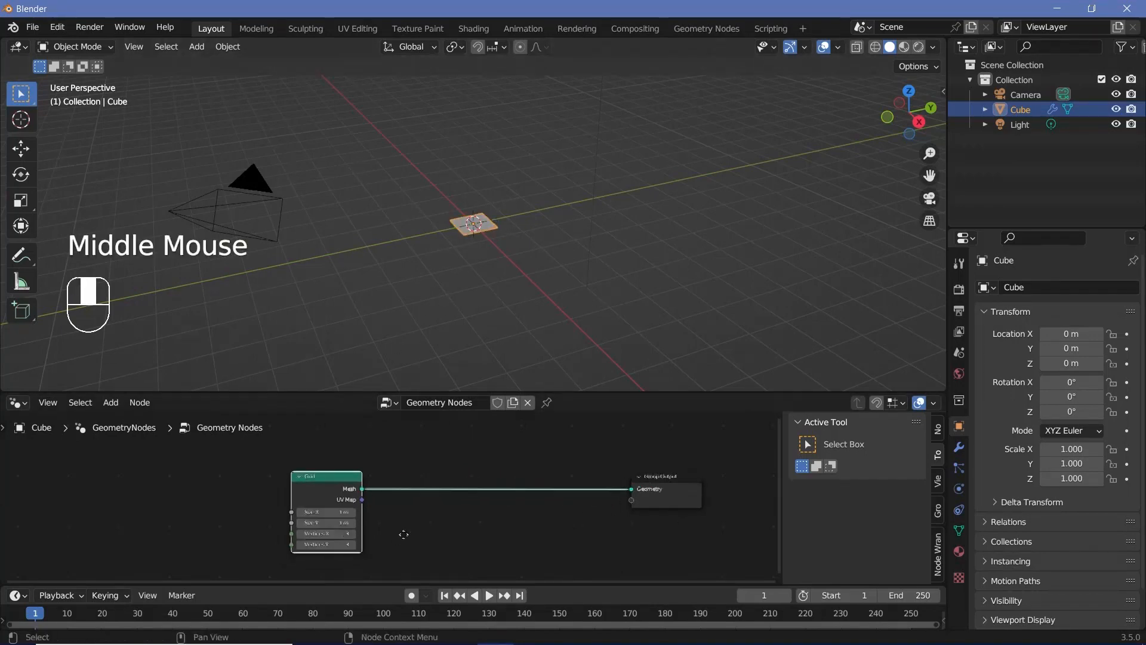
pyautogui.scroll(2, 453, 500)
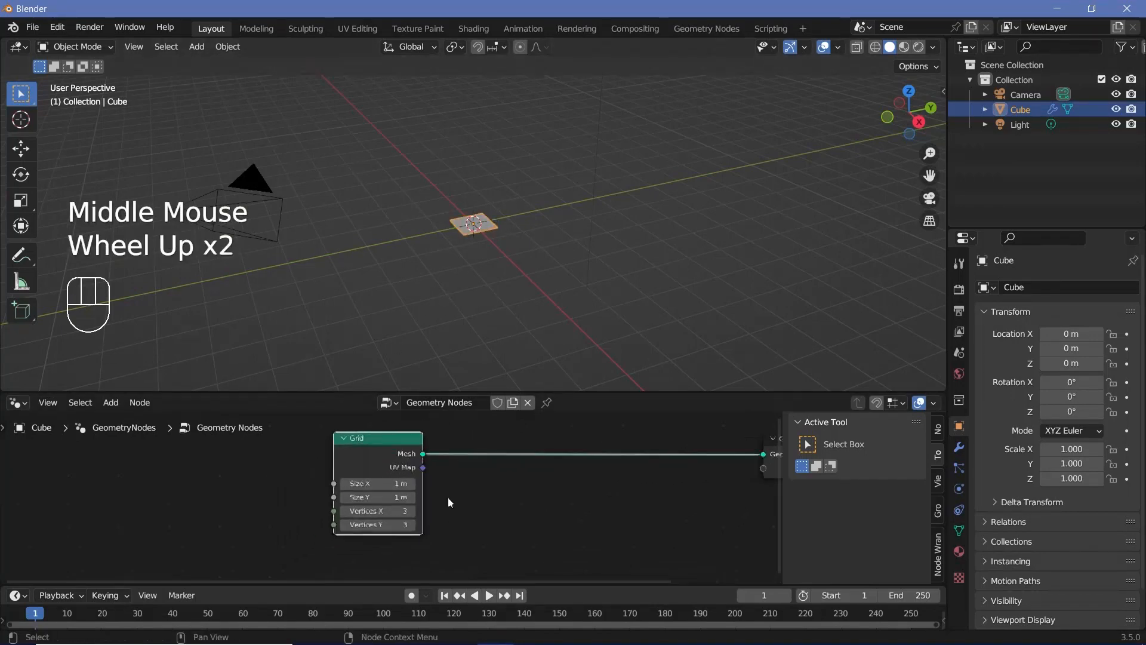
pyautogui.keyDown('shift'); pyautogui.click(381, 486); pyautogui.keyUp('shift')
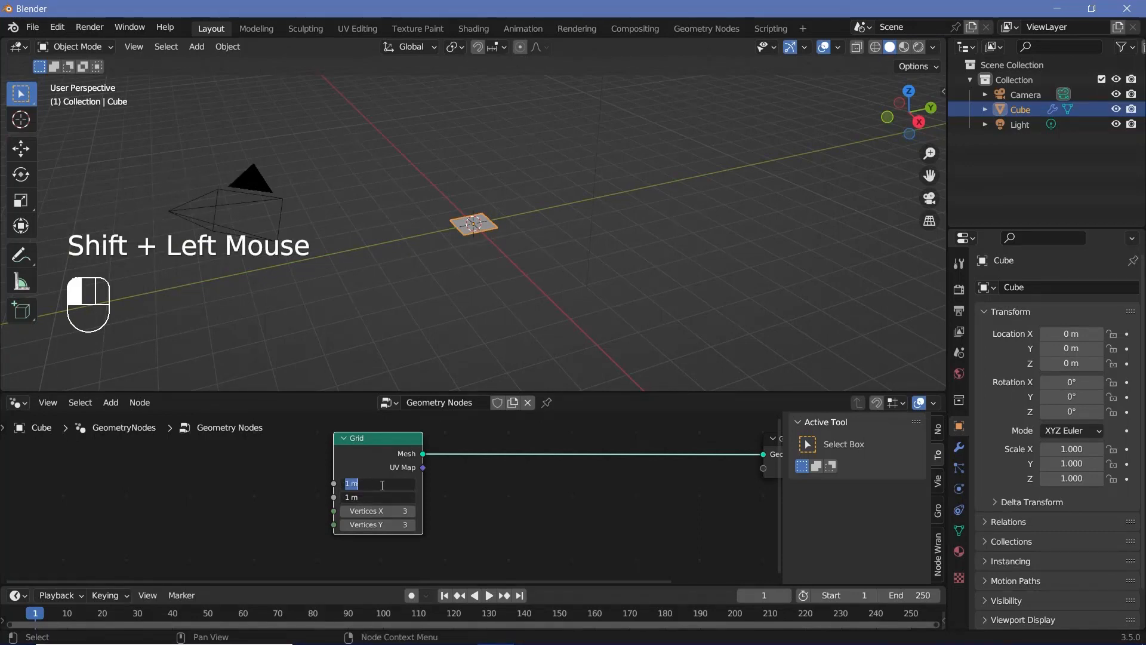
pyautogui.press('Return')
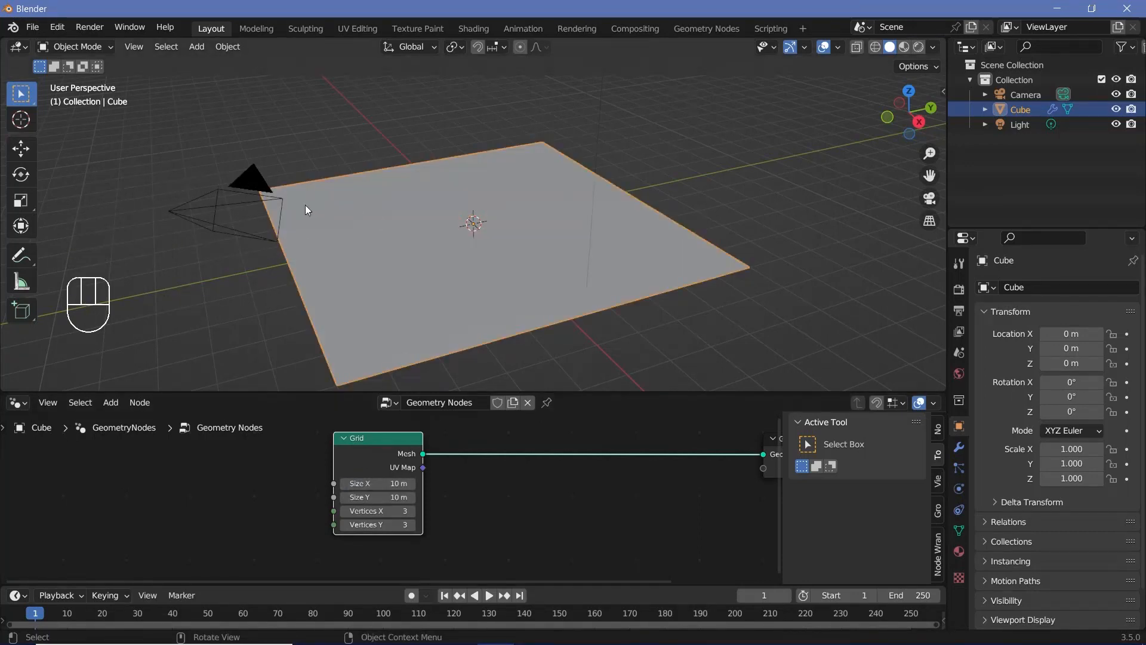
# Move the Grid node away from the output and insert a Distribute Points on Faces node on the link between them.
pyautogui.moveTo(363, 462); pyautogui.dragTo(173, 474)
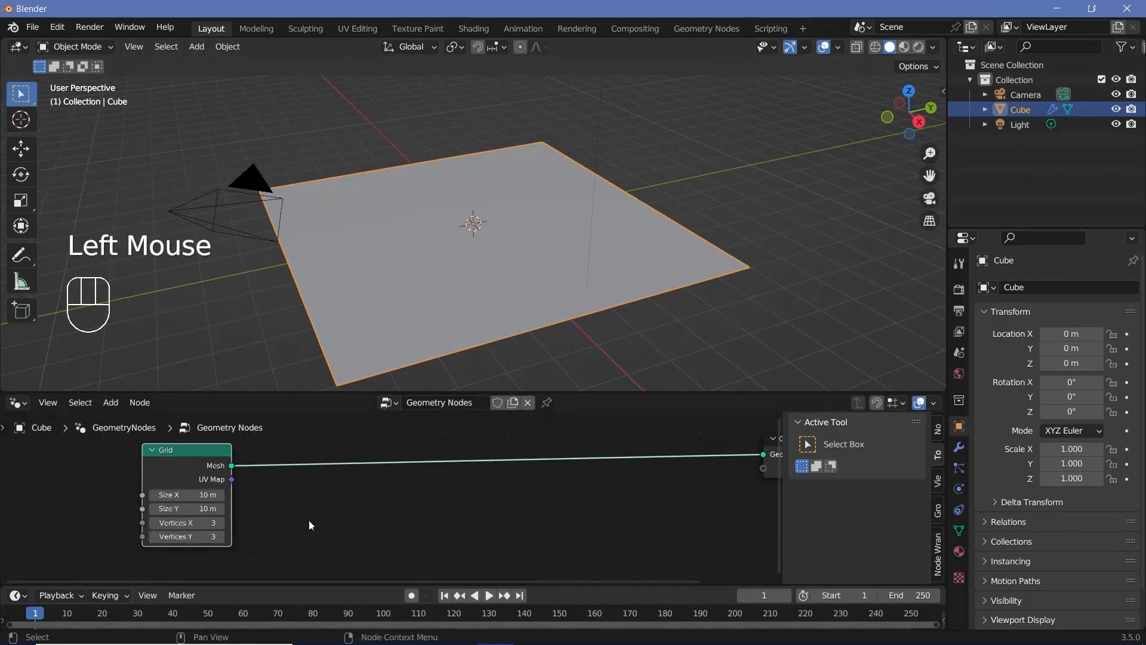
pyautogui.hotkey('shift', 'a')
pyautogui.click(383, 367)
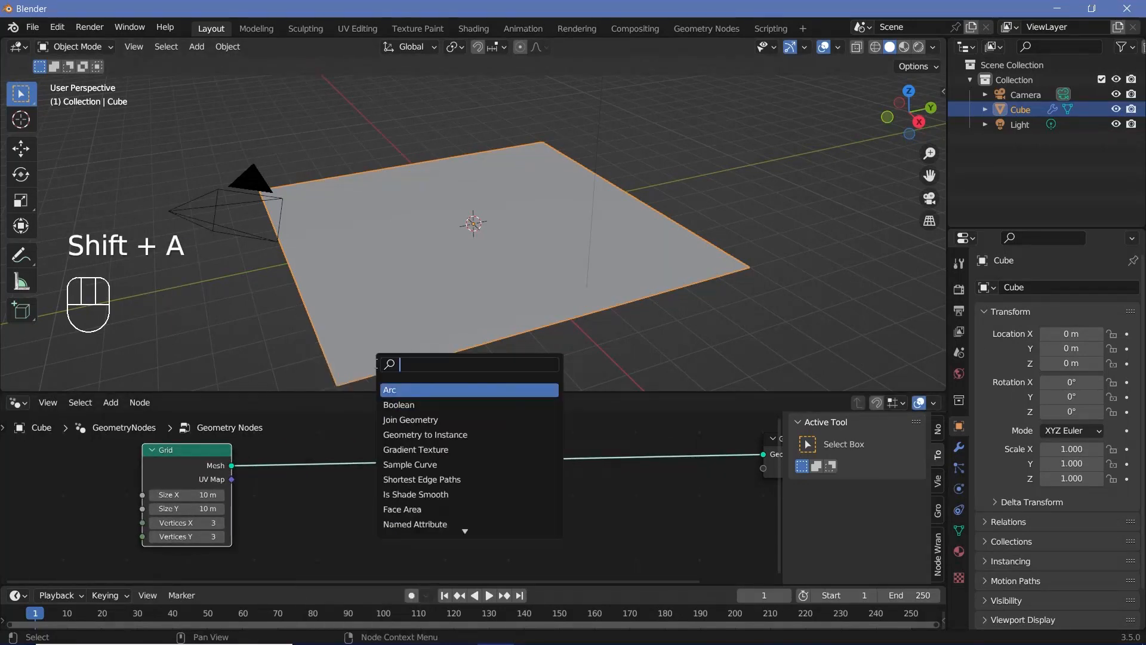
pyautogui.write('distrin')
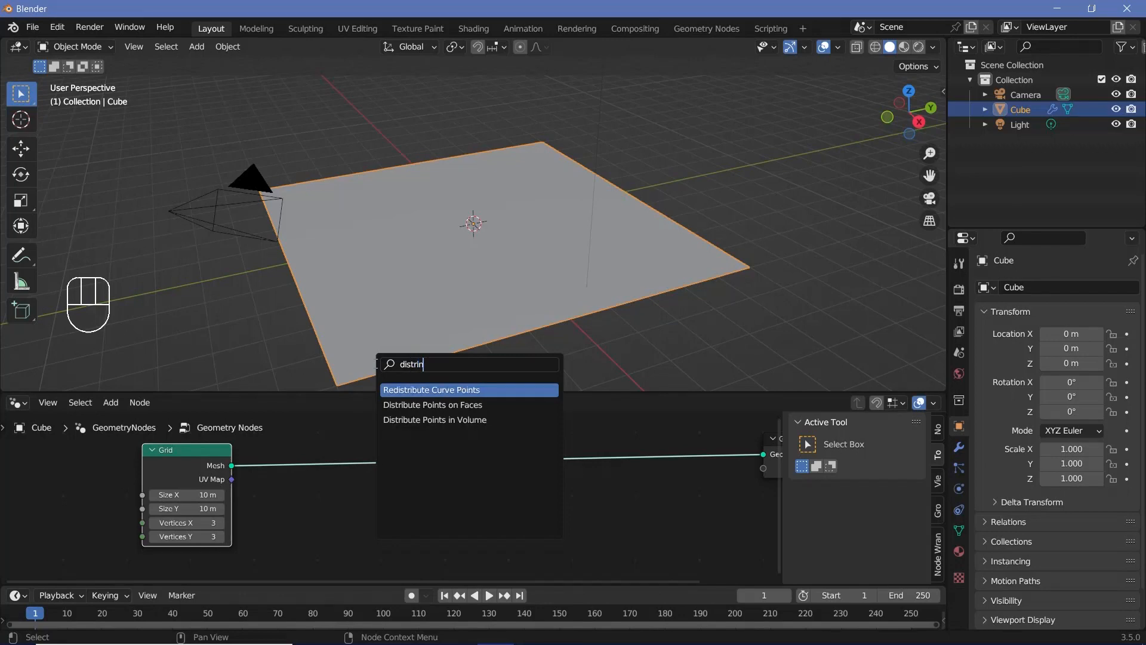
pyautogui.click(432, 405)
pyautogui.click(440, 530)
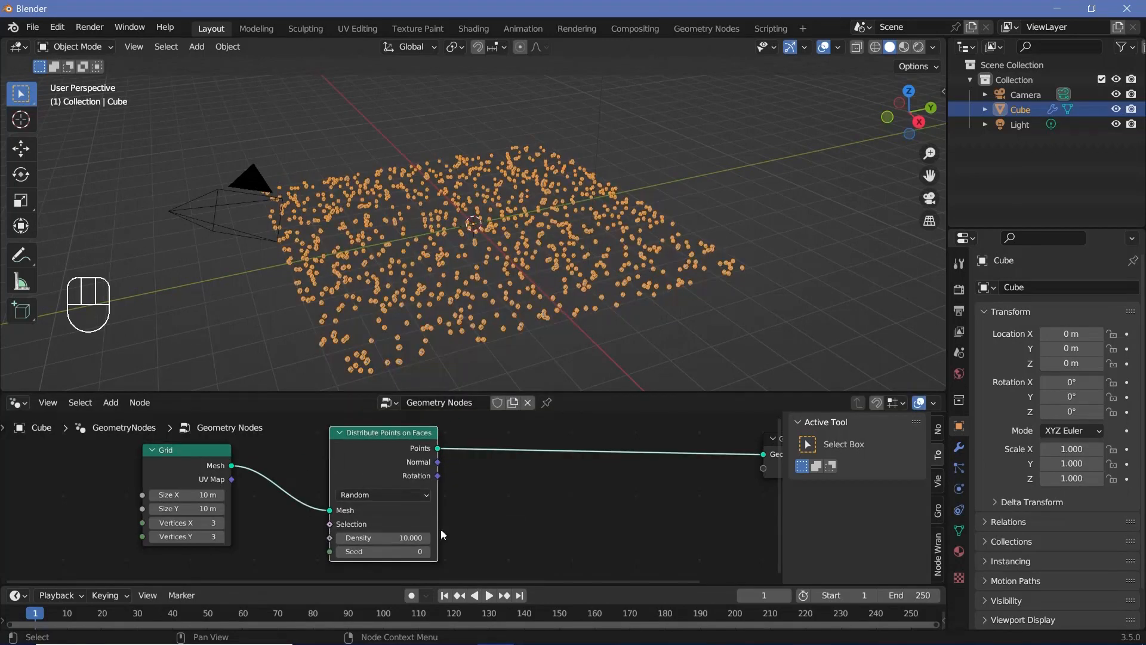
# Switch the point distribution method to Poisson Disk and set Distance Min to 0.1 m.
pyautogui.click(407, 497)
pyautogui.click(382, 522)
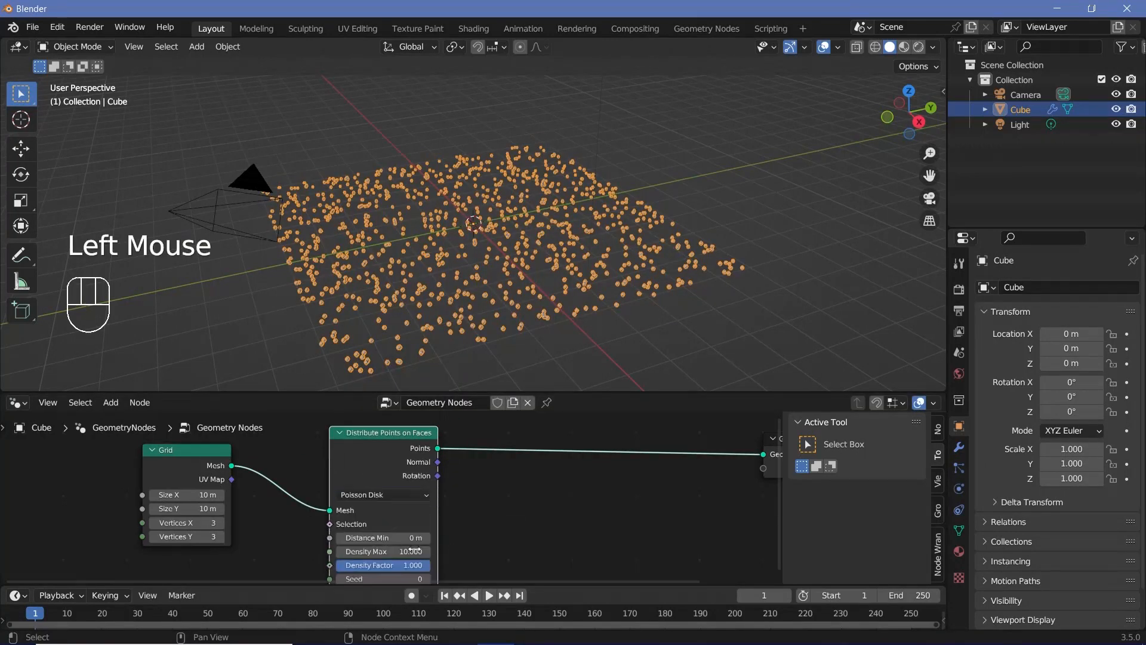
pyautogui.doubleClick(382, 538)
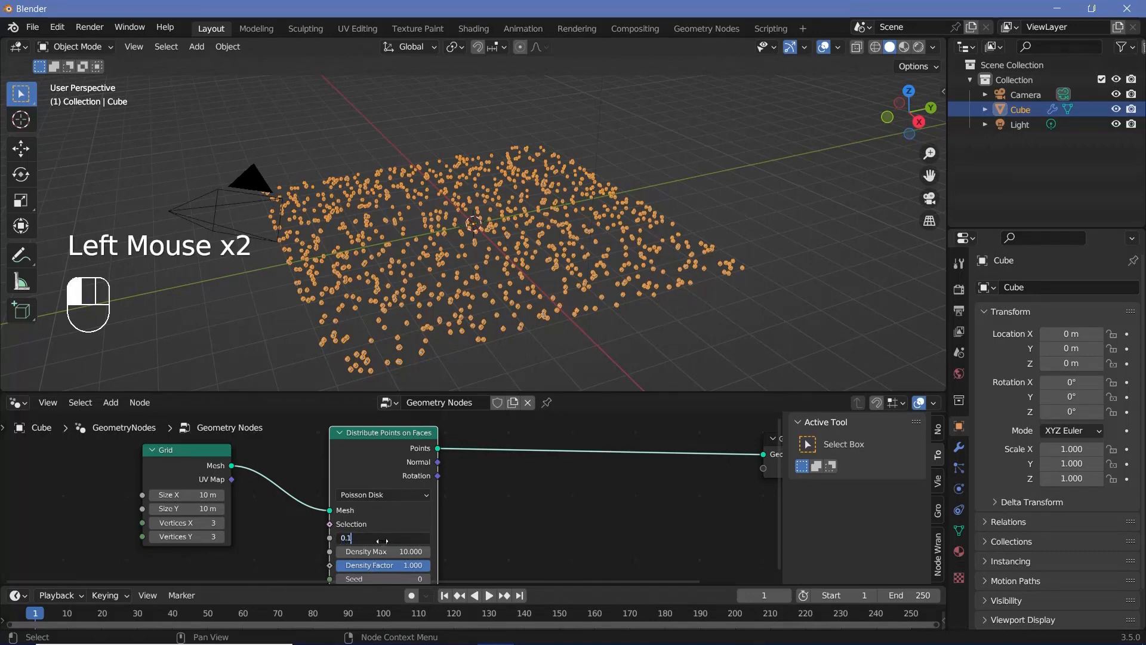
pyautogui.write('0.1')
pyautogui.press('Return')
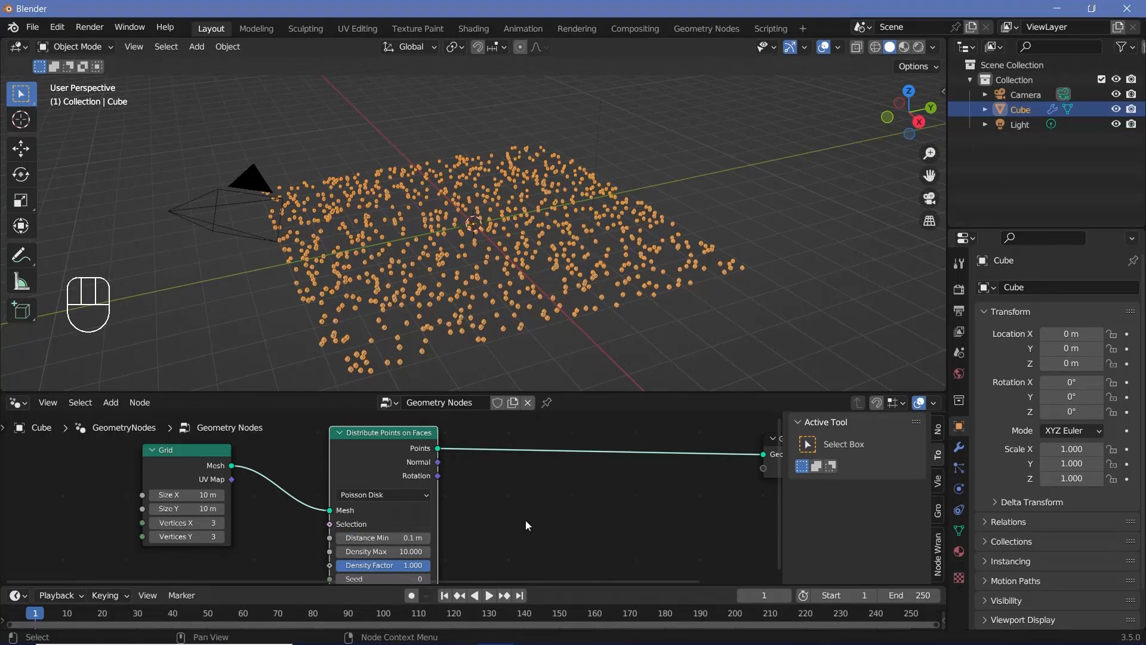
# Insert an Instance on Points node between Distribute Points on Faces and the Group Output.
pyautogui.scroll(-1, 525, 520)
pyautogui.moveTo(765, 470); pyautogui.dragTo(641, 488, button='middle')
pyautogui.hotkey('shift', 'a')
pyautogui.click(475, 363)
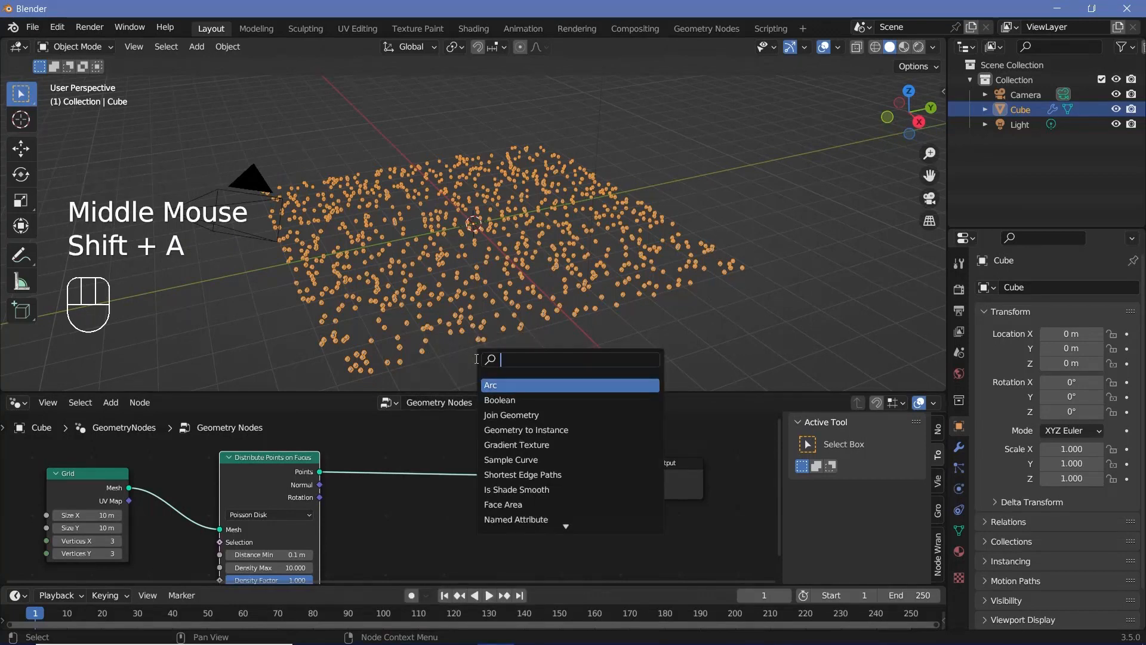
pyautogui.write('instance on')
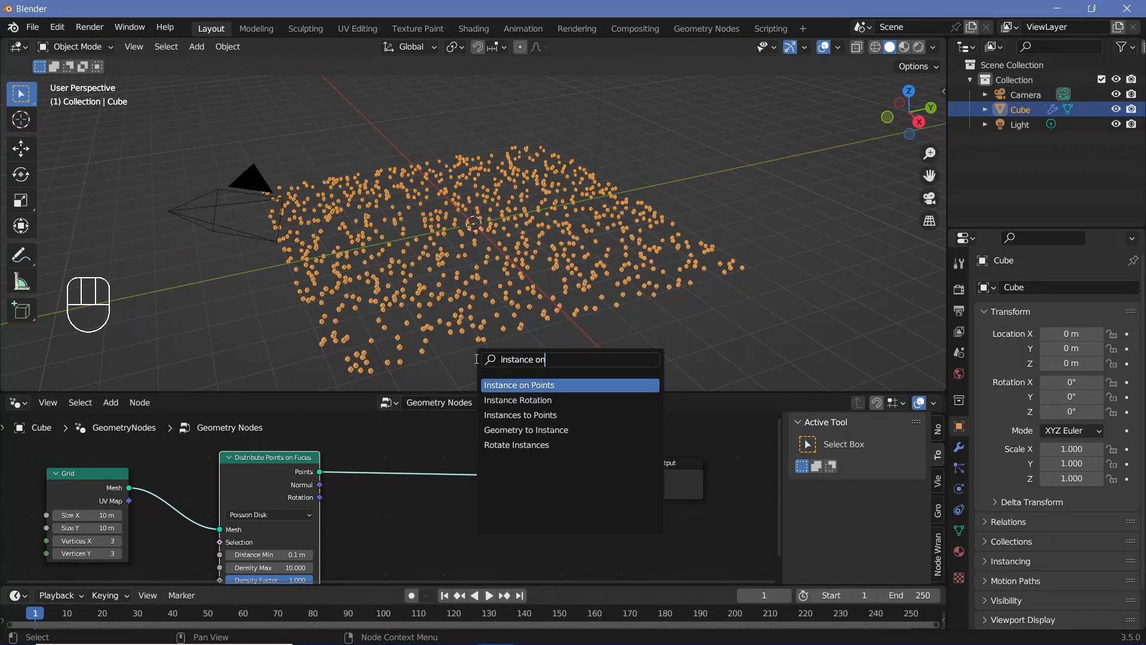
pyautogui.press('Return')
pyautogui.click(449, 482)
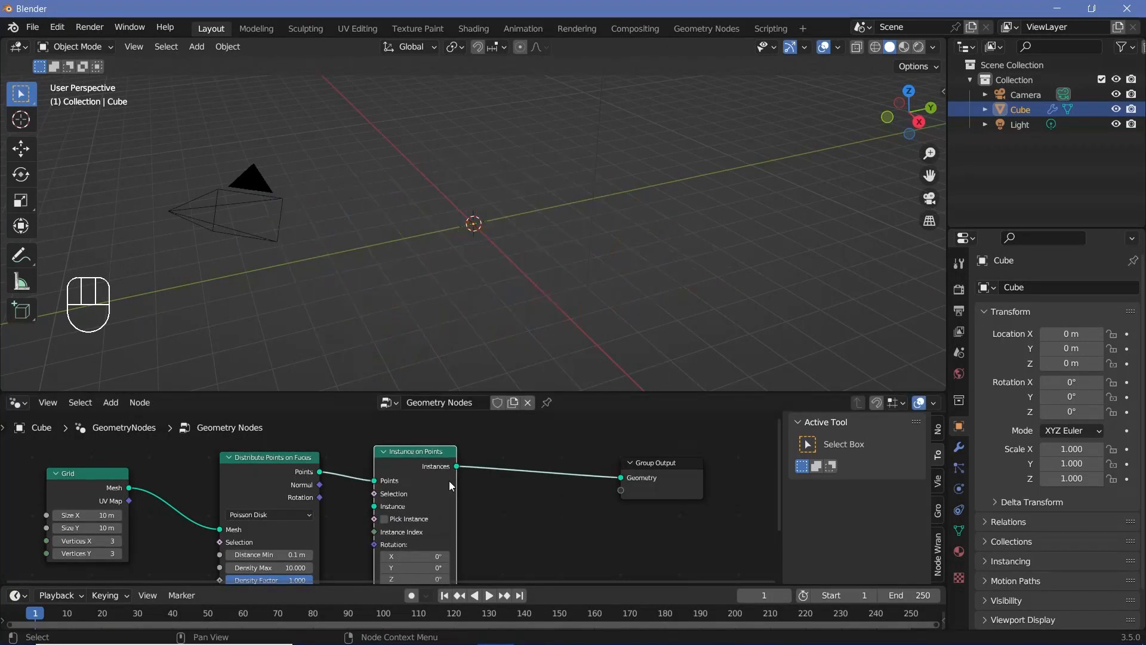
# Space out the node layout by moving Instance on Points lower and the Group Output farther from it.
pyautogui.moveTo(427, 489); pyautogui.dragTo(422, 518)
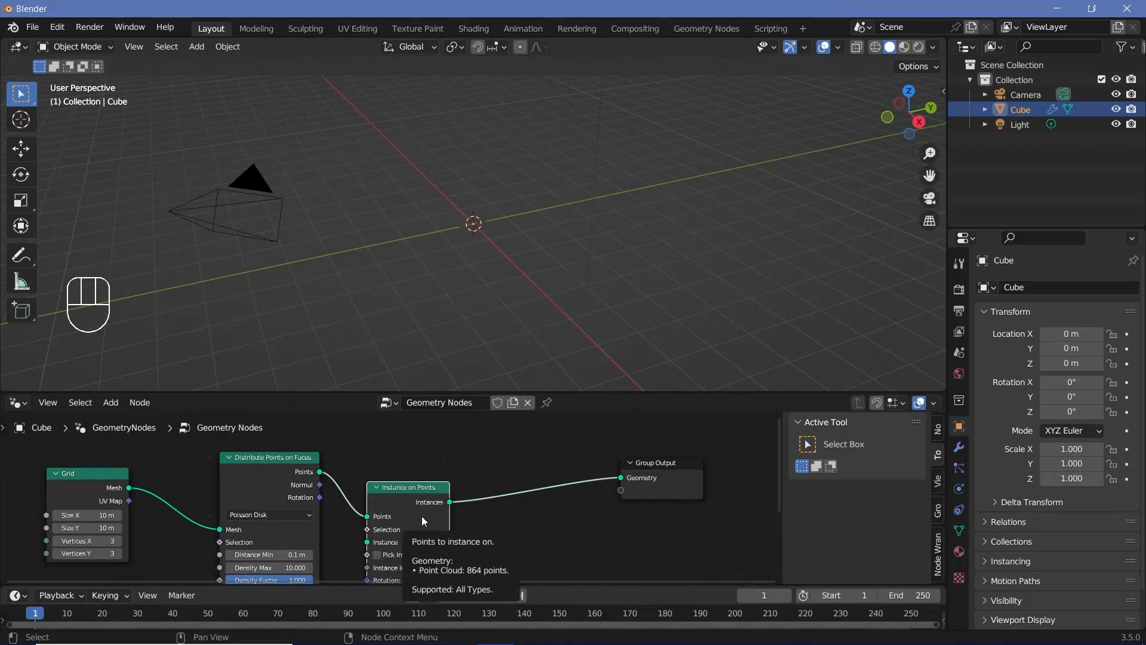
pyautogui.moveTo(422, 522); pyautogui.dragTo(586, 498, button='middle')
pyautogui.scroll(-2, 610, 440)
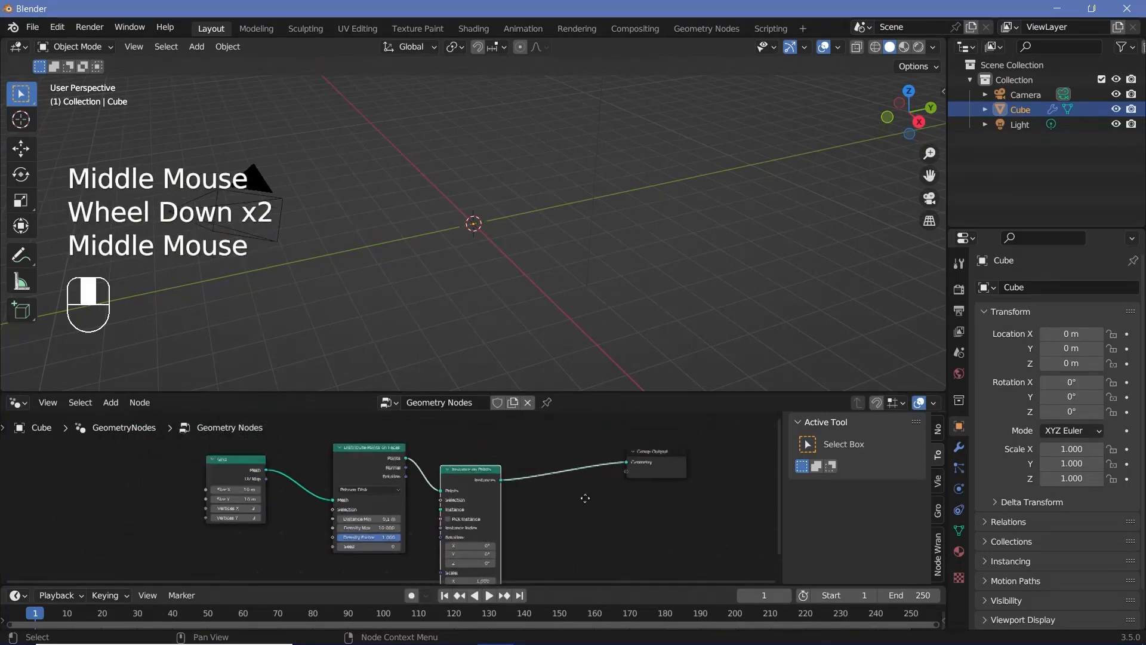
pyautogui.moveTo(651, 452); pyautogui.dragTo(692, 452)
pyautogui.moveTo(485, 503); pyautogui.dragTo(484, 524)
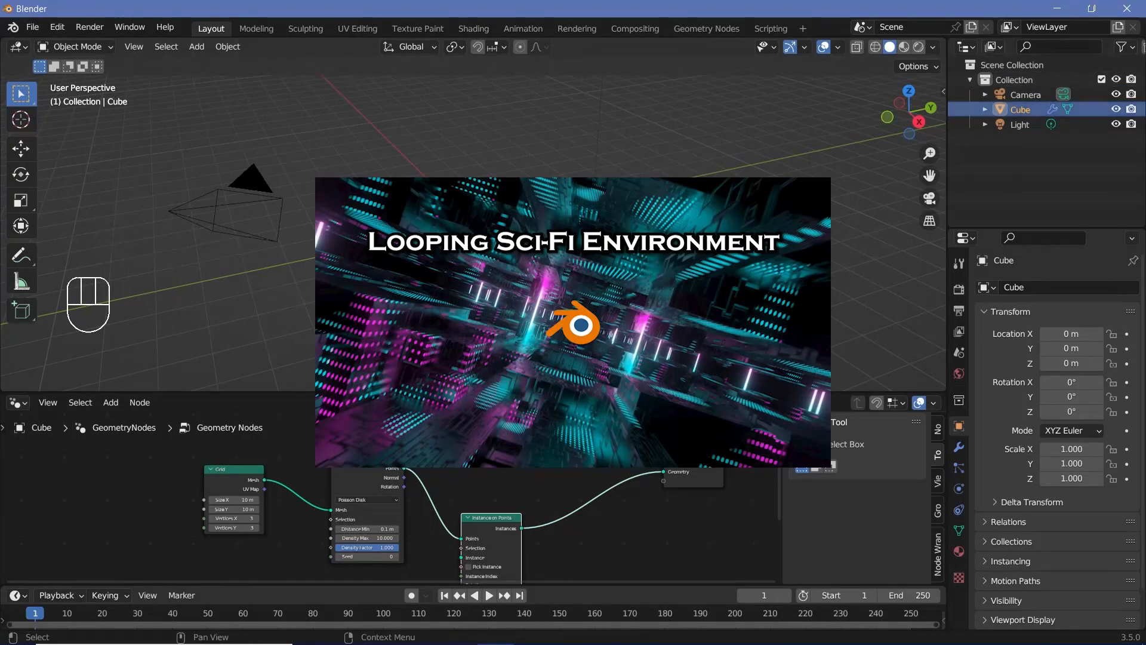
# Add a Cylinder node, connect its Mesh to the Instance input of Instance on Points, and move it clear of the other nodes.
pyautogui.moveTo(491, 492); pyautogui.dragTo(549, 437, button='middle')
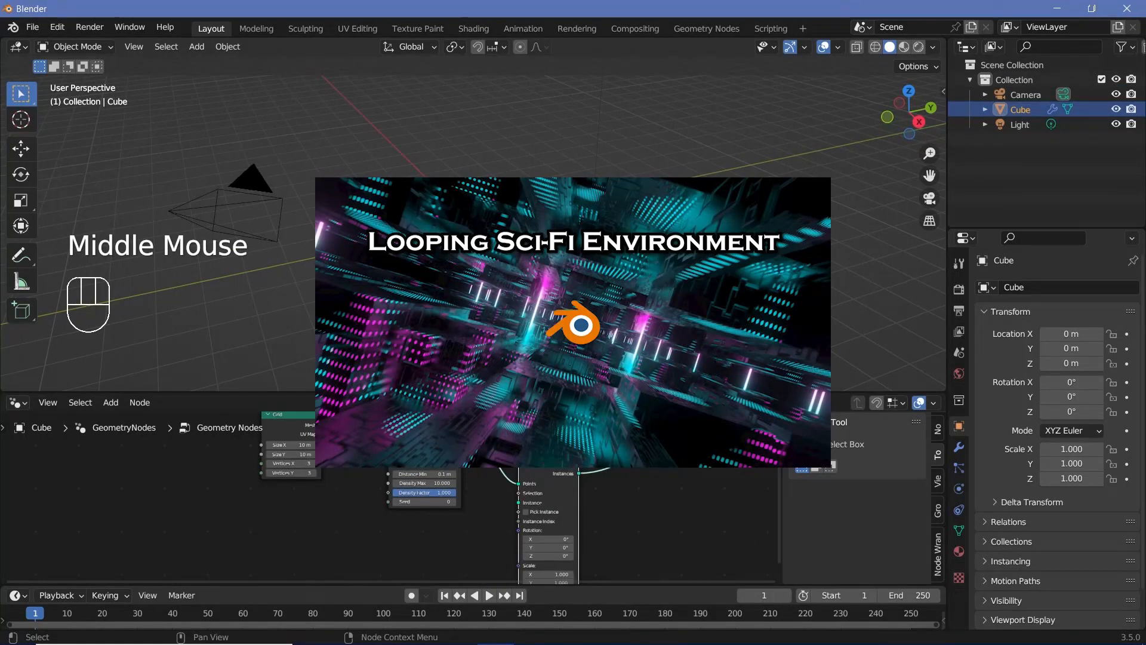
pyautogui.moveTo(461, 505); pyautogui.dragTo(455, 471, button='middle')
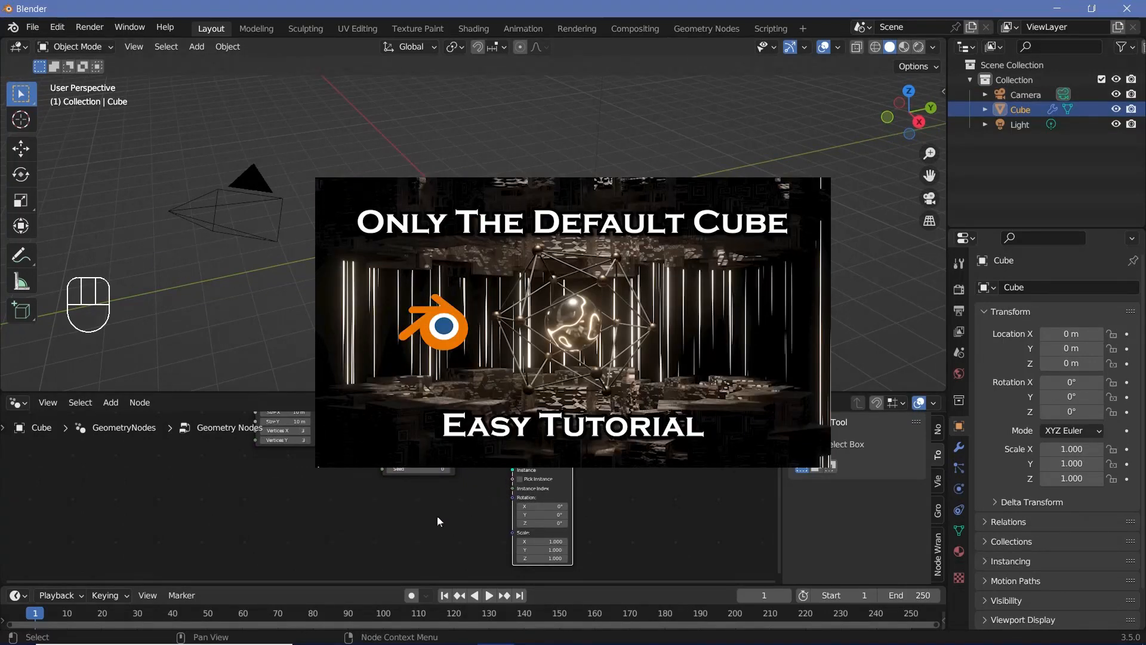
pyautogui.hotkey('shift', 'a')
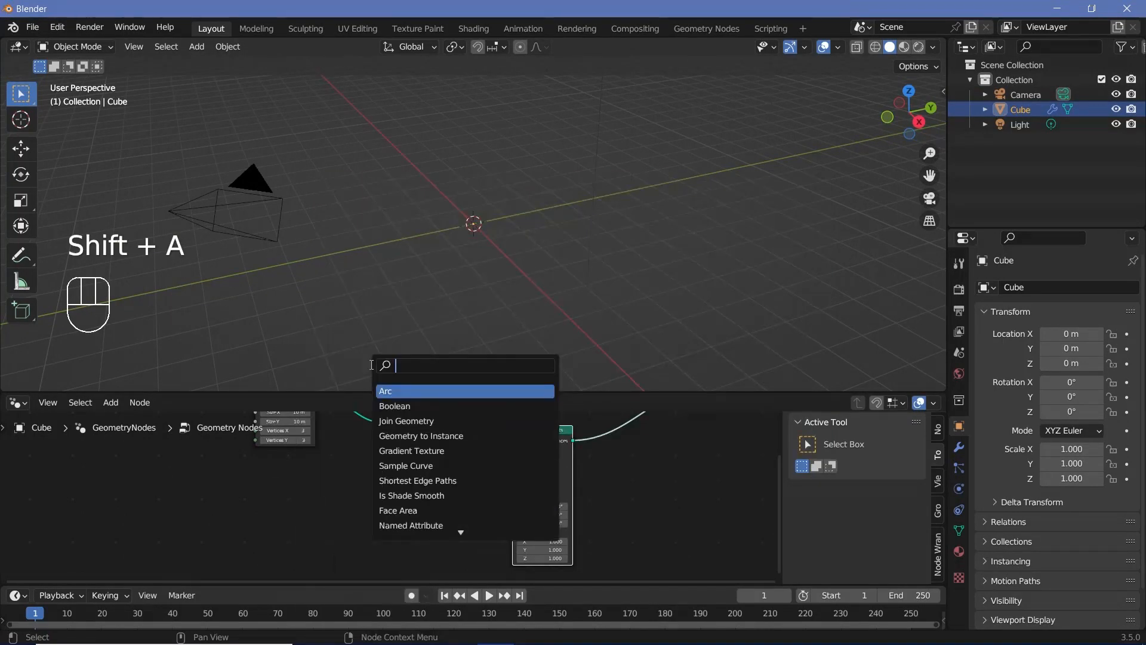
pyautogui.write('cylin')
pyautogui.press('Return')
pyautogui.click(395, 508)
pyautogui.moveTo(411, 501); pyautogui.dragTo(513, 471)
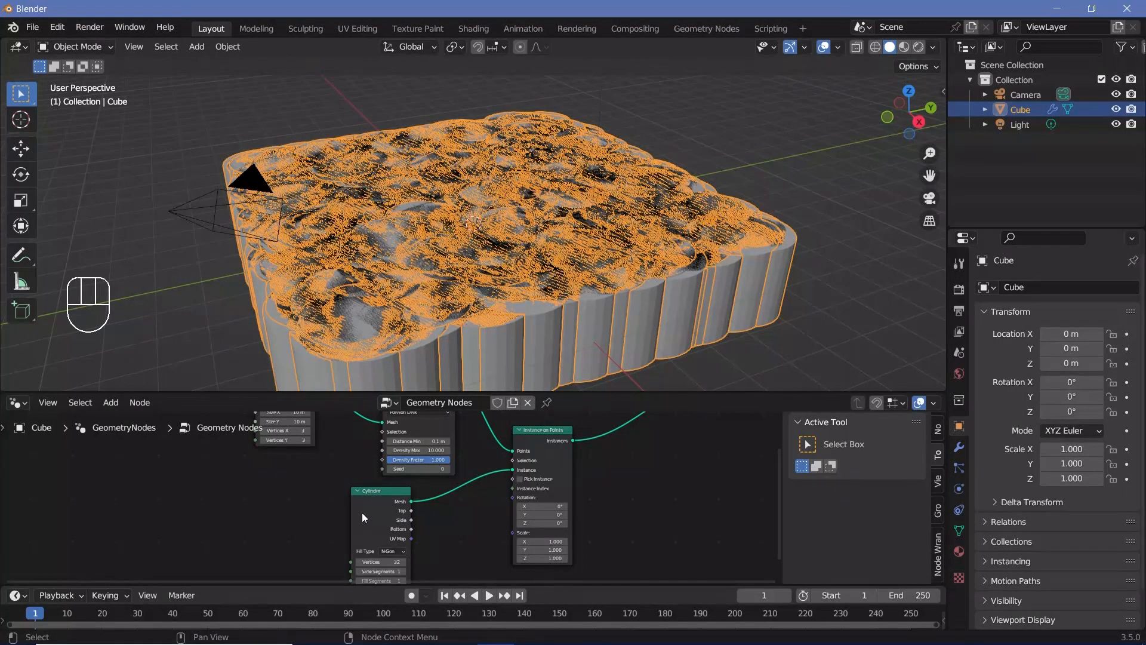
pyautogui.moveTo(363, 517); pyautogui.dragTo(271, 539)
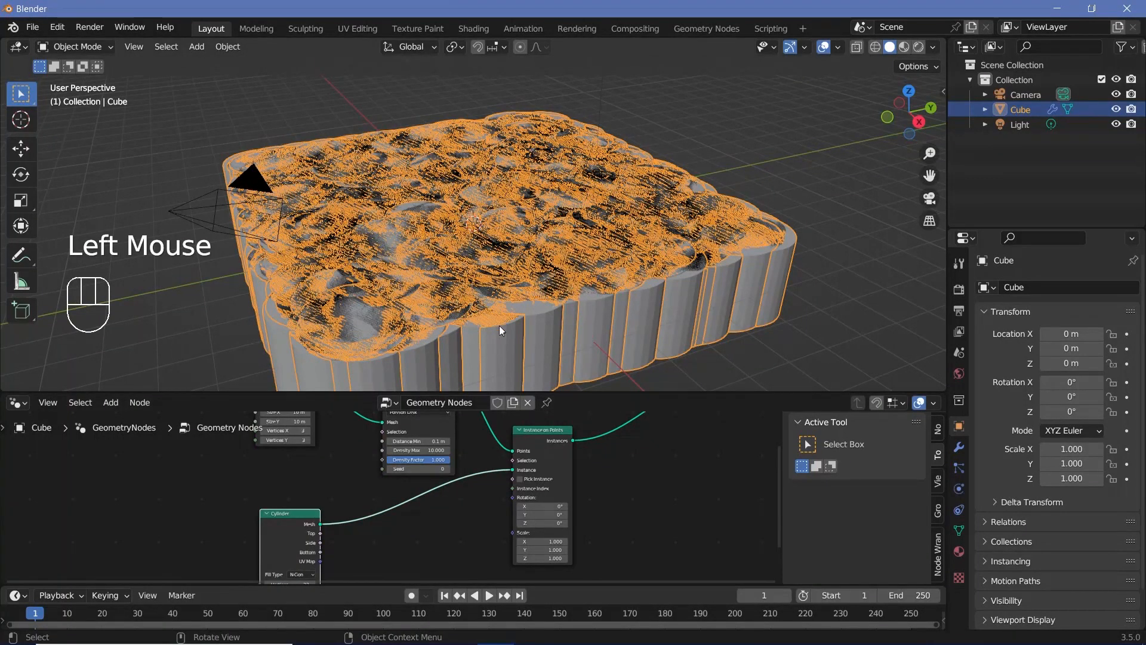
# Set the Cylinder node's Vertices to 128.
pyautogui.moveTo(496, 335); pyautogui.dragTo(604, 322, button='middle')
pyautogui.scroll(2, 472, 481)
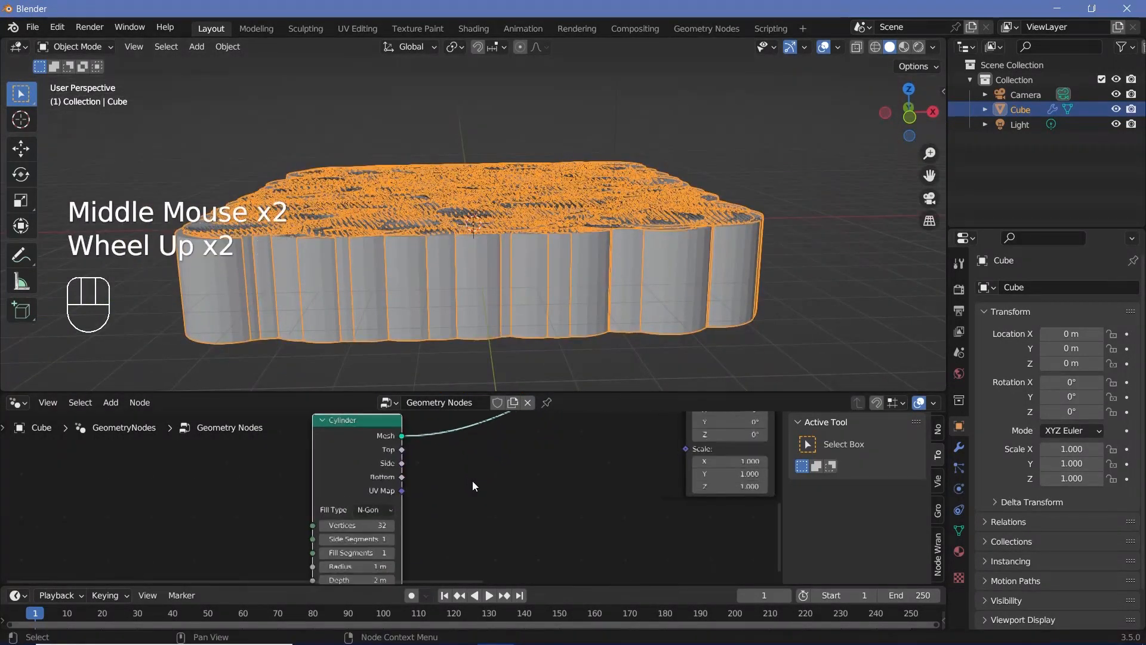
pyautogui.moveTo(463, 497); pyautogui.dragTo(497, 461, button='middle')
pyautogui.scroll(4, 382, 329)
pyautogui.scroll(-1, 359, 337)
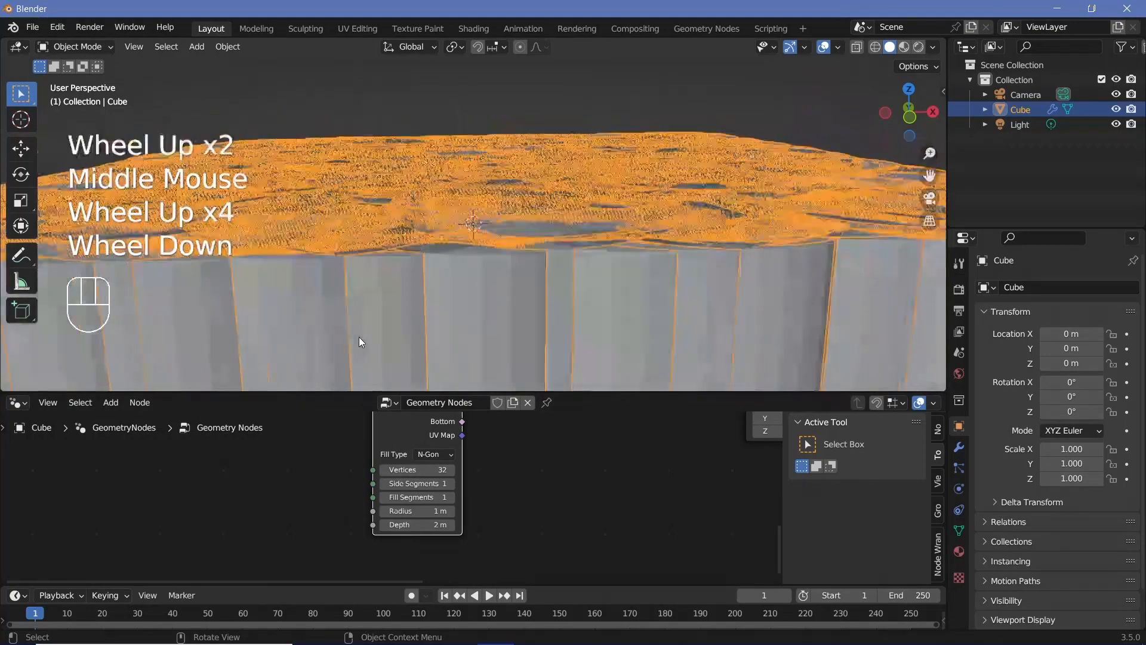
pyautogui.click(415, 469)
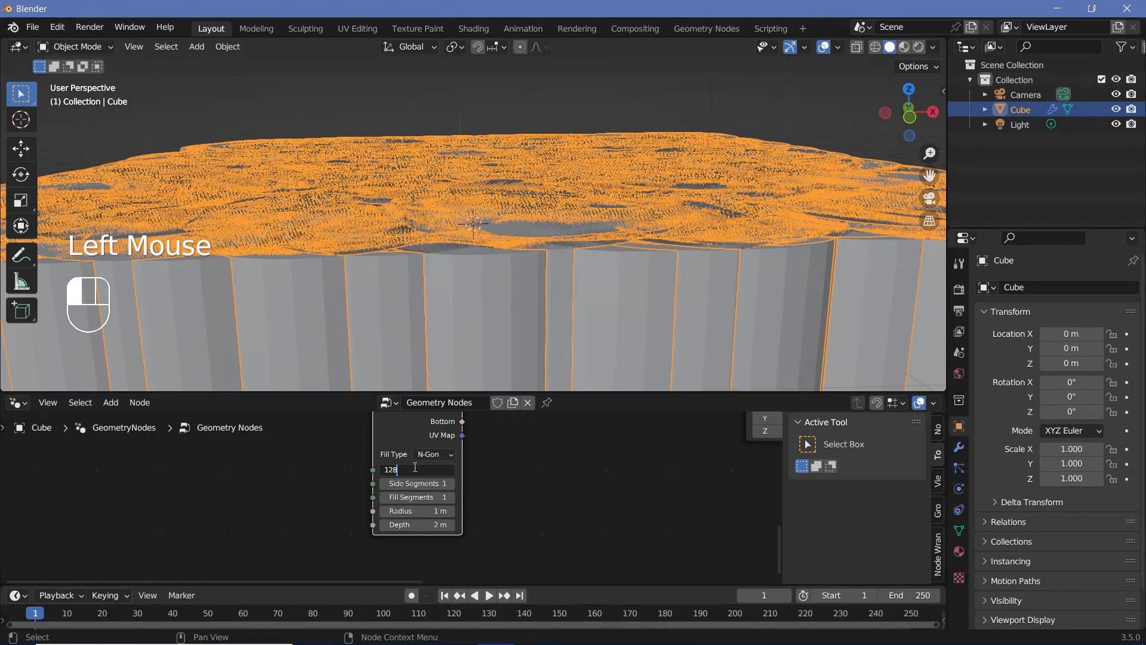
pyautogui.press('Return')
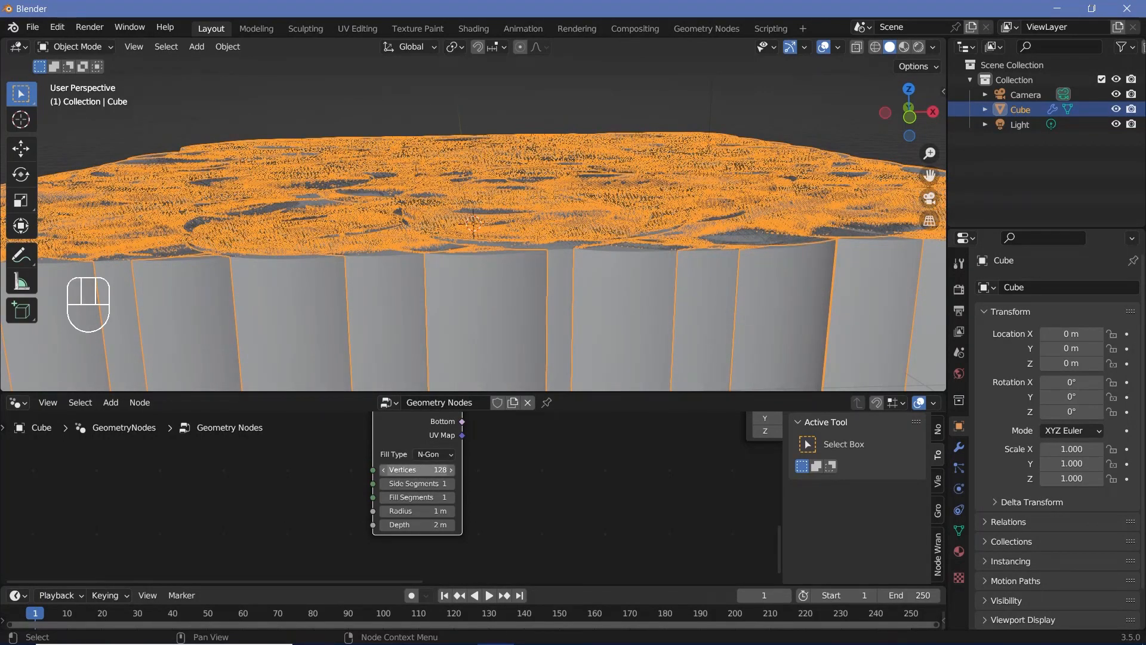
# Double the Cylinder node's Vertices to 256.
pyautogui.click(416, 470)
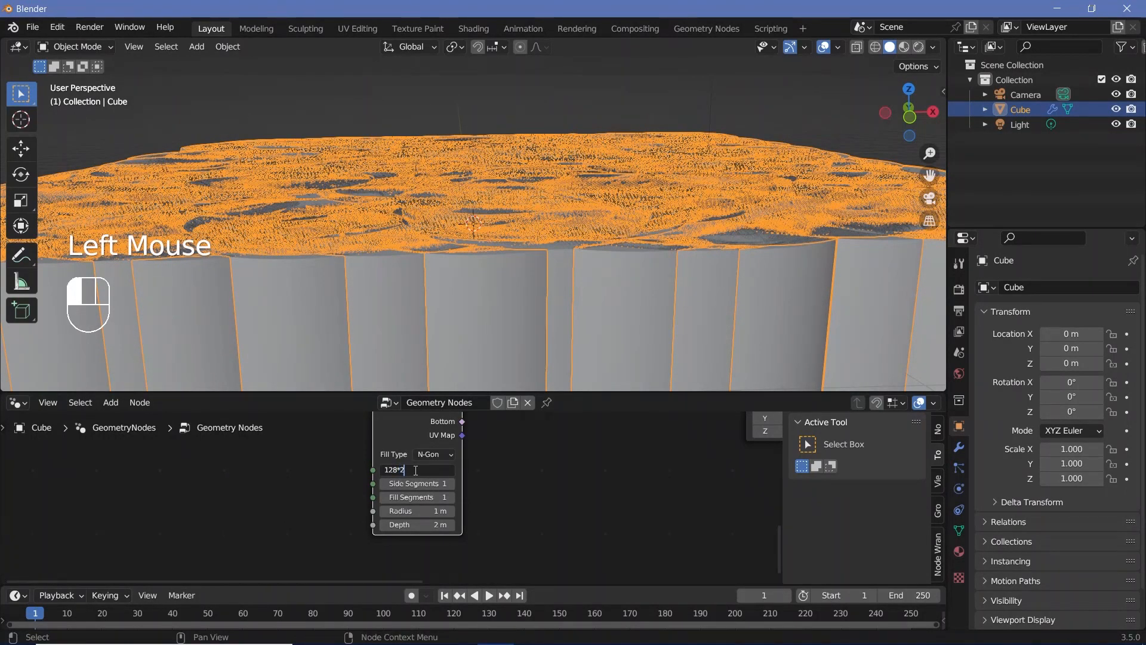
pyautogui.write('*2')
pyautogui.press('Return')
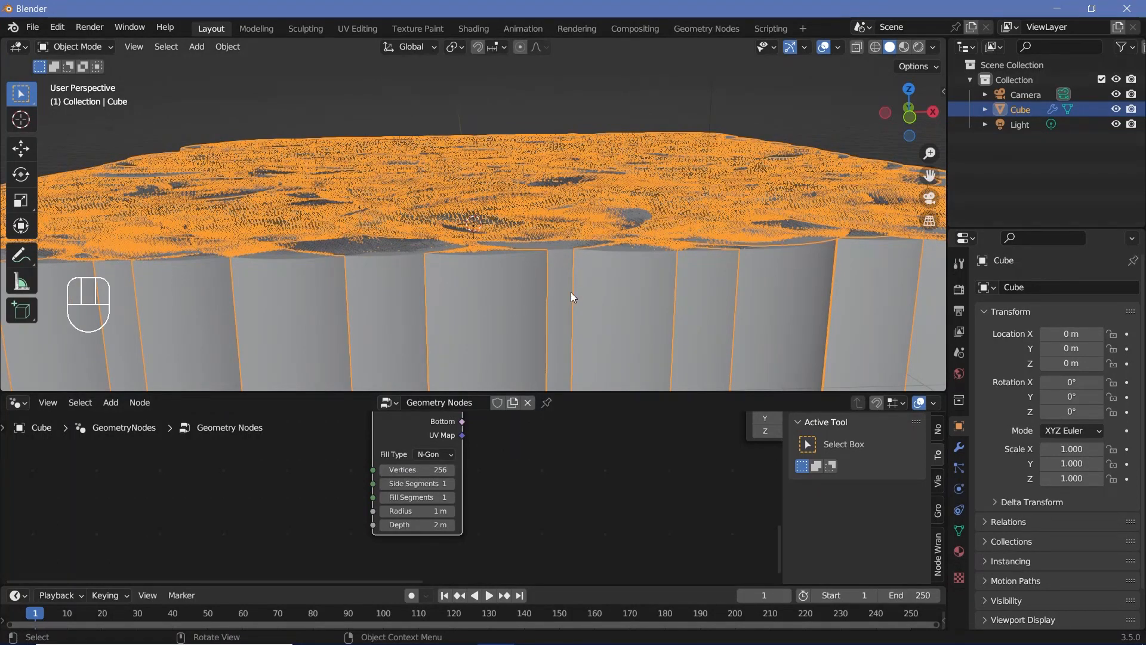
# Add a Combine XYZ node beside the Cylinder node and connect its Vector to the Scale input of Instance on Points.
pyautogui.scroll(-3, 597, 465)
pyautogui.moveTo(421, 575); pyautogui.dragTo(342, 642, button='middle')
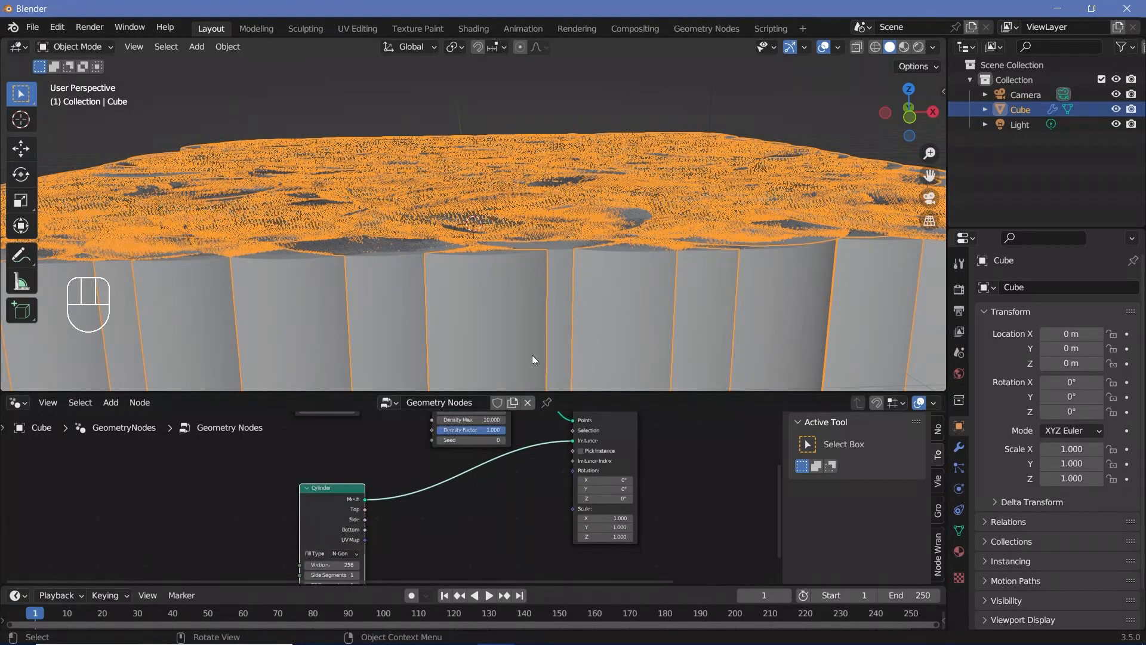
pyautogui.moveTo(587, 510); pyautogui.dragTo(526, 459, button='middle')
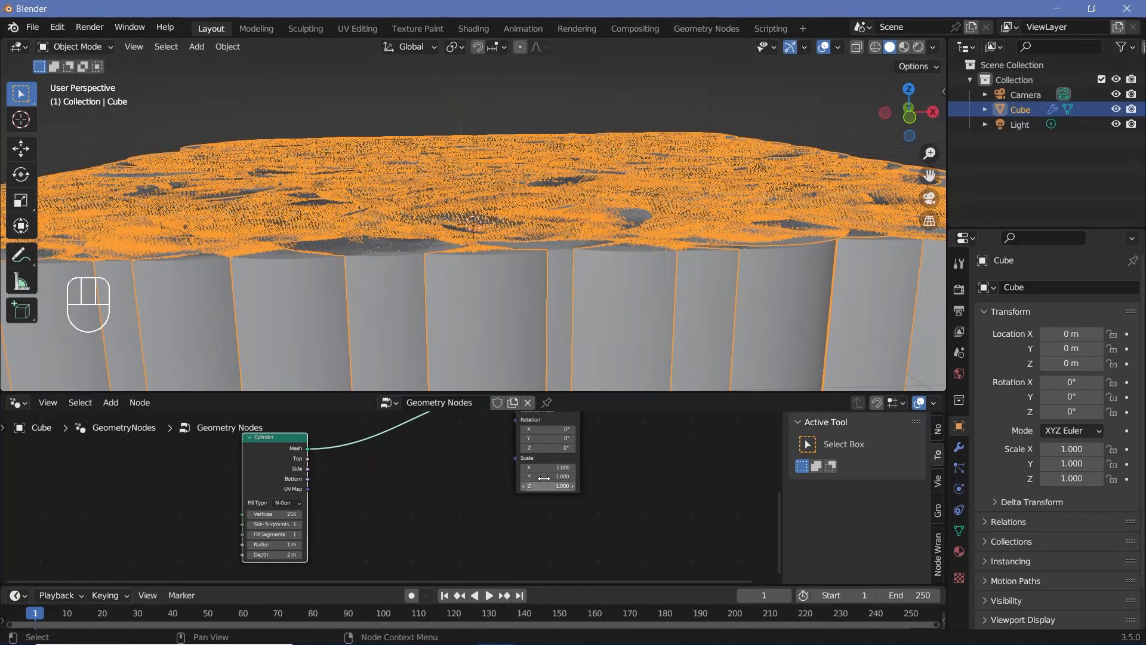
pyautogui.scroll(1, 537, 478)
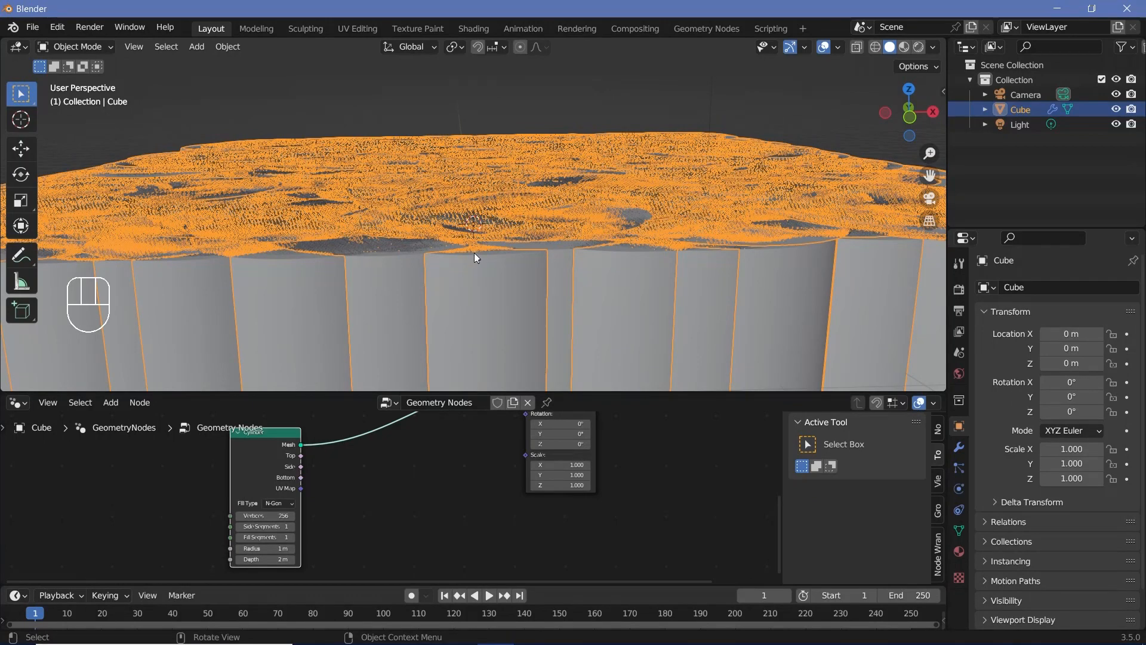
pyautogui.click(561, 465)
pyautogui.click(562, 475)
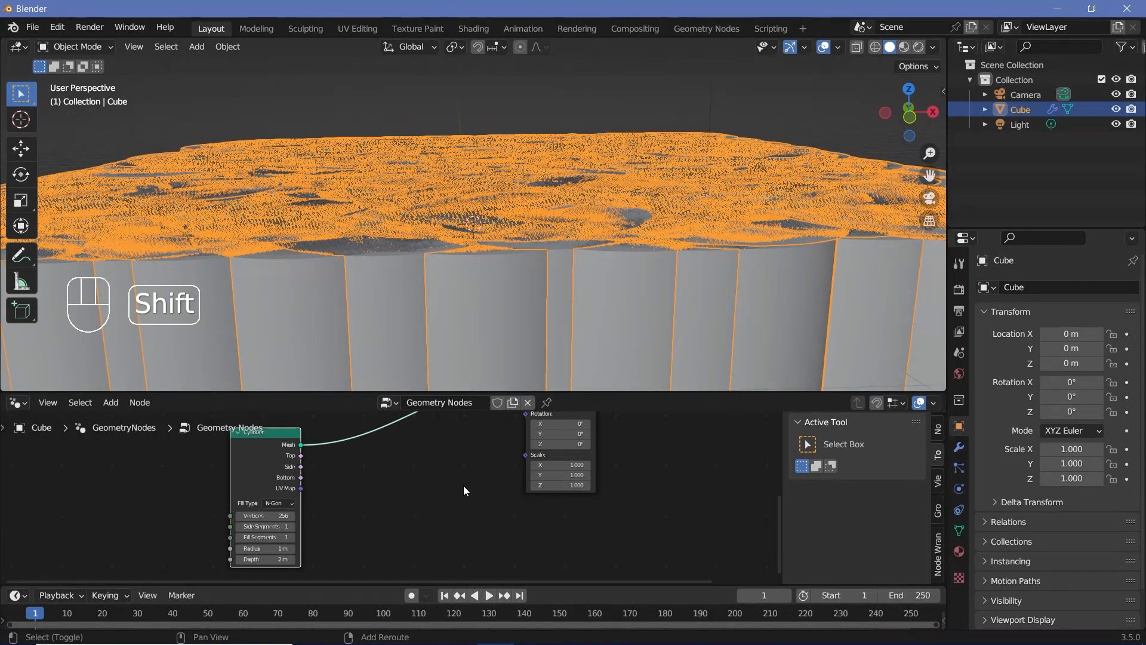
pyautogui.hotkey('shift', 'a')
pyautogui.write('c')
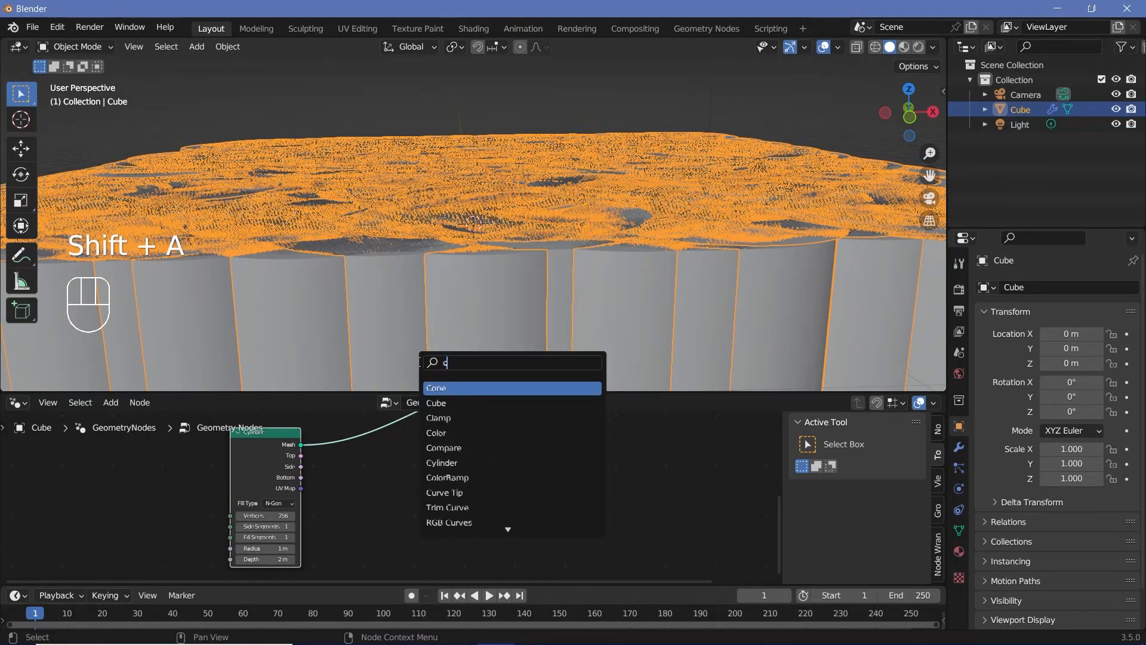
pyautogui.write('ombi')
pyautogui.press('Return')
pyautogui.click(412, 479)
pyautogui.moveTo(479, 487); pyautogui.dragTo(527, 456)
pyautogui.moveTo(440, 485); pyautogui.dragTo(453, 488)
# Add a Random Value node and connect its Value to both the X and Y inputs of Combine XYZ.
pyautogui.moveTo(375, 521); pyautogui.dragTo(467, 496, button='middle')
pyautogui.hotkey('shift', 'a')
pyautogui.click(431, 367)
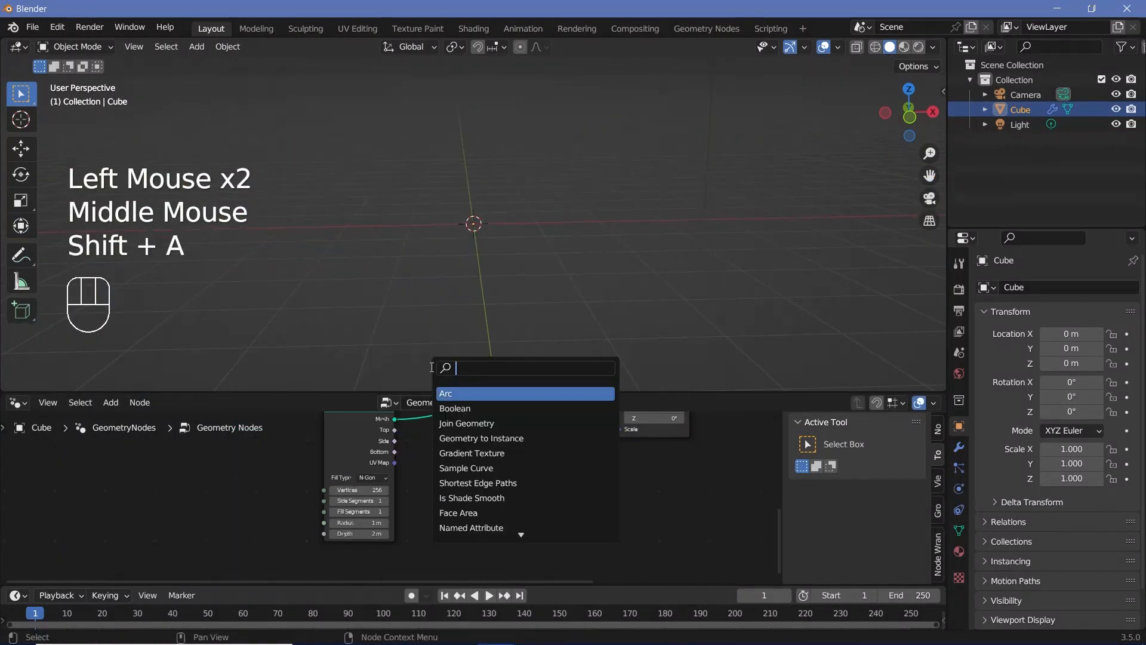
pyautogui.write('random')
pyautogui.press('Return')
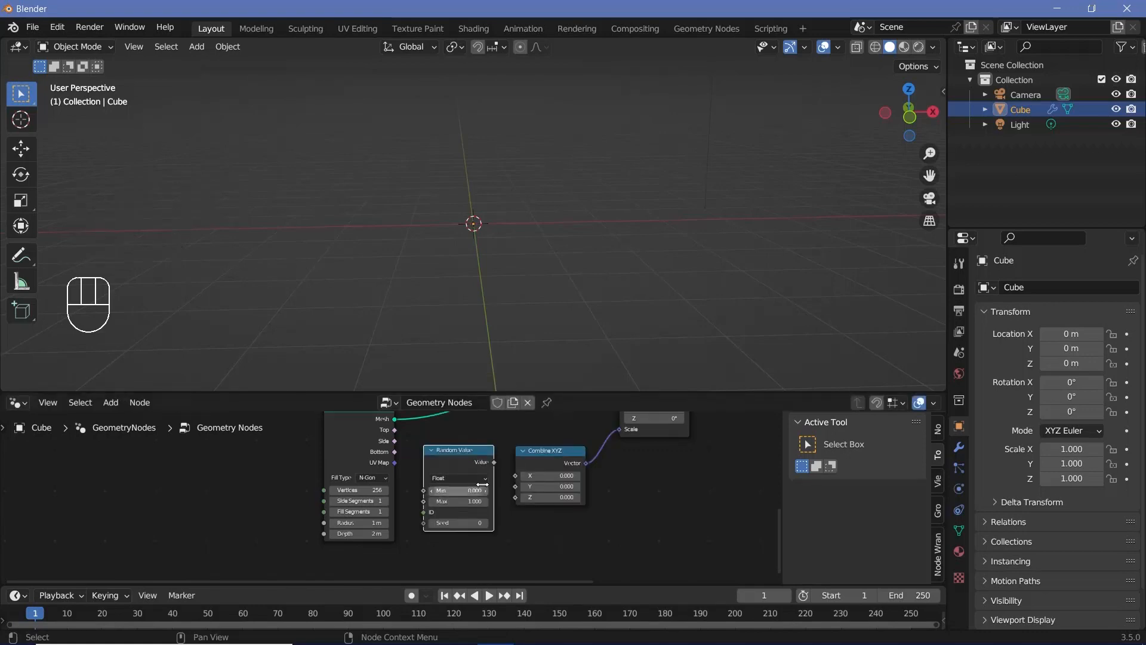
pyautogui.moveTo(493, 462); pyautogui.dragTo(515, 486)
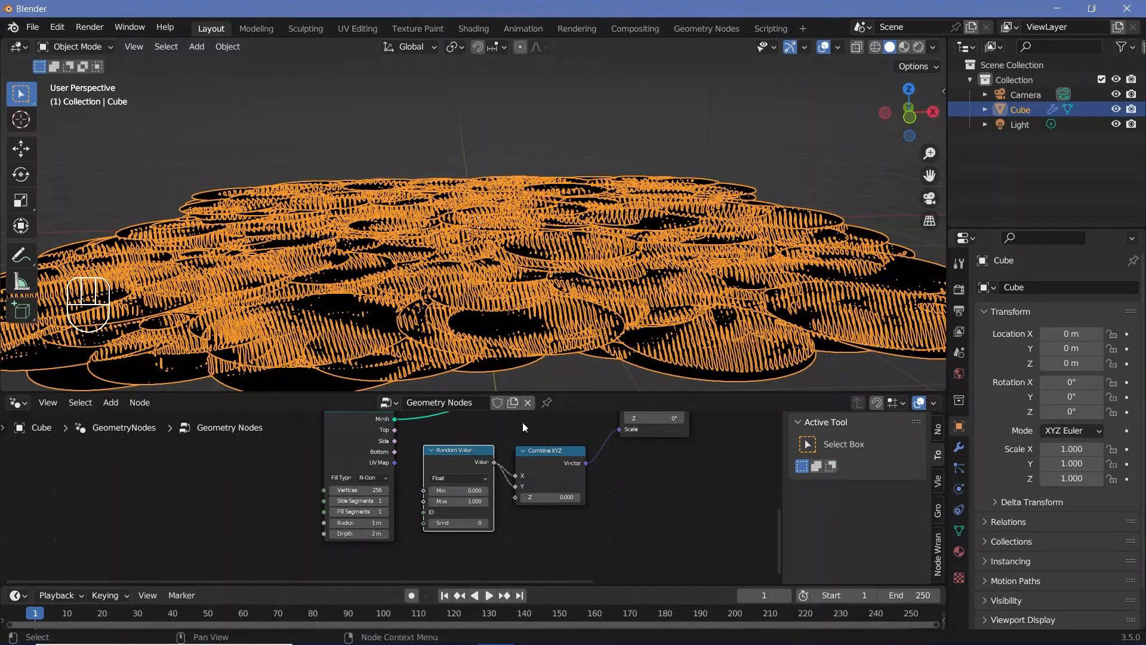
# Set the Random Value node's Min to 0.1 and Max to 0.5.
pyautogui.scroll(3, 469, 509)
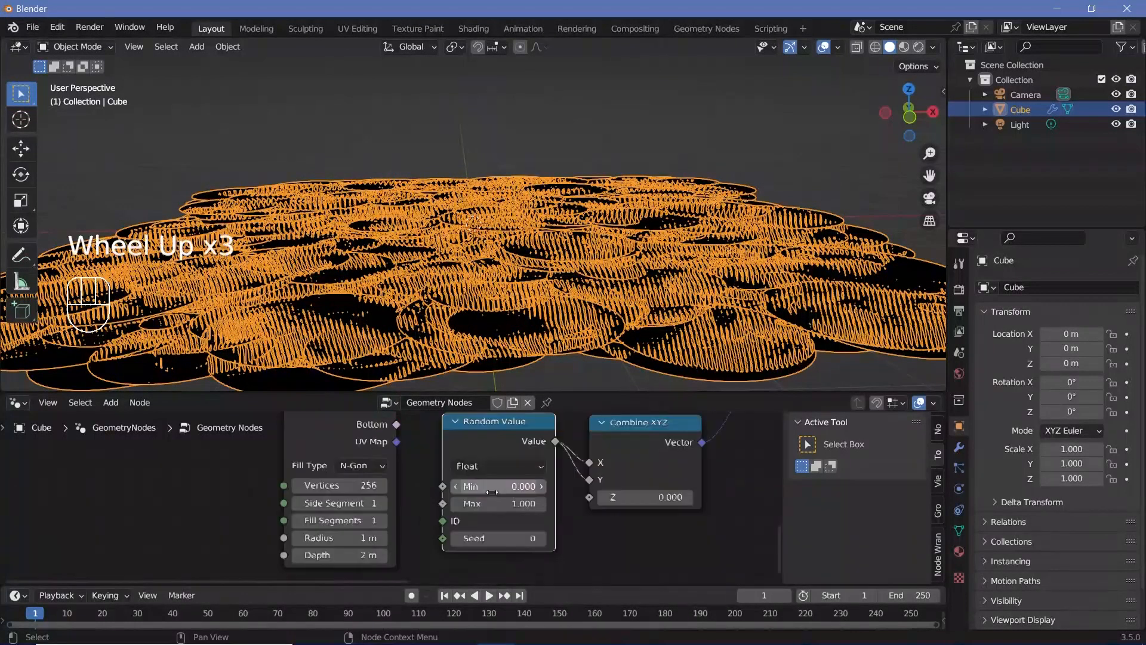
pyautogui.click(494, 491)
pyautogui.write('0.1')
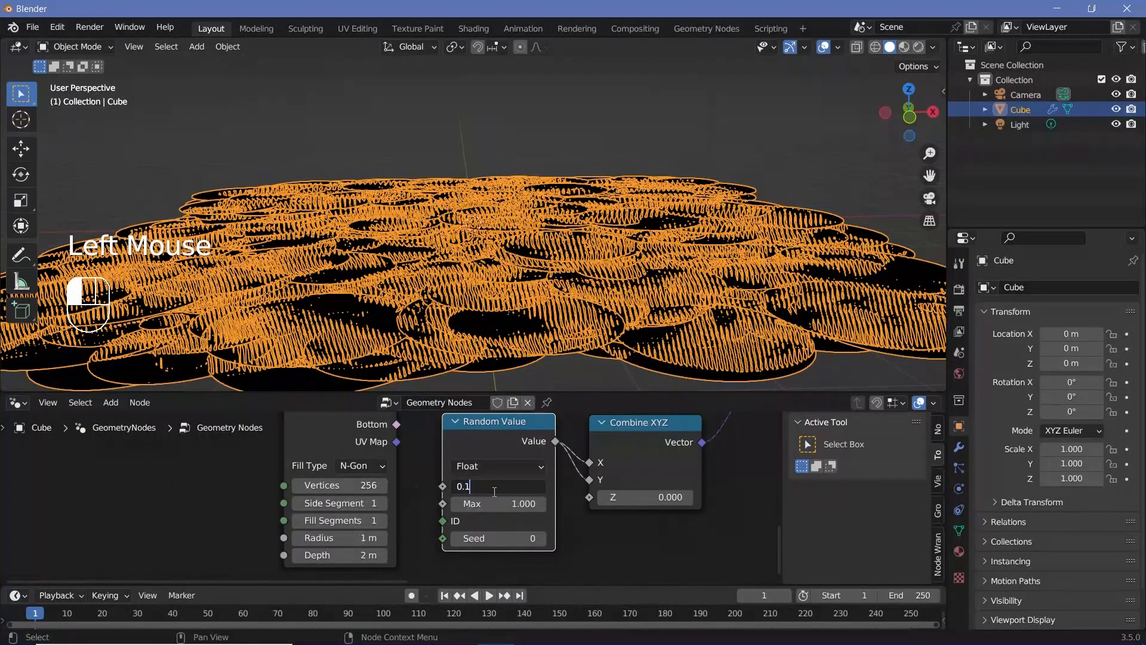
pyautogui.press('Return')
pyautogui.click(500, 504)
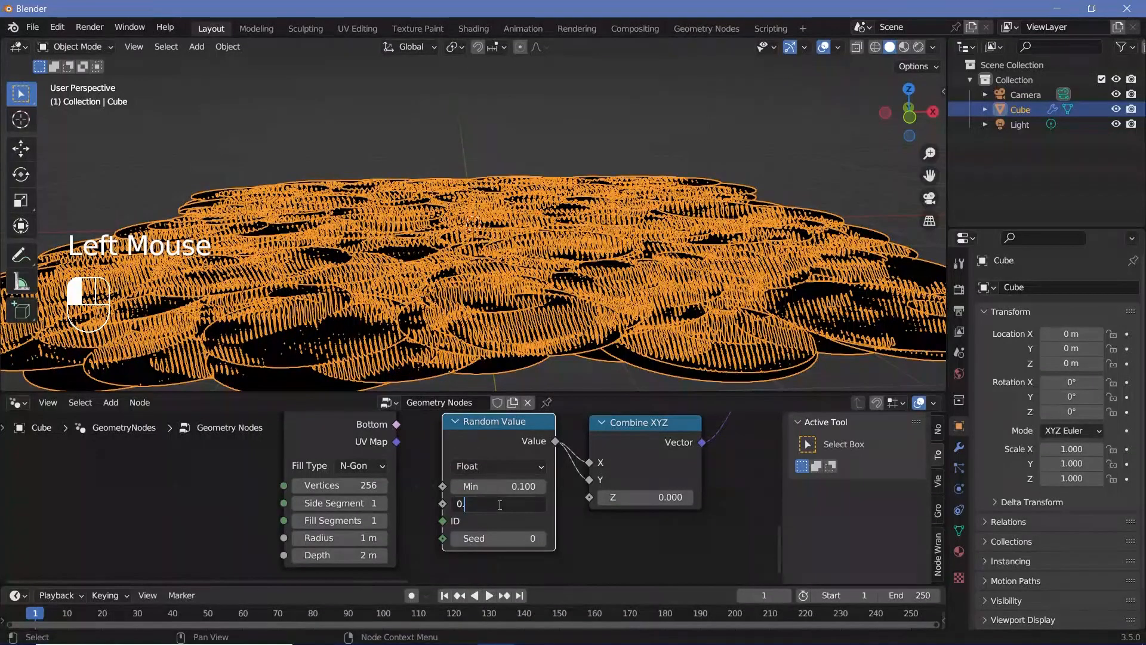
pyautogui.press('Return')
pyautogui.click(498, 504)
pyautogui.write('0.5')
pyautogui.press('Return')
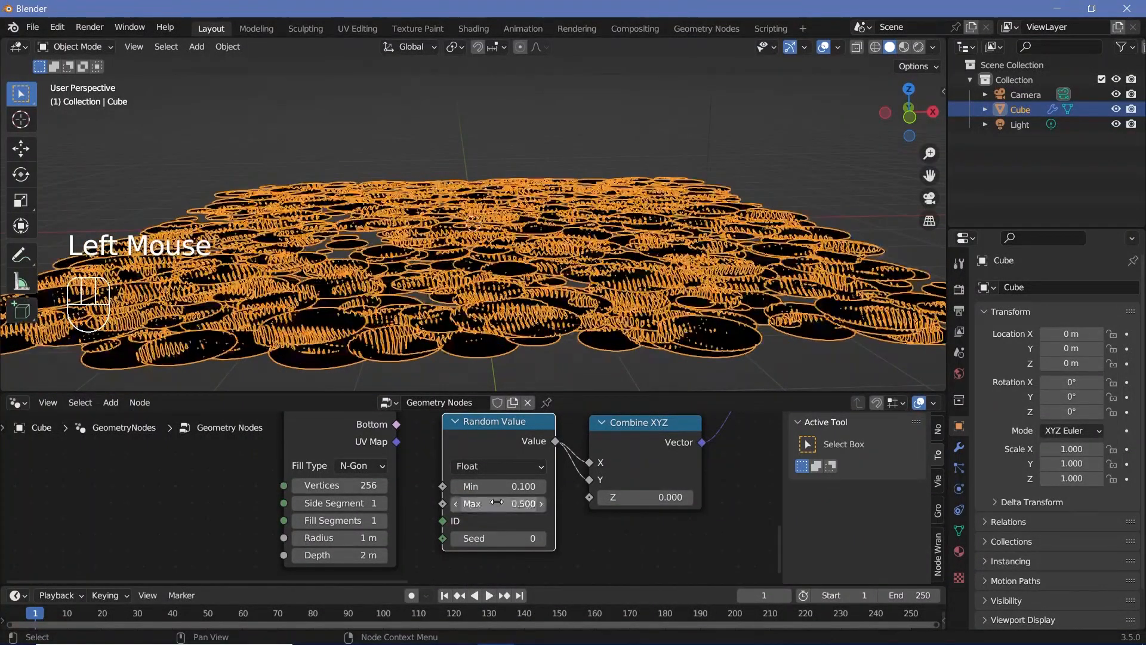
# Shift Combine XYZ away from the Random Value node, then duplicate Random Value below and connect the copy to the Z input.
pyautogui.scroll(-2, 600, 452)
pyautogui.moveTo(600, 452); pyautogui.dragTo(619, 453)
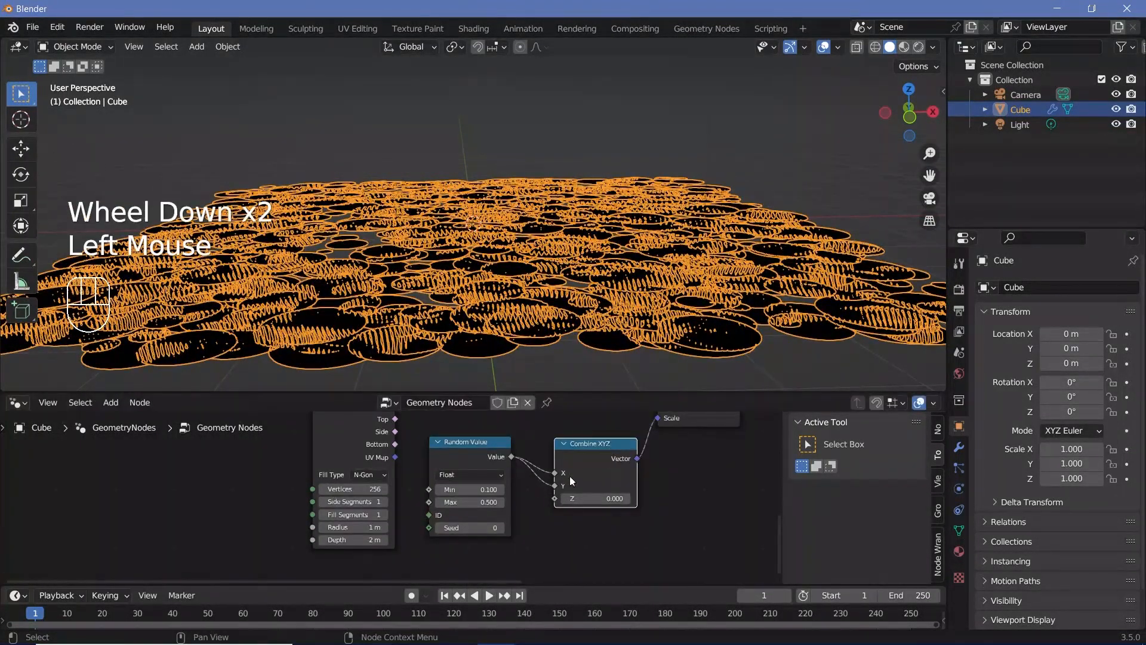
pyautogui.click(490, 459)
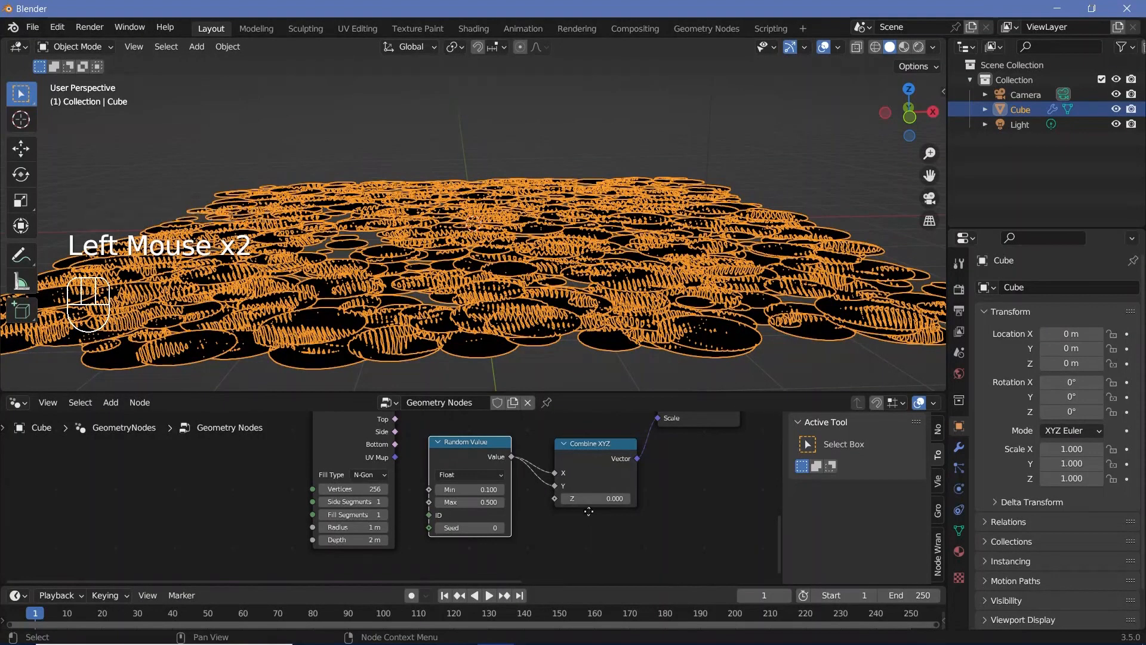
pyautogui.moveTo(491, 460); pyautogui.dragTo(454, 415, button='middle')
pyautogui.hotkey('shift', 'd')
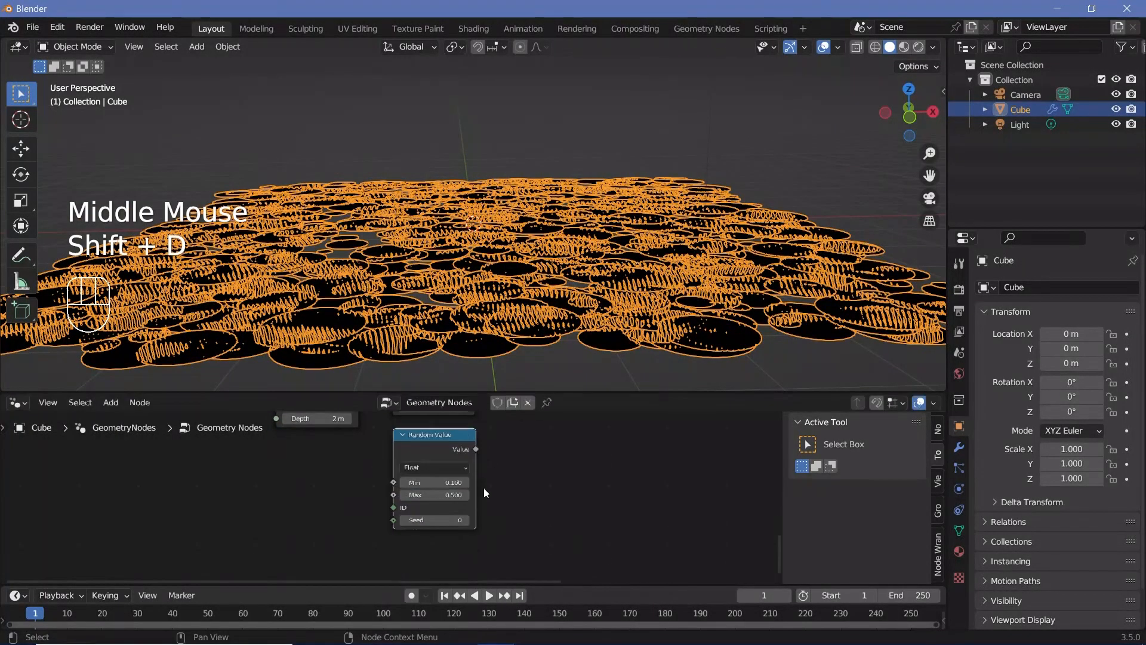
pyautogui.moveTo(458, 507); pyautogui.dragTo(499, 469)
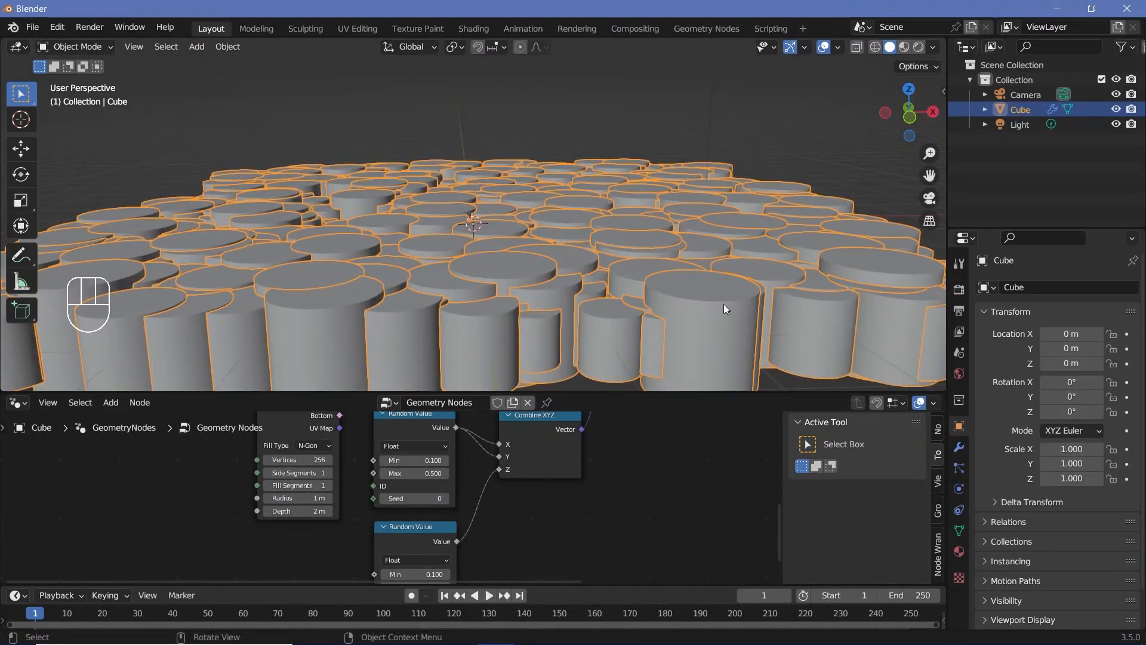
# Set the Seed of the Random Value node driving the Z scale to 52.
pyautogui.keyDown('shift'); pyautogui.moveTo(746, 318); pyautogui.dragTo(689, 270, button='middle'); pyautogui.keyUp('shift')
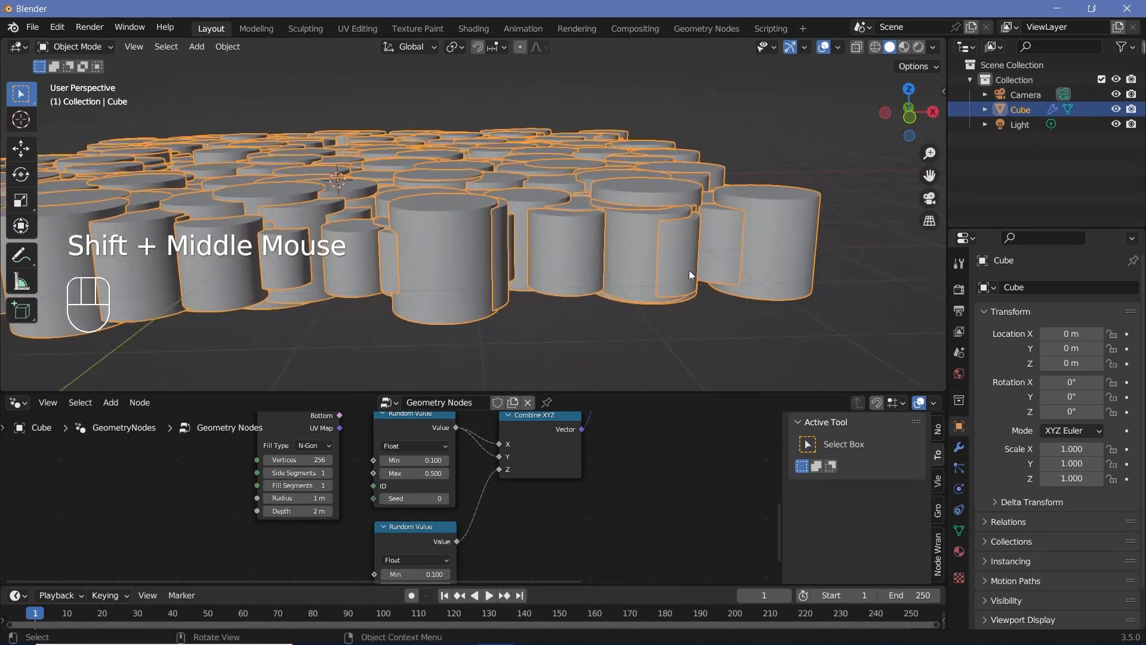
pyautogui.keyDown('shift'); pyautogui.moveTo(357, 280); pyautogui.dragTo(438, 332, button='middle'); pyautogui.keyUp('shift')
pyautogui.moveTo(517, 567); pyautogui.dragTo(519, 452, button='middle')
pyautogui.scroll(3, 457, 484)
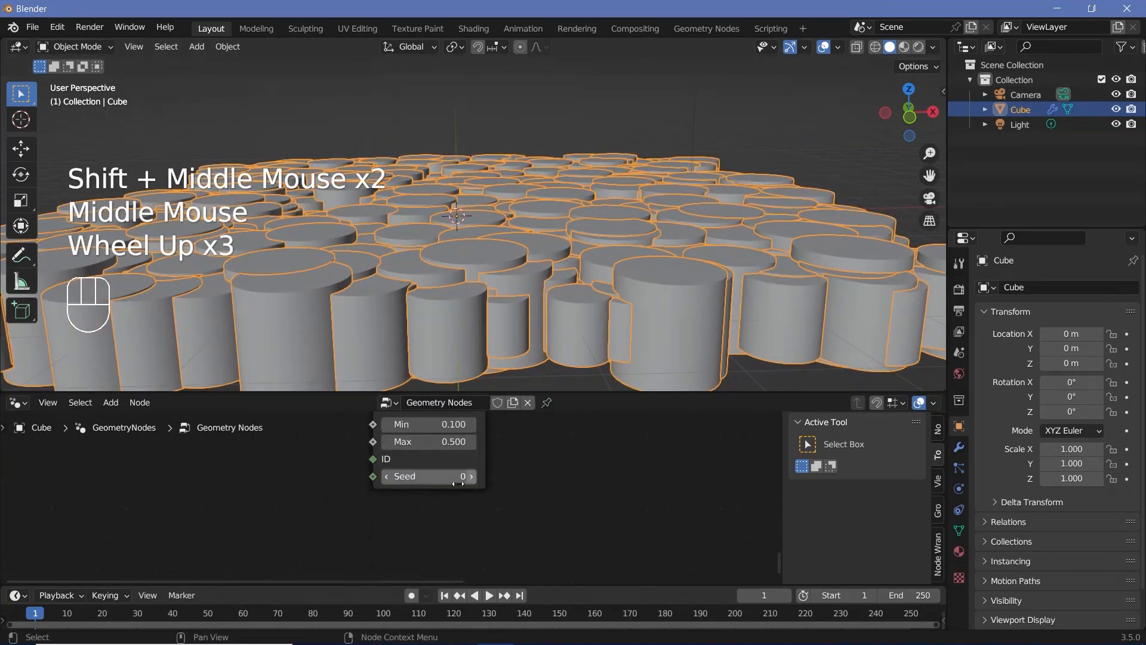
pyautogui.moveTo(430, 475); pyautogui.dragTo(489, 476)
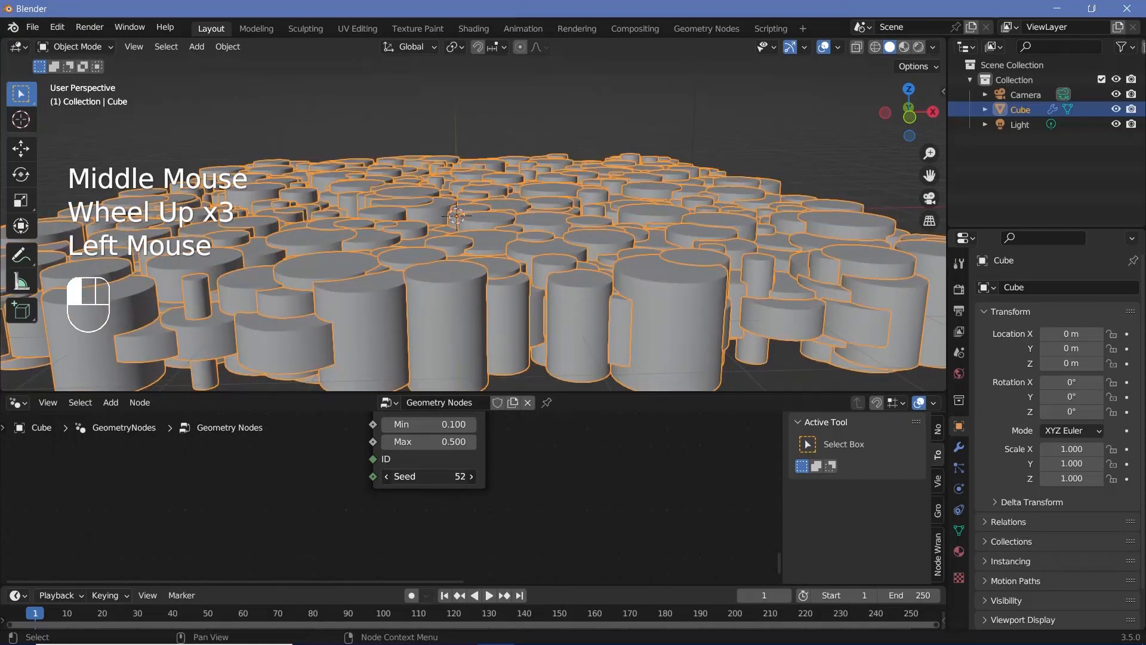
# Set Distance Min of the Distribute Points on Faces node to 0.2 m.
pyautogui.moveTo(509, 491); pyautogui.dragTo(492, 551, button='middle')
pyautogui.scroll(3, 481, 285)
pyautogui.moveTo(481, 285); pyautogui.dragTo(490, 377, button='middle')
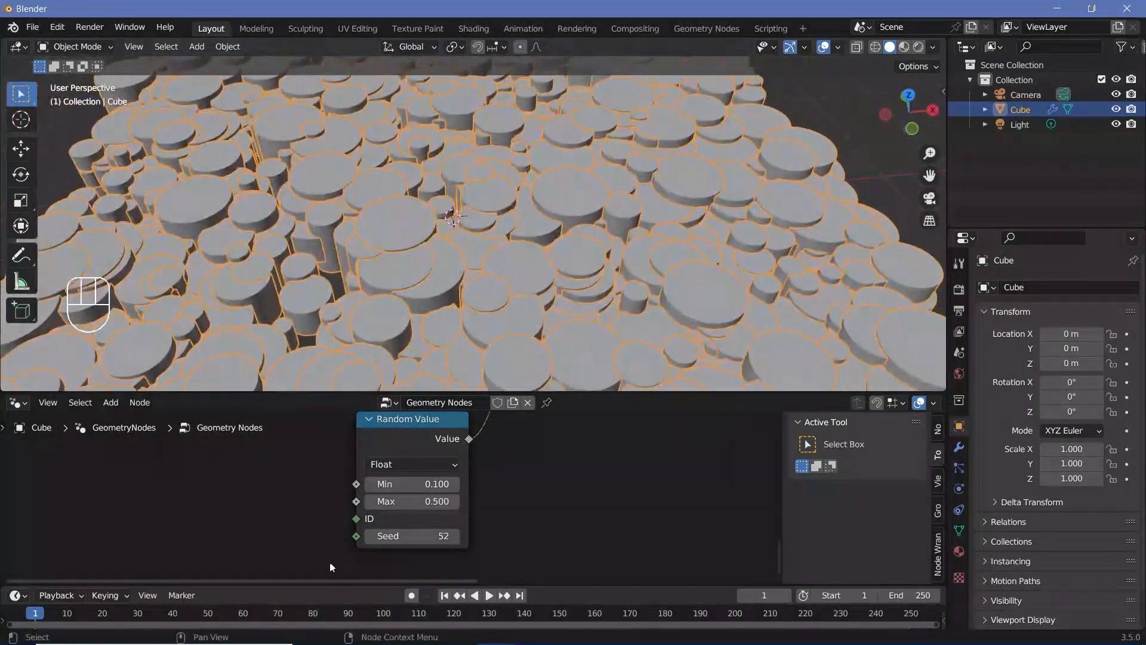
pyautogui.moveTo(332, 567); pyautogui.dragTo(278, 382, button='middle')
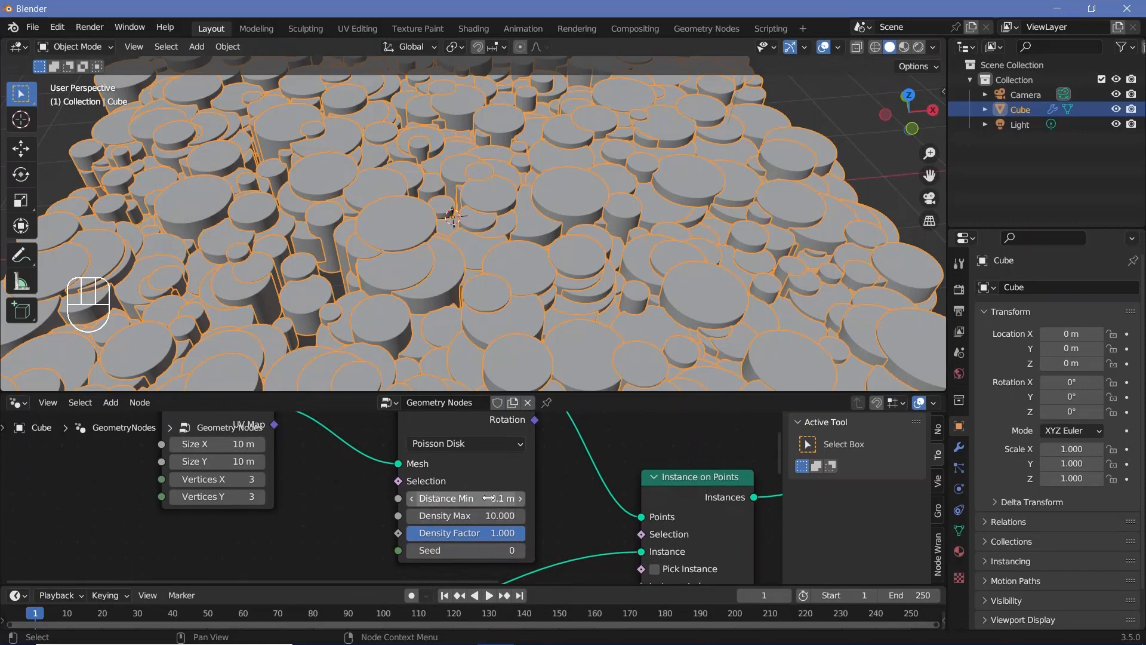
pyautogui.click(489, 498)
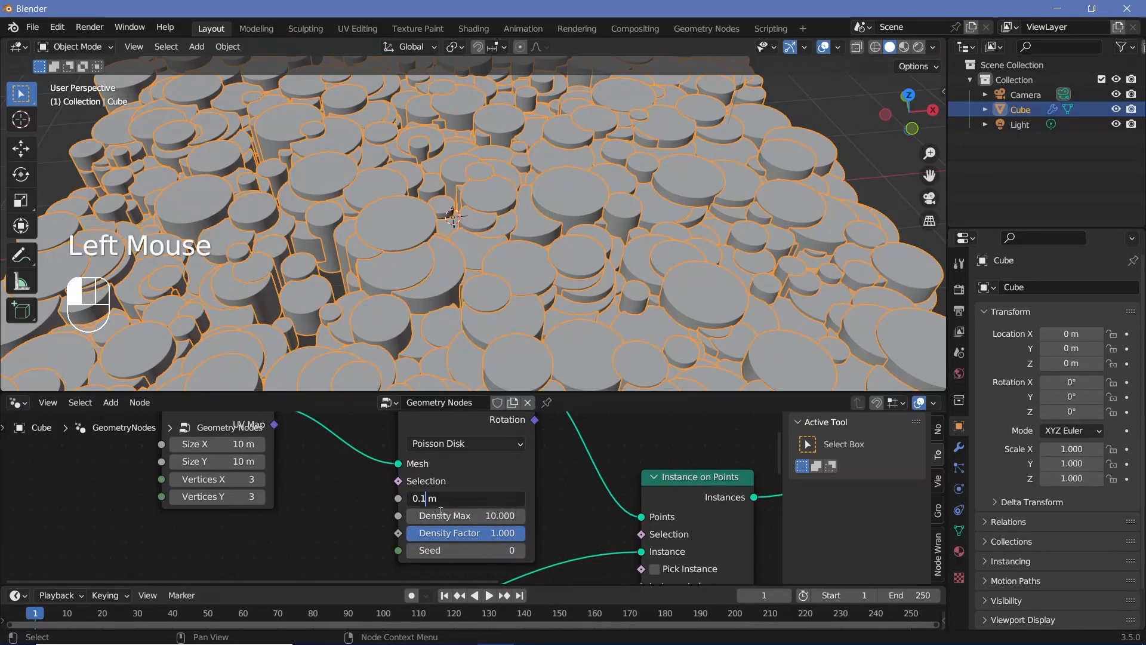
pyautogui.write('0.2')
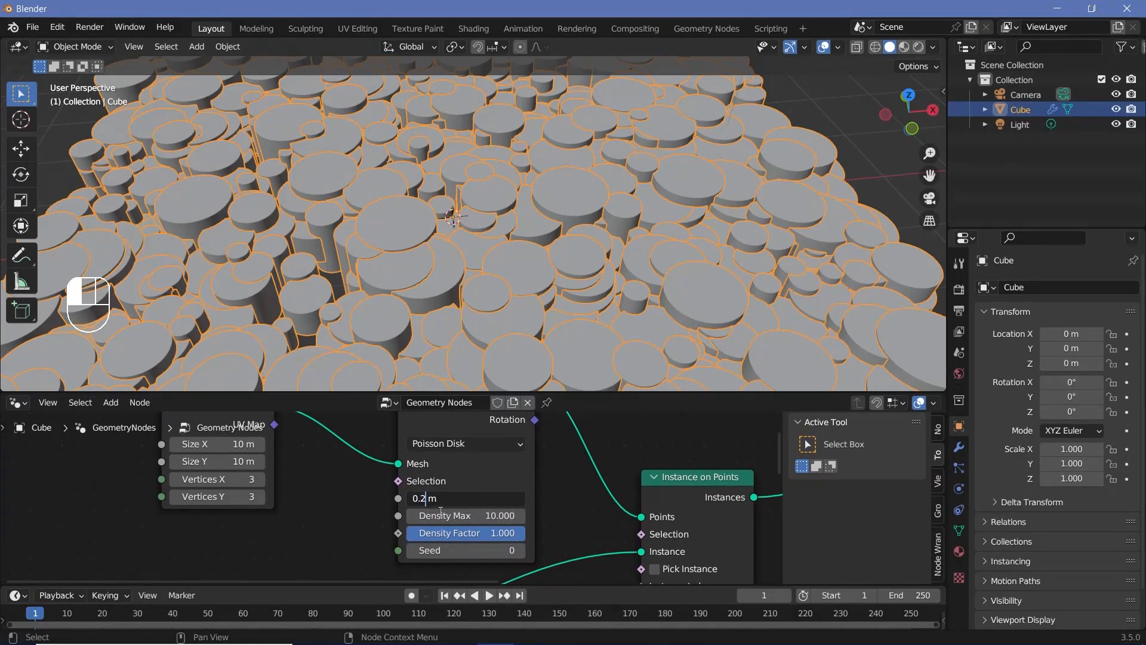
pyautogui.press('Return')
pyautogui.press('BackSpace')
pyautogui.moveTo(557, 276); pyautogui.dragTo(622, 245, button='middle')
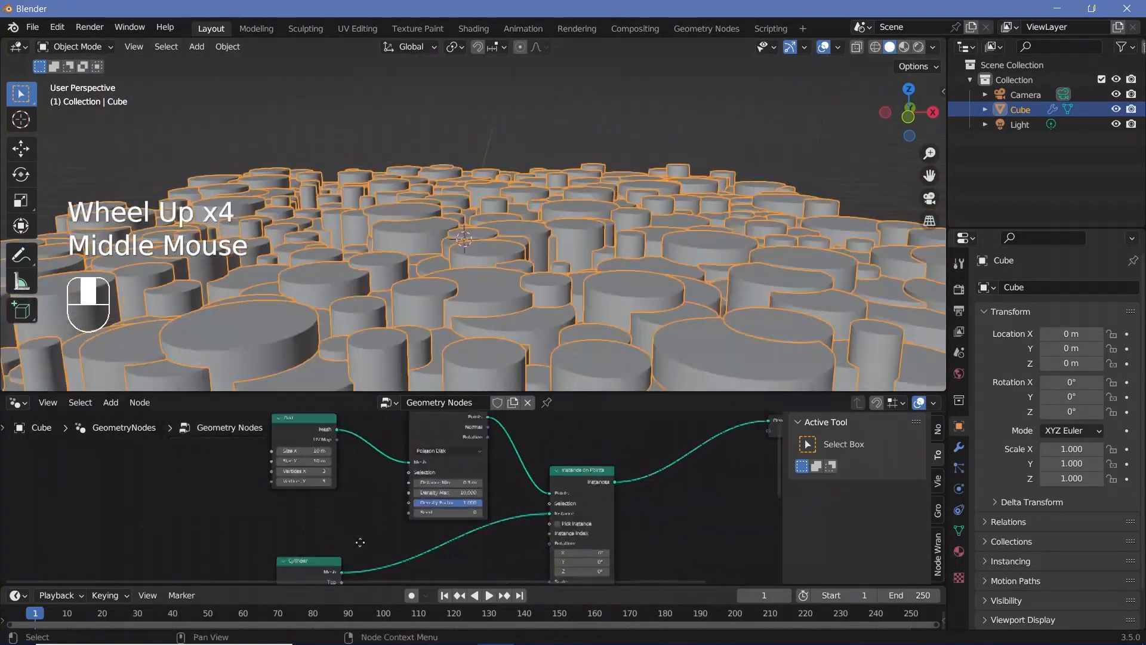
# Move the Grid node far from the others and enclose the distribution, instancing, Cylinder and scale nodes in a frame.
pyautogui.moveTo(371, 533); pyautogui.dragTo(390, 519, button='middle')
pyautogui.scroll(-2, 347, 550)
pyautogui.moveTo(305, 456); pyautogui.dragTo(3, 478)
pyautogui.scroll(-2, 522, 490)
pyautogui.moveTo(521, 490); pyautogui.dragTo(460, 464, button='middle')
pyautogui.scroll(-2, 406, 431)
pyautogui.moveTo(363, 422); pyautogui.dragTo(539, 581)
pyautogui.hotkey('ctrl', 'j')
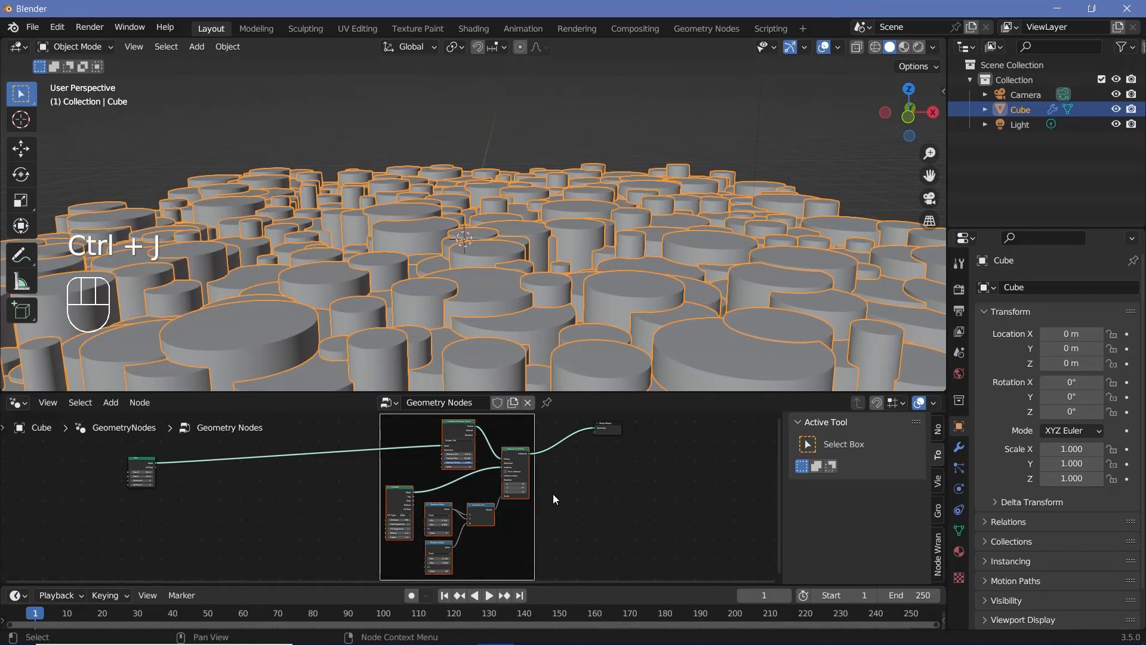
# Label the new frame "Floor".
pyautogui.click(940, 431)
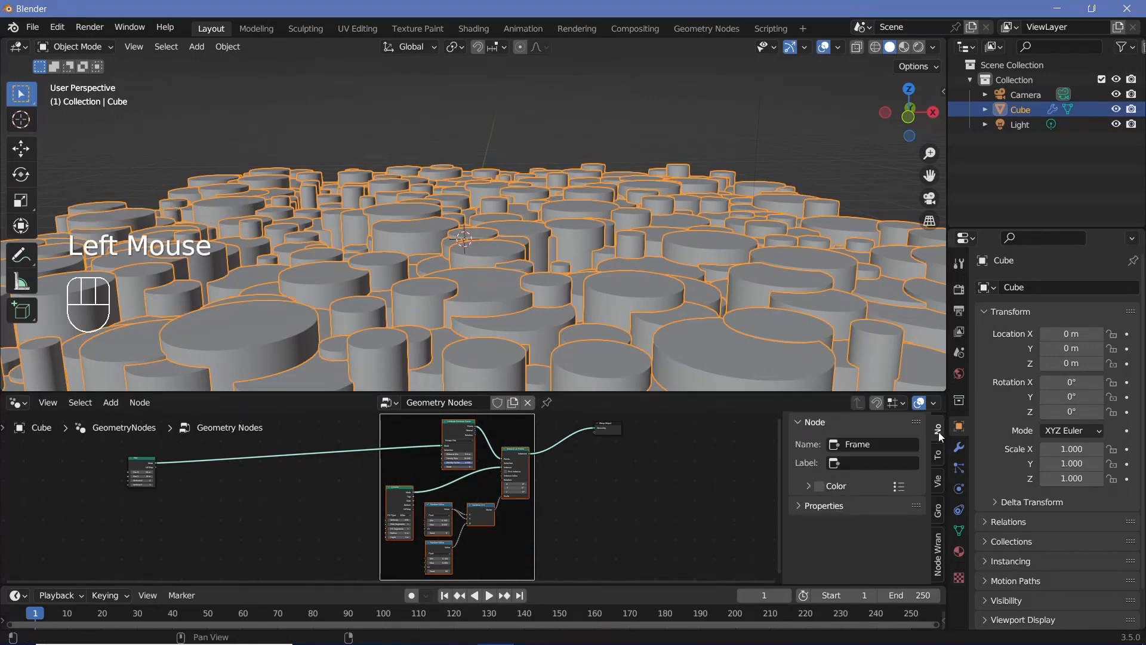
pyautogui.press('n')
pyautogui.press('n')
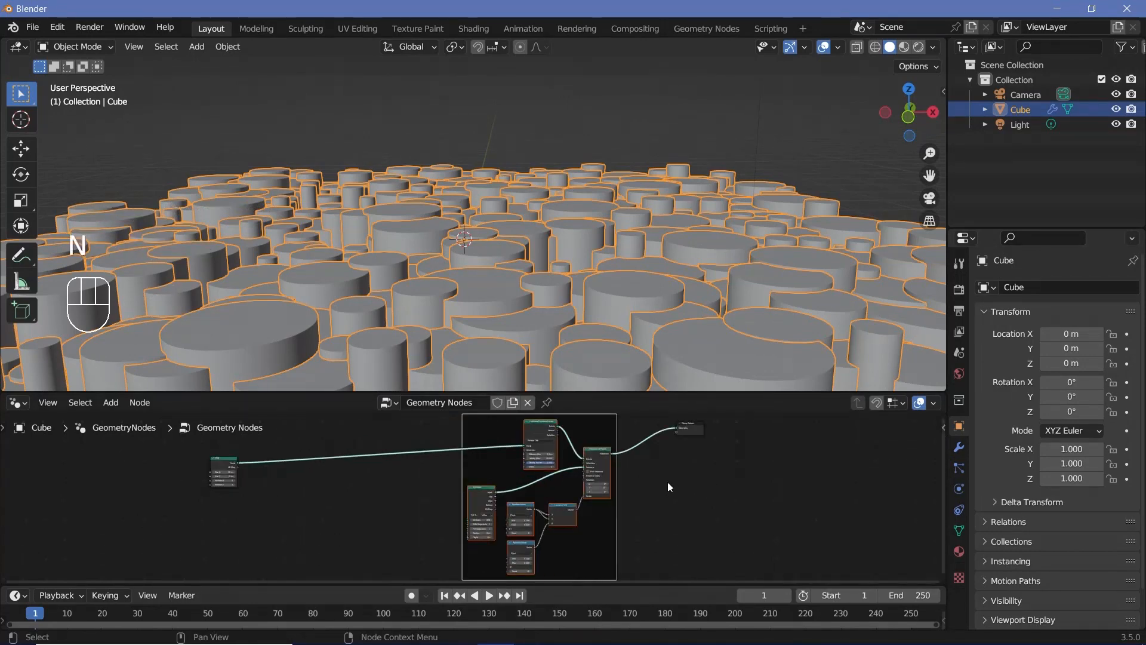
pyautogui.click(860, 463)
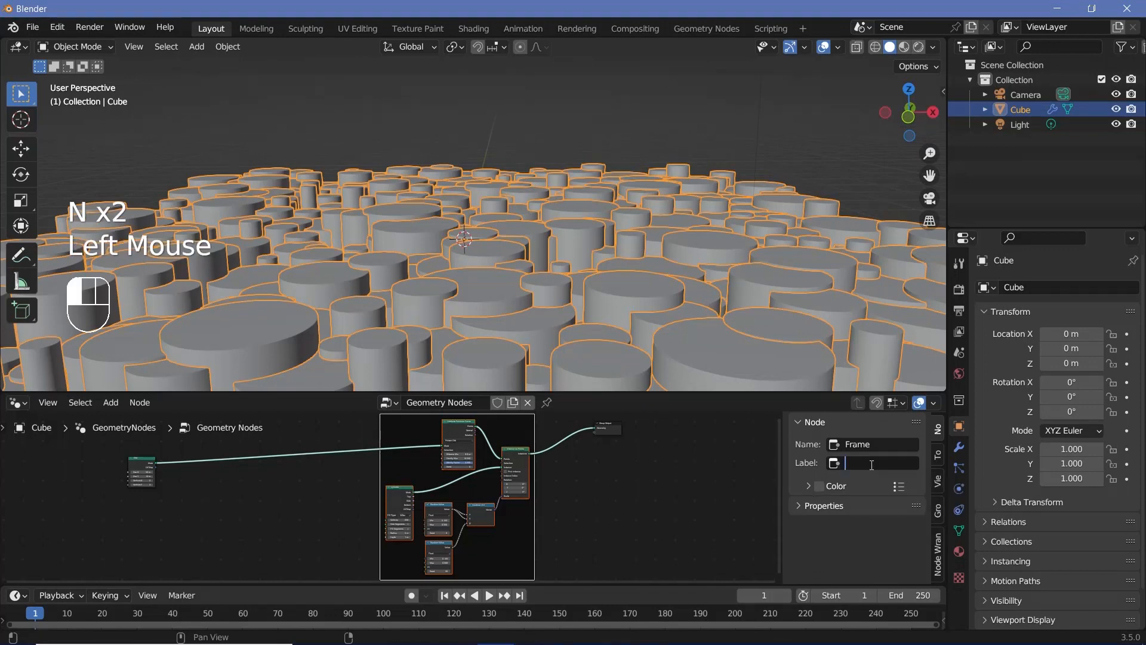
pyautogui.write('Floor')
pyautogui.press('Return')
# Move the Group Output farther from the Floor frame and insert a Join Geometry node on the link before it.
pyautogui.scroll(-2, 494, 263)
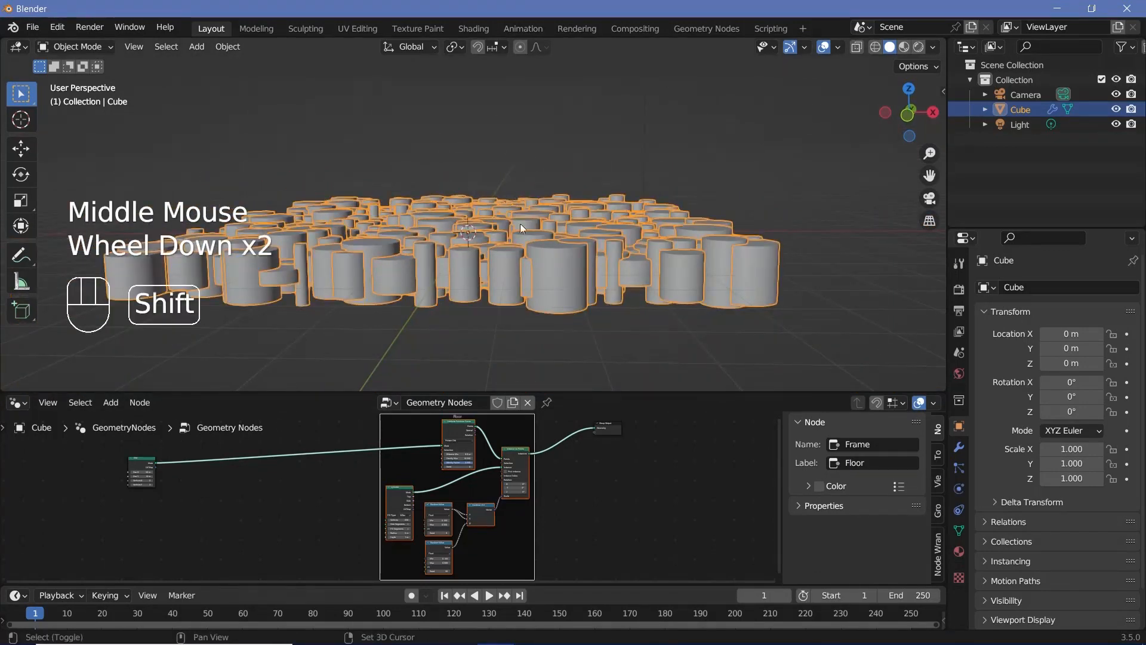
pyautogui.keyDown('shift'); pyautogui.moveTo(521, 223); pyautogui.dragTo(638, 338, button='middle'); pyautogui.keyUp('shift')
pyautogui.moveTo(599, 518); pyautogui.dragTo(542, 547, button='middle')
pyautogui.scroll(3, 493, 505)
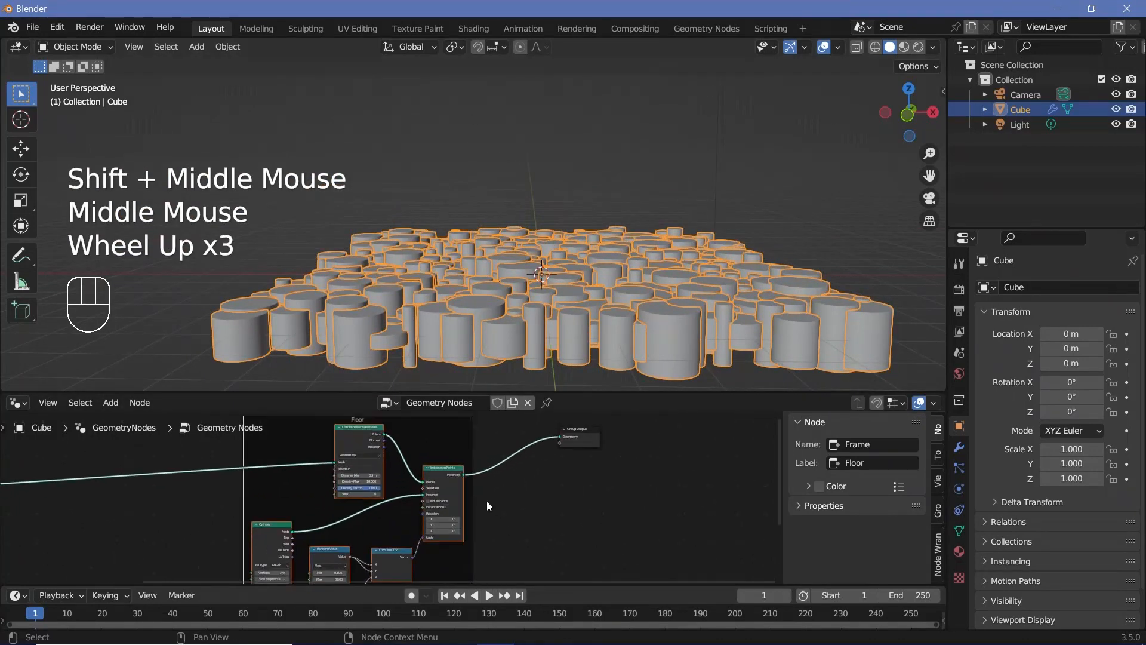
pyautogui.moveTo(518, 491); pyautogui.dragTo(457, 518, button='middle')
pyautogui.moveTo(523, 472); pyautogui.dragTo(615, 472)
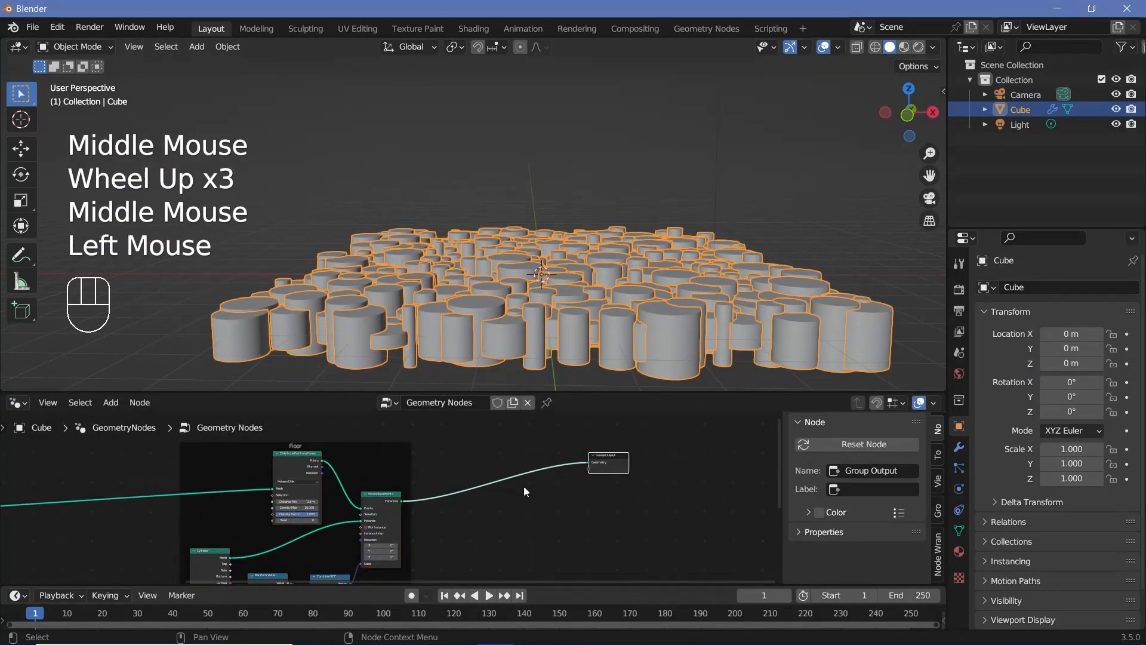
pyautogui.hotkey('shift', 'a')
pyautogui.click(509, 363)
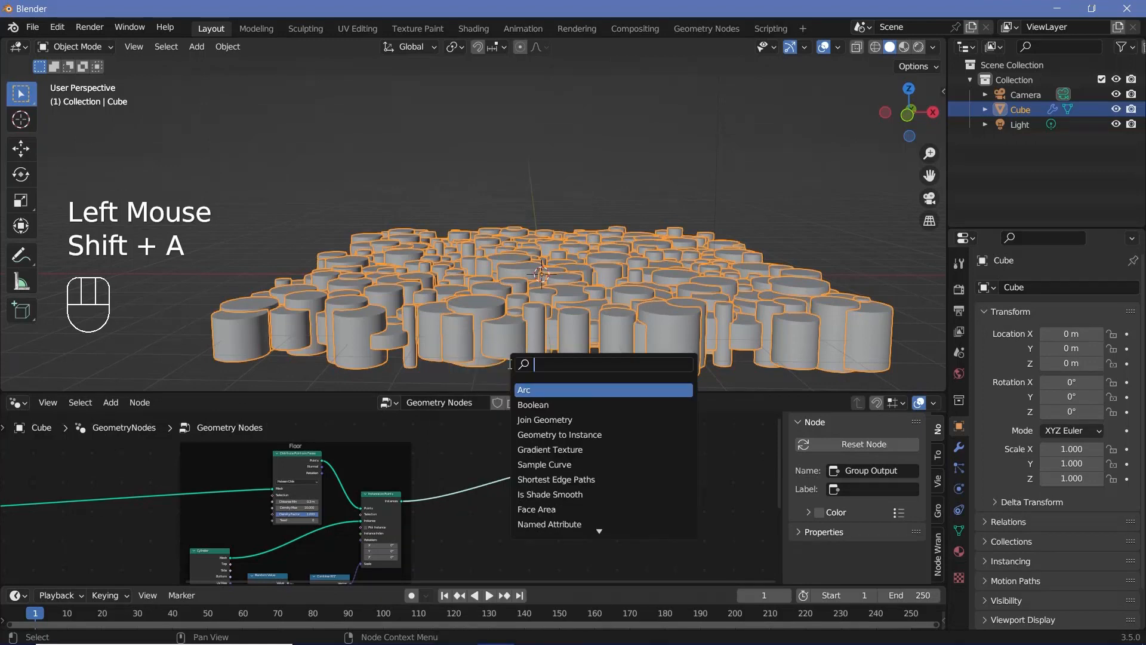
pyautogui.write('join')
pyautogui.click(545, 405)
pyautogui.click(543, 466)
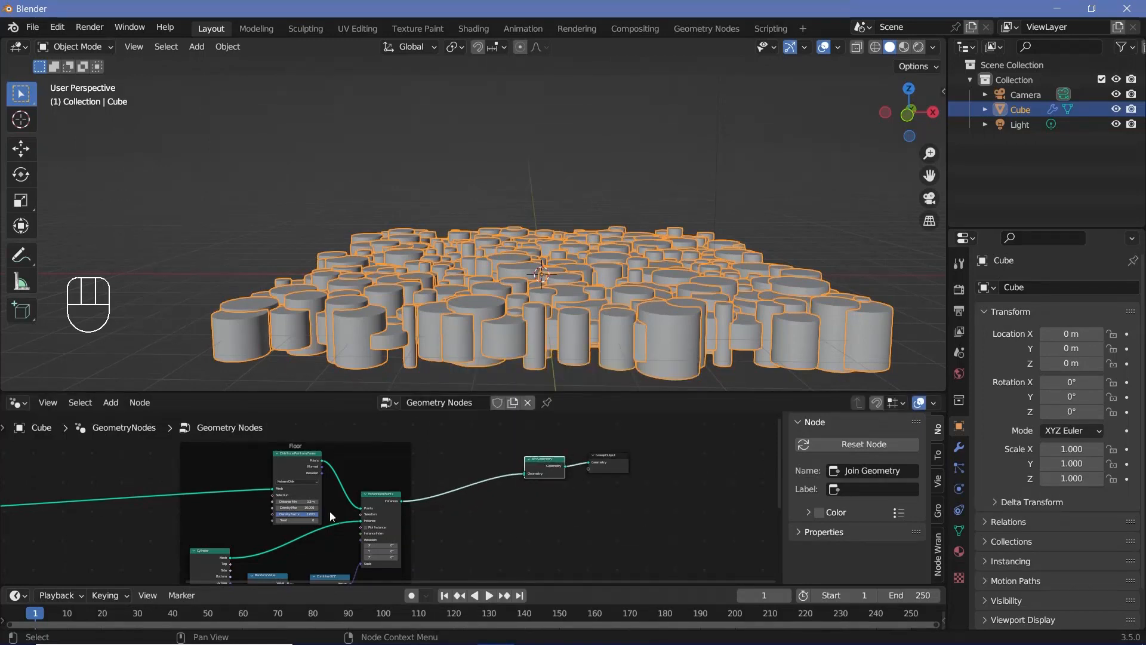
# Move the Join Geometry and Group Output nodes farther away from the Floor frame.
pyautogui.moveTo(523, 433); pyautogui.dragTo(640, 472)
pyautogui.moveTo(545, 469); pyautogui.dragTo(602, 470)
pyautogui.moveTo(575, 503); pyautogui.dragTo(413, 507, button='middle')
pyautogui.scroll(2, 475, 514)
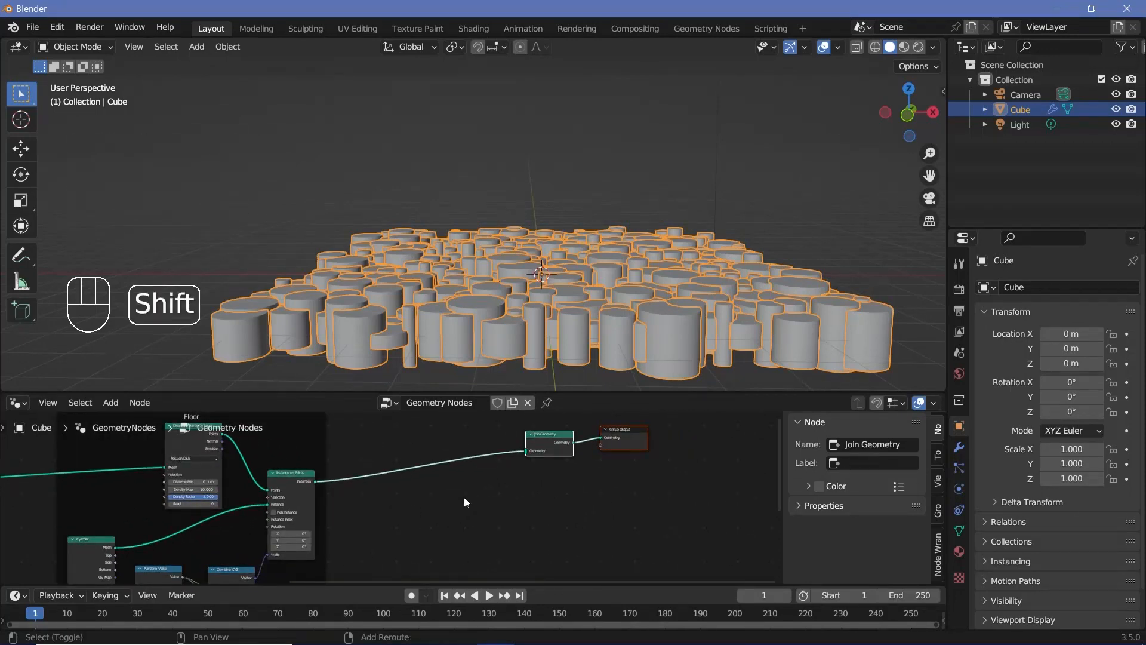
# Add a Set Position node in the free space below the link into Join Geometry.
pyautogui.hotkey('shift', 'a')
pyautogui.click(438, 365)
pyautogui.write('tr')
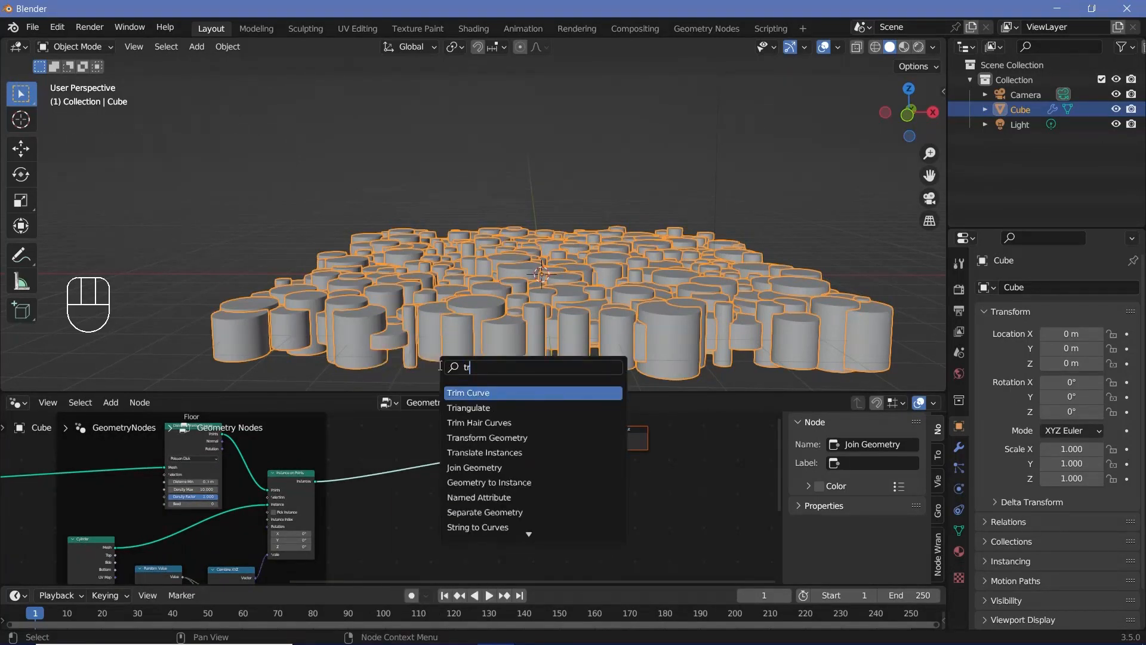
pyautogui.write('an')
pyautogui.press('BackSpace')
pyautogui.press('BackSpace')
pyautogui.press('BackSpace')
pyautogui.press('BackSpace')
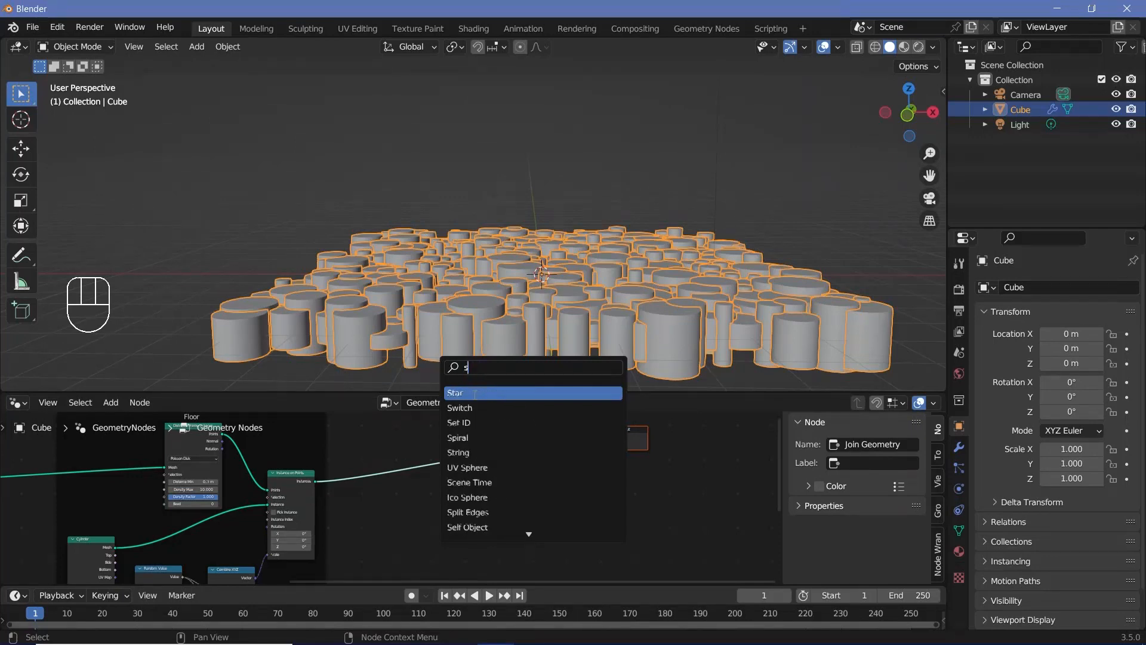
pyautogui.write('set po')
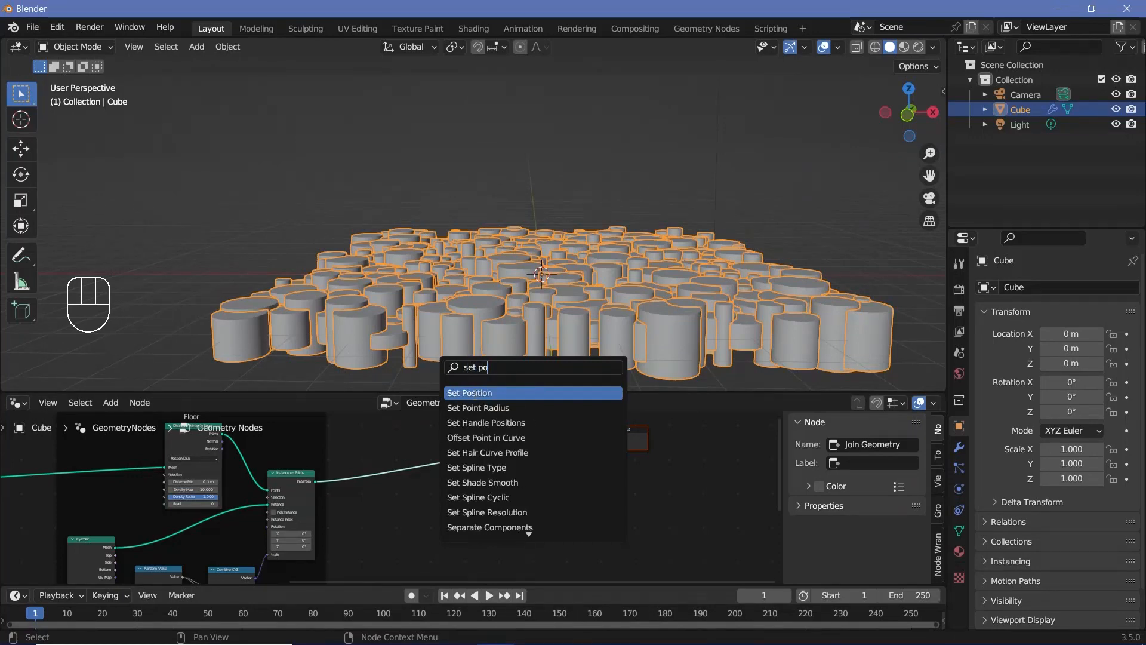
pyautogui.click(474, 394)
pyautogui.click(440, 514)
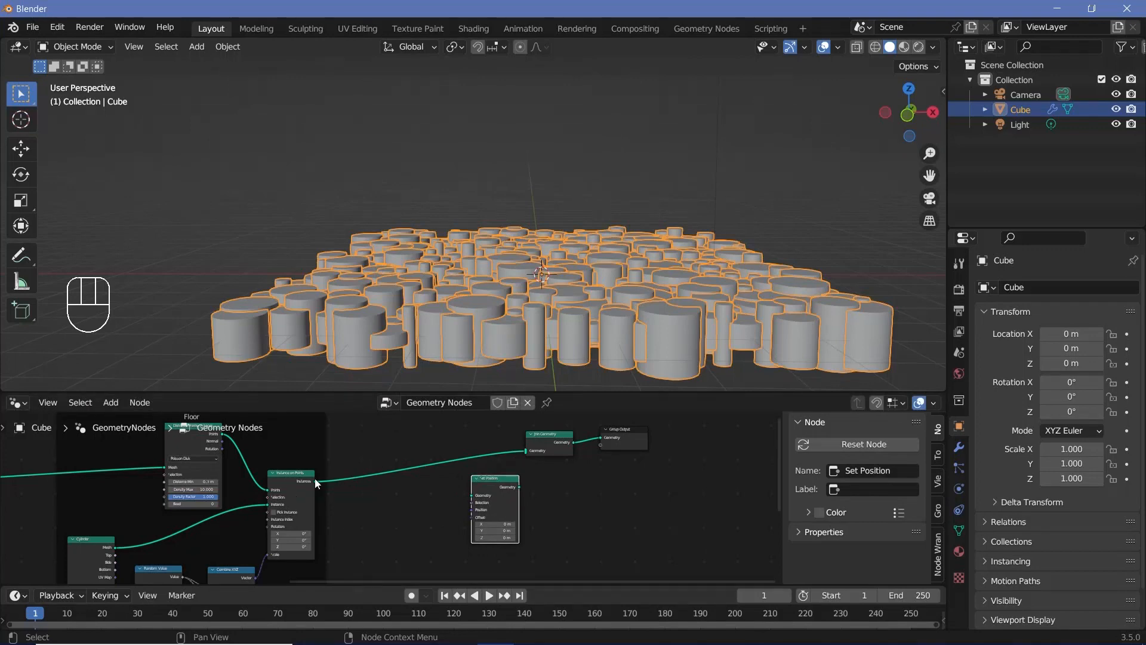
# Feed the Floor frame's Instance on Points output into Set Position and link Set Position's Geometry to Join Geometry.
pyautogui.moveTo(314, 482); pyautogui.dragTo(562, 446)
pyautogui.click(495, 500)
pyautogui.scroll(2, 497, 500)
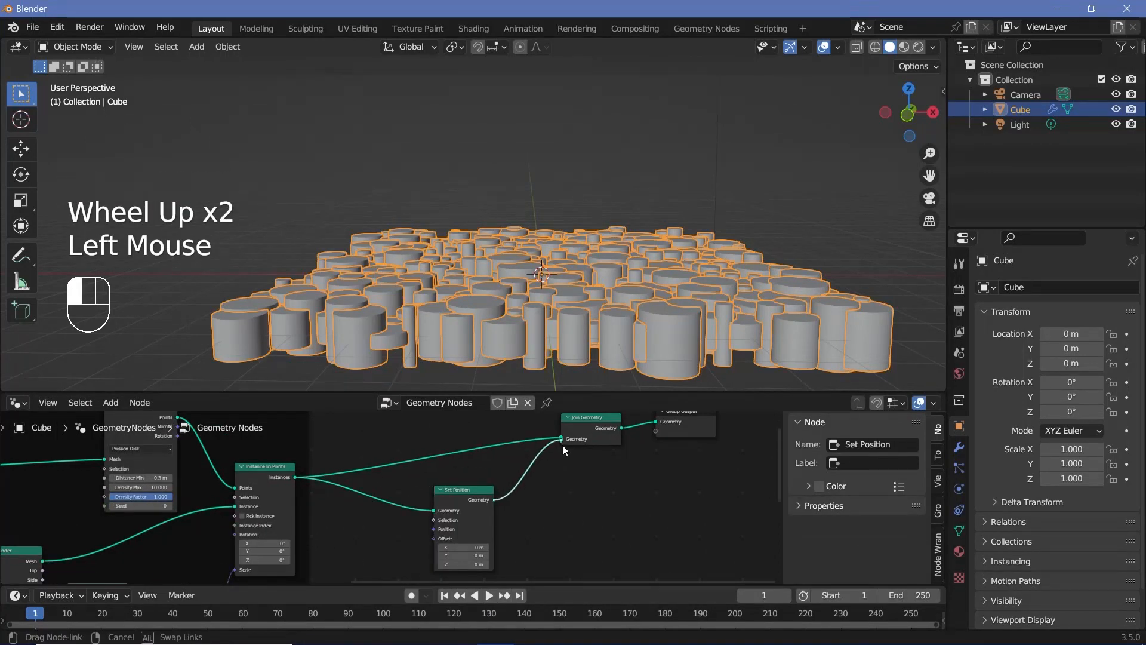
pyautogui.scroll(1, 557, 503)
pyautogui.moveTo(557, 504); pyautogui.dragTo(521, 480, button='middle')
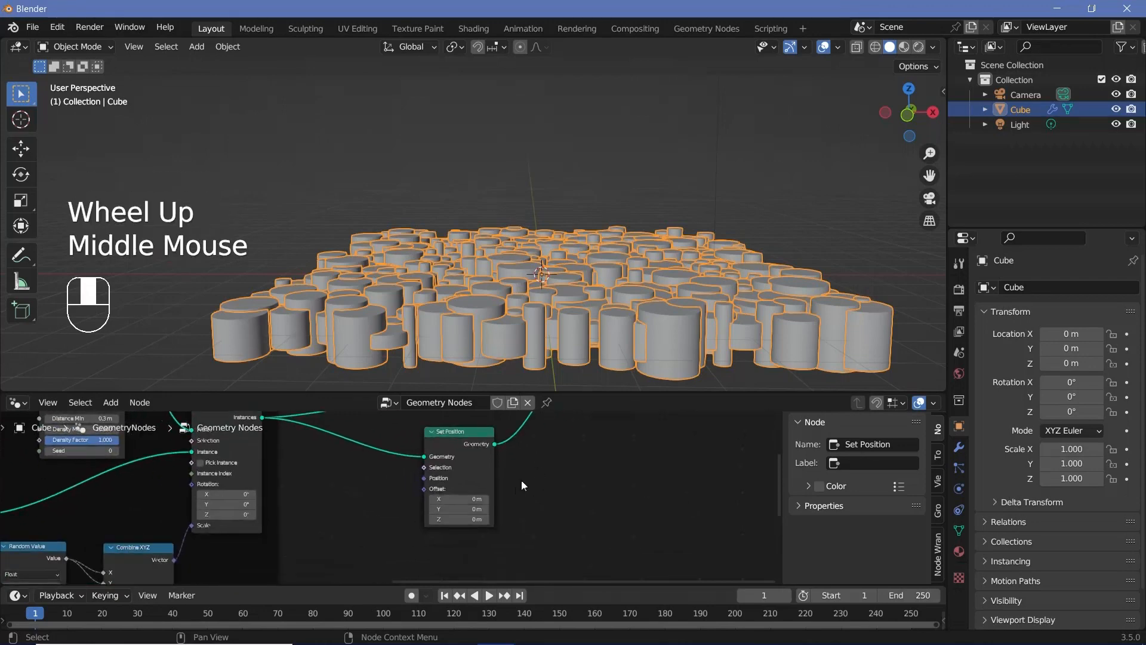
# Set the Set Position node's Z offset to 2 m and inspect the raised copy.
pyautogui.moveTo(455, 522)
pyautogui.mouseDown()
pyautogui.moveTo(537, 522)
pyautogui.moveTo(456, 523)
pyautogui.mouseUp()
pyautogui.click(456, 523)
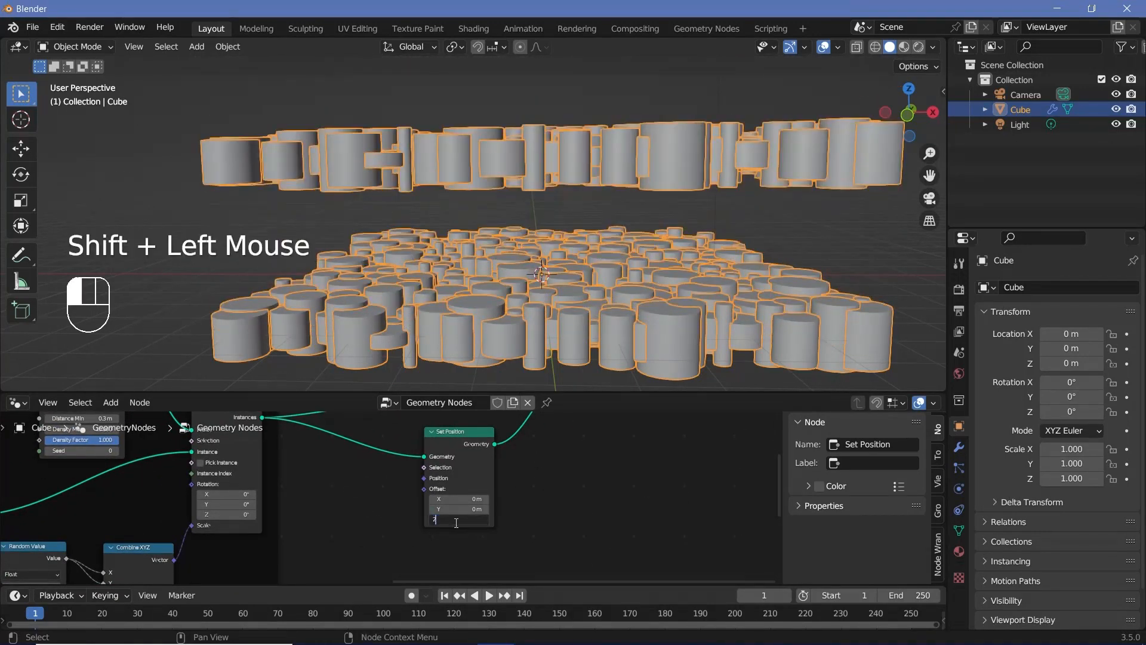
pyautogui.write('2')
pyautogui.press('Return')
pyautogui.moveTo(581, 363); pyautogui.dragTo(555, 267, button='middle')
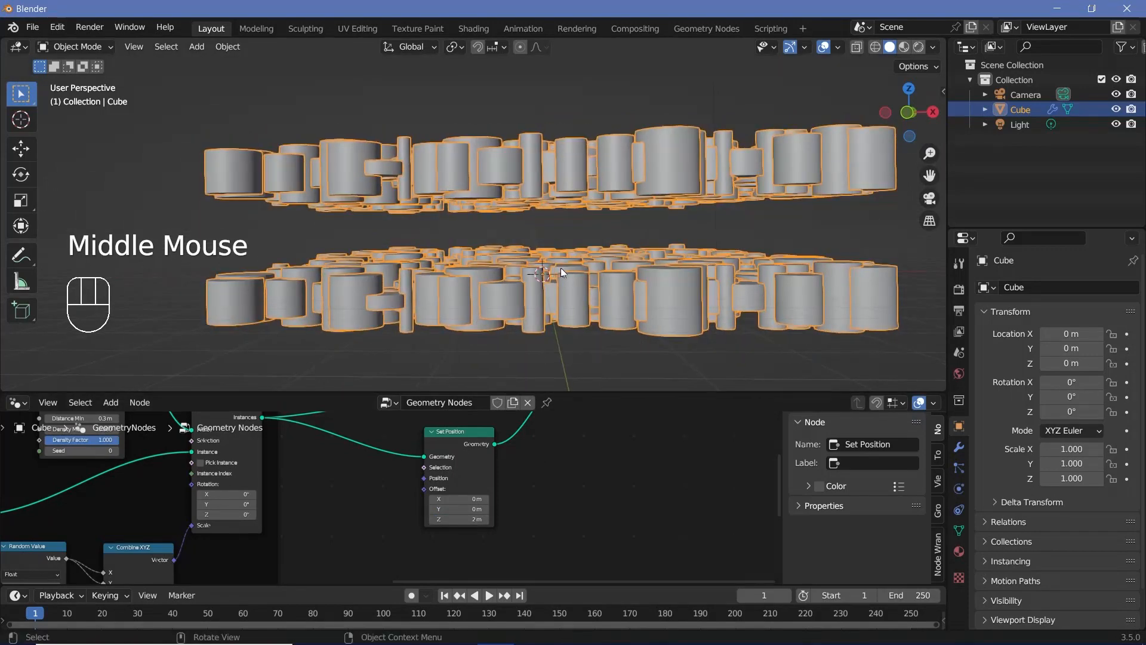
pyautogui.scroll(3, 561, 267)
pyautogui.scroll(-2, 558, 262)
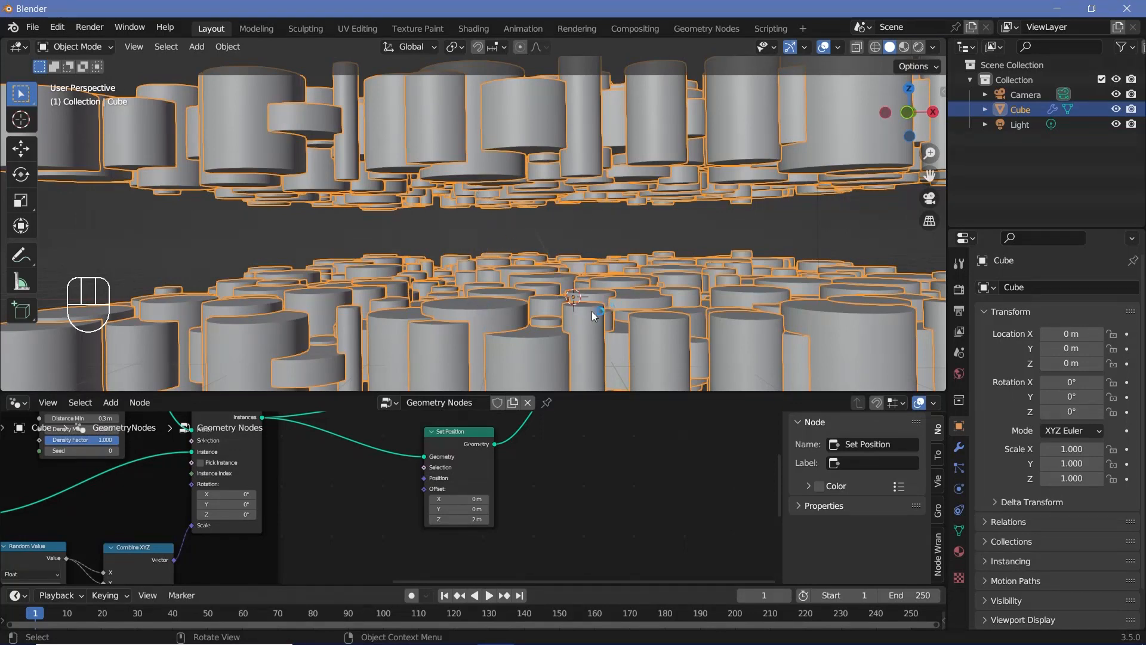
# Insert a Rotate Instances node on the link between Set Position and Join Geometry.
pyautogui.click(478, 457)
pyautogui.hotkey('shift', 'a')
pyautogui.click(503, 365)
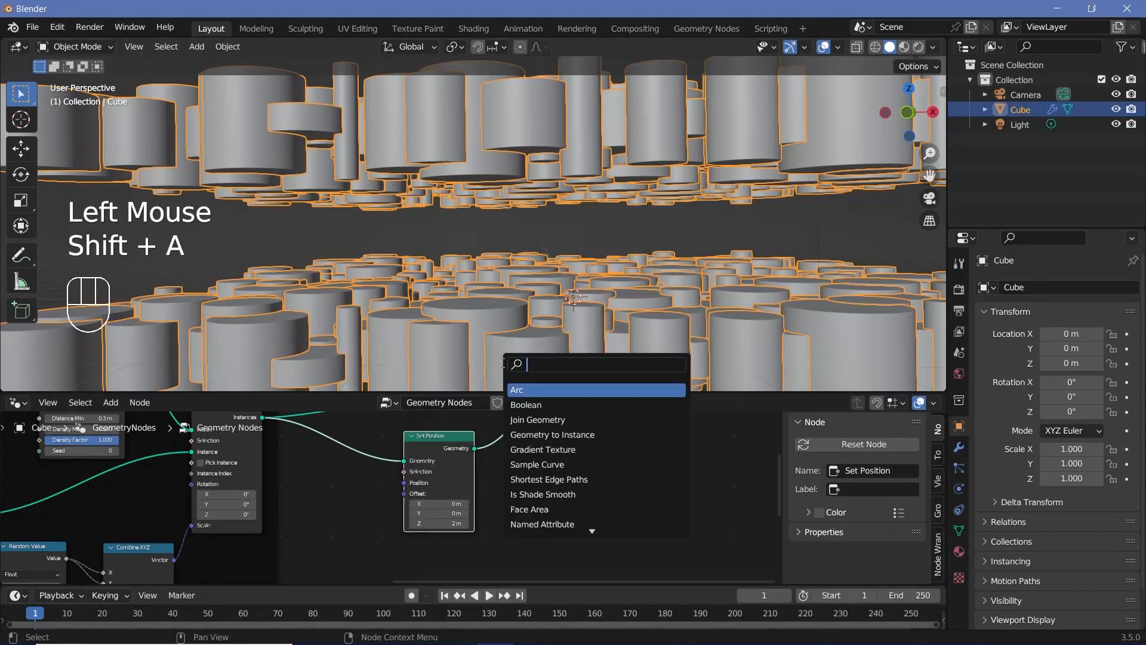
pyautogui.write('rotat')
pyautogui.click(542, 420)
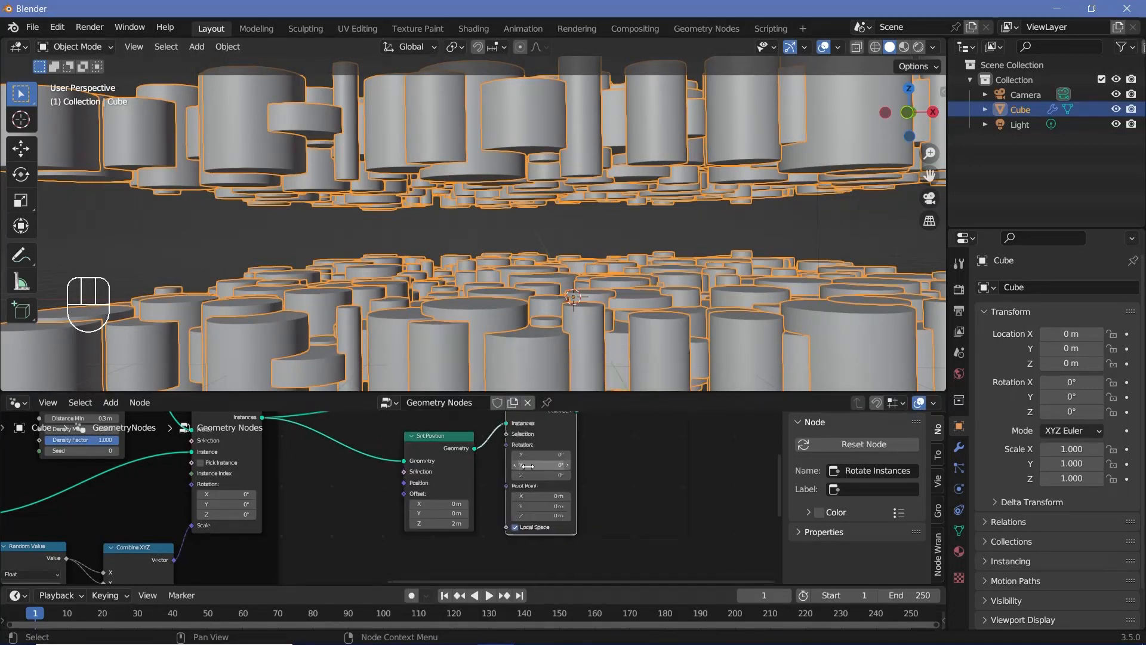
pyautogui.click(554, 455)
# Try a Z rotation on the Rotate Instances node and turn off its Local Space option.
pyautogui.moveTo(556, 475); pyautogui.dragTo(578, 475)
pyautogui.click(521, 530)
pyautogui.click(521, 529)
pyautogui.click(523, 529)
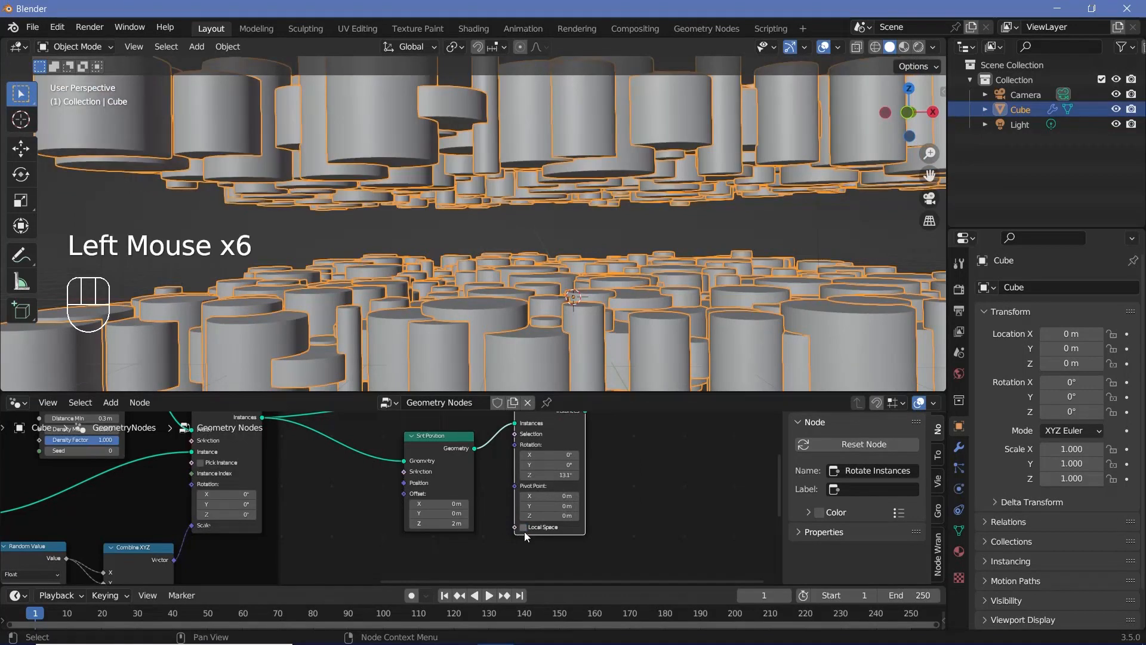
pyautogui.click(524, 529)
pyautogui.click(524, 529)
# Set the Rotate Instances Z rotation to 180° and inspect the gap between both cylinder layers.
pyautogui.moveTo(555, 476); pyautogui.dragTo(568, 475)
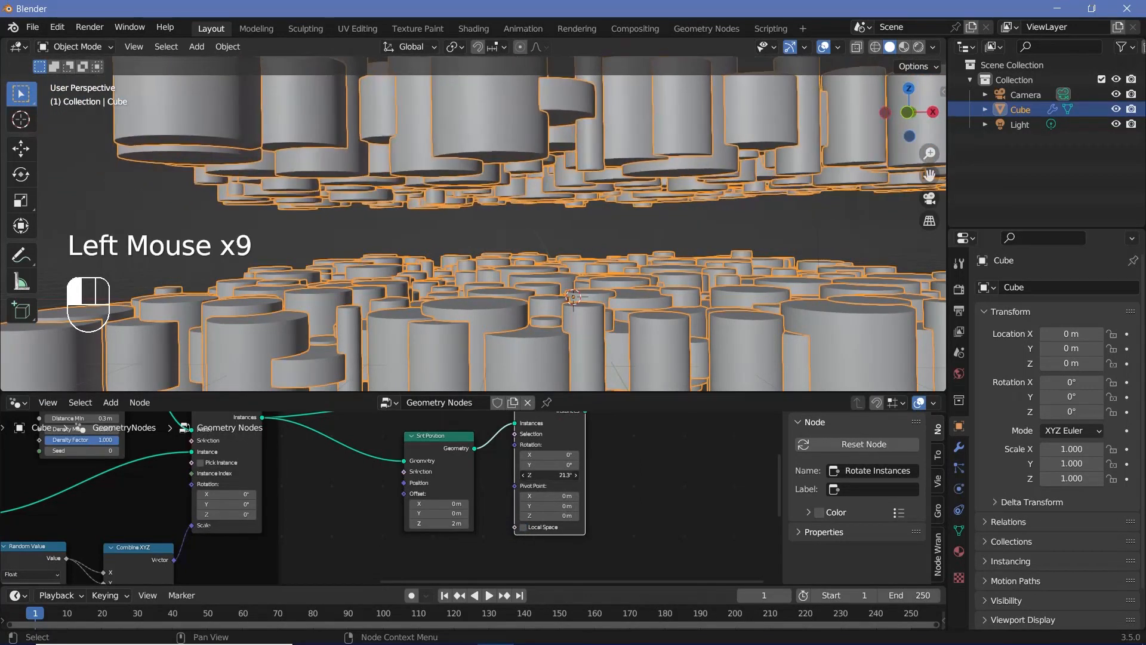
pyautogui.click(547, 474)
pyautogui.write('180')
pyautogui.press('Return')
pyautogui.scroll(2, 503, 222)
pyautogui.keyDown('shift'); pyautogui.moveTo(535, 259); pyautogui.dragTo(452, 95, button='middle'); pyautogui.keyUp('shift')
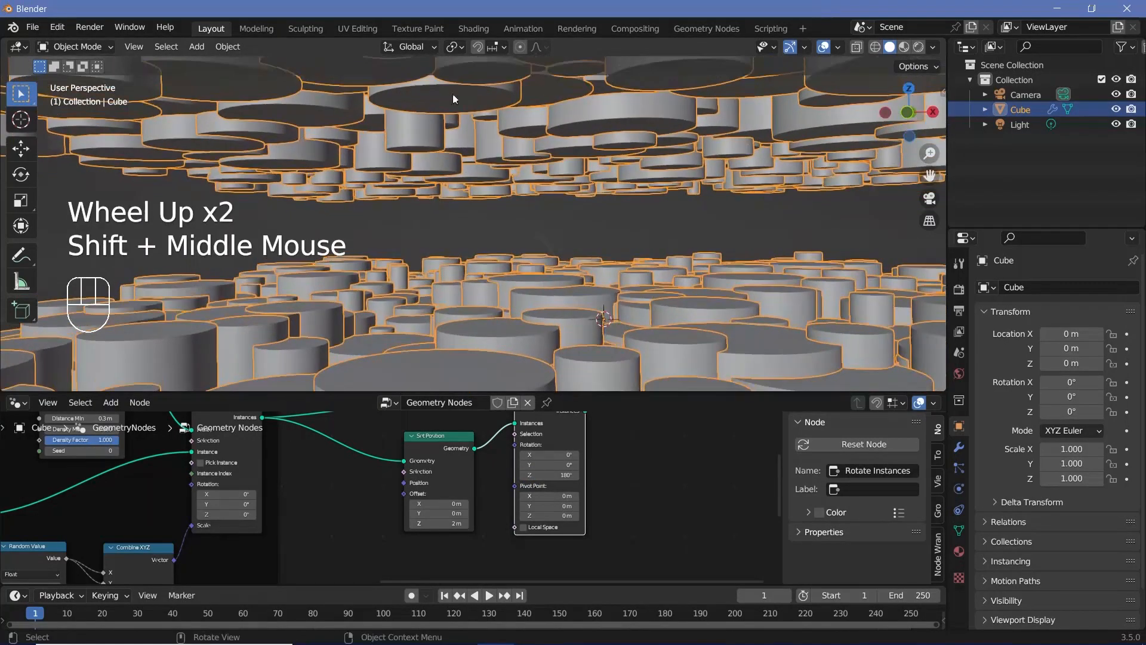
pyautogui.keyDown('shift'); pyautogui.moveTo(696, 281); pyautogui.dragTo(590, 276, button='middle'); pyautogui.keyUp('shift')
pyautogui.scroll(-3, 564, 263)
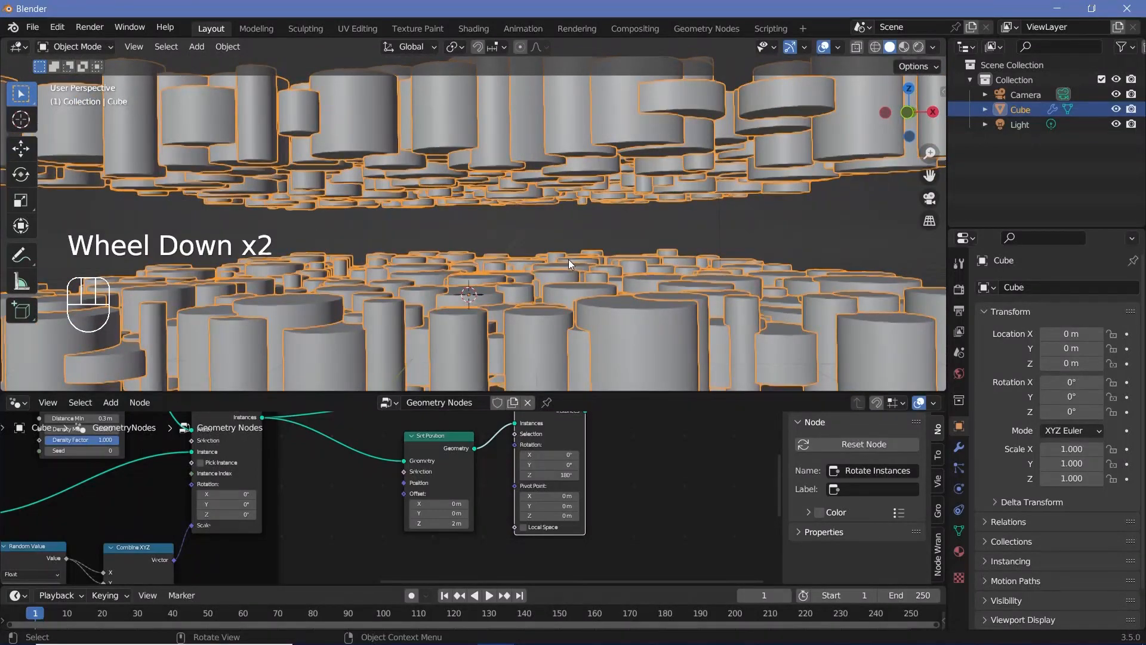
pyautogui.keyDown('shift'); pyautogui.moveTo(489, 280); pyautogui.dragTo(442, 239, button='middle'); pyautogui.keyUp('shift')
pyautogui.scroll(-1, 460, 463)
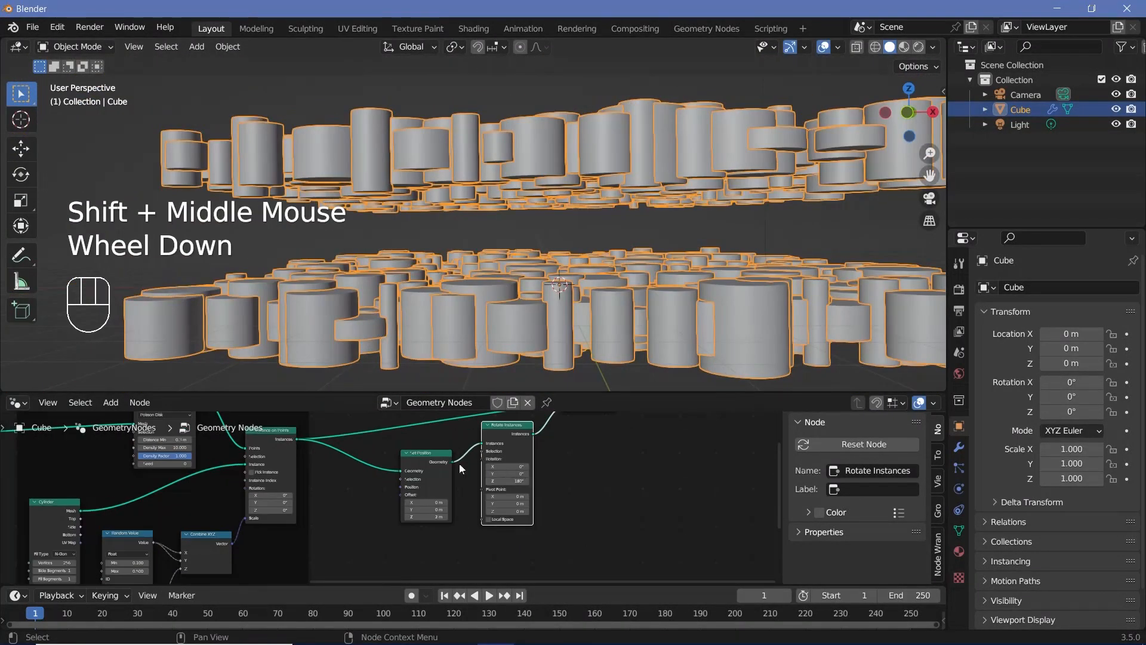
# Move the Rotate Instances and Set Position nodes lower and enclose both in a frame.
pyautogui.moveTo(495, 436); pyautogui.dragTo(487, 484)
pyautogui.moveTo(421, 462); pyautogui.dragTo(417, 479)
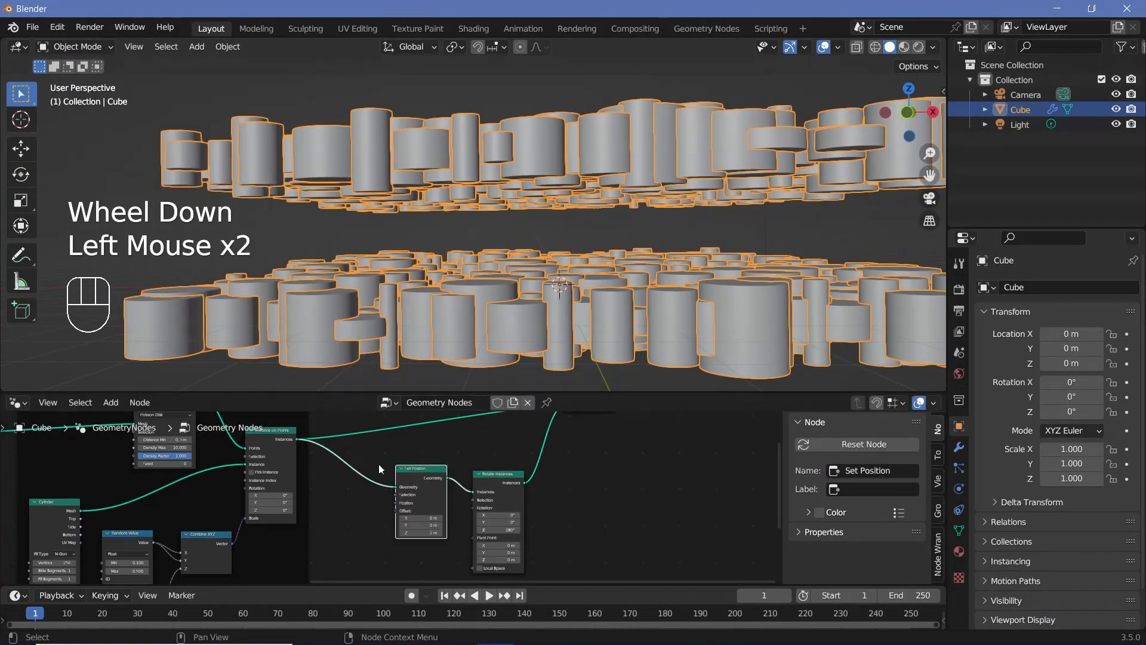
pyautogui.click(382, 467)
pyautogui.hotkey('ctrl', 'j')
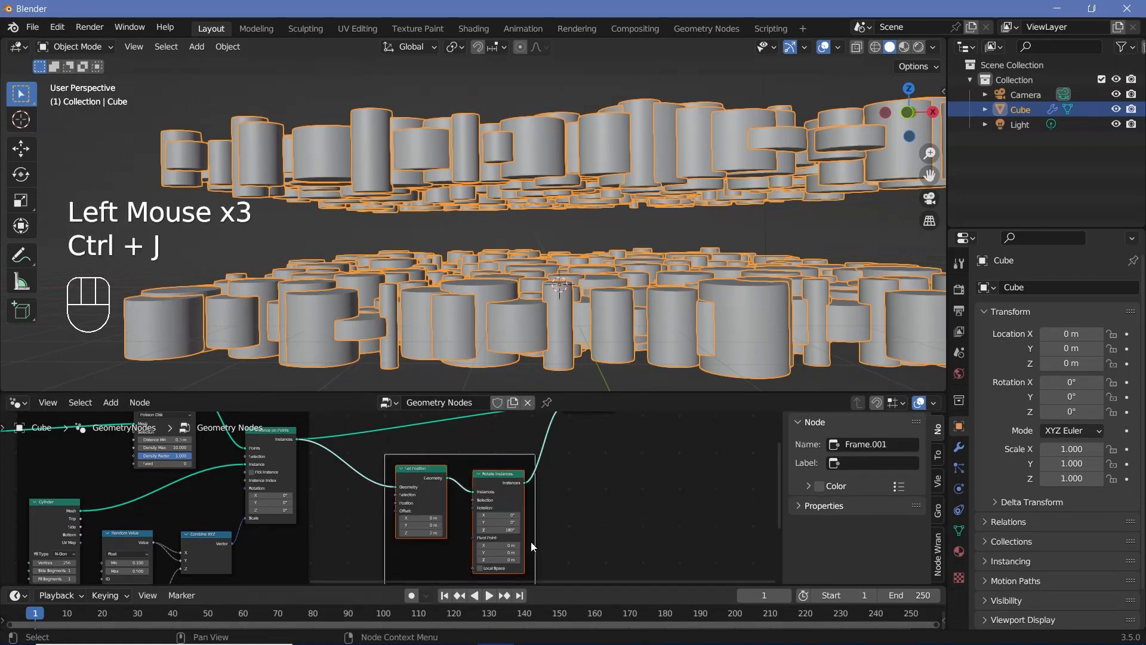
# Label the frame around Set Position and Rotate Instances "Ceiling".
pyautogui.click(873, 462)
pyautogui.write('Ceiling')
pyautogui.press('Return')
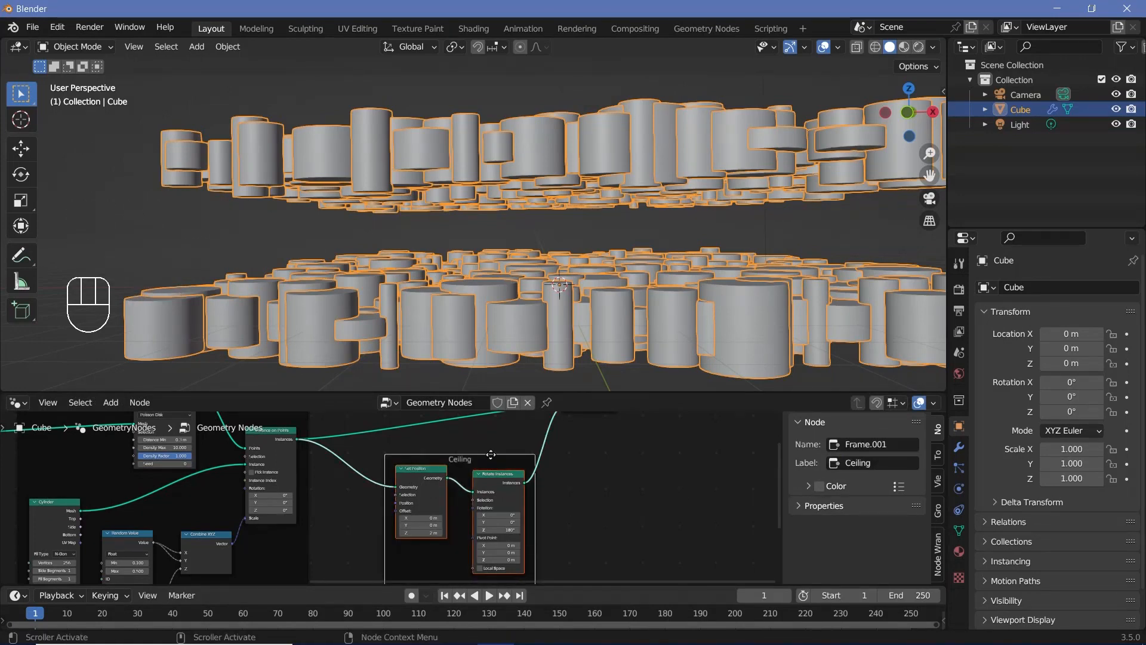
pyautogui.click(487, 458)
pyautogui.scroll(-2, 352, 484)
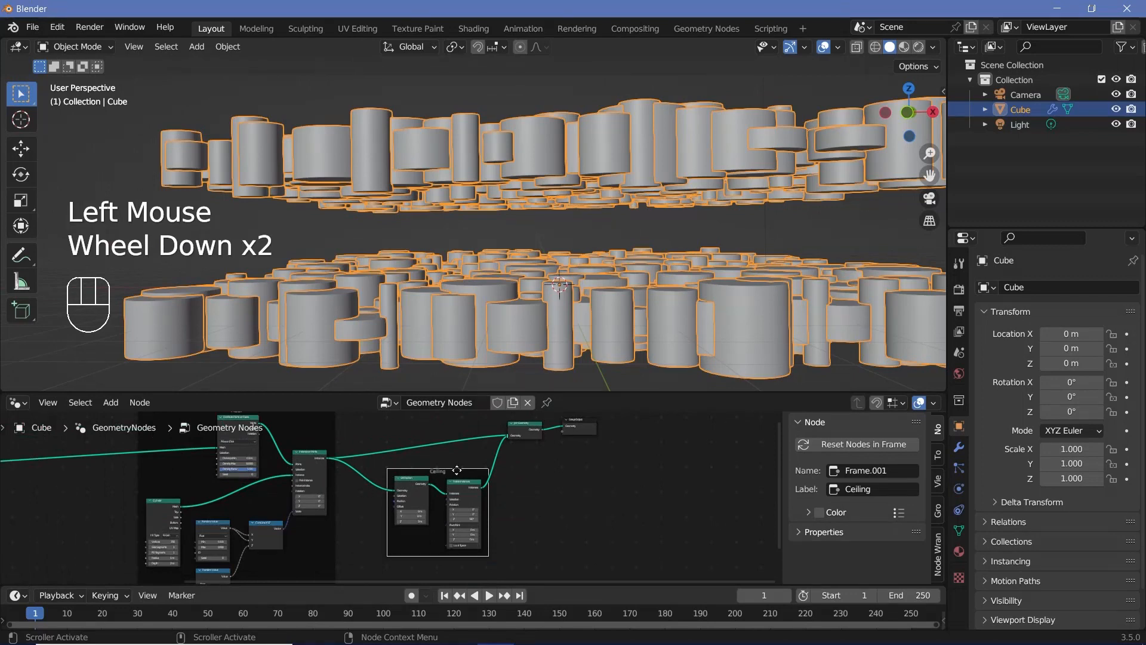
# Shift the Floor frame slightly and move the Grid node closer to it.
pyautogui.moveTo(508, 457); pyautogui.dragTo(265, 500, button='middle')
pyautogui.scroll(-2, 102, 490)
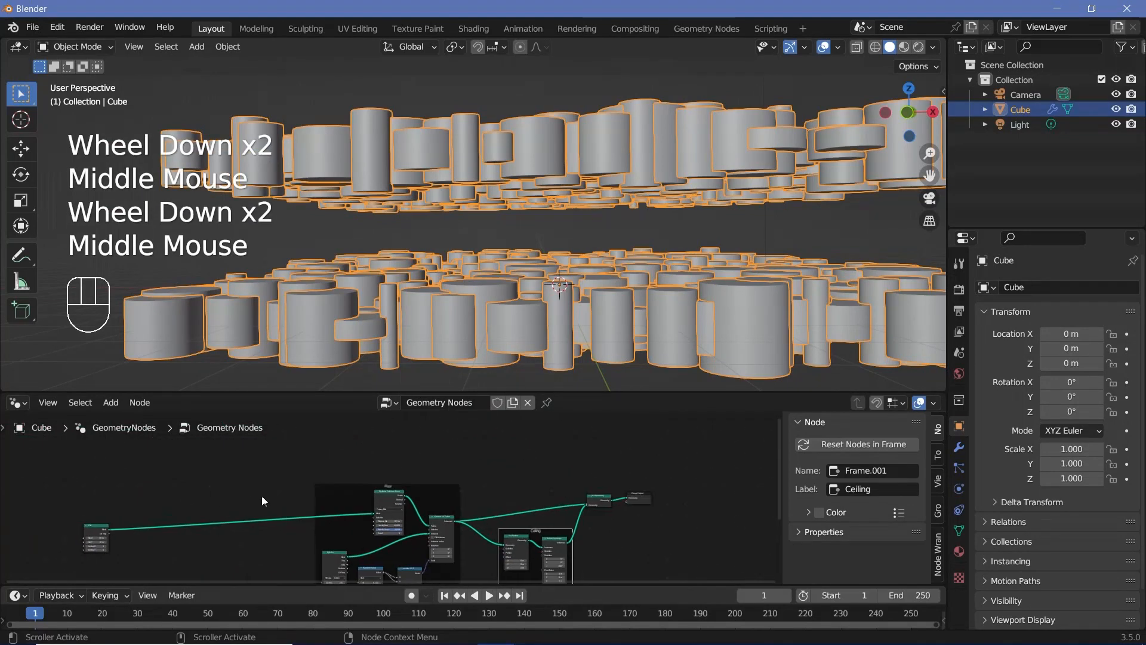
pyautogui.click(344, 496)
pyautogui.click(364, 489)
pyautogui.moveTo(383, 485); pyautogui.dragTo(378, 496)
pyautogui.moveTo(100, 536); pyautogui.dragTo(243, 513)
pyautogui.click(524, 525)
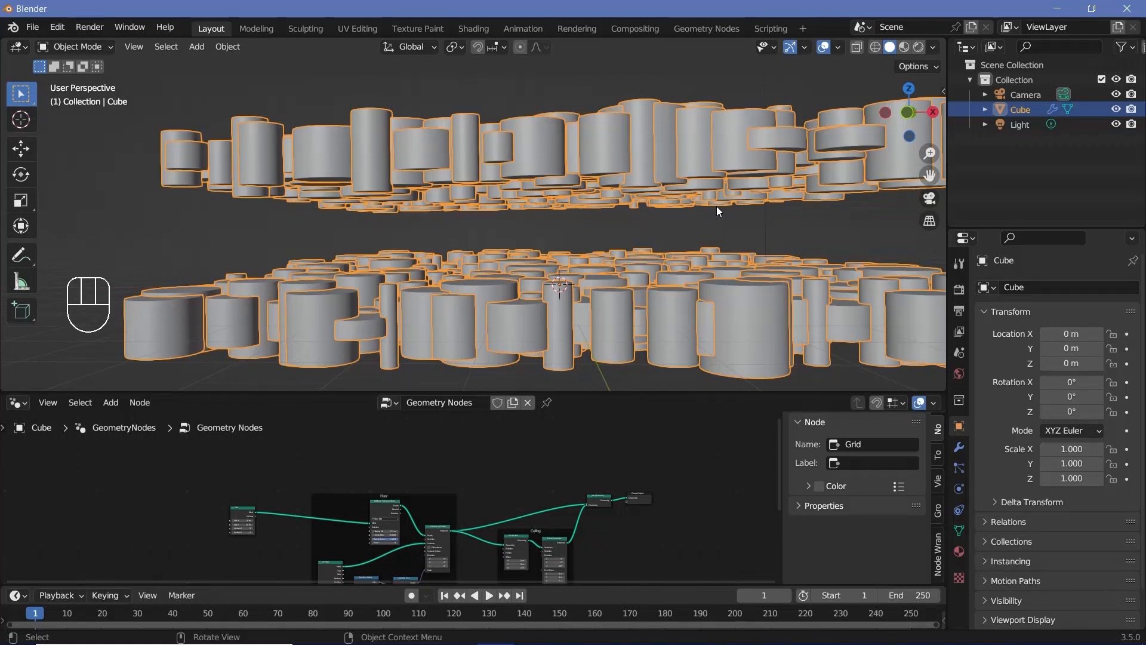
# Add an Instance on Points node above the Floor frame and link the Grid's Mesh output to its Points.
pyautogui.scroll(2, 397, 485)
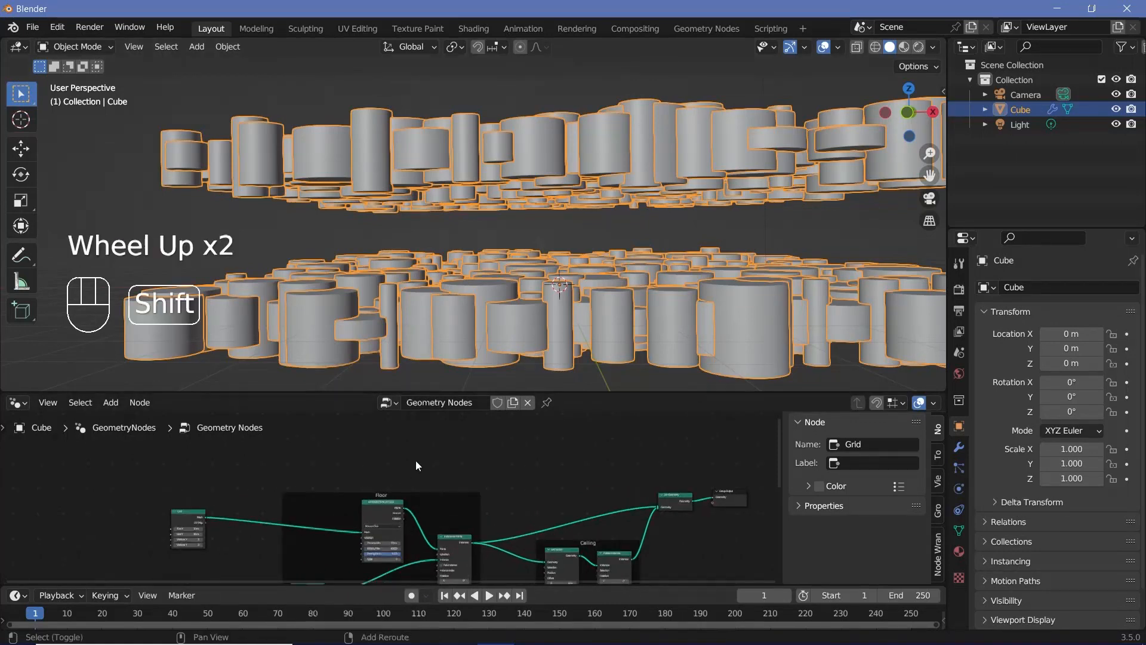
pyautogui.hotkey('shift', 'a')
pyautogui.click(373, 362)
pyautogui.write('instance')
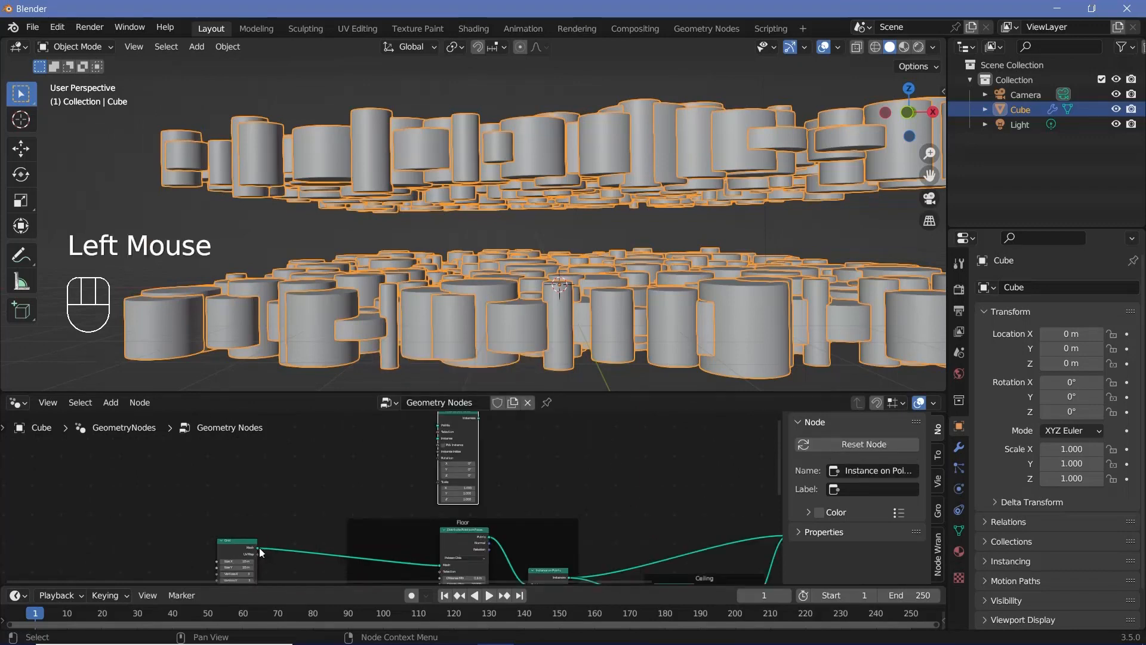
pyautogui.moveTo(259, 548); pyautogui.dragTo(438, 520)
pyautogui.scroll(-3, 412, 542)
pyautogui.moveTo(394, 557); pyautogui.dragTo(407, 456, button='middle')
pyautogui.scroll(4, 396, 420)
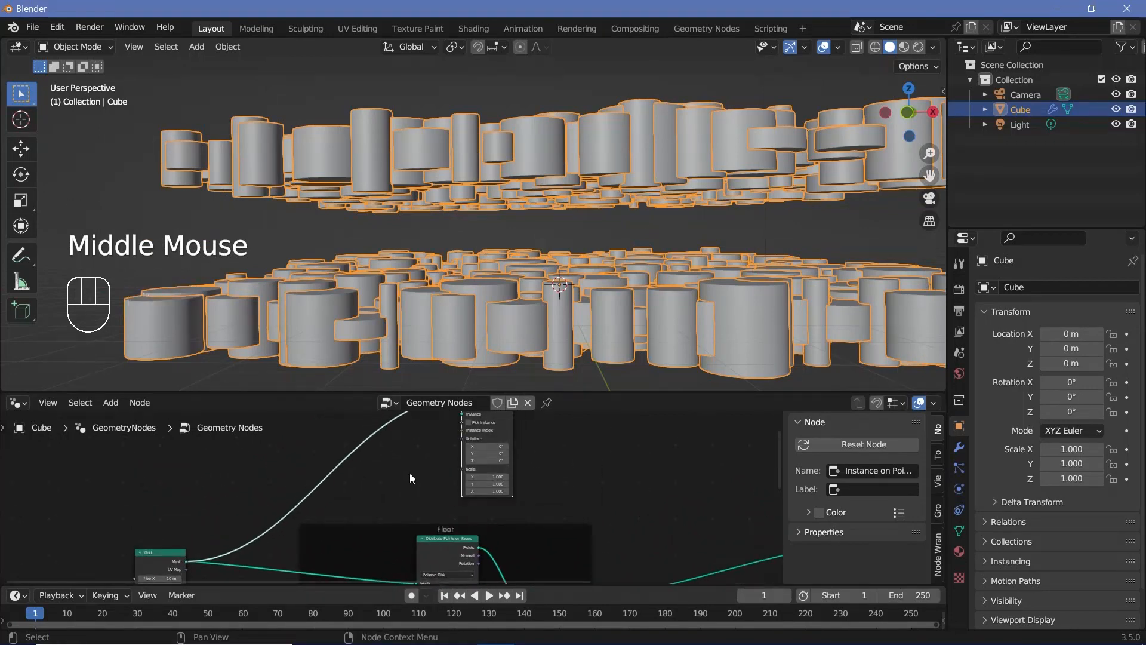
# Insert a Distribute Points on Faces node on the link between the Grid and the new Instance on Points.
pyautogui.hotkey('shift', 'a')
pyautogui.click(382, 364)
pyautogui.write('distr')
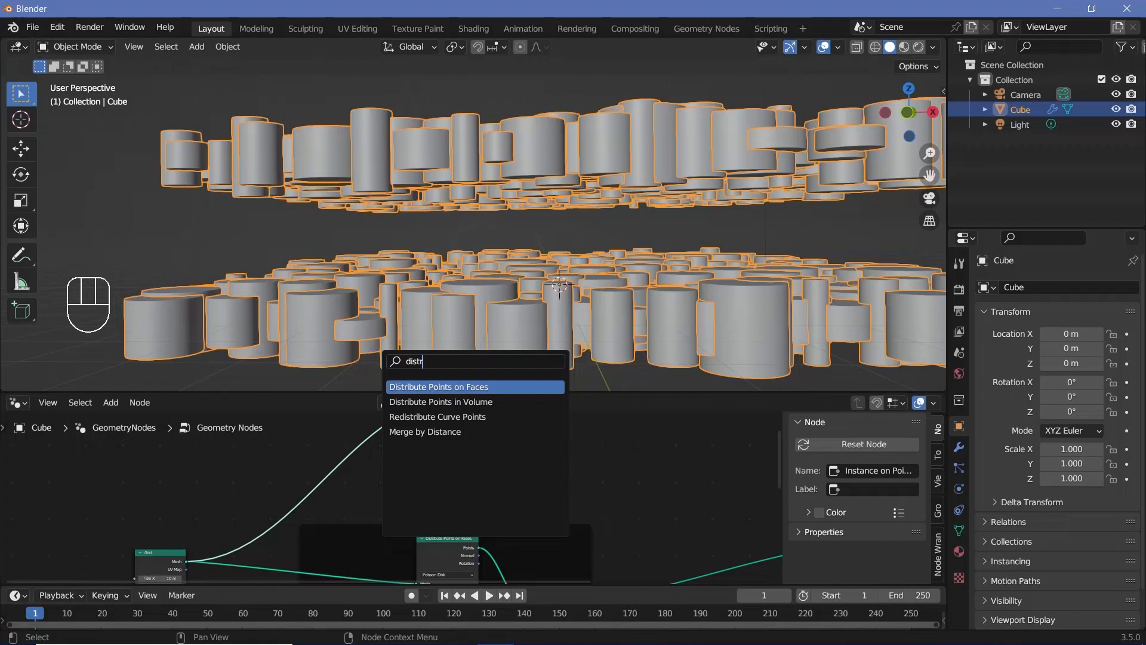
pyautogui.press('Return')
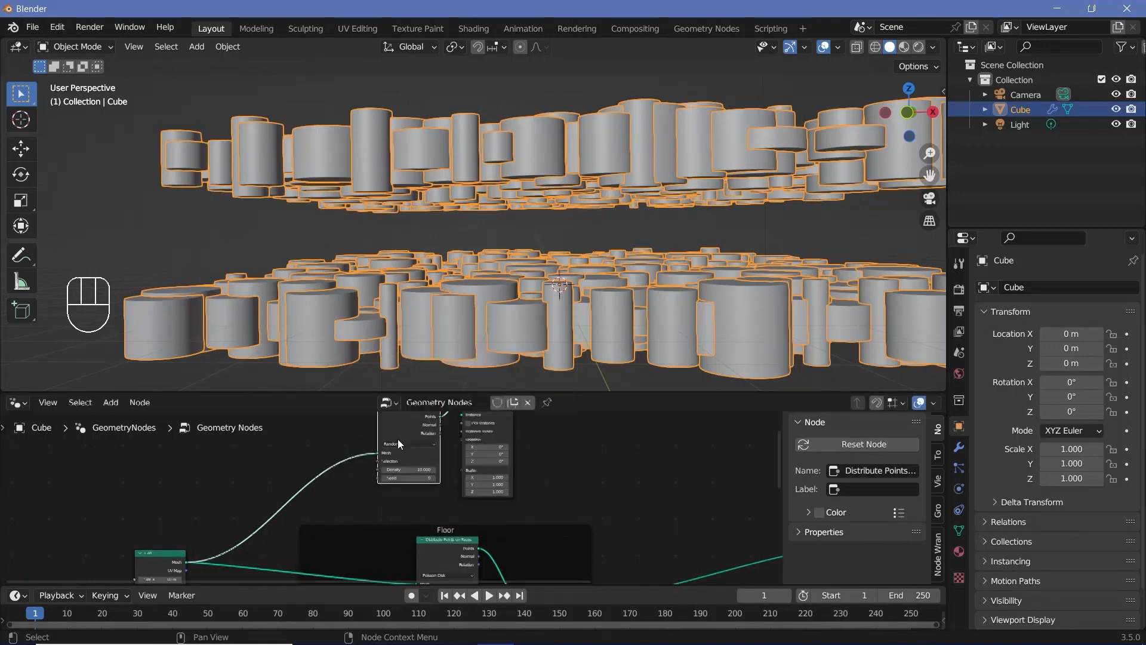
pyautogui.click(366, 501)
# Check the Grid settings and move the new Instance on Points node farther from its Distribute Points on Faces node.
pyautogui.moveTo(365, 500); pyautogui.dragTo(350, 436, button='middle')
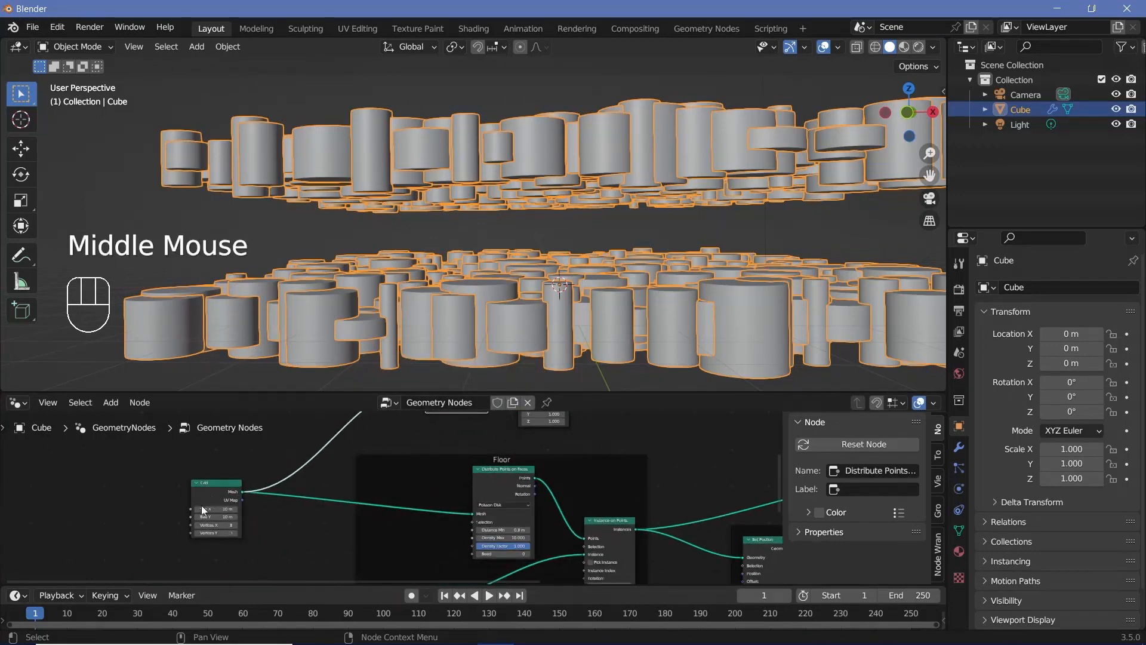
pyautogui.scroll(3, 204, 511)
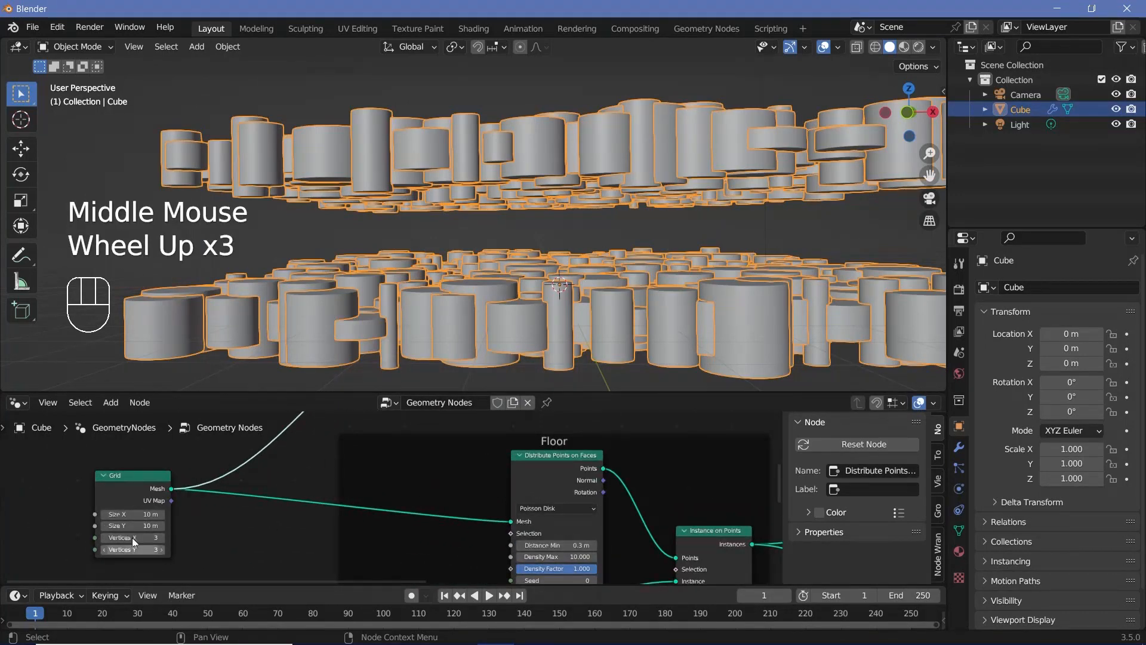
pyautogui.moveTo(129, 550); pyautogui.dragTo(271, 419, button='middle')
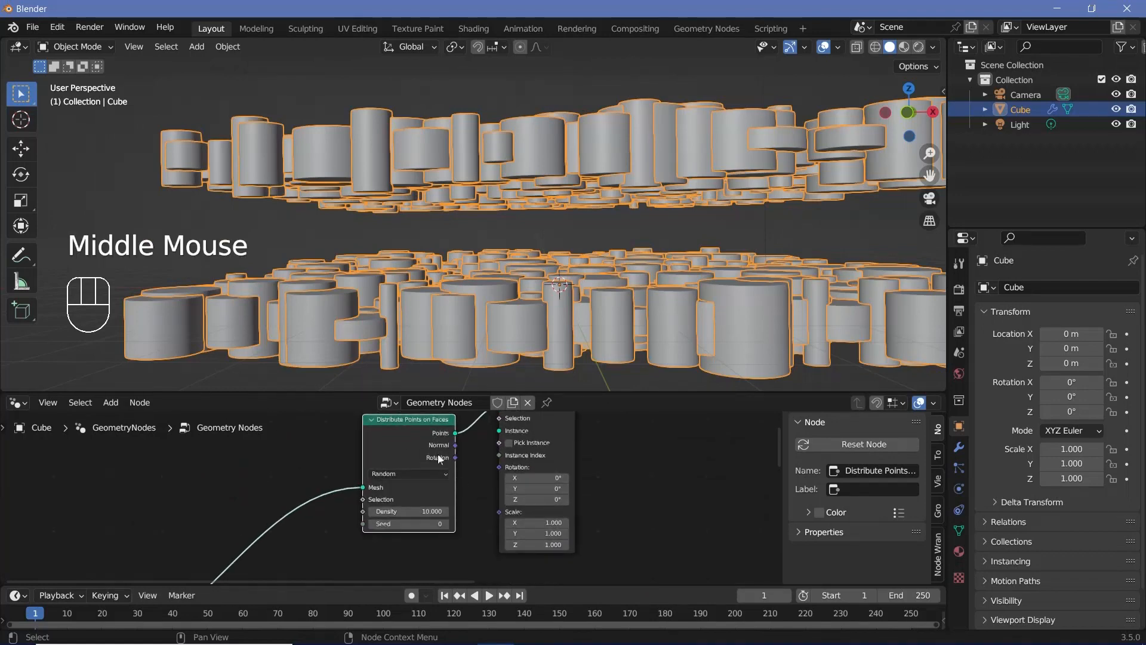
pyautogui.moveTo(433, 449); pyautogui.dragTo(321, 486, button='middle')
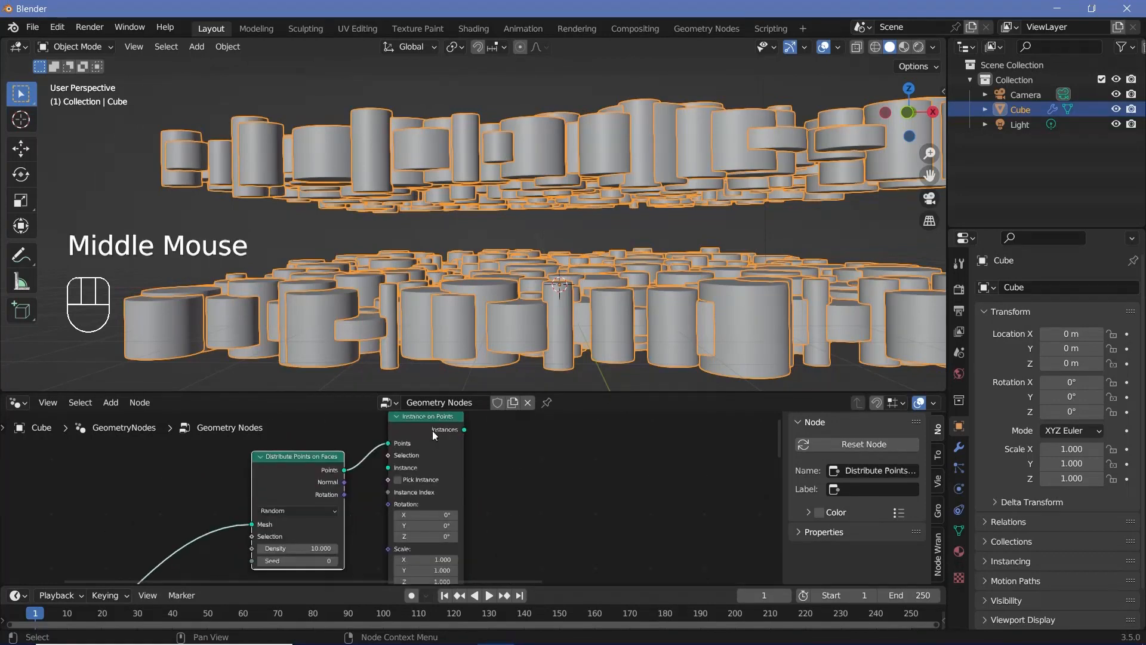
pyautogui.moveTo(432, 432); pyautogui.dragTo(497, 453)
pyautogui.moveTo(419, 503); pyautogui.dragTo(462, 557, button='middle')
# Add a Cylinder node and arrange it below the new Distribute Points on Faces and Instance on Points nodes.
pyautogui.hotkey('shift', 'a')
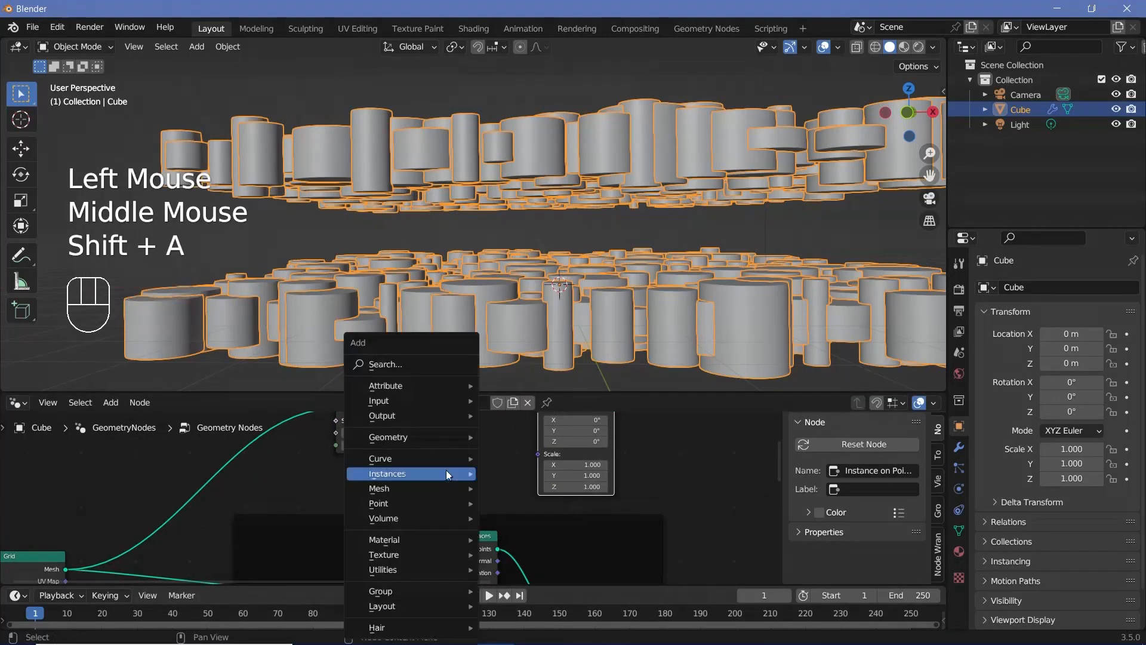
pyautogui.click(417, 367)
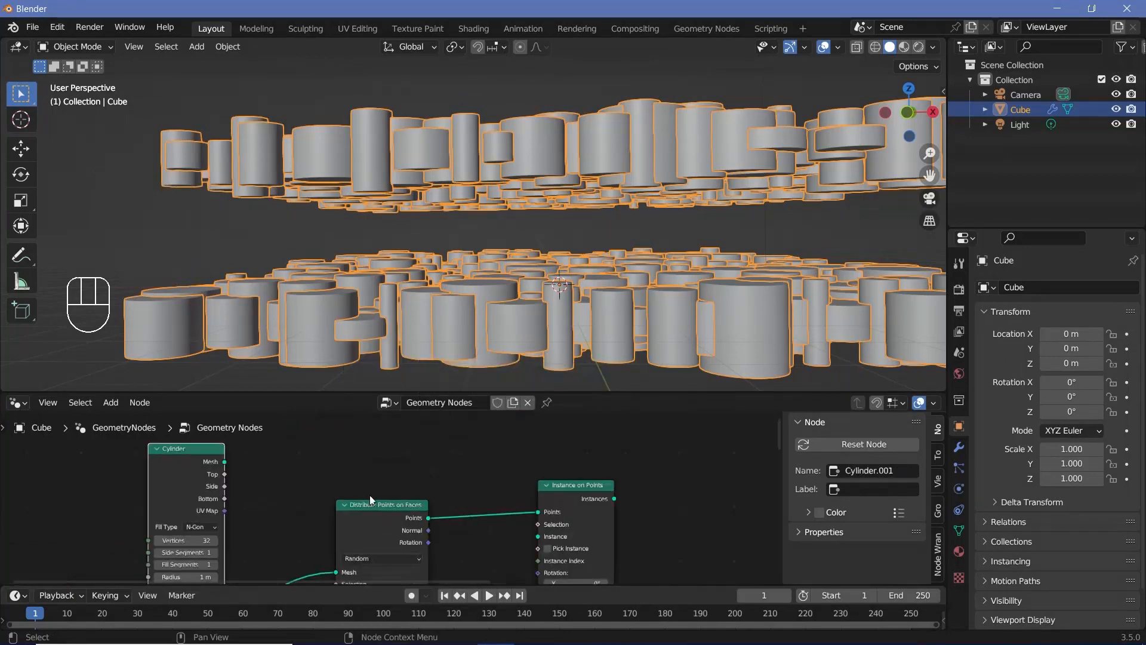
pyautogui.scroll(-4, 372, 494)
pyautogui.moveTo(378, 479); pyautogui.dragTo(412, 427)
pyautogui.scroll(4, 383, 518)
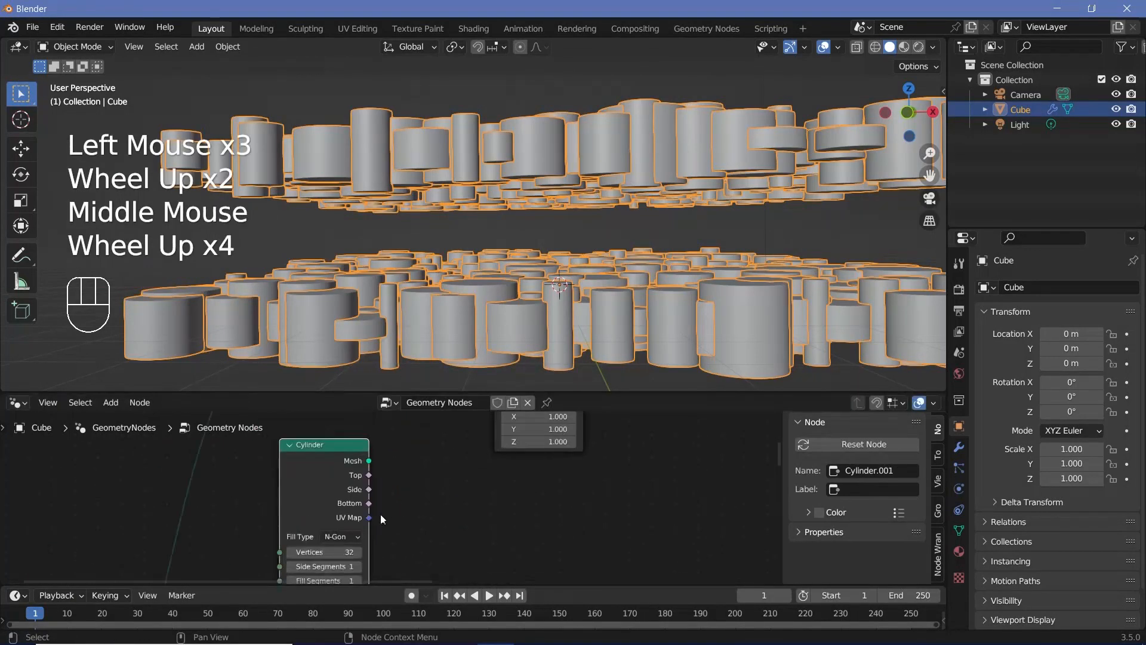
# Set the new Cylinder node's vertices to 6 and its radius to 0.01 m.
pyautogui.moveTo(383, 518); pyautogui.dragTo(426, 493, button='middle')
pyautogui.click(383, 508)
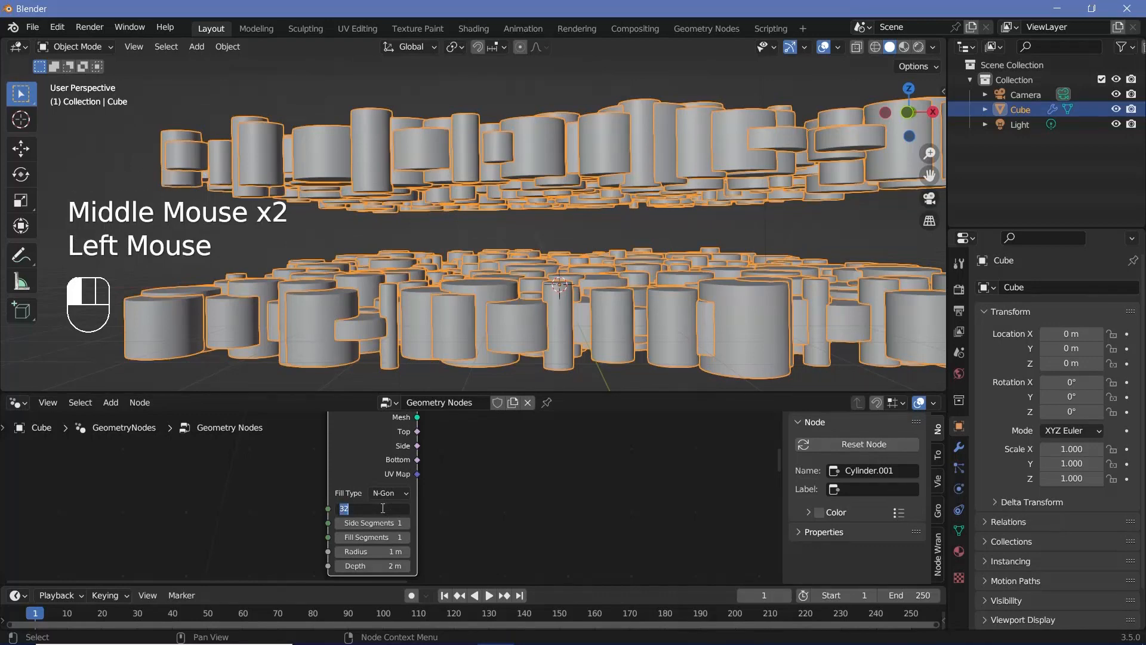
pyautogui.write('12')
pyautogui.press('Return')
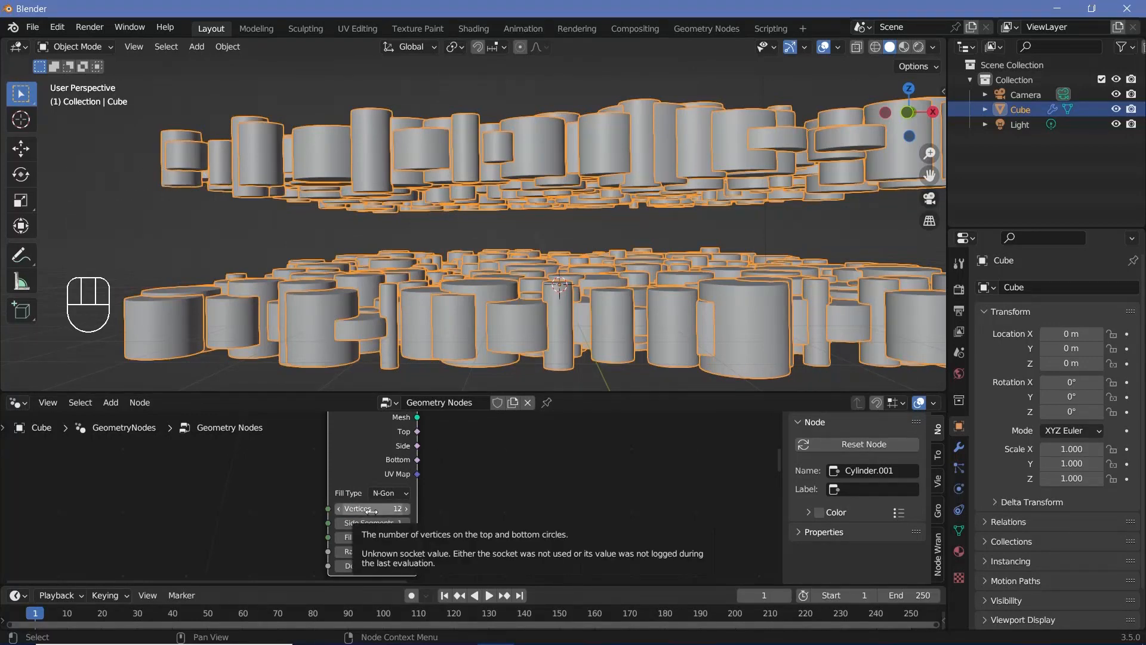
pyautogui.click(371, 511)
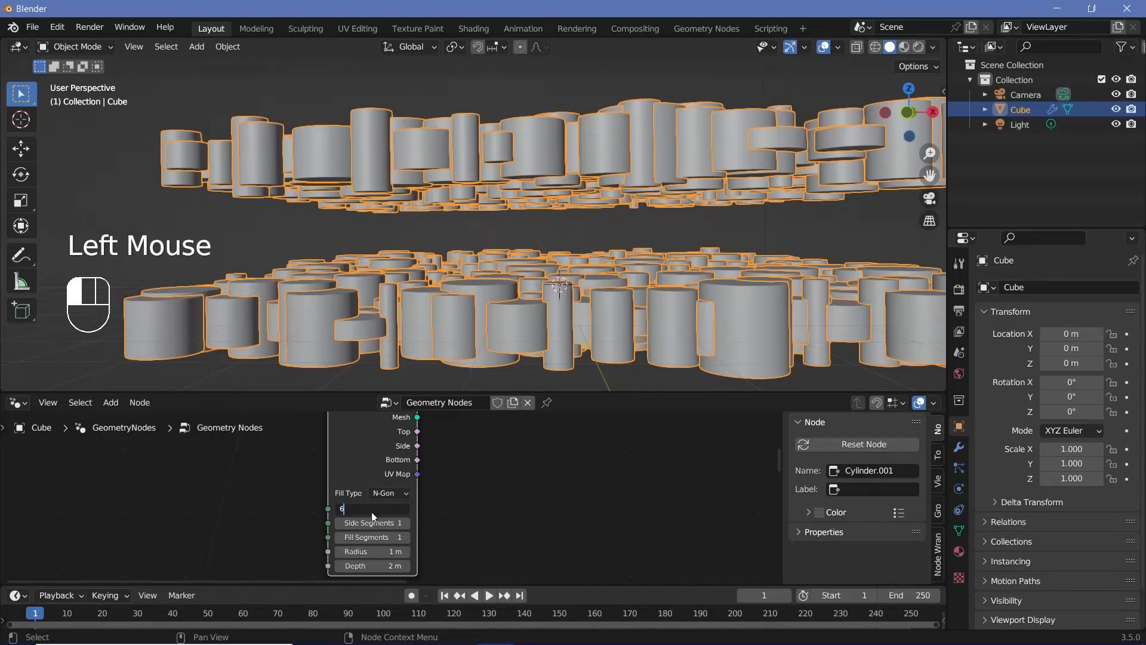
pyautogui.press('Return')
pyautogui.click(390, 552)
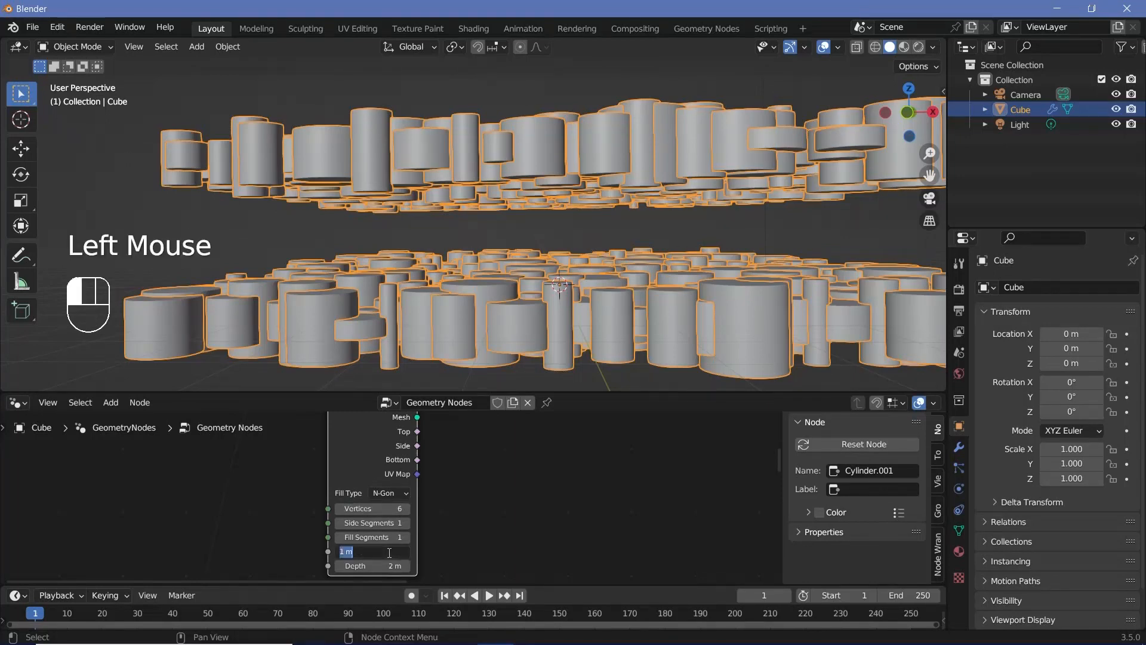
# Link the new Cylinder's Mesh to the upper Instance on Points node's Instance input, and that node's Instances output to Join Geometry.
pyautogui.scroll(-2, 382, 538)
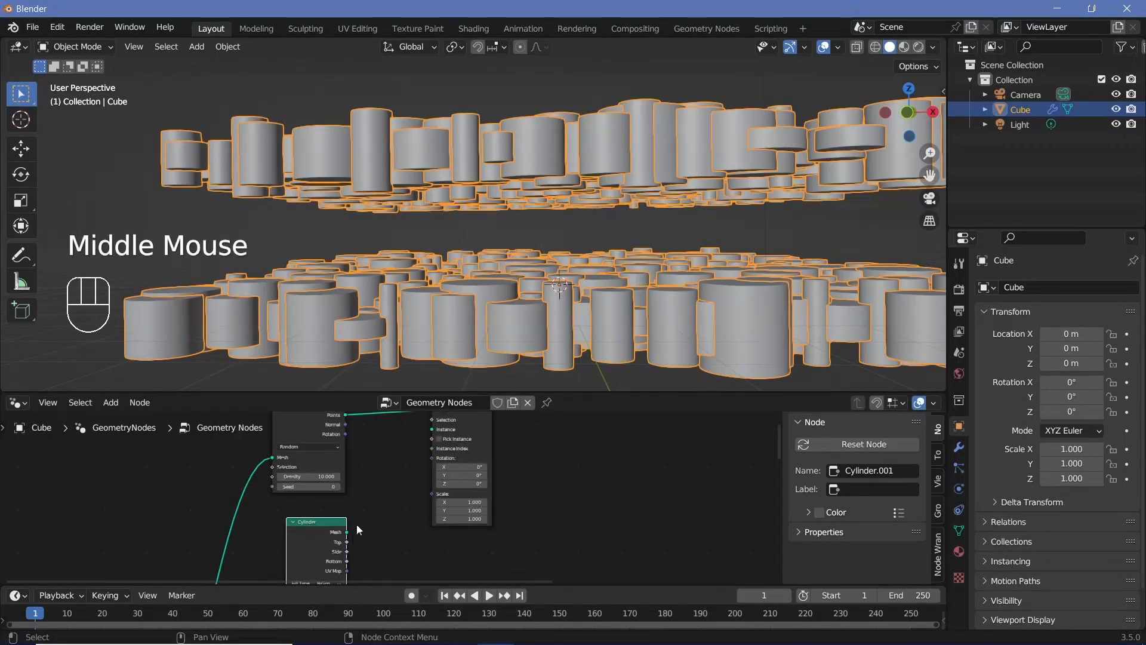
pyautogui.moveTo(372, 477); pyautogui.dragTo(347, 468, button='middle')
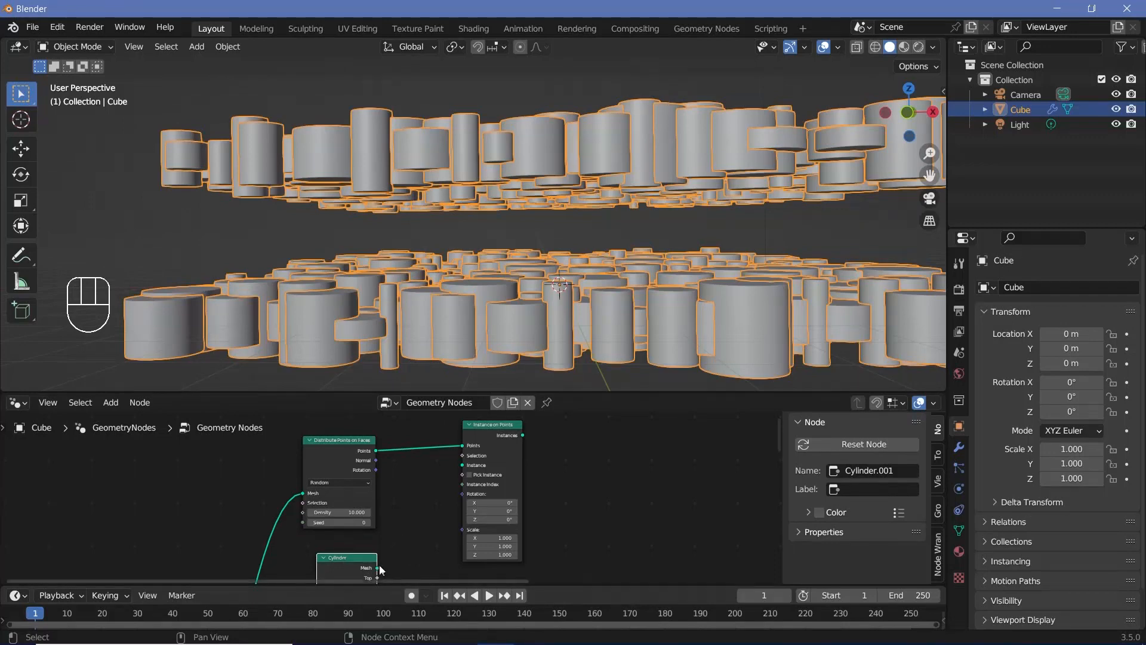
pyautogui.moveTo(377, 568); pyautogui.dragTo(463, 465)
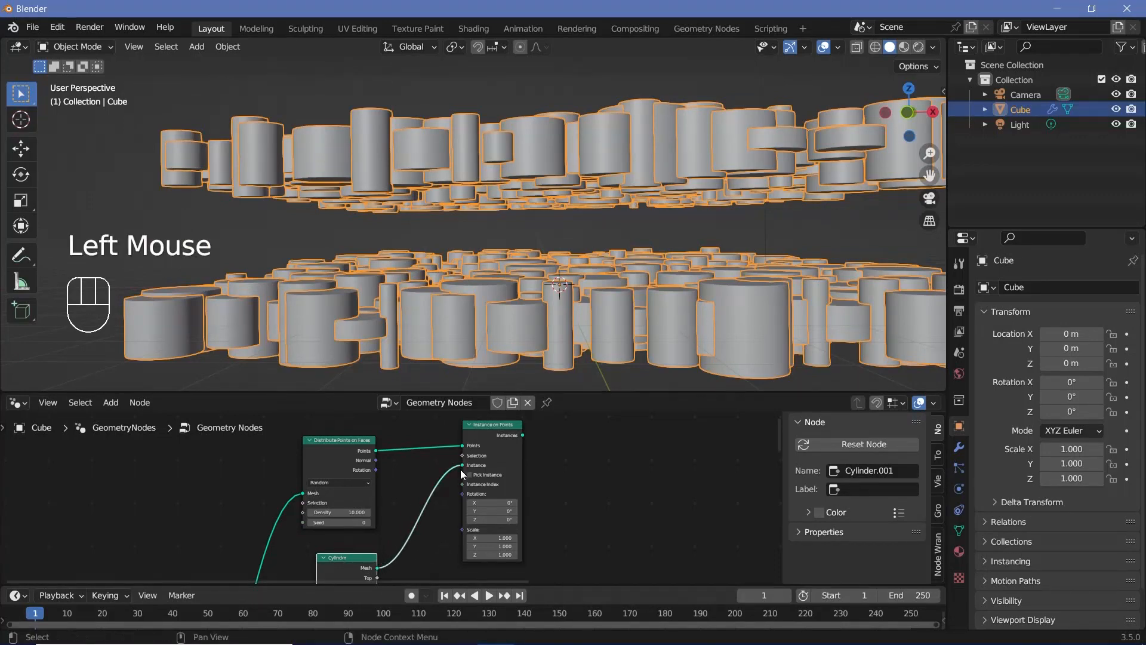
pyautogui.scroll(-4, 454, 478)
pyautogui.moveTo(550, 494); pyautogui.dragTo(381, 444, button='middle')
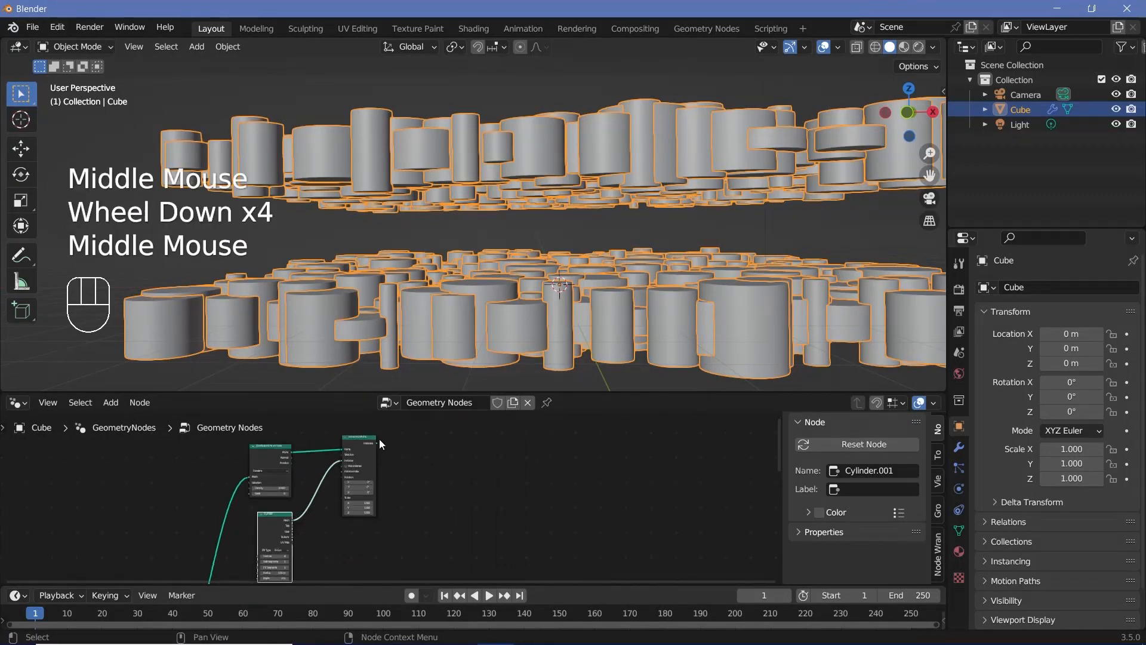
pyautogui.moveTo(376, 445); pyautogui.dragTo(382, 449)
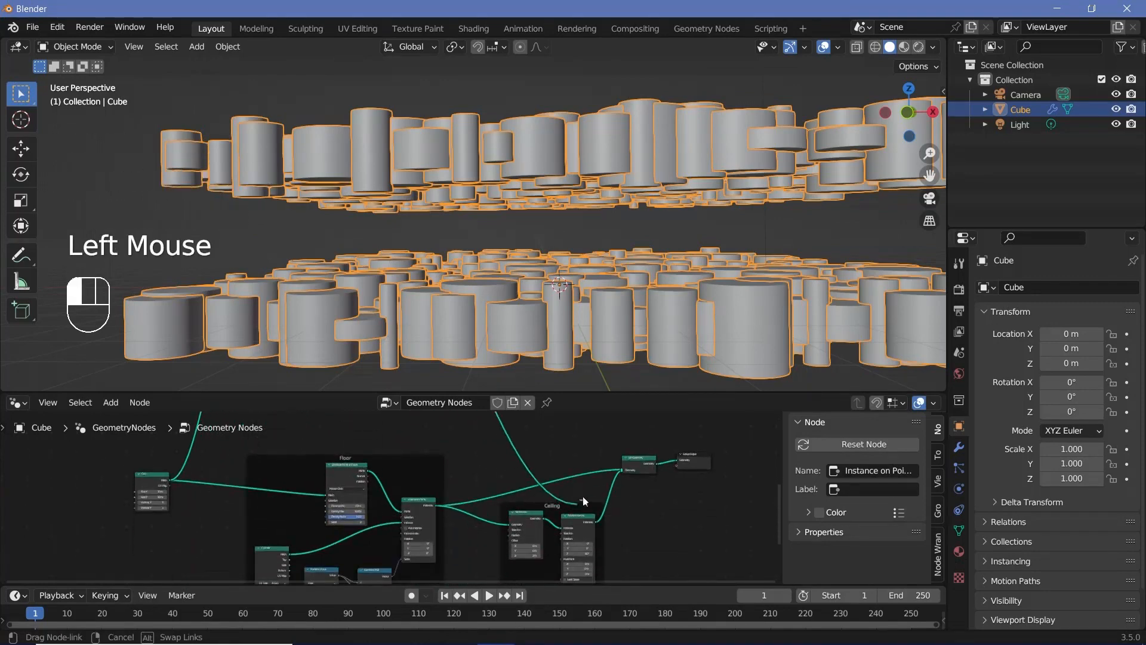
pyautogui.moveTo(603, 467); pyautogui.dragTo(619, 470)
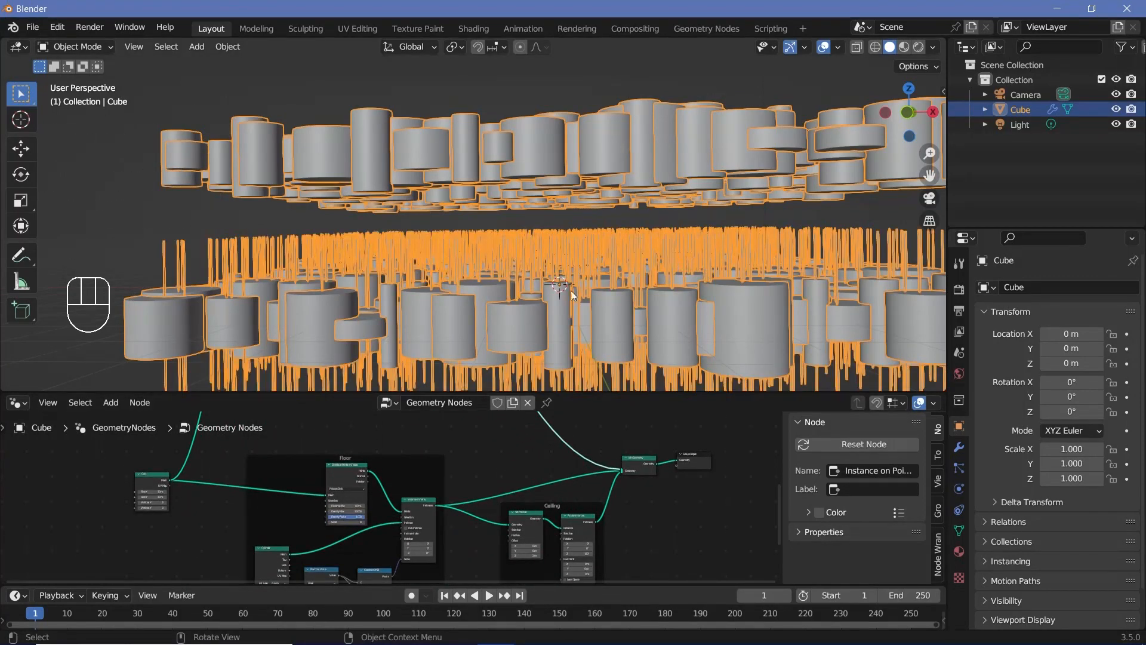
# Add a Random Value node beside the new Cylinder node and set its data type to Boolean.
pyautogui.scroll(2, 502, 304)
pyautogui.moveTo(379, 468); pyautogui.dragTo(469, 482, button='middle')
pyautogui.scroll(8, 492, 472)
pyautogui.scroll(-5, 468, 482)
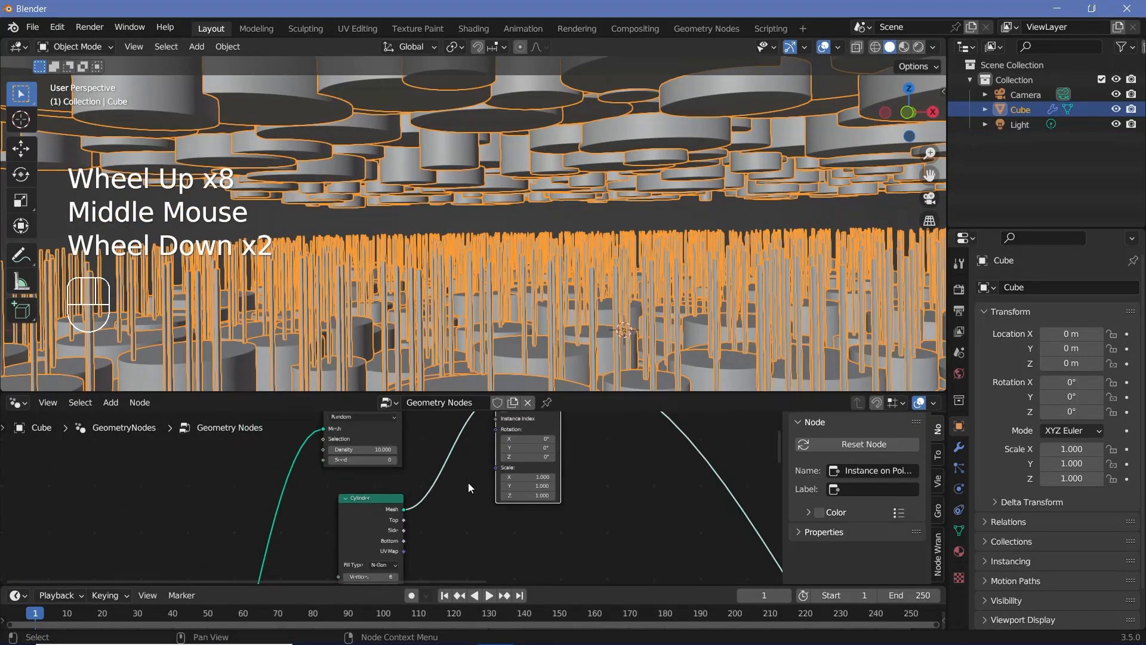
pyautogui.hotkey('shift', 'a')
pyautogui.click(416, 366)
pyautogui.write('rand')
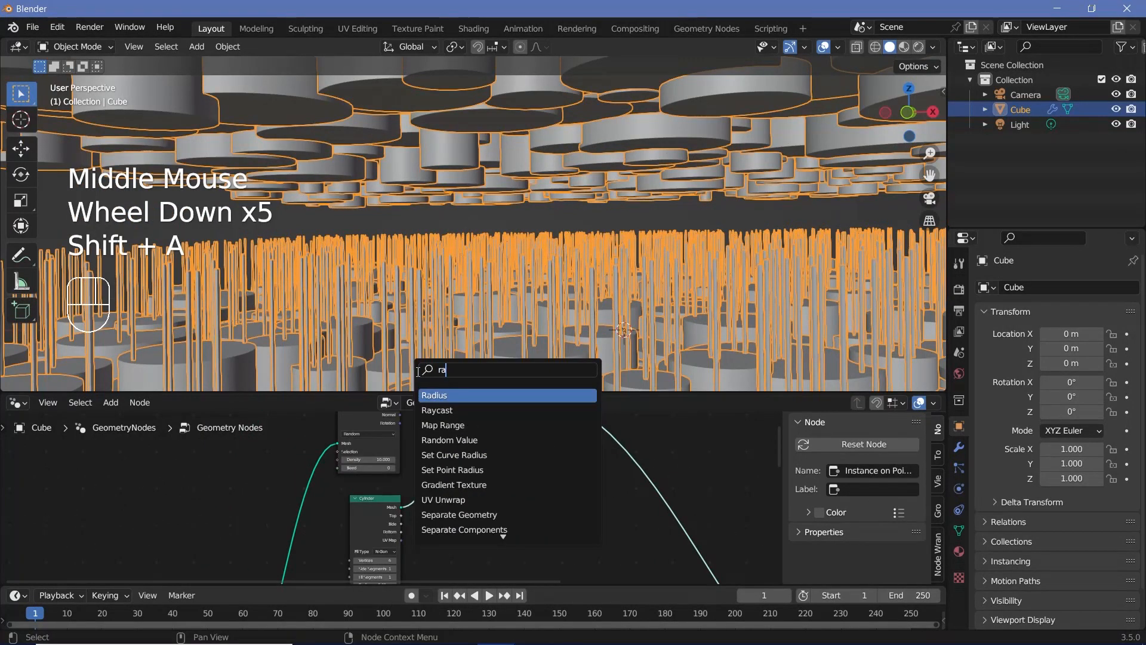
pyautogui.press('Return')
pyautogui.click(473, 529)
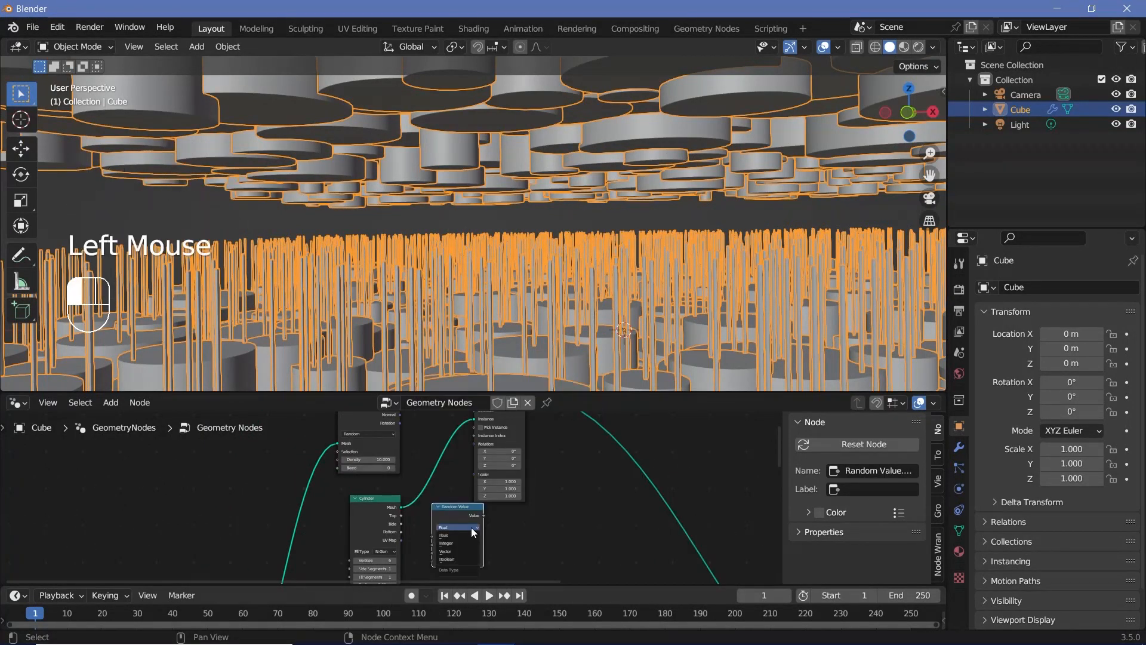
pyautogui.click(449, 558)
# Move the Boolean Random Value node below Distribute Points on Faces and link its Value to the Instance on Points Selection.
pyautogui.moveTo(461, 517); pyautogui.dragTo(482, 569, button='middle')
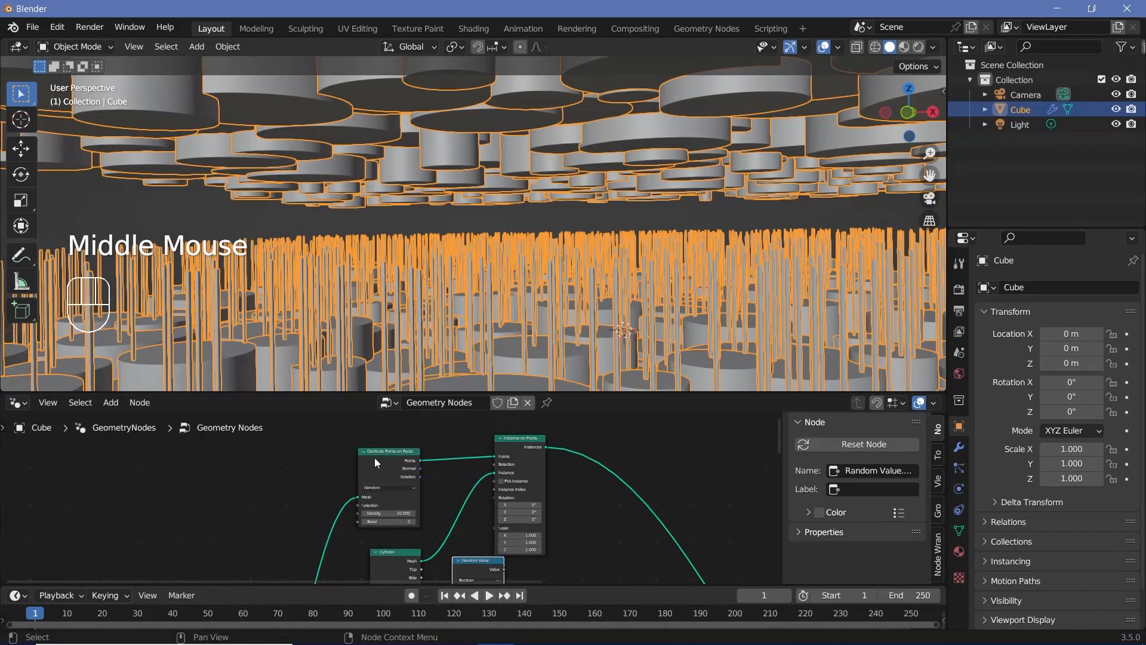
pyautogui.moveTo(375, 455); pyautogui.dragTo(329, 406)
pyautogui.moveTo(479, 558); pyautogui.dragTo(491, 503, button='middle')
pyautogui.moveTo(494, 506); pyautogui.dragTo(357, 445)
pyautogui.moveTo(455, 458); pyautogui.dragTo(433, 502, button='middle')
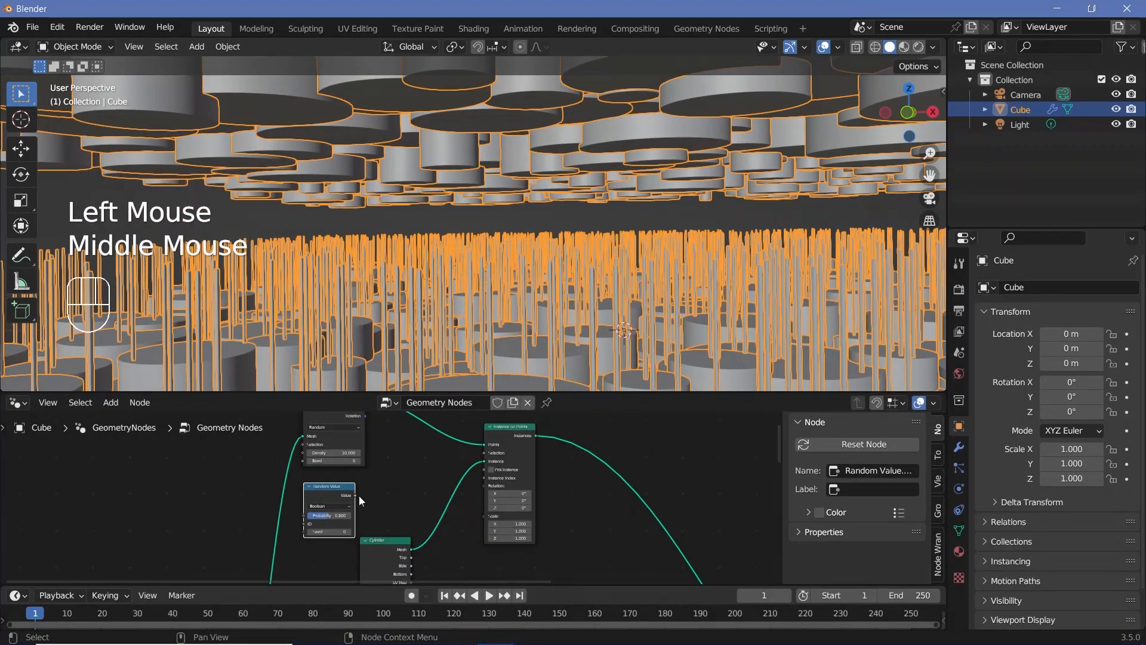
pyautogui.moveTo(357, 495); pyautogui.dragTo(485, 456)
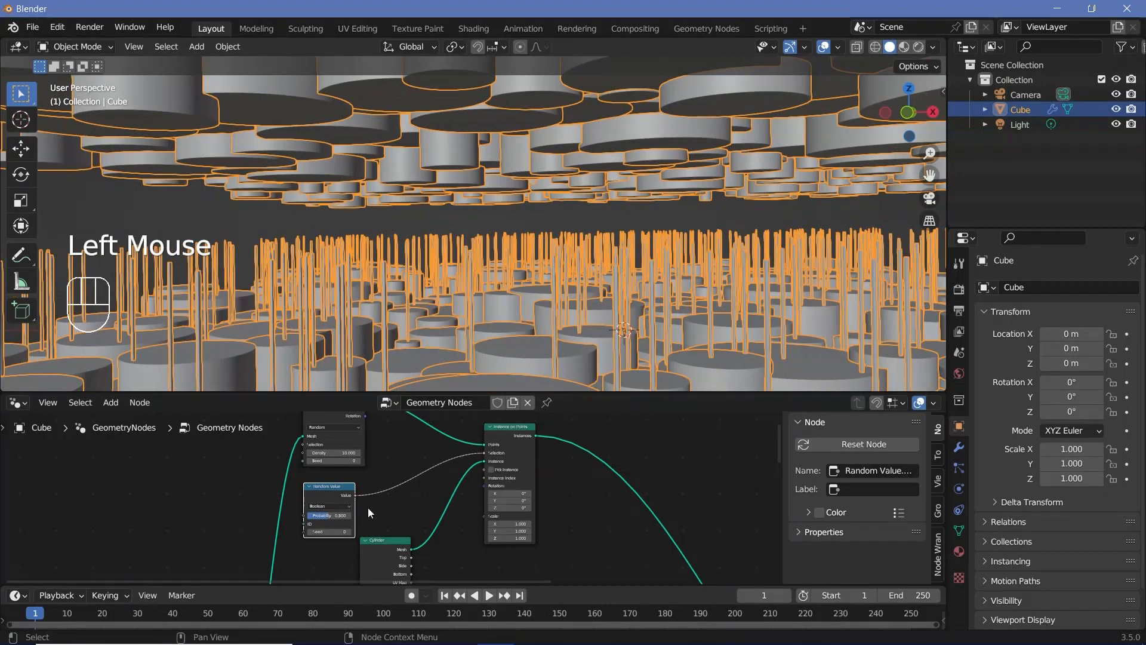
# Set the Boolean Random Value node's probability to 0.05.
pyautogui.scroll(3, 368, 508)
pyautogui.moveTo(334, 520); pyautogui.dragTo(405, 510, button='middle')
pyautogui.click(405, 509)
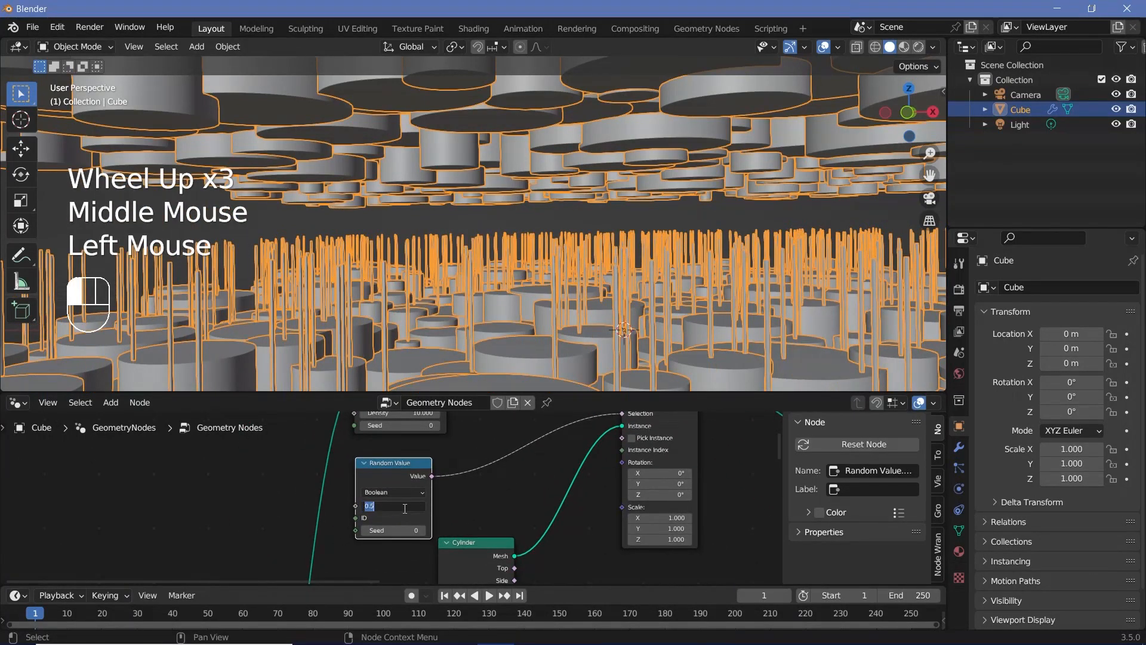
pyautogui.write('0.0')
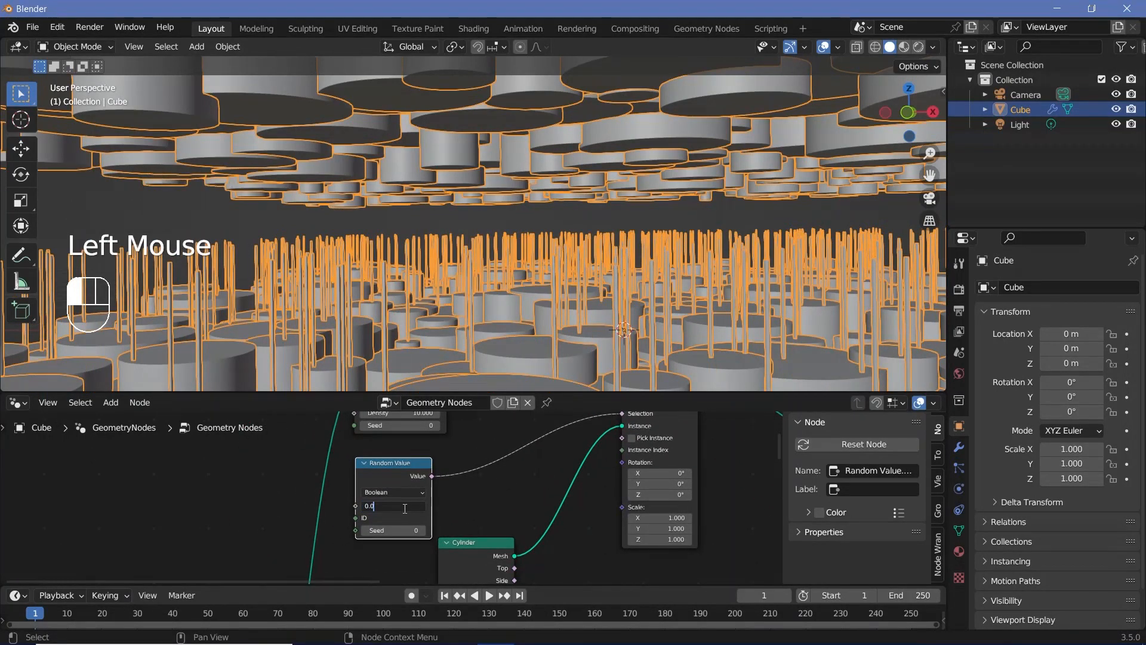
pyautogui.write('5')
pyautogui.press('Return')
pyautogui.scroll(-2, 539, 296)
pyautogui.scroll(-2, 539, 296)
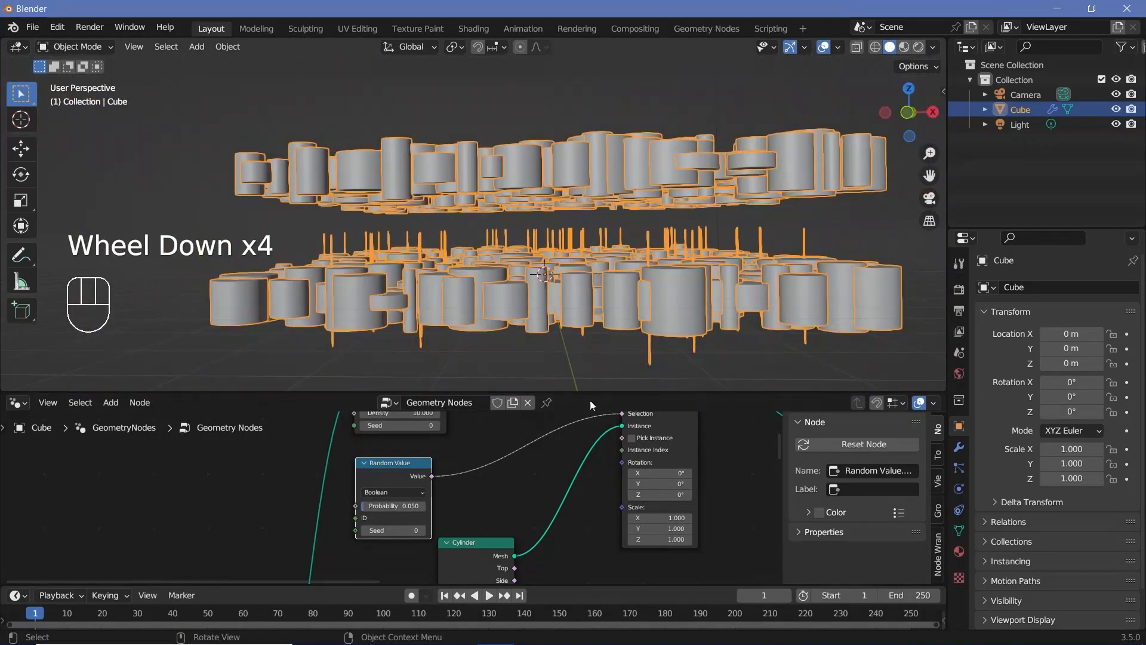
# Reposition the new Instance on Points node and set the thin Cylinder's depth to 4 m.
pyautogui.moveTo(704, 463); pyautogui.dragTo(549, 431, button='middle')
pyautogui.moveTo(527, 423); pyautogui.dragTo(555, 474)
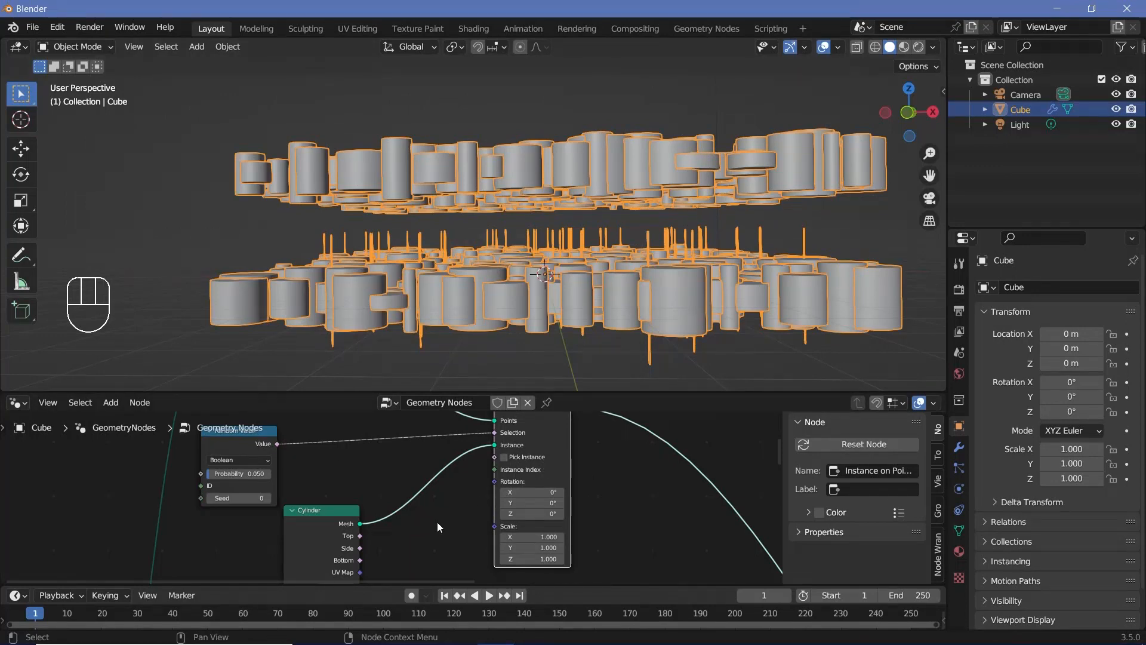
pyautogui.moveTo(438, 522); pyautogui.dragTo(558, 413, button='middle')
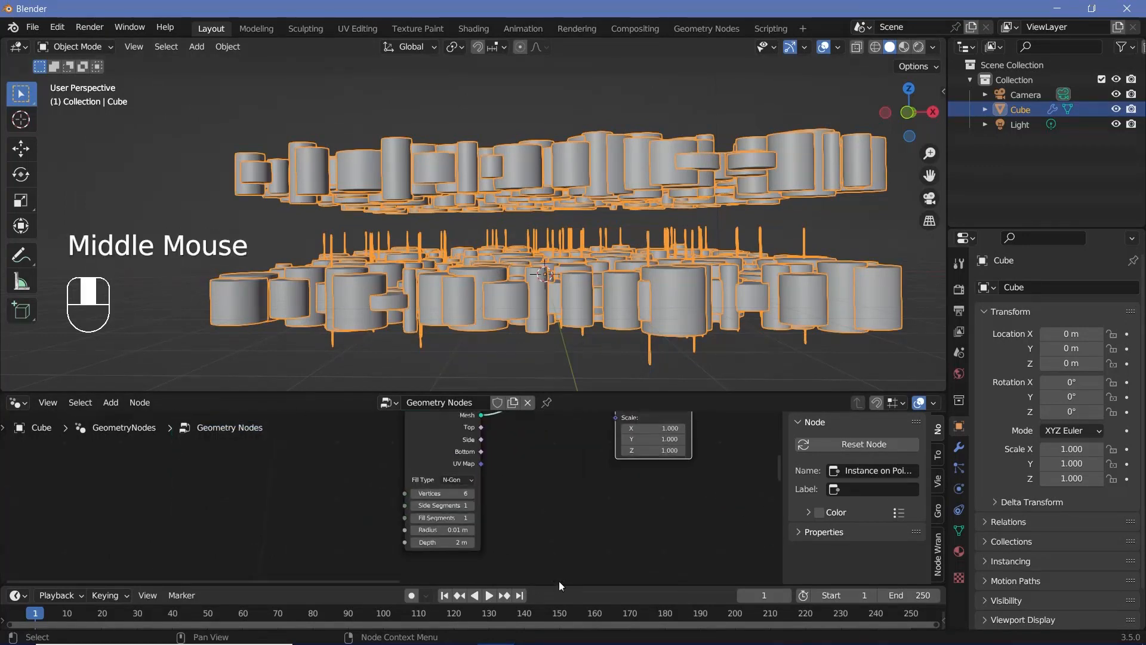
pyautogui.click(440, 542)
pyautogui.write('4')
pyautogui.press('Return')
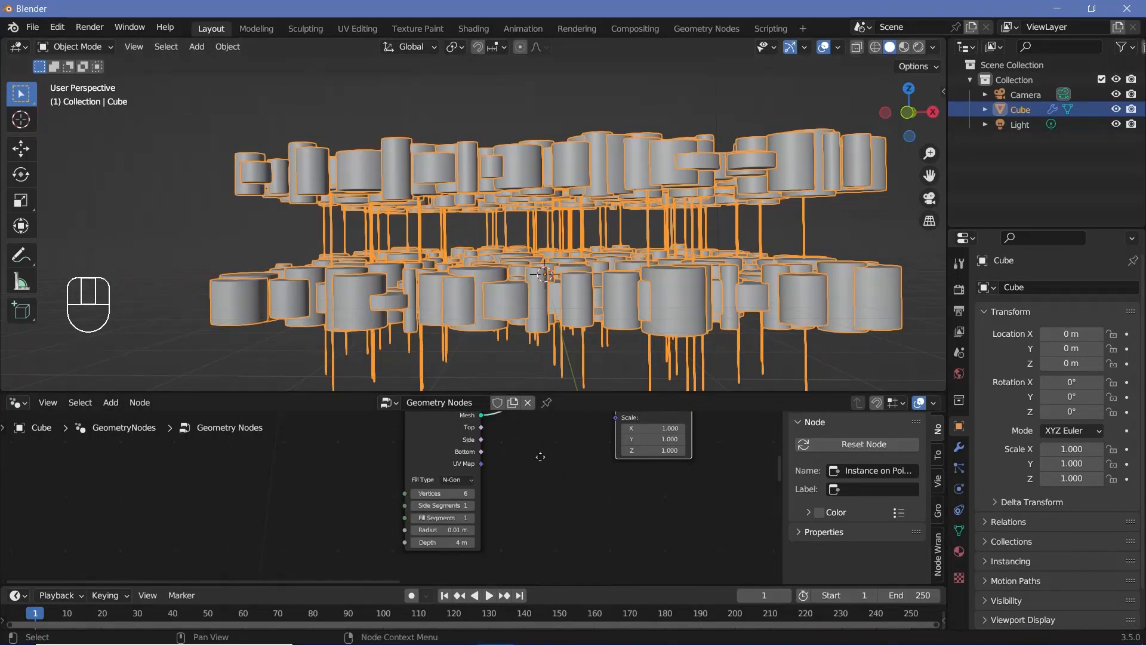
# Add another Random Value node between the thin Cylinder and Instance on Points, and set its data type to Vector.
pyautogui.moveTo(657, 418); pyautogui.dragTo(504, 460, button='middle')
pyautogui.middleClick(636, 589)
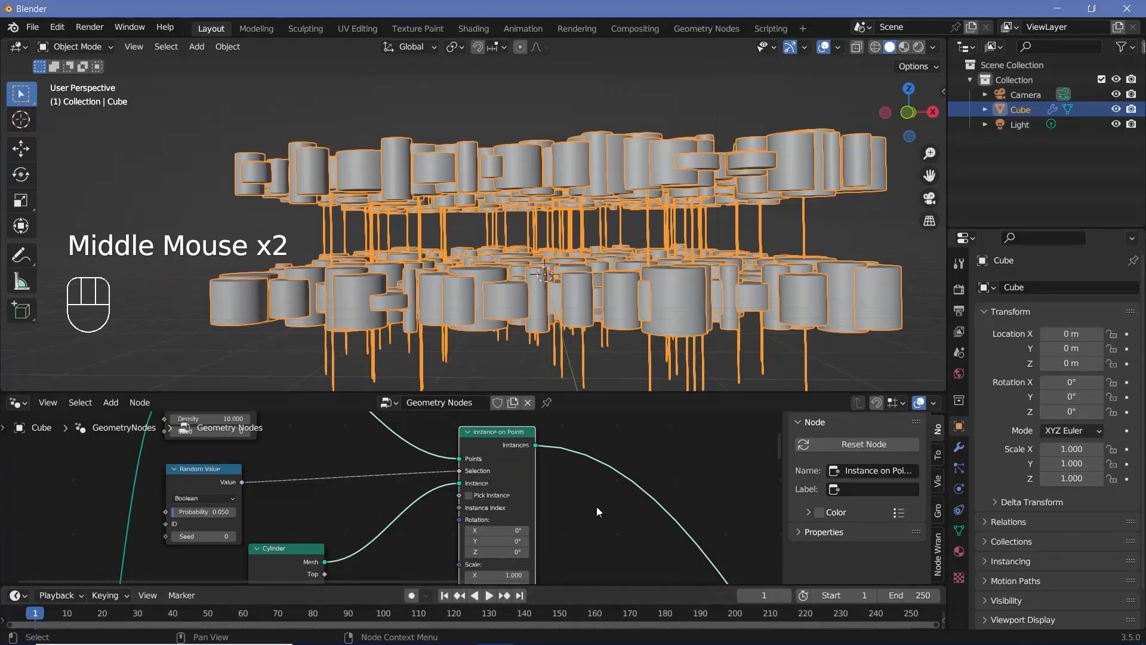
pyautogui.moveTo(595, 507); pyautogui.dragTo(603, 425, button='middle')
pyautogui.hotkey('shift', 'a')
pyautogui.click(392, 364)
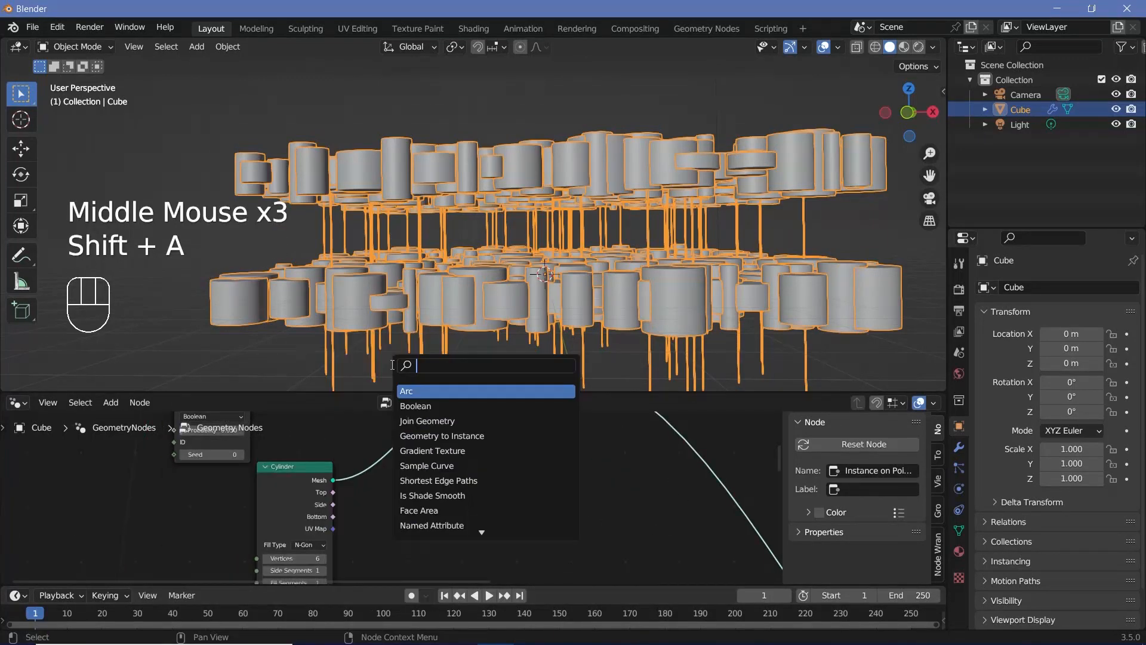
pyautogui.write('random')
pyautogui.press('Return')
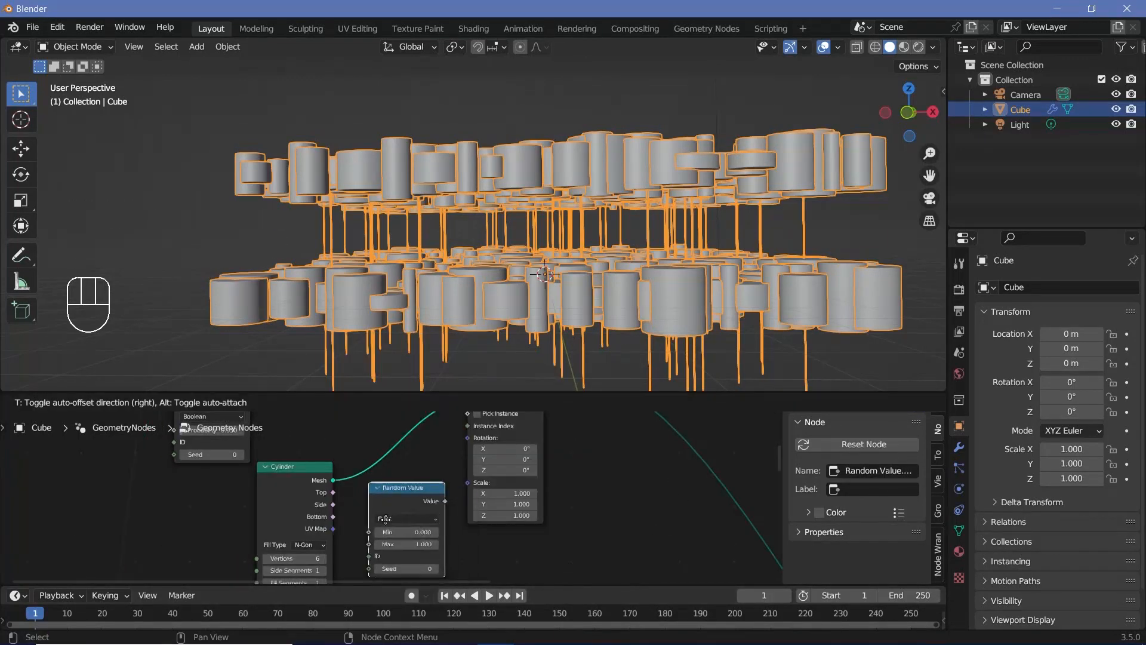
pyautogui.click(393, 518)
pyautogui.click(393, 517)
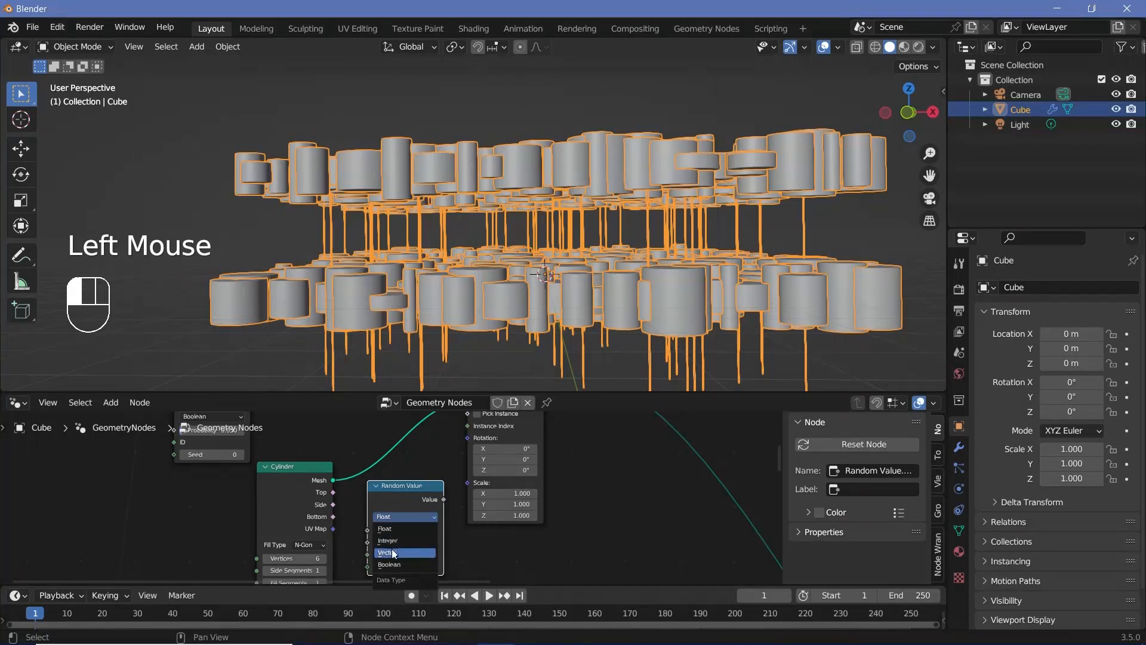
pyautogui.click(393, 553)
# Set the Vector Random Value node's Min to -0.05 and Max to 0.05 on all three axes.
pyautogui.moveTo(409, 522); pyautogui.dragTo(443, 467, button='middle')
pyautogui.keyDown('shift'); pyautogui.moveTo(440, 469); pyautogui.dragTo(423, 490); pyautogui.keyUp('shift')
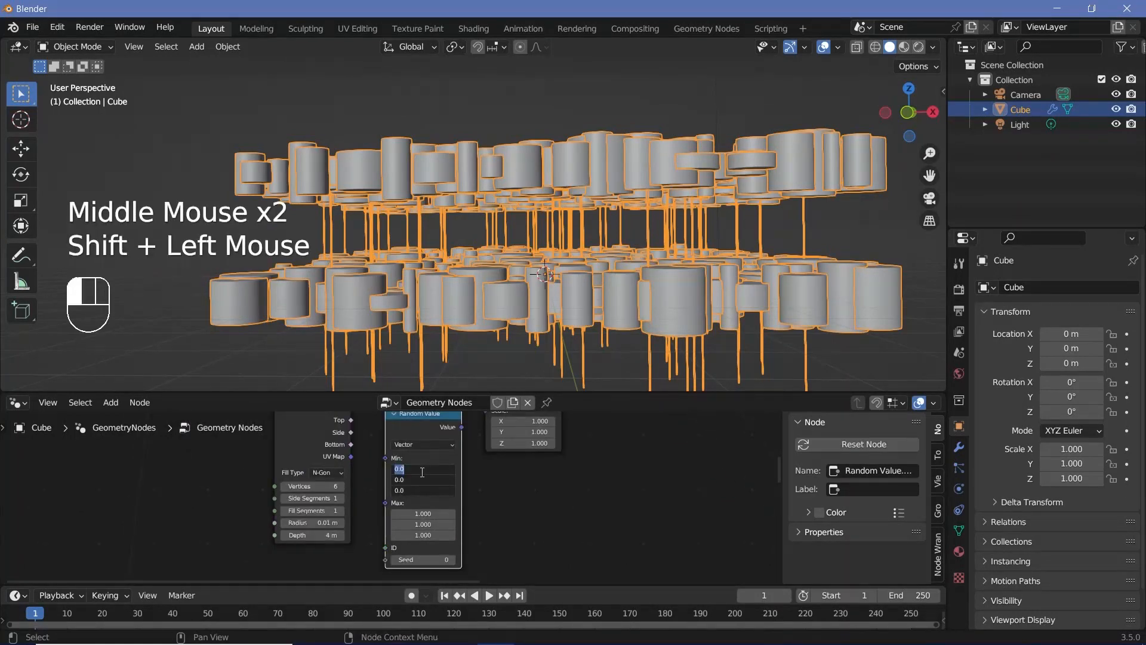
pyautogui.write('-0.05')
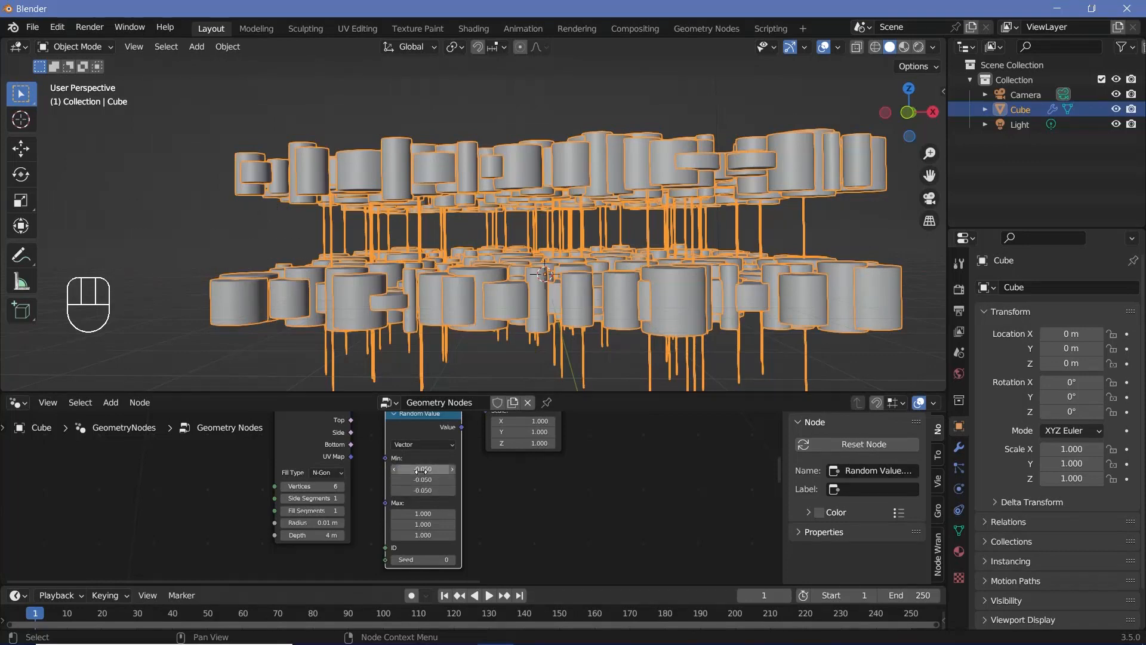
pyautogui.keyDown('shift'); pyautogui.moveTo(422, 514); pyautogui.dragTo(421, 535); pyautogui.keyUp('shift')
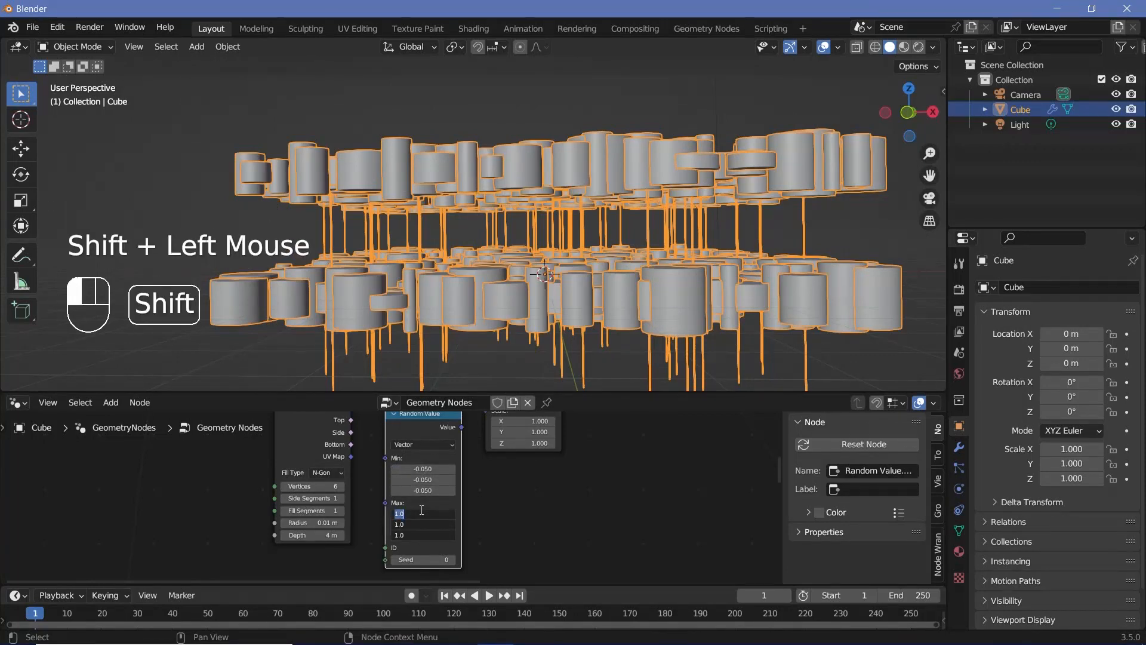
pyautogui.write('0')
pyautogui.press('Return')
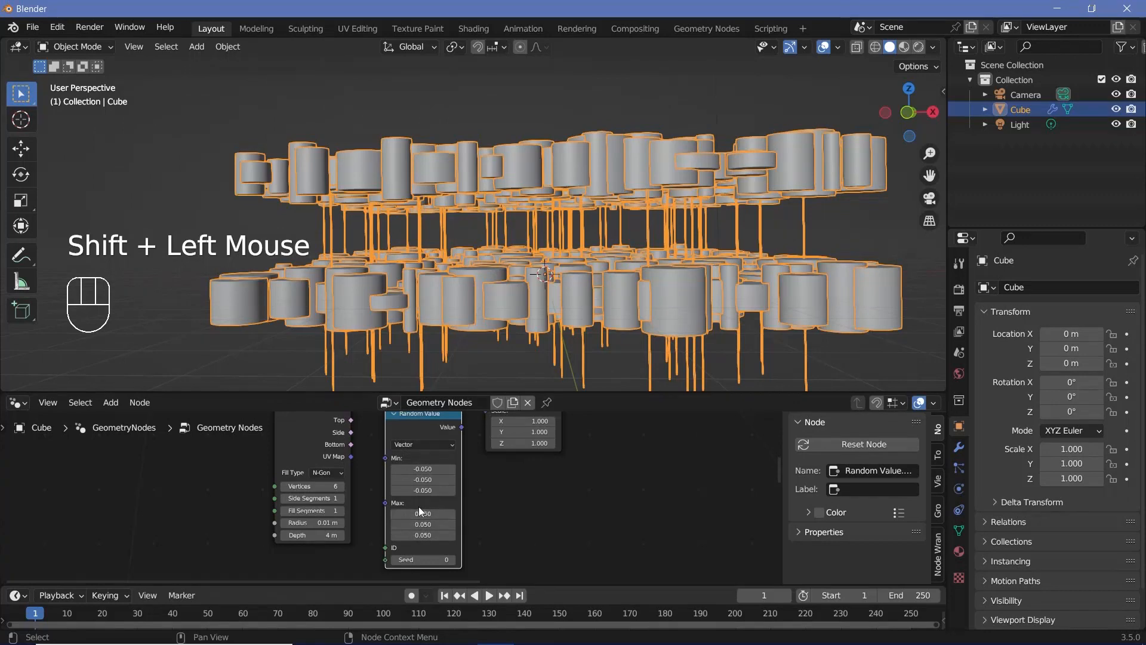
# Link the Vector Random Value to the Instance on Points Rotation and widen its range, with Min at -0.5 on all axes.
pyautogui.moveTo(470, 506); pyautogui.dragTo(439, 575, button='middle')
pyautogui.moveTo(432, 495)
pyautogui.mouseDown()
pyautogui.moveTo(452, 438)
pyautogui.moveTo(450, 491)
pyautogui.mouseUp()
pyautogui.moveTo(448, 510); pyautogui.dragTo(489, 419, button='middle')
pyautogui.keyDown('shift'); pyautogui.moveTo(430, 505); pyautogui.dragTo(433, 569); pyautogui.keyUp('shift')
pyautogui.write('-0.5')
pyautogui.press('Return')
pyautogui.write('0.05')
pyautogui.press('Return')
# Insert a Set Position node on the link leaving the new Instance on Points node.
pyautogui.moveTo(638, 425); pyautogui.dragTo(540, 529, button='middle')
pyautogui.hotkey('shift', 'a')
pyautogui.click(493, 365)
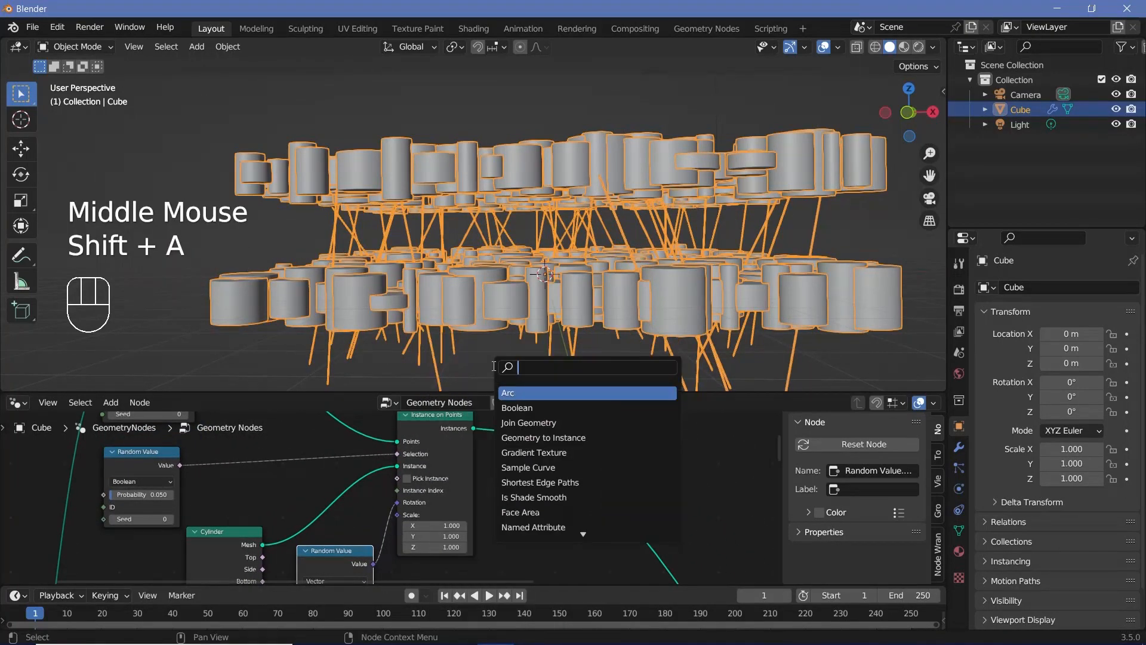
pyautogui.write('set pos')
pyautogui.press('Return')
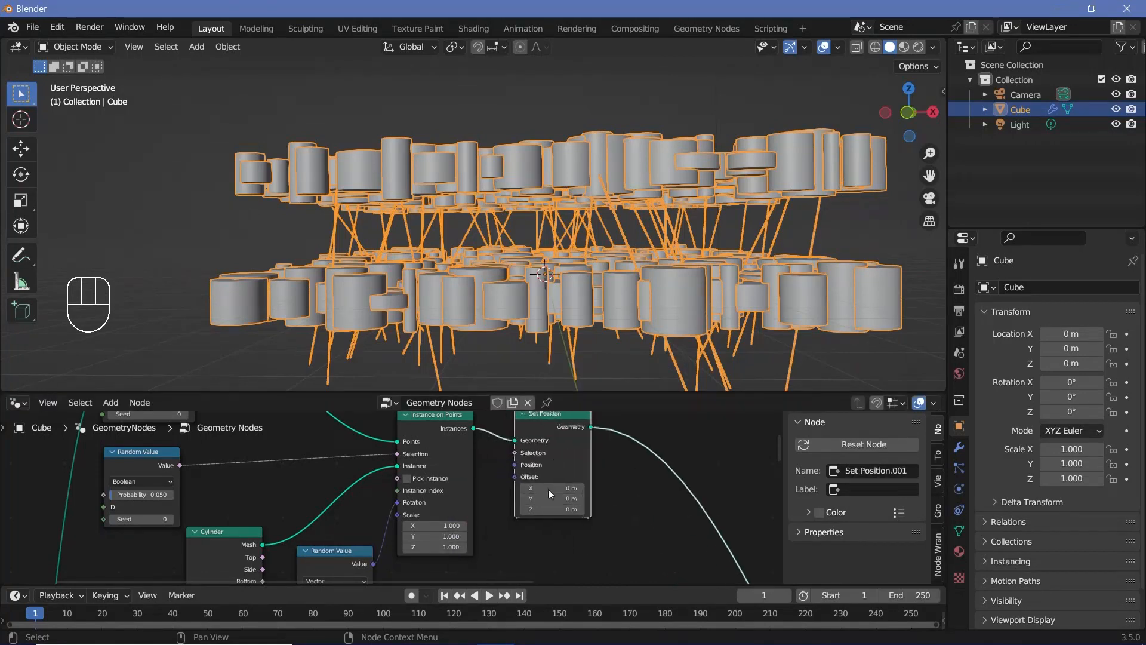
pyautogui.click(564, 517)
# Set the new Set Position node's Z offset to 1 m and inspect the thin cylinders between the floor and ceiling.
pyautogui.click(563, 510)
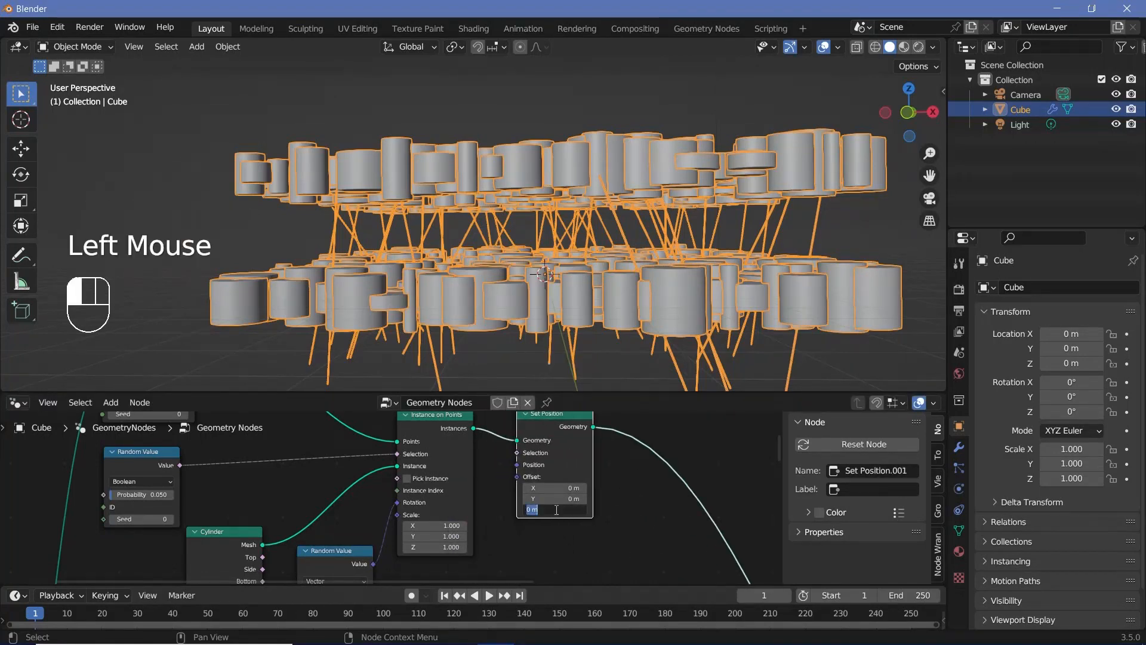
pyautogui.write('1')
pyautogui.press('Return')
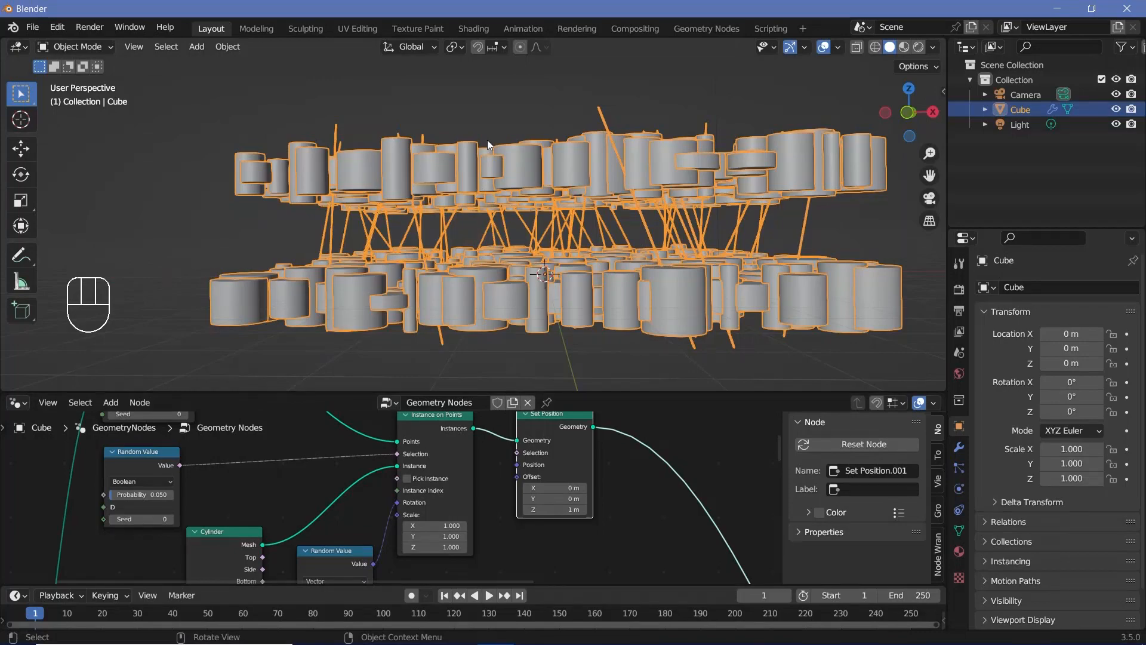
pyautogui.keyDown('shift'); pyautogui.moveTo(662, 242); pyautogui.dragTo(486, 232, button='middle'); pyautogui.keyUp('shift')
pyautogui.scroll(3, 564, 231)
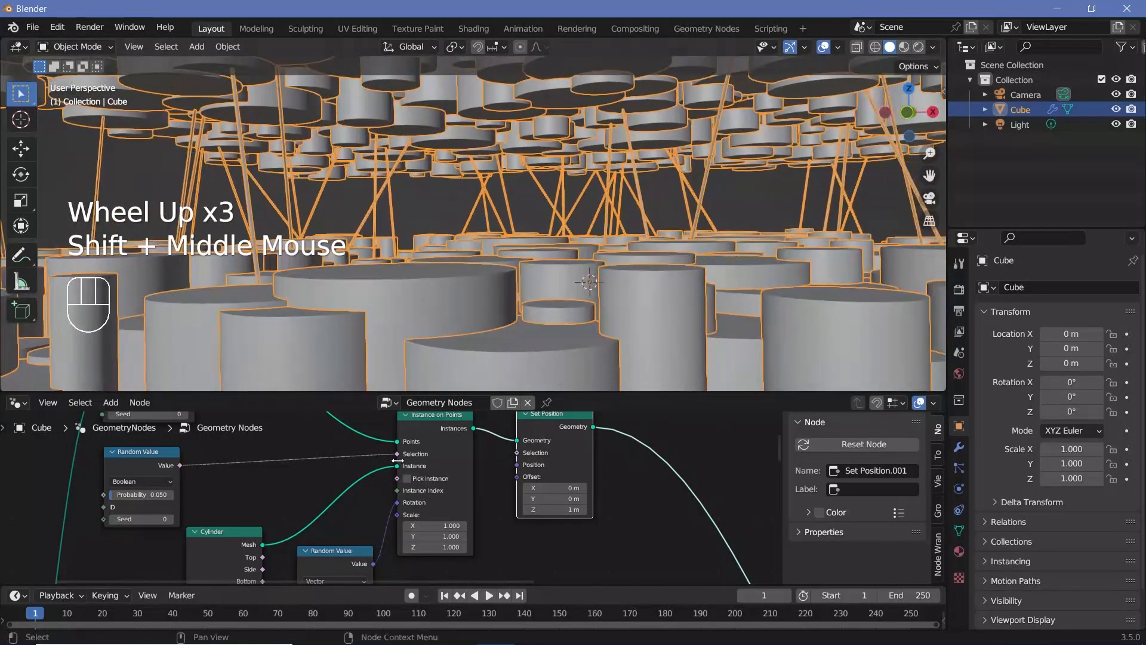
# Set the Boolean Random Value node's Probability to 0.03 to thin out the connecting cylinders, and check them in the viewport.
pyautogui.moveTo(193, 496); pyautogui.dragTo(365, 511, button='middle')
pyautogui.scroll(3, 293, 507)
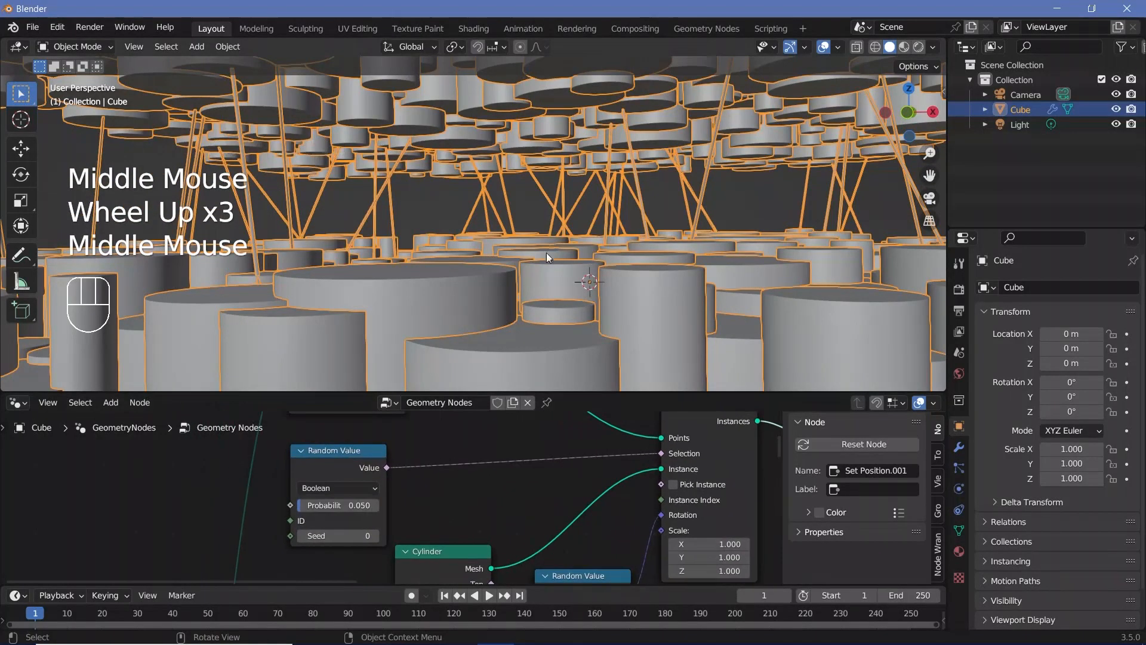
pyautogui.scroll(-2, 558, 225)
pyautogui.scroll(3, 557, 225)
pyautogui.scroll(1, 547, 232)
pyautogui.scroll(-1, 547, 232)
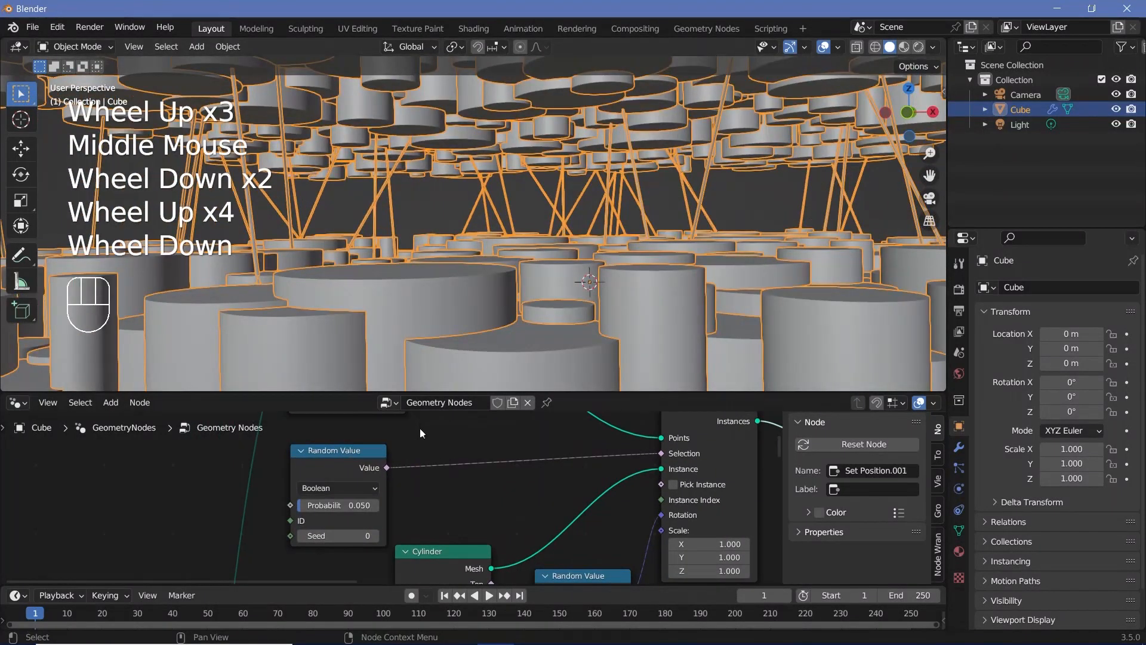
pyautogui.click(337, 505)
pyautogui.write('0.0')
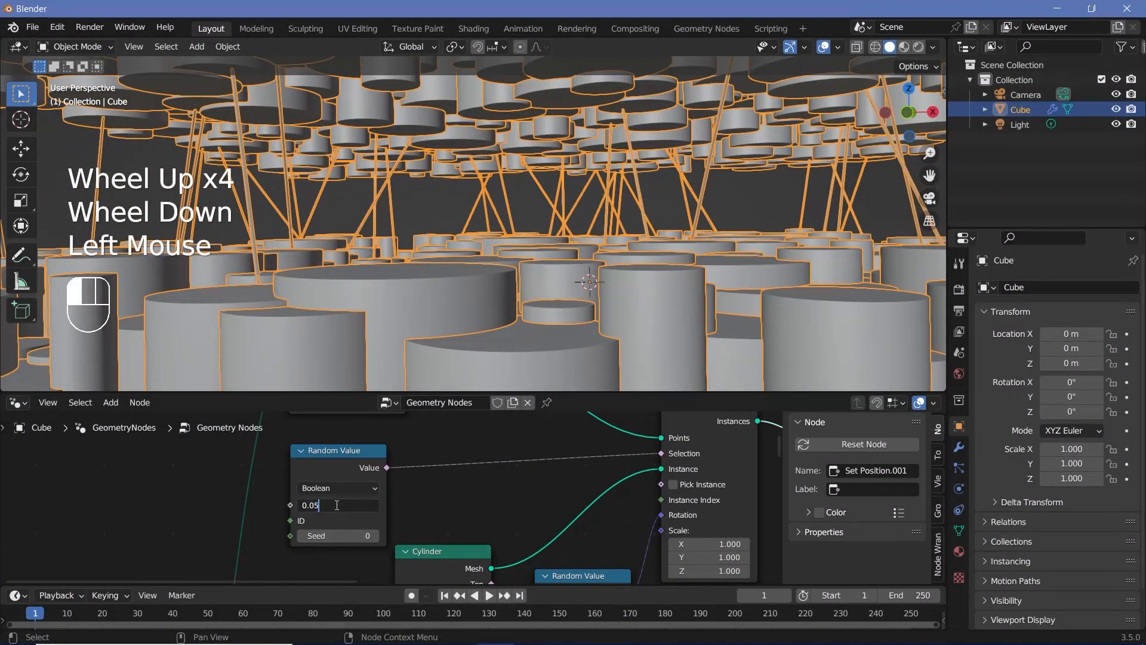
pyautogui.write('3')
pyautogui.press('Return')
pyautogui.scroll(-2, 489, 286)
pyautogui.keyDown('shift'); pyautogui.moveTo(490, 286); pyautogui.dragTo(496, 305, button='middle'); pyautogui.keyUp('shift')
pyautogui.scroll(-1, 496, 305)
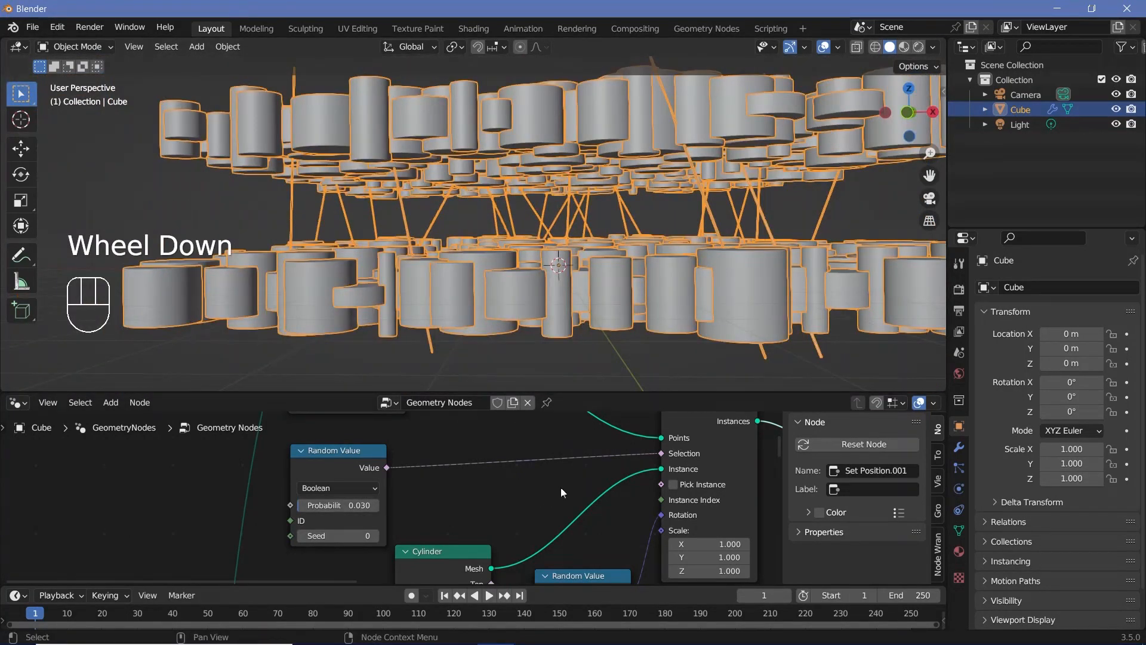
# Group the thin-cylinder nodes in a frame and label it CylindricalLights.
pyautogui.scroll(-2, 561, 488)
pyautogui.moveTo(561, 488); pyautogui.dragTo(454, 495, button='middle')
pyautogui.scroll(-8, 454, 495)
pyautogui.moveTo(236, 432); pyautogui.dragTo(412, 566)
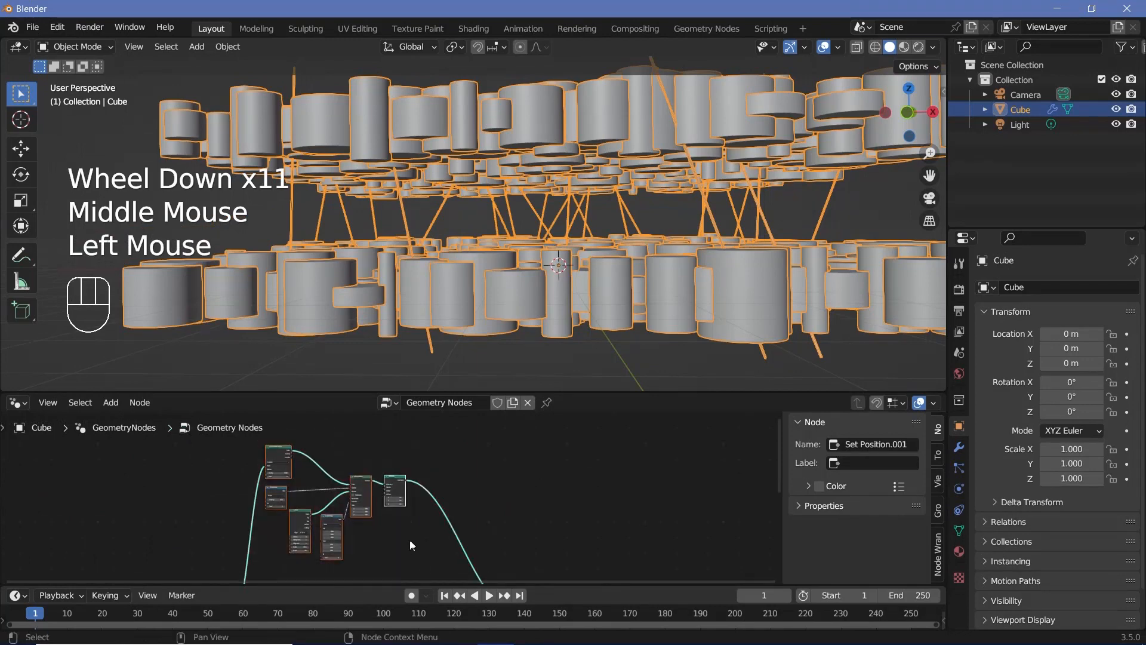
pyautogui.hotkey('ctrl', 'j')
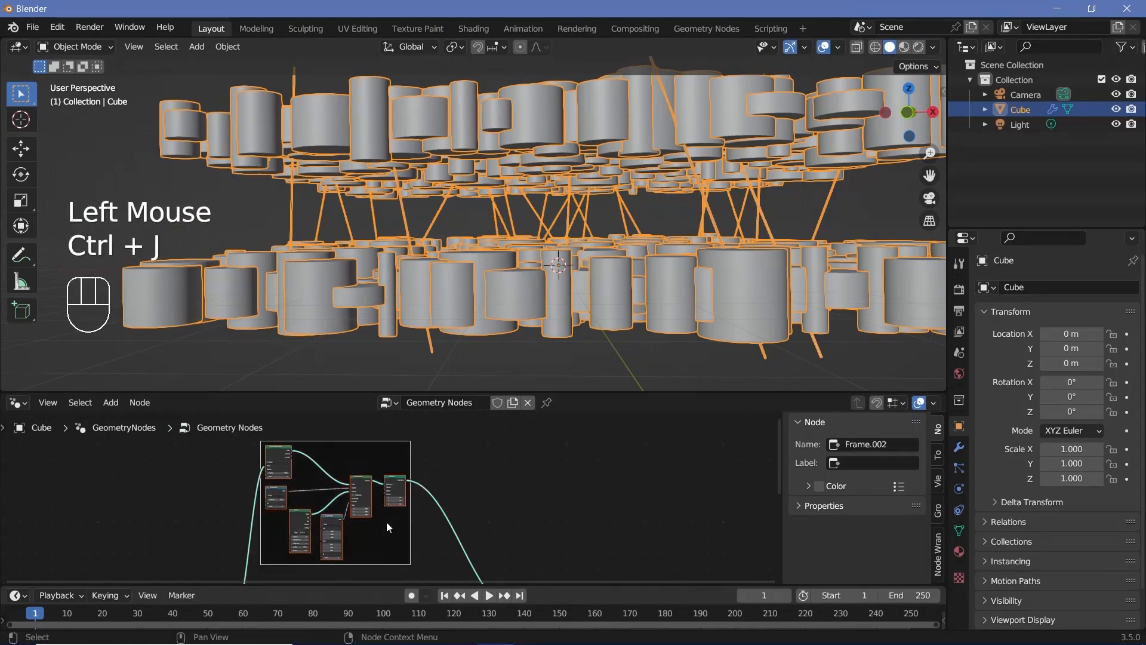
pyautogui.click(869, 464)
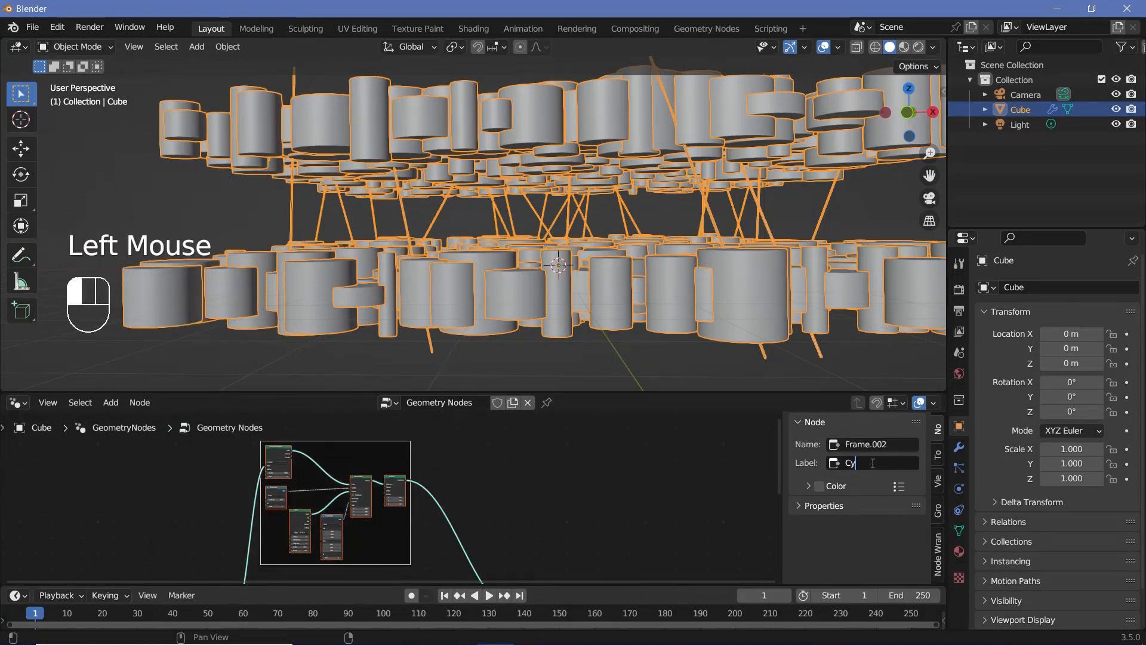
pyautogui.write('CylindricalLights')
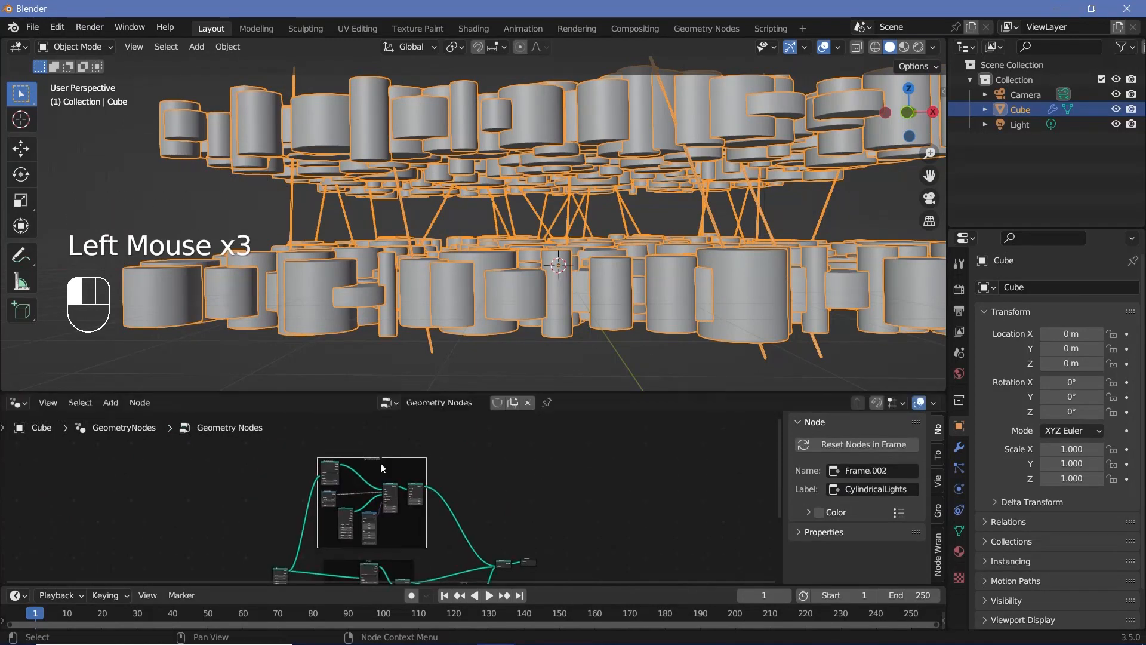
# Move the Grid node farther away from the framed node groups to make room for another branch.
pyautogui.moveTo(380, 463); pyautogui.dragTo(349, 497, button='middle')
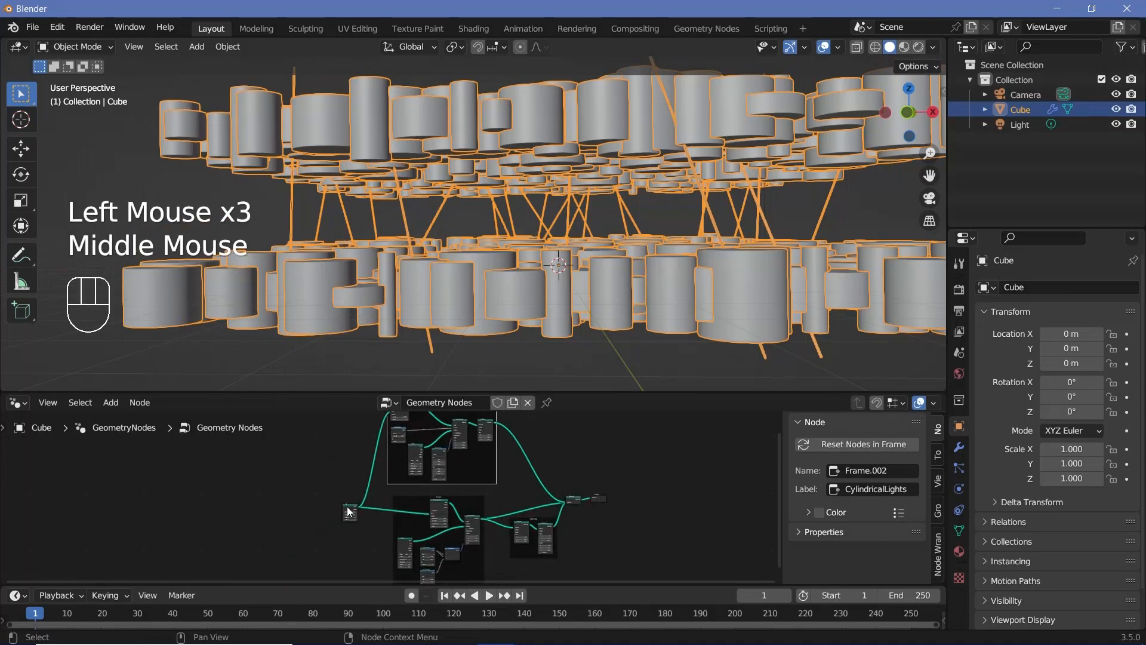
pyautogui.moveTo(347, 508); pyautogui.dragTo(304, 487)
pyautogui.moveTo(471, 427); pyautogui.dragTo(464, 511, button='middle')
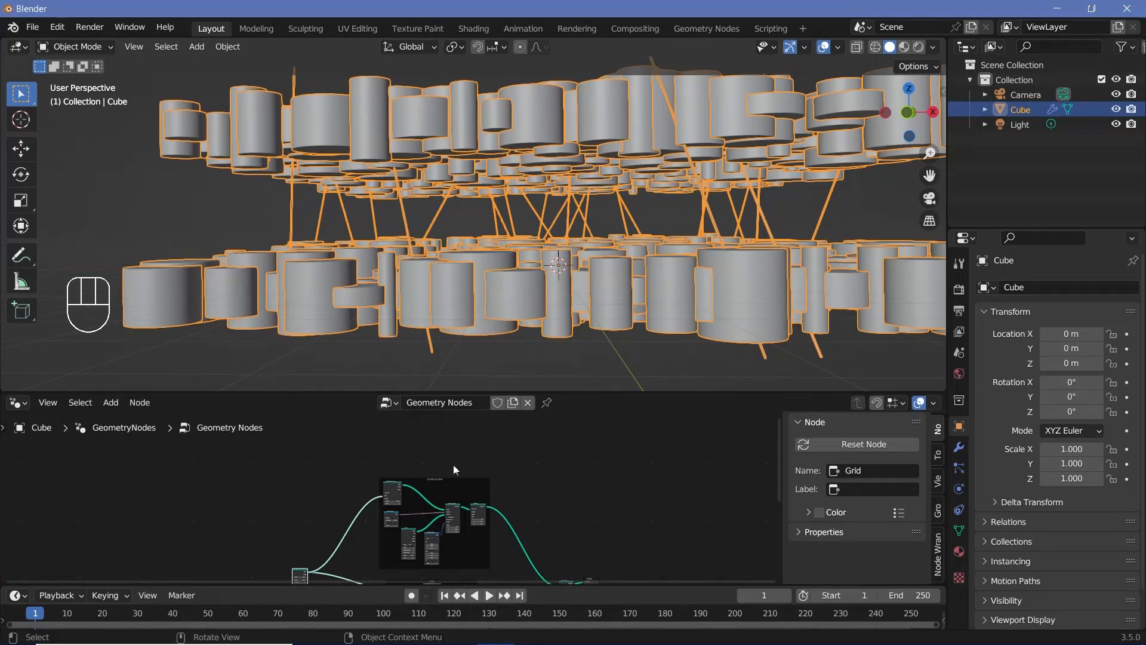
pyautogui.moveTo(399, 525); pyautogui.dragTo(407, 502, button='middle')
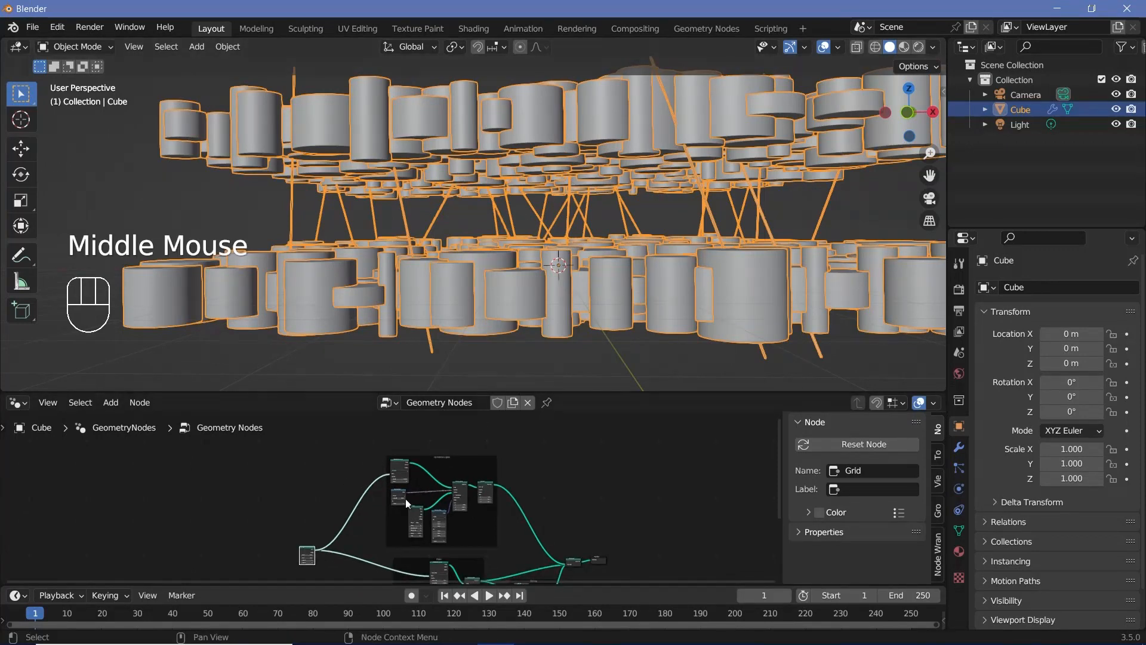
pyautogui.scroll(3, 406, 500)
pyautogui.moveTo(289, 565); pyautogui.dragTo(213, 549)
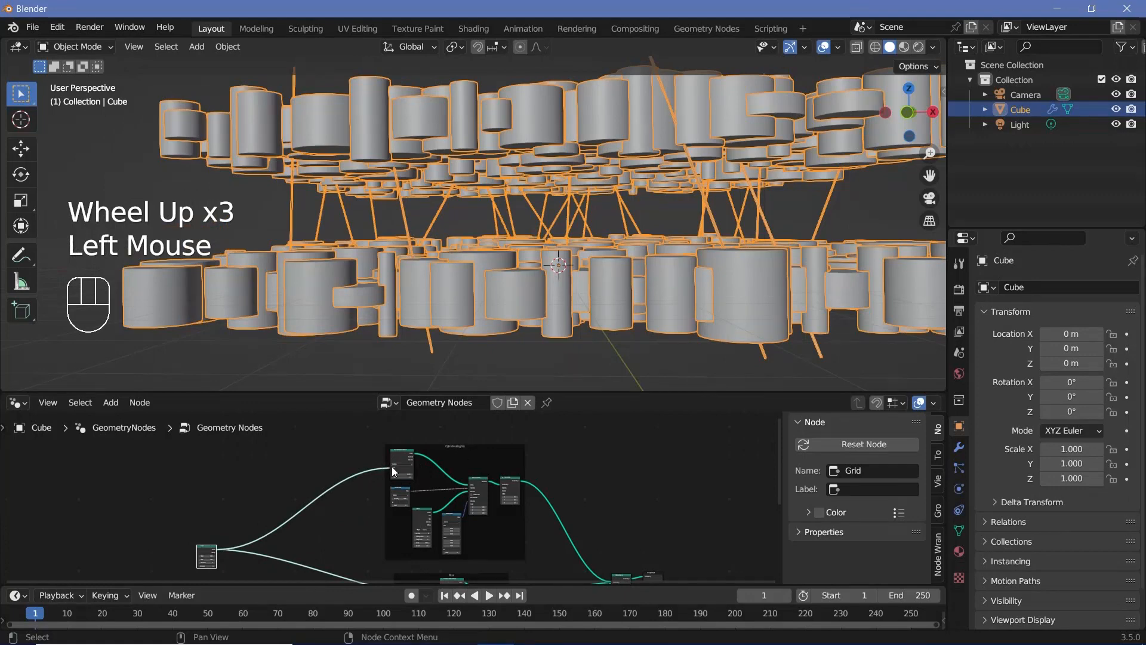
pyautogui.moveTo(464, 442); pyautogui.dragTo(470, 486, button='middle')
# Add a Distribute Points on Faces node above the CylindricalLights frame and link the Grid's mesh to it.
pyautogui.hotkey('shift', 'a')
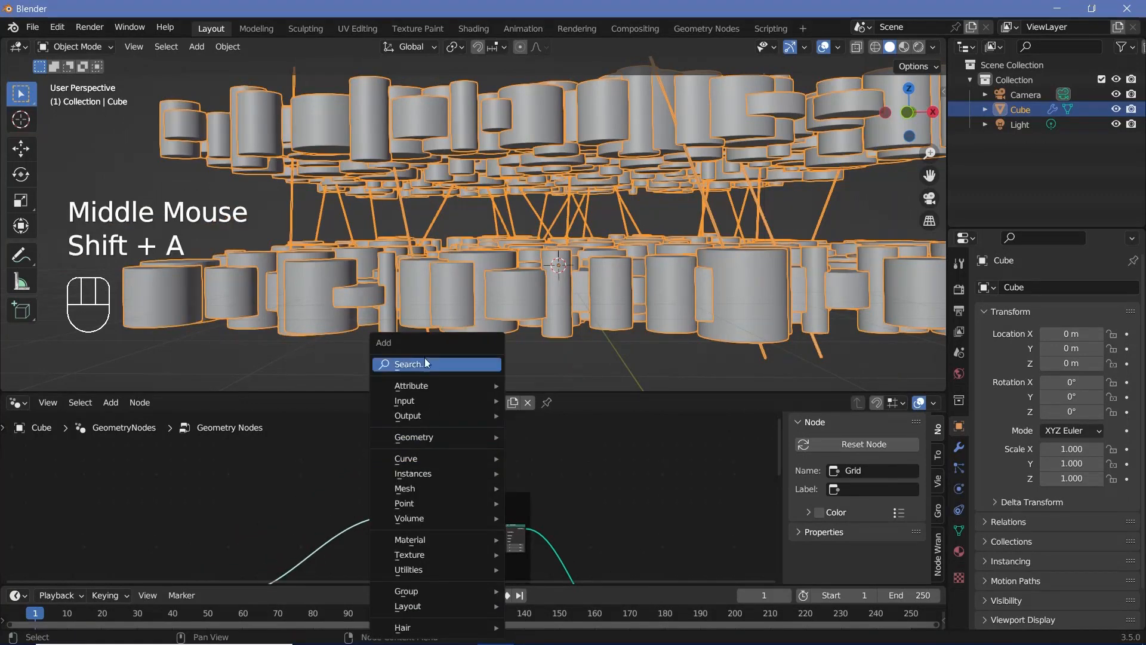
pyautogui.click(428, 363)
pyautogui.write('dis')
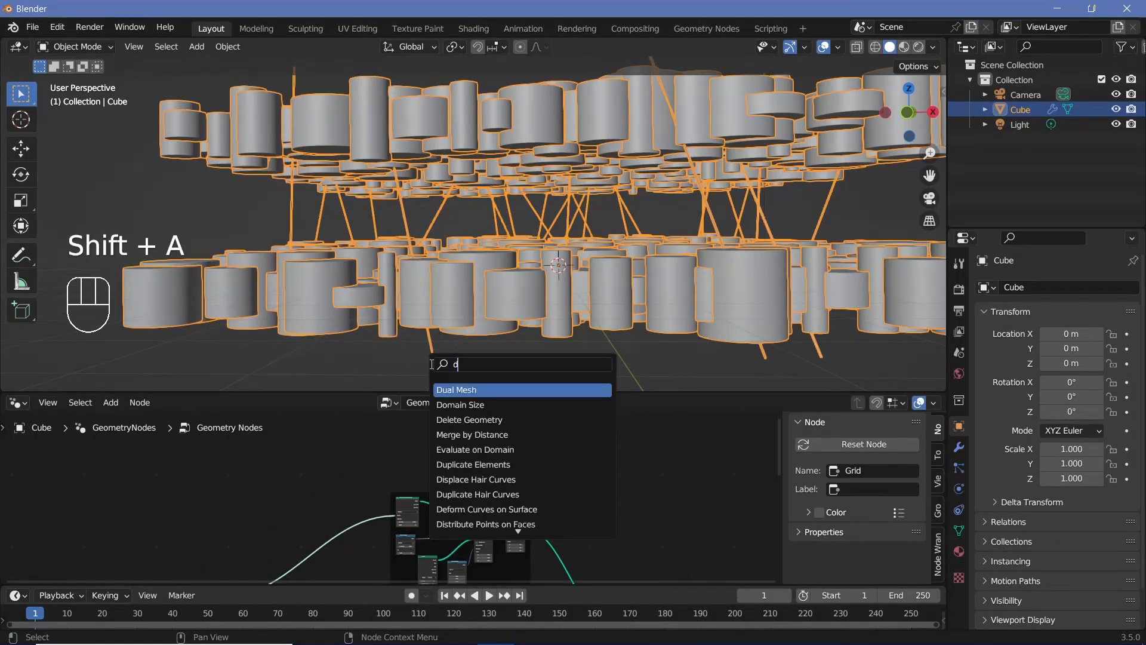
pyautogui.click(310, 535)
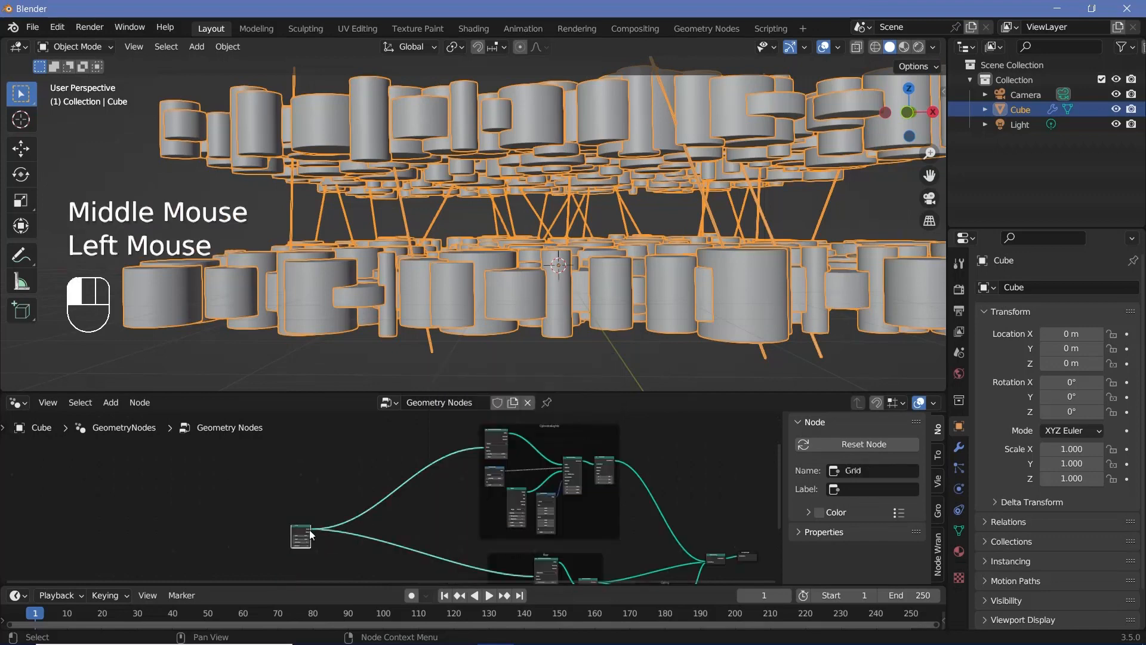
pyautogui.moveTo(310, 535); pyautogui.dragTo(495, 474)
pyautogui.scroll(2, 618, 472)
pyautogui.moveTo(618, 472); pyautogui.dragTo(615, 474, button='middle')
pyautogui.scroll(5, 615, 475)
pyautogui.click(499, 445)
pyautogui.moveTo(603, 508); pyautogui.dragTo(492, 469, button='middle')
pyautogui.scroll(-2, 494, 507)
# Add an Instance on Points node and link the new Distribute Points on Faces node's Points to it.
pyautogui.hotkey('shift', 'a')
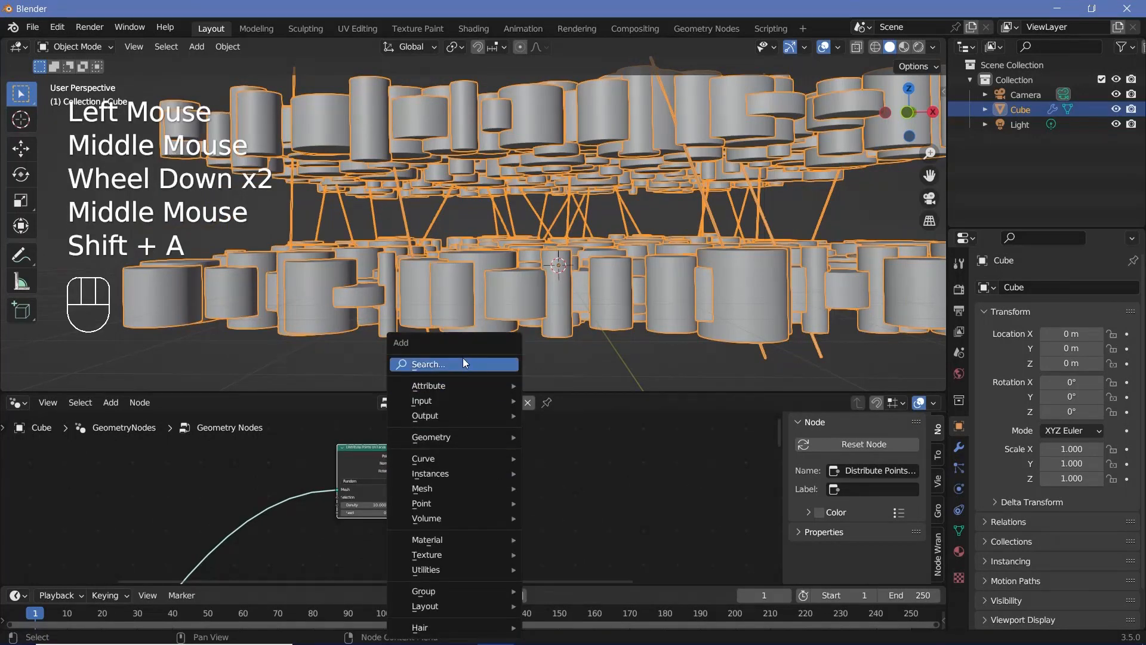
pyautogui.click(464, 358)
pyautogui.write('instance o')
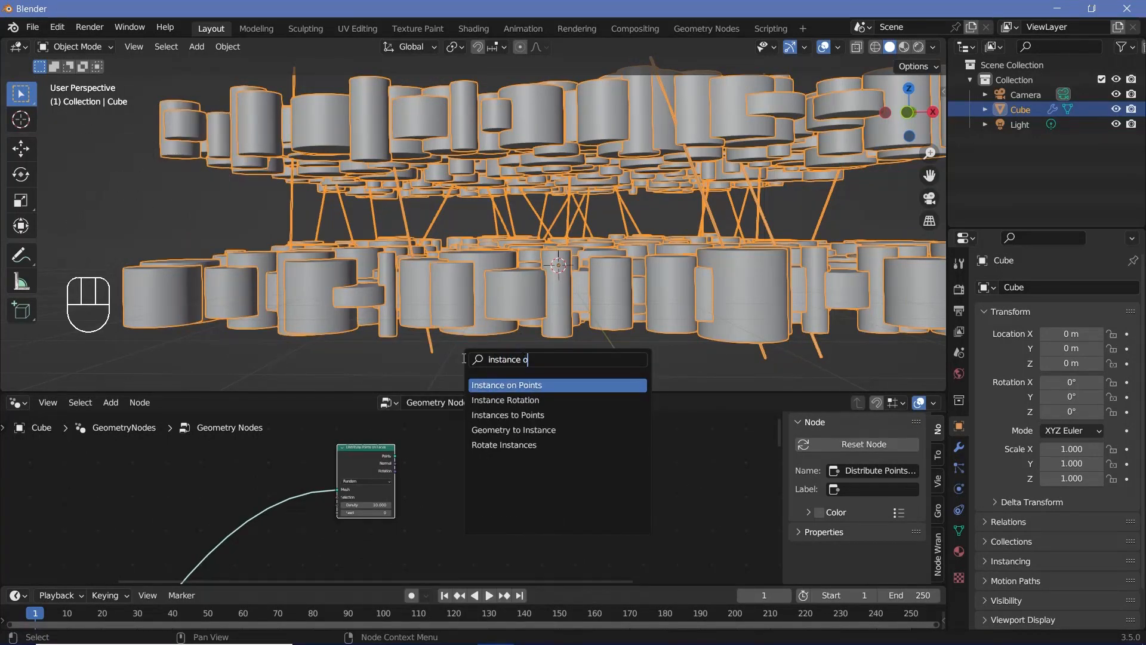
pyautogui.write('n')
pyautogui.press('Return')
pyautogui.moveTo(395, 458); pyautogui.dragTo(464, 455)
# Add a Mesh Circle node with N-Gon fill and link its Mesh to the new Instance on Points node's Instance input.
pyautogui.moveTo(441, 514); pyautogui.dragTo(465, 491, button='middle')
pyautogui.hotkey('shift', 'a')
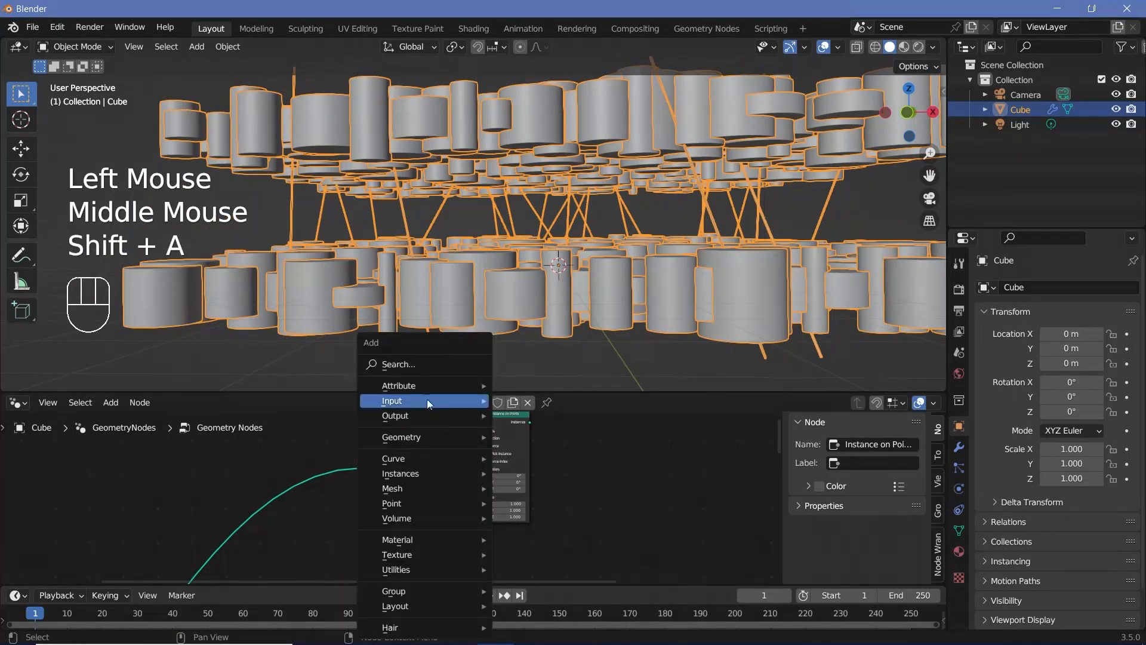
pyautogui.click(416, 364)
pyautogui.write('ci')
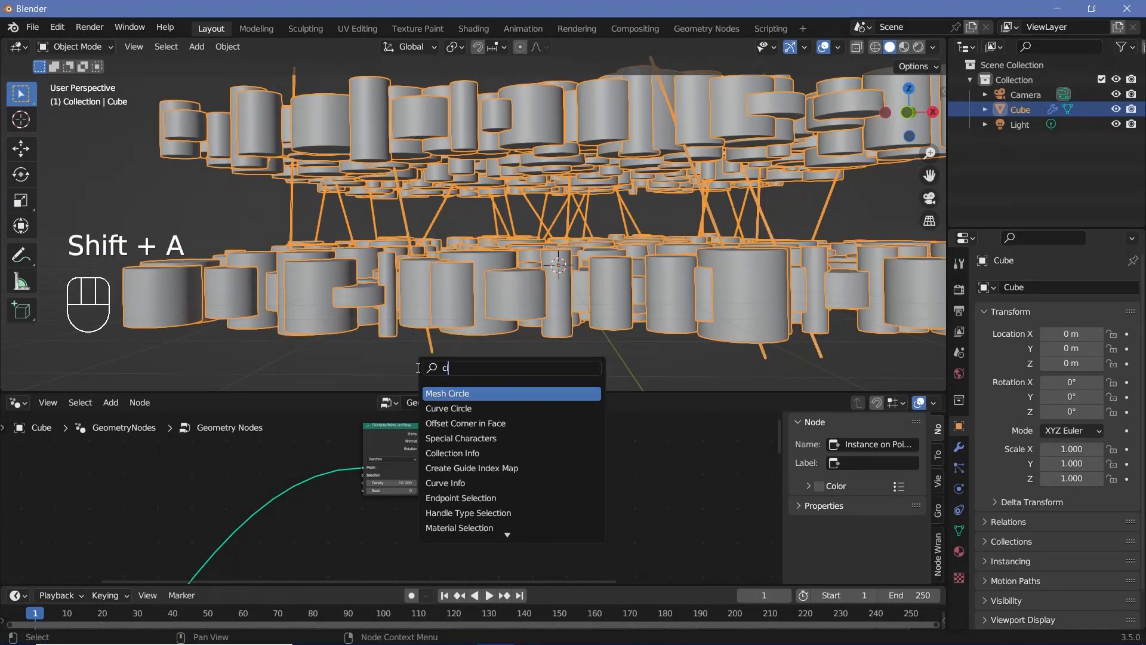
pyautogui.click(452, 393)
pyautogui.scroll(8, 399, 503)
pyautogui.click(400, 502)
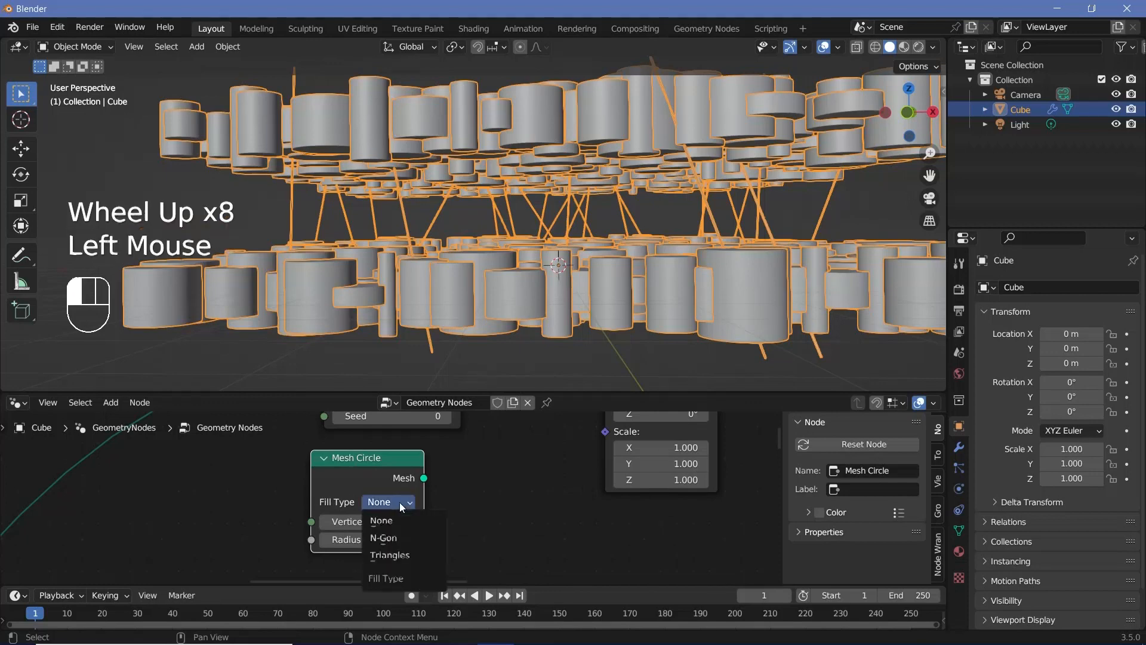
pyautogui.click(392, 537)
pyautogui.moveTo(421, 474); pyautogui.dragTo(392, 528, button='middle')
pyautogui.moveTo(392, 528); pyautogui.dragTo(564, 503)
# Set the Mesh Circle's Vertices to 128.
pyautogui.moveTo(494, 544); pyautogui.dragTo(660, 399, button='middle')
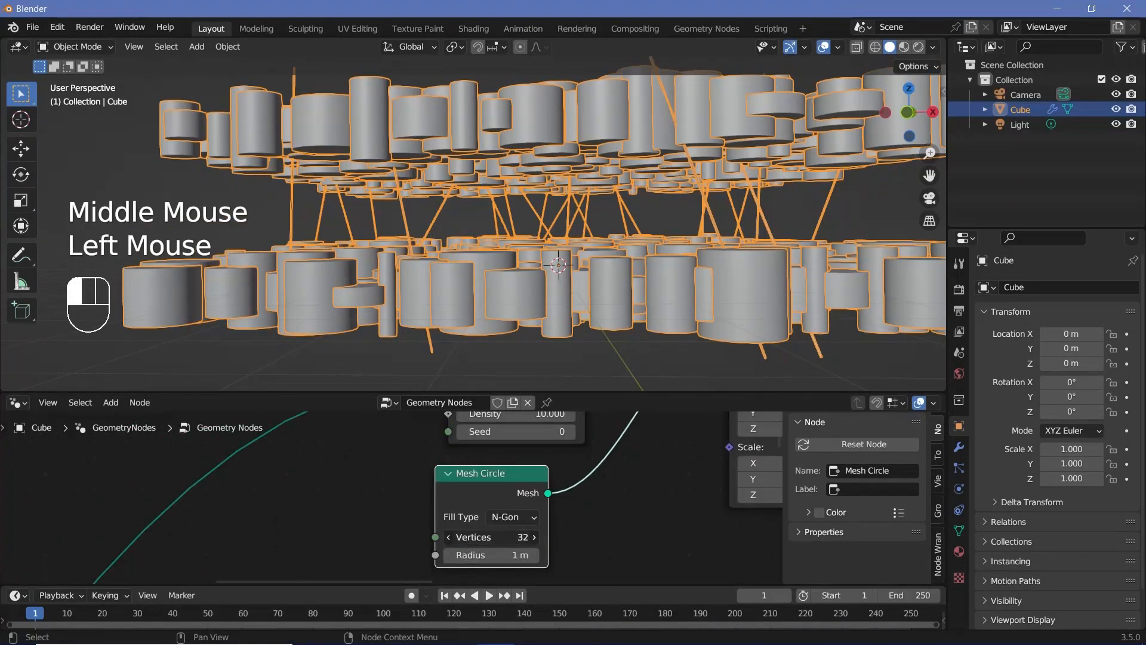
pyautogui.click(500, 540)
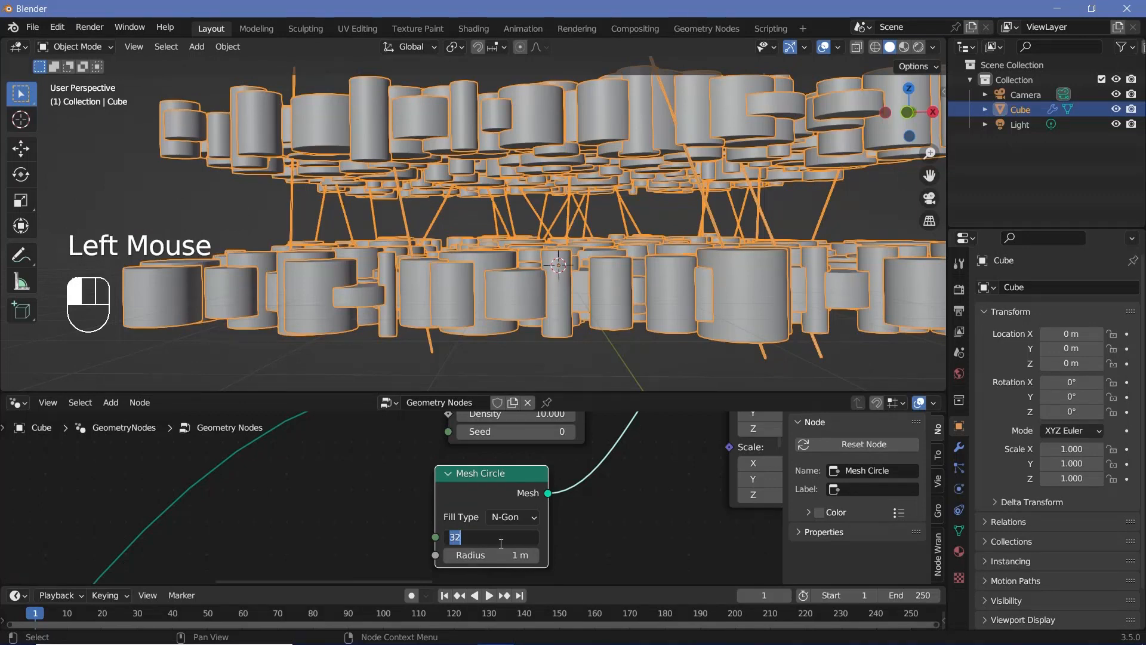
pyautogui.write('128')
pyautogui.press('Return')
pyautogui.moveTo(607, 502); pyautogui.dragTo(480, 504, button='middle')
pyautogui.scroll(-2, 479, 438)
# Add a Float Random Value node and link its Value to the Scale of the circles' Instance on Points node.
pyautogui.click(482, 438)
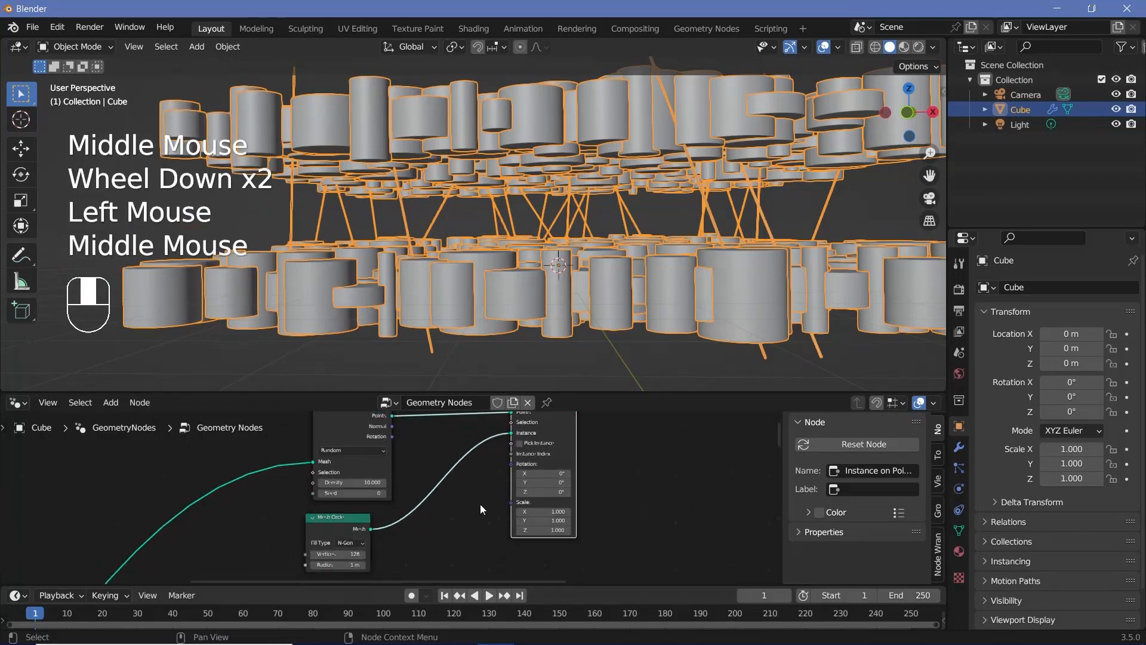
pyautogui.hotkey('shift', 'a')
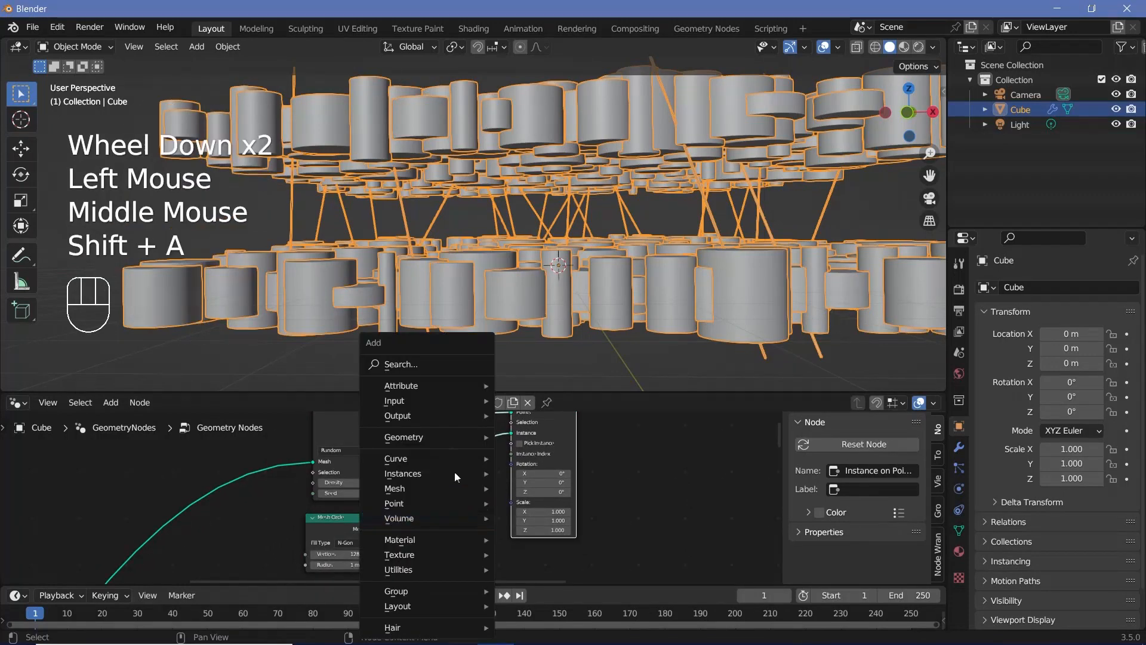
pyautogui.click(438, 365)
pyautogui.write('rand')
pyautogui.press('Return')
pyautogui.moveTo(499, 523); pyautogui.dragTo(513, 504)
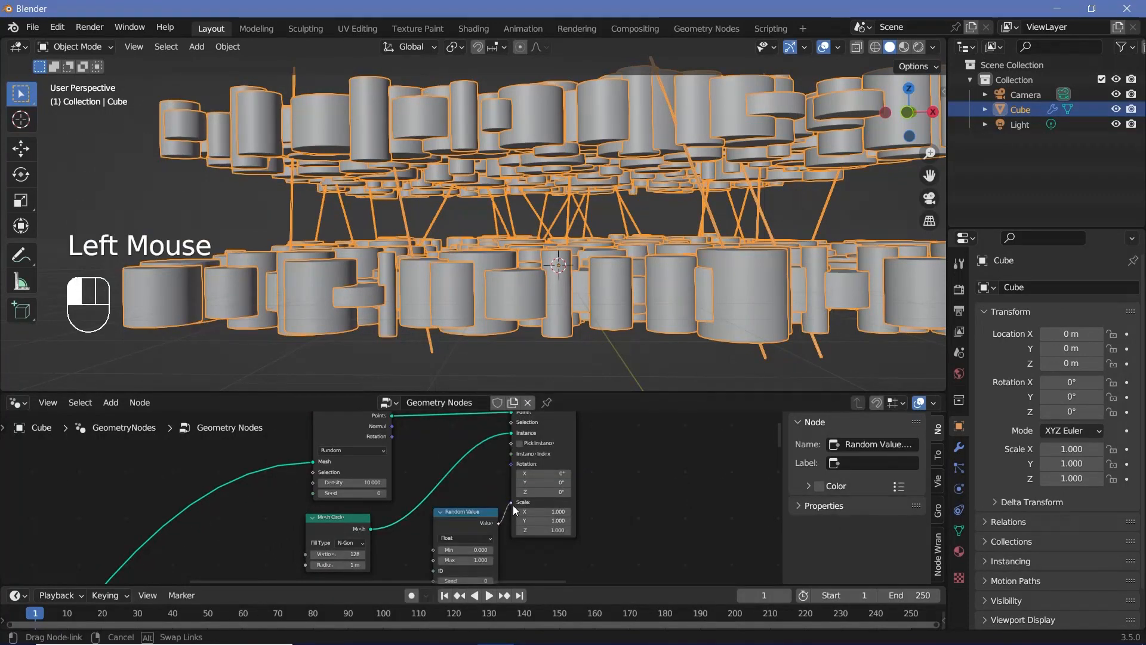
# Set the scale Random Value node's Min to 0.1 and Max to 0.3.
pyautogui.scroll(3, 514, 505)
pyautogui.moveTo(478, 538); pyautogui.dragTo(512, 493, button='middle')
pyautogui.click(477, 532)
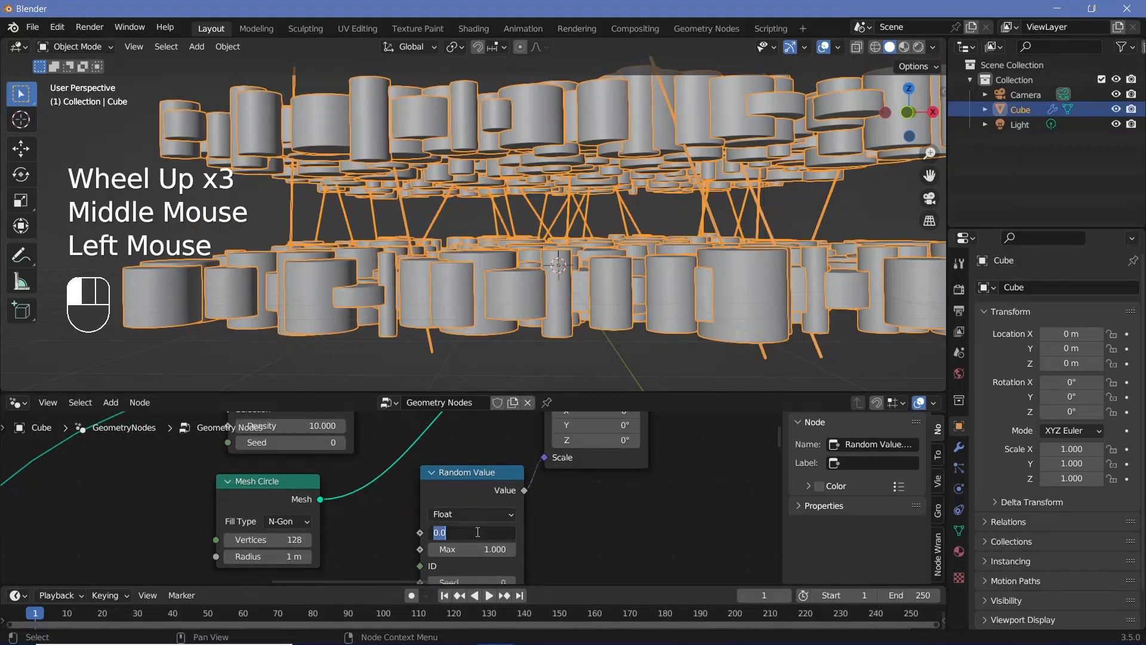
pyautogui.write('0.1')
pyautogui.click(476, 548)
pyautogui.click(476, 548)
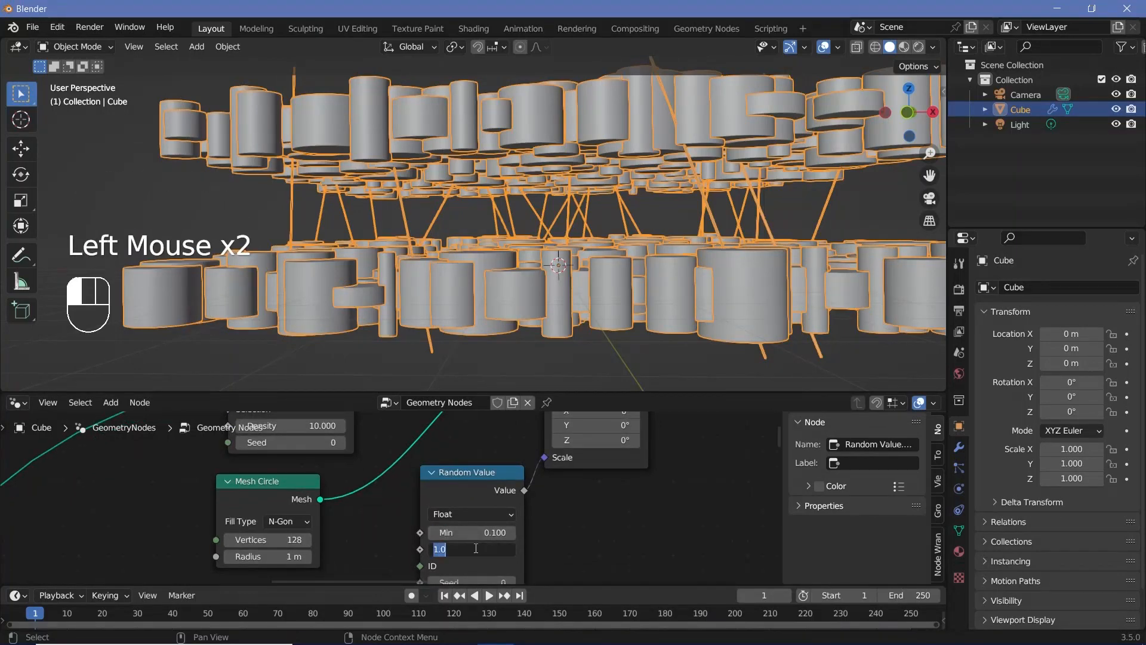
pyautogui.write('0.3')
pyautogui.press('Return')
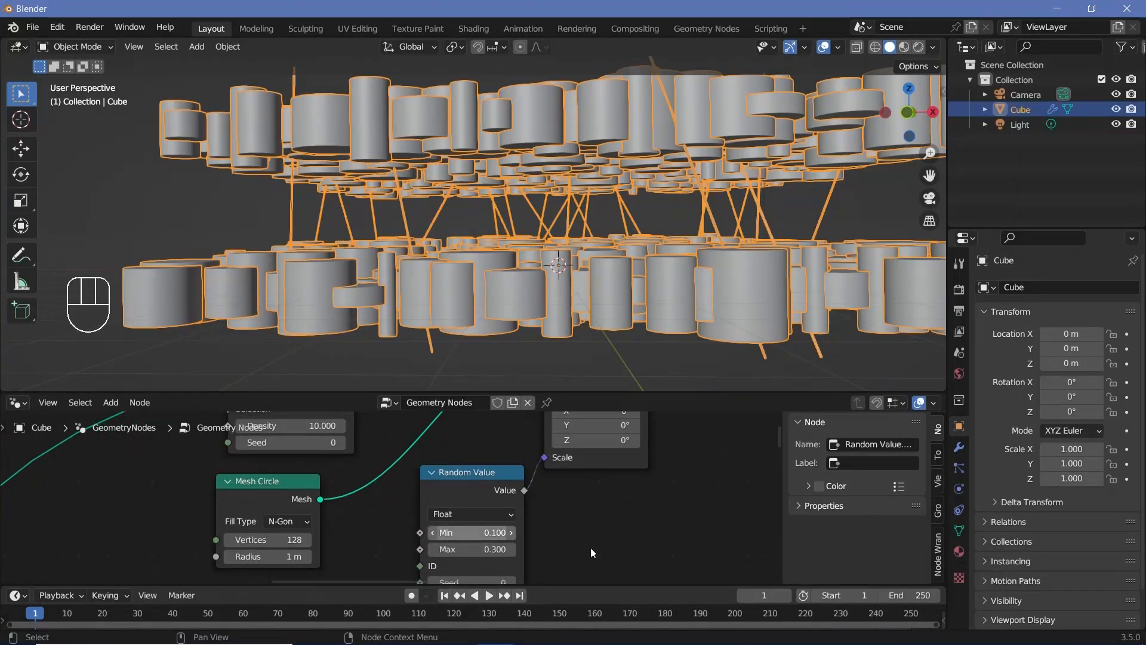
# Link the circles' Instance on Points output to the Join Geometry node and inspect the circles in the viewport.
pyautogui.scroll(-2, 590, 547)
pyautogui.moveTo(677, 502); pyautogui.dragTo(485, 464, button='middle')
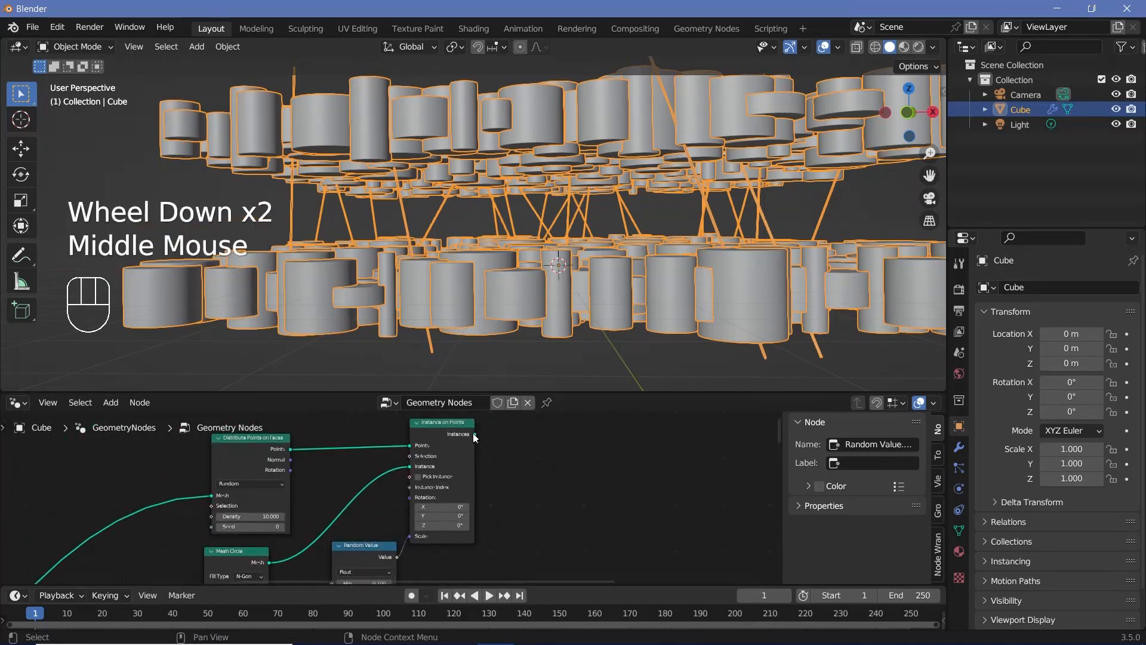
pyautogui.moveTo(475, 434); pyautogui.dragTo(561, 495)
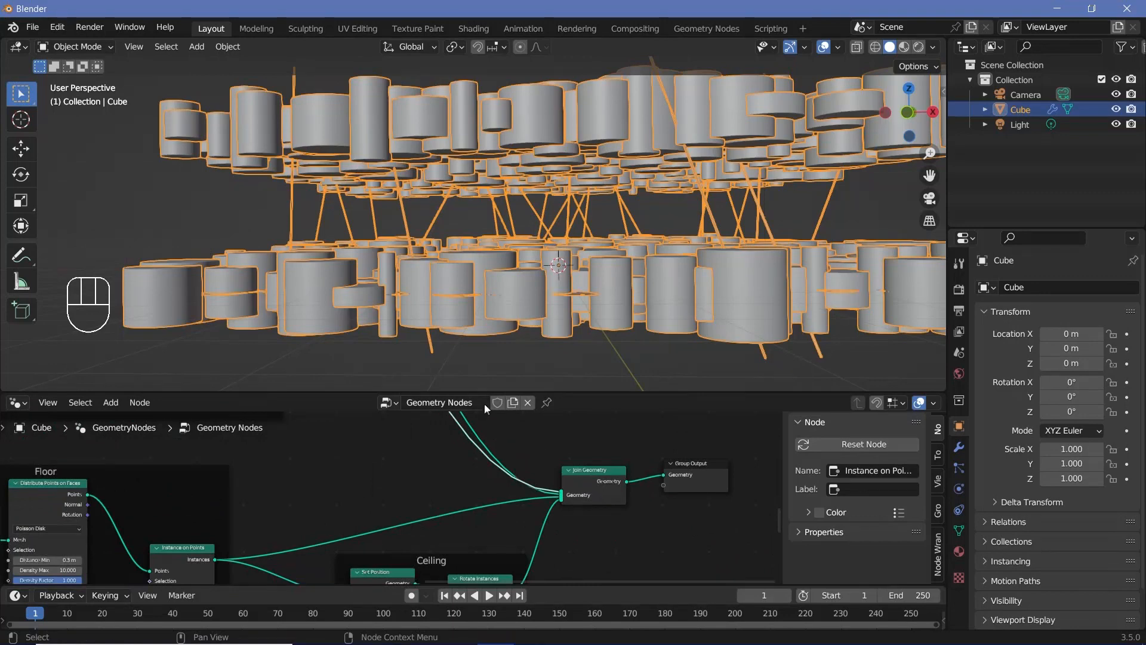
pyautogui.middleClick(524, 420)
pyautogui.scroll(-2, 546, 269)
pyautogui.scroll(3, 546, 270)
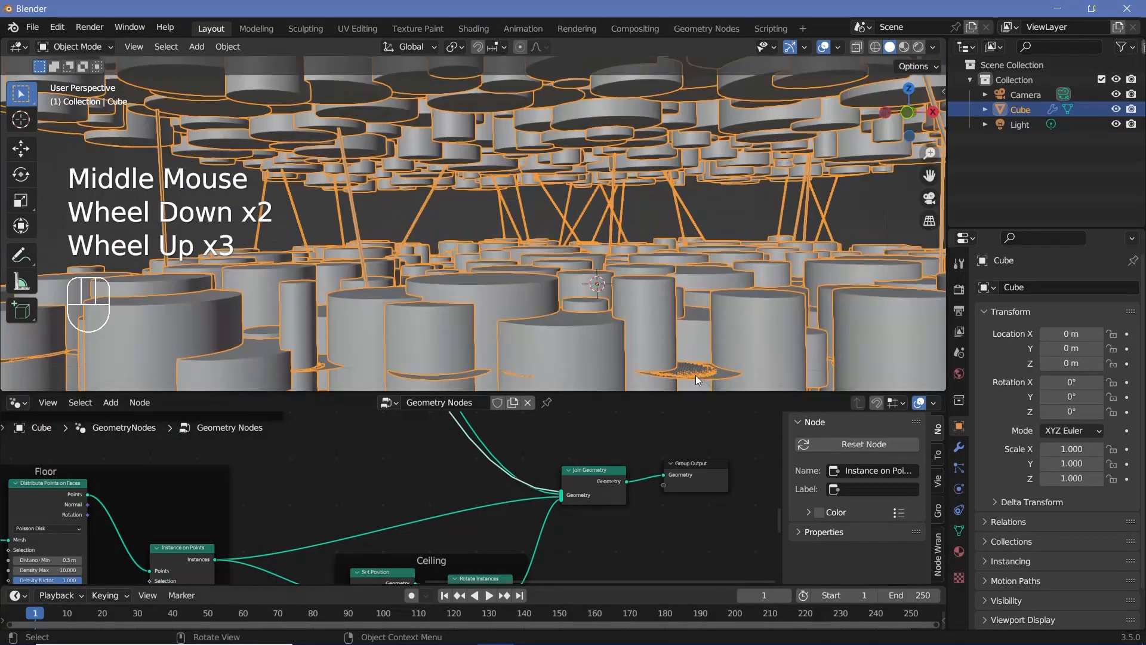
# Insert a Set Position node on the link leaving the circles' Instance on Points node.
pyautogui.moveTo(456, 445); pyautogui.dragTo(64, 475, button='middle')
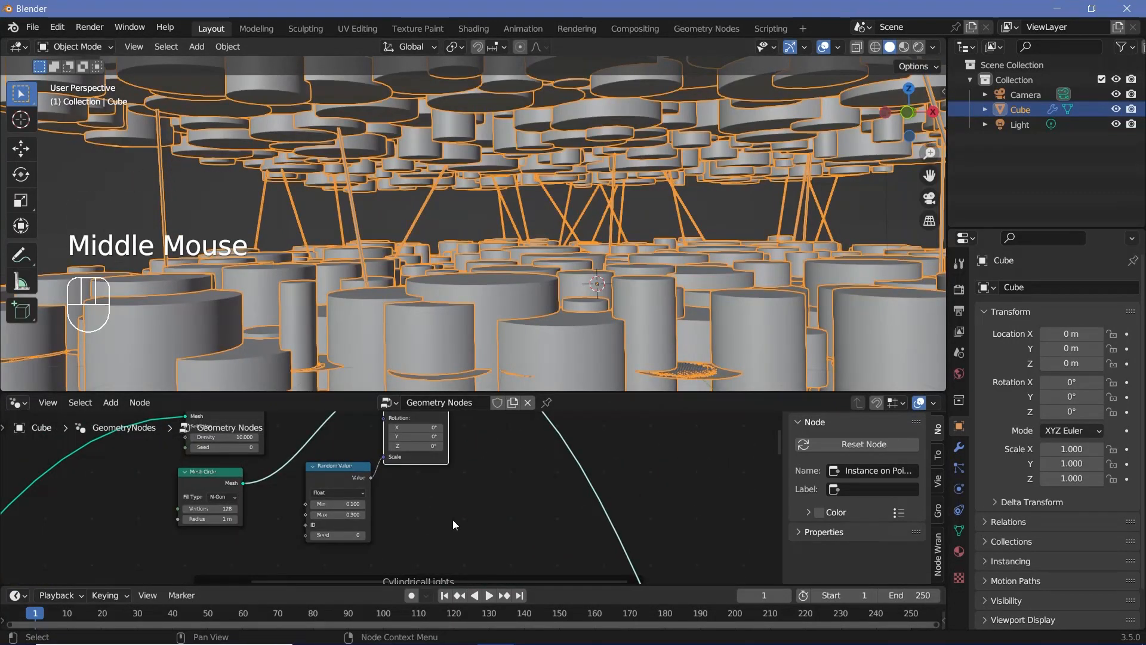
pyautogui.moveTo(488, 425); pyautogui.dragTo(464, 496, button='middle')
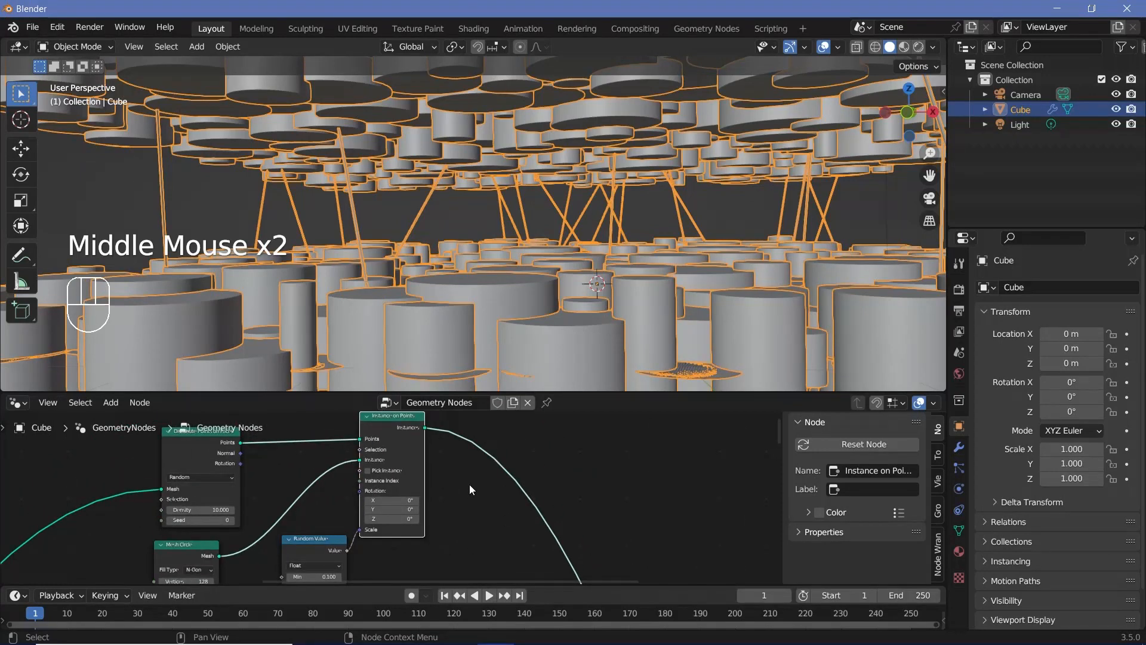
pyautogui.hotkey('shift', 'a')
pyautogui.click(443, 364)
pyautogui.write('s')
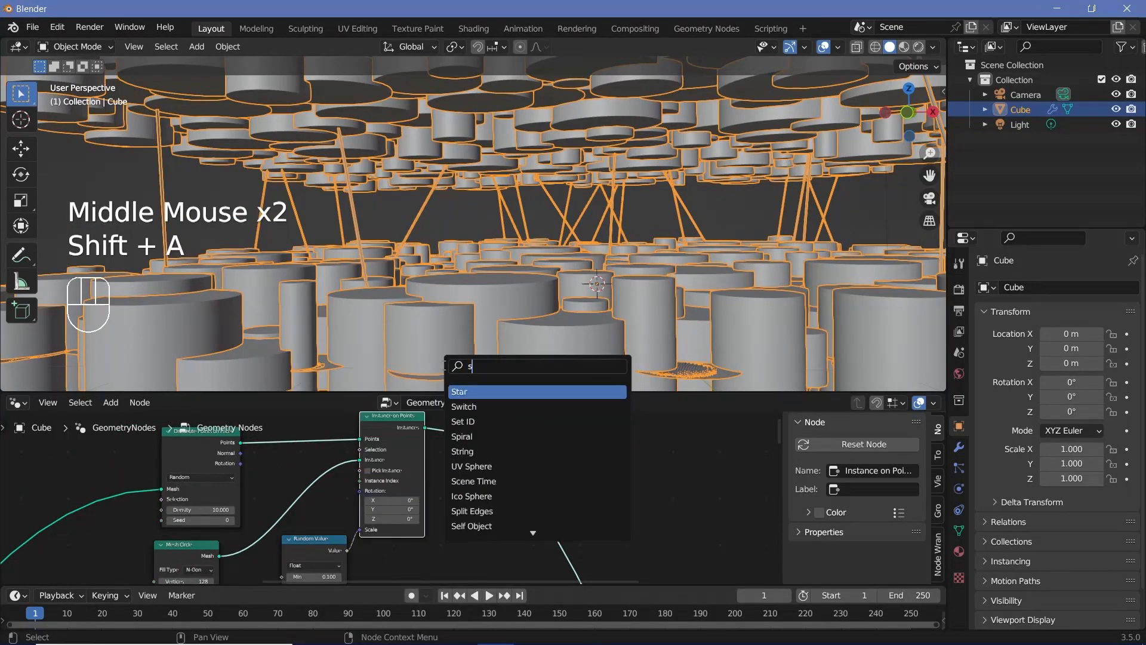
pyautogui.write('et po')
pyautogui.press('Return')
pyautogui.click(464, 423)
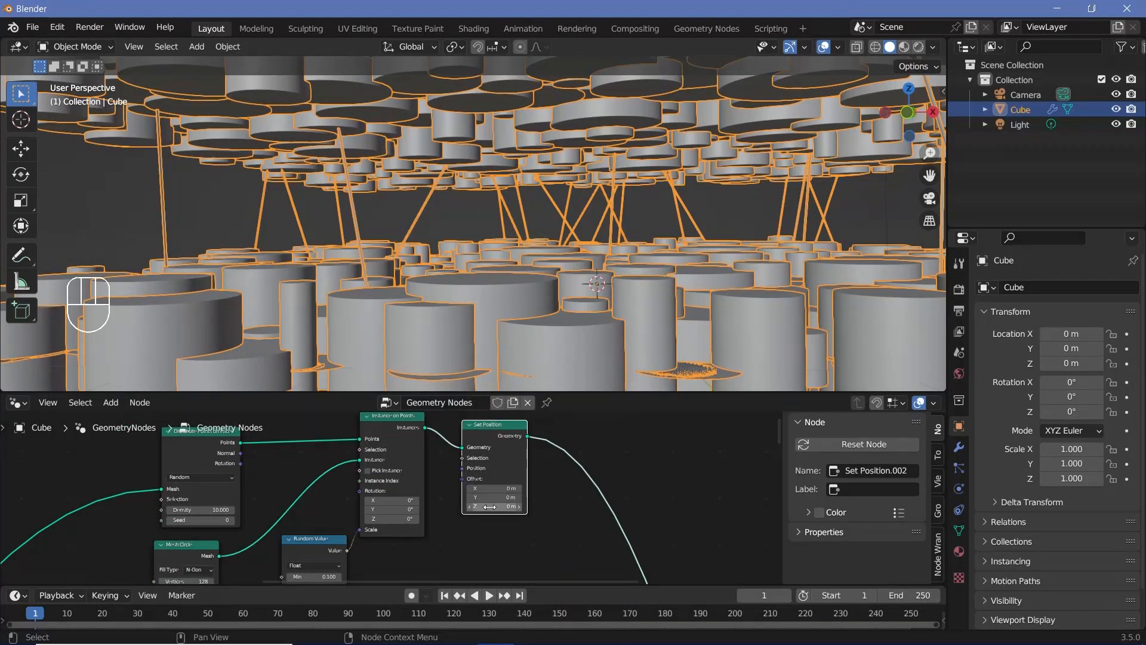
# Raise the circles with a Set Position Z offset of about 1.51 m and move their Distribute Points on Faces node away from Instance on Points.
pyautogui.keyDown('shift'); pyautogui.moveTo(508, 507); pyautogui.dragTo(603, 507); pyautogui.keyUp('shift')
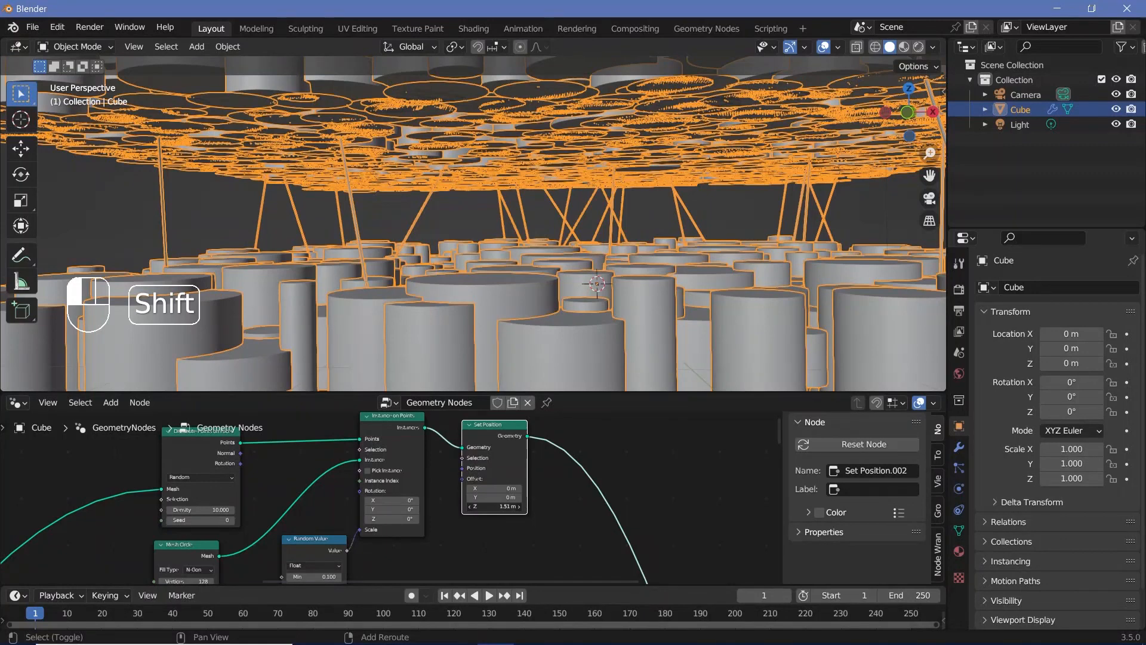
pyautogui.moveTo(246, 449); pyautogui.dragTo(392, 465, button='middle')
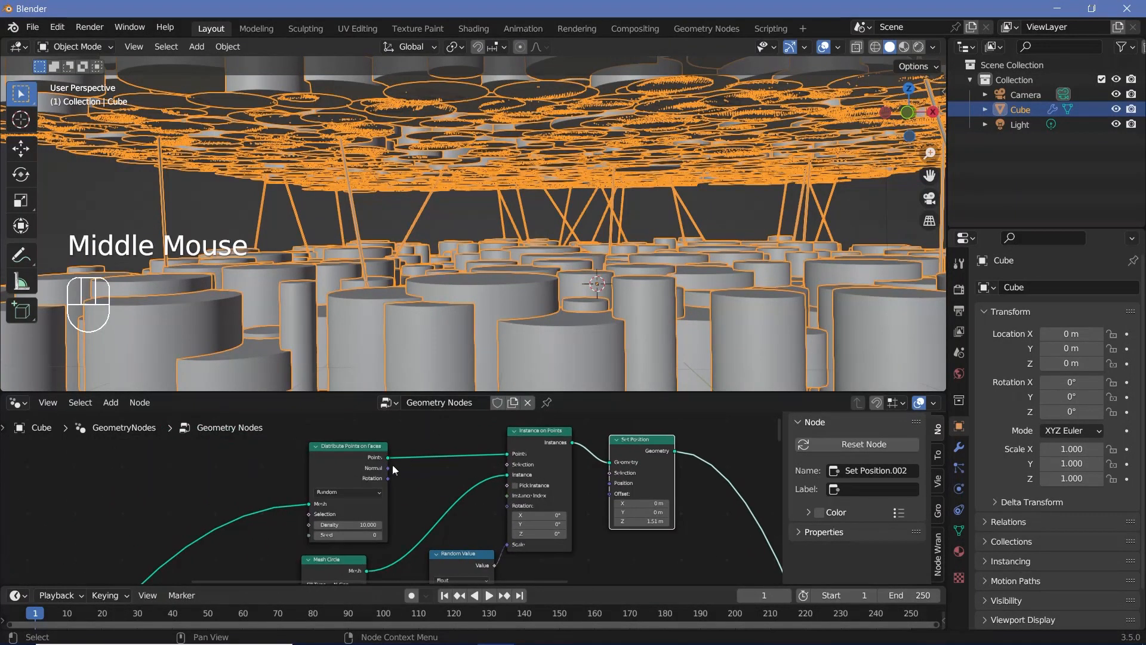
pyautogui.moveTo(386, 464); pyautogui.dragTo(308, 452)
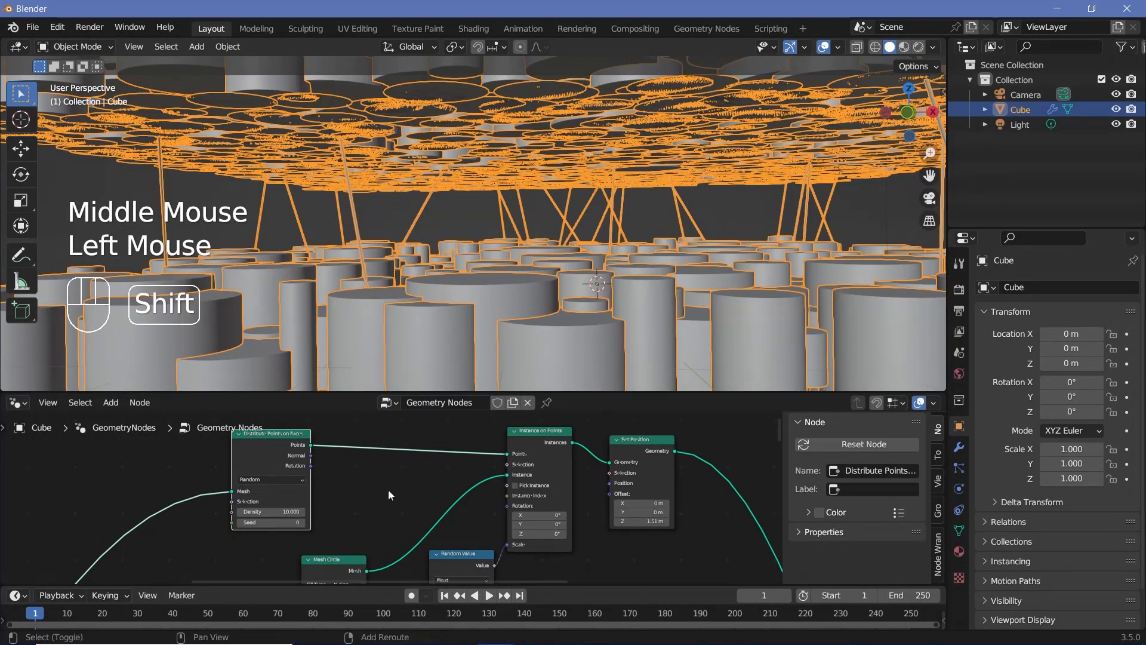
# Add a Boolean Random Value node and link its Value to the Selection of the circles' Instance on Points node.
pyautogui.hotkey('shift', 'a')
pyautogui.click(352, 363)
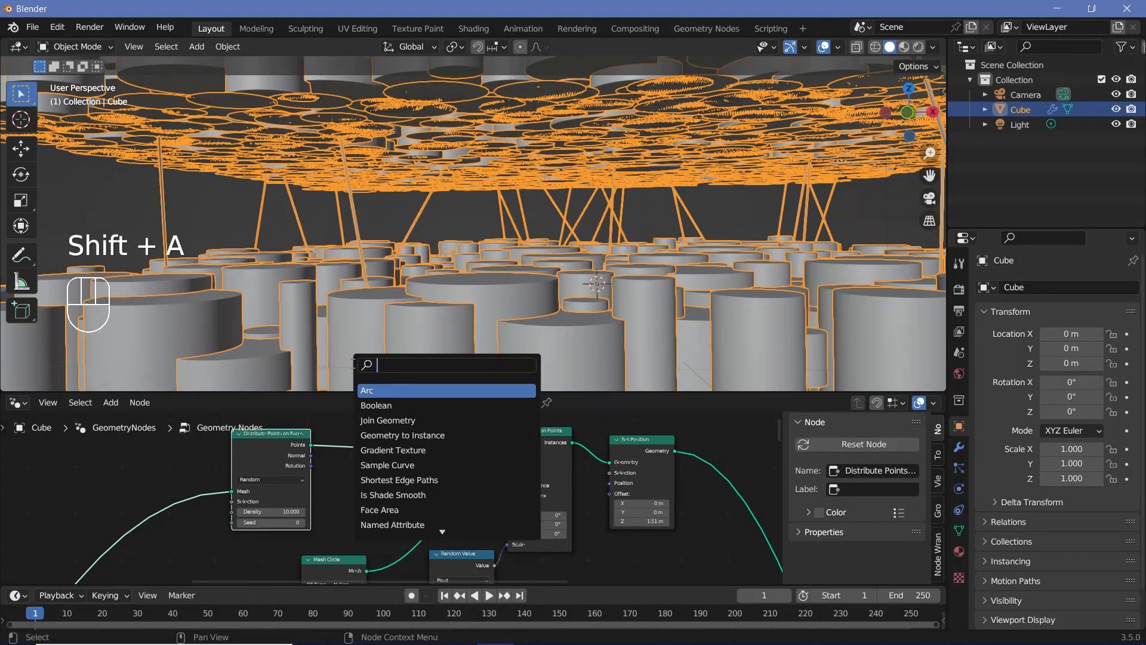
pyautogui.write('ran')
pyautogui.click(386, 405)
pyautogui.click(365, 496)
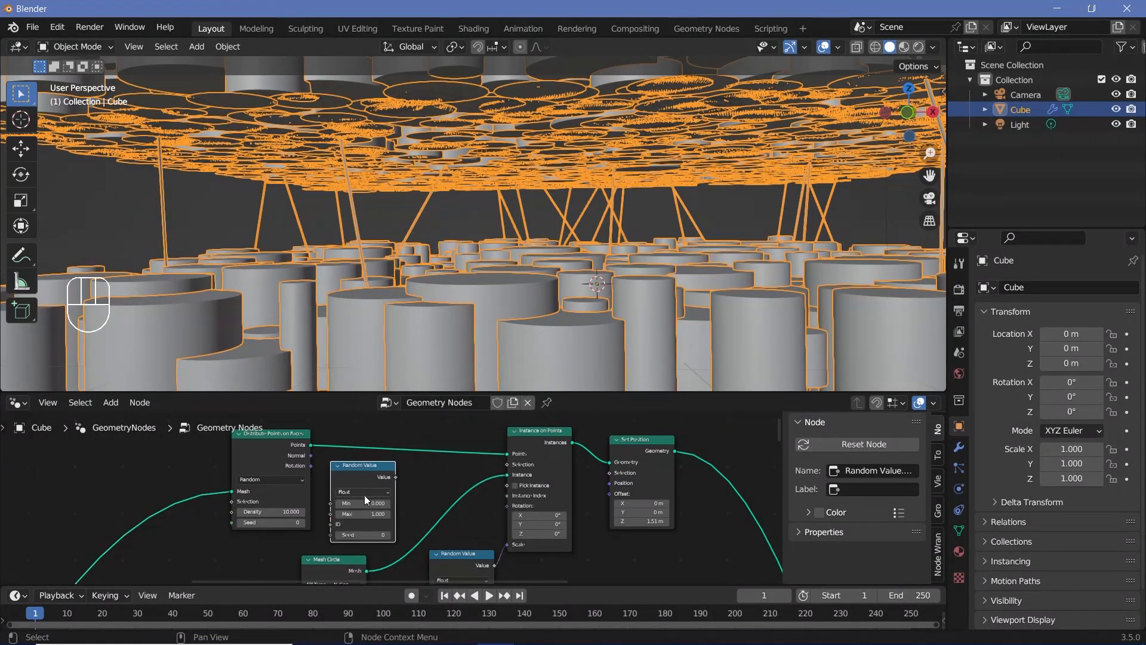
pyautogui.click(363, 493)
pyautogui.click(355, 531)
pyautogui.doubleClick(374, 502)
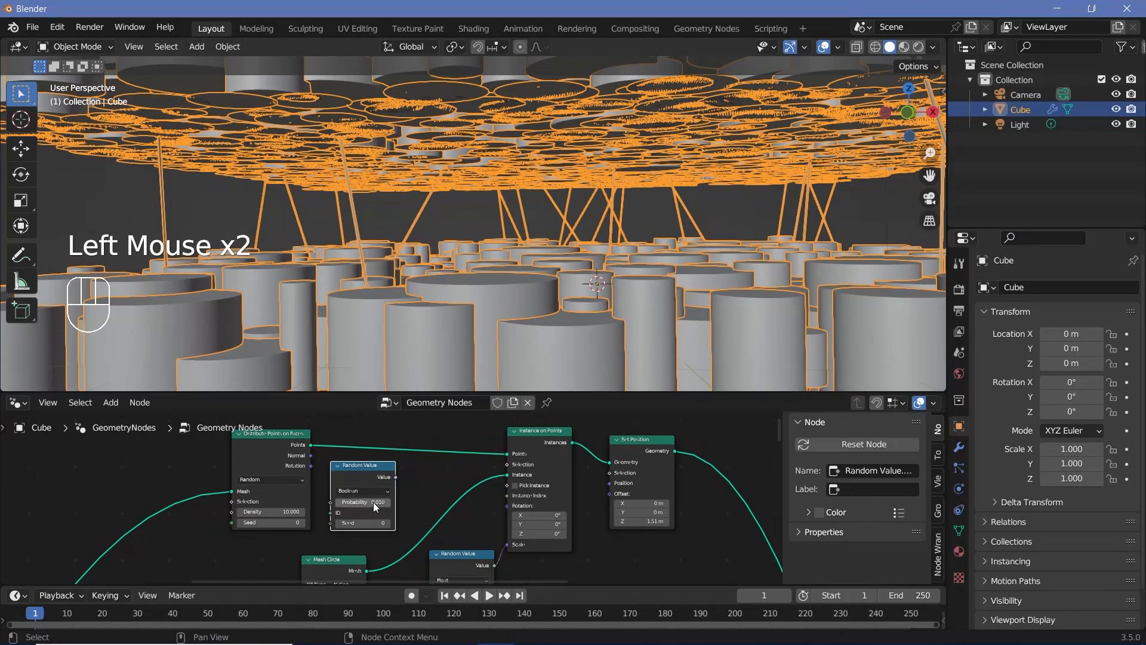
pyautogui.moveTo(395, 477); pyautogui.dragTo(518, 469)
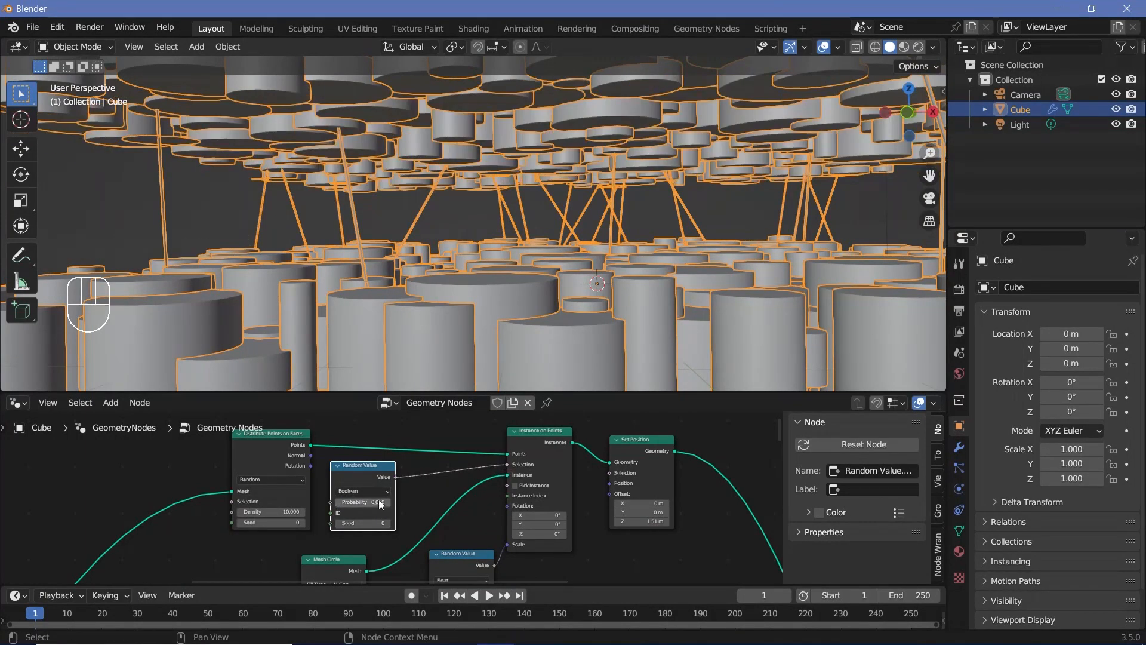
# Try a Probability of 0.1 on the Boolean Random Value node and settle on 0.075.
pyautogui.doubleClick(371, 501)
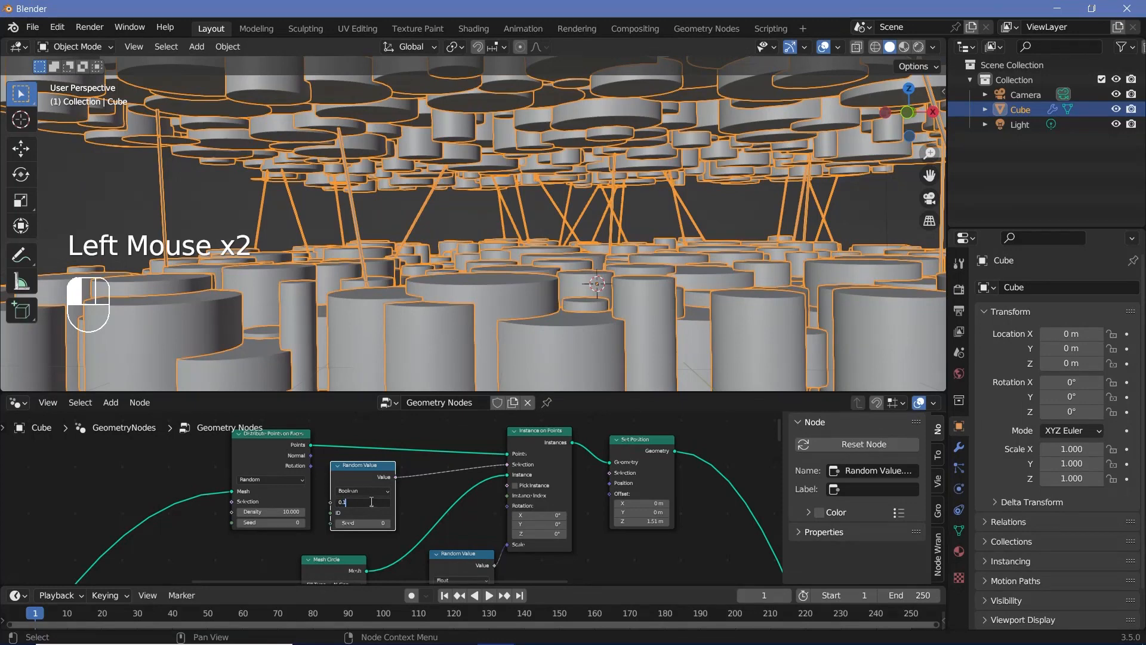
pyautogui.press('Return')
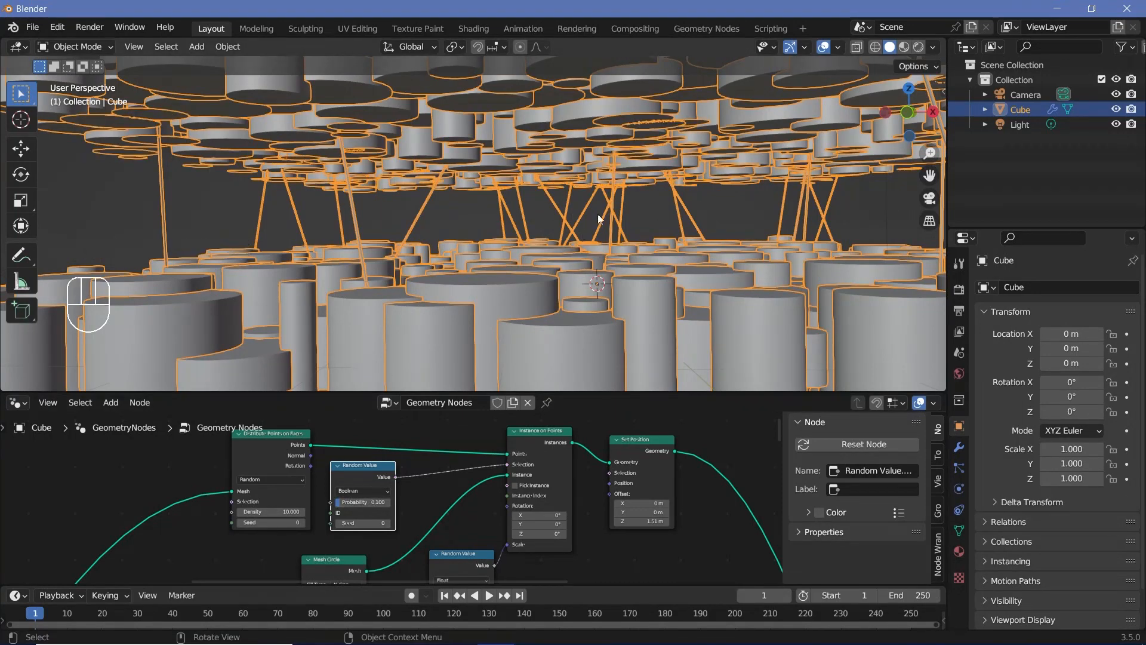
pyautogui.scroll(2, 391, 505)
pyautogui.click(373, 504)
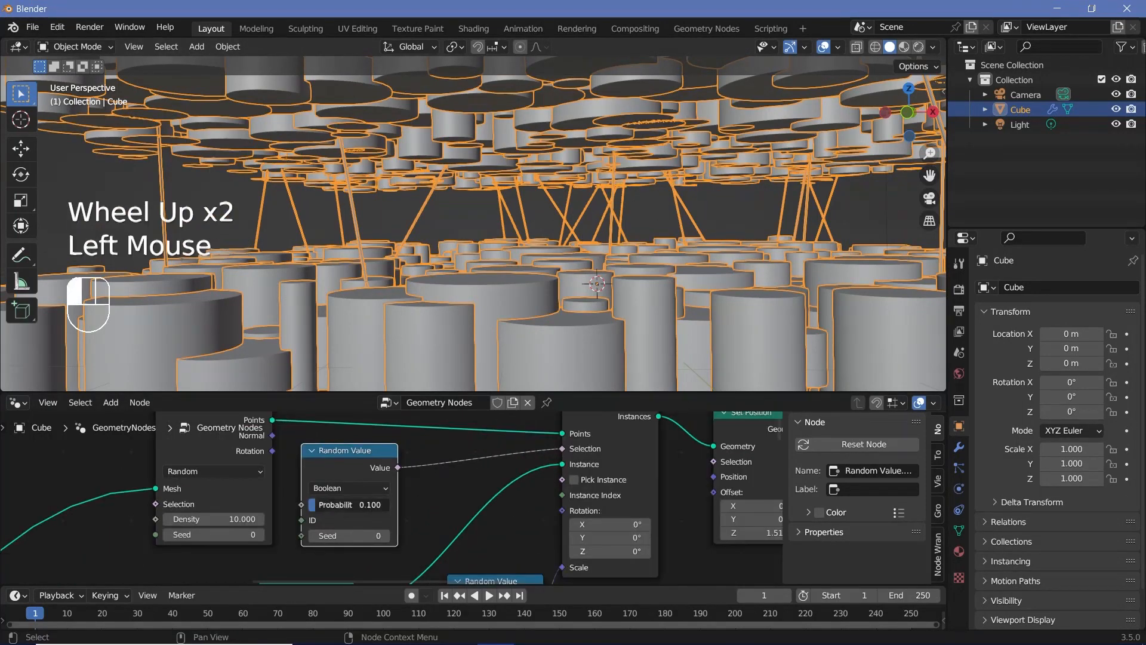
pyautogui.press('BackSpace')
pyautogui.write('0')
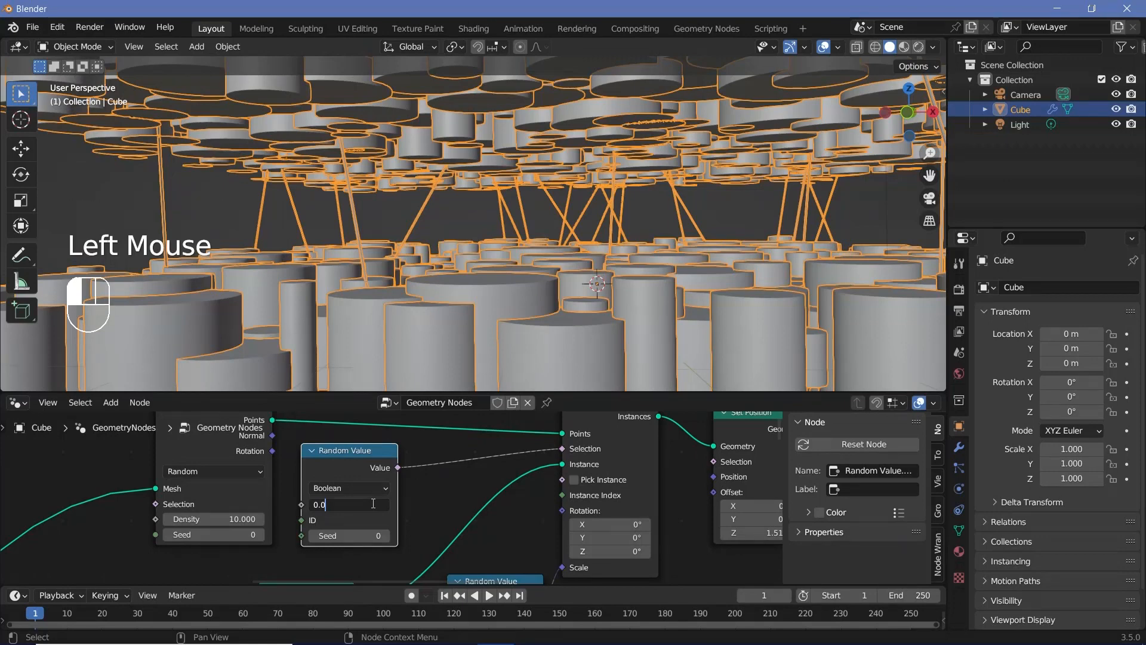
pyautogui.write('75')
pyautogui.press('Return')
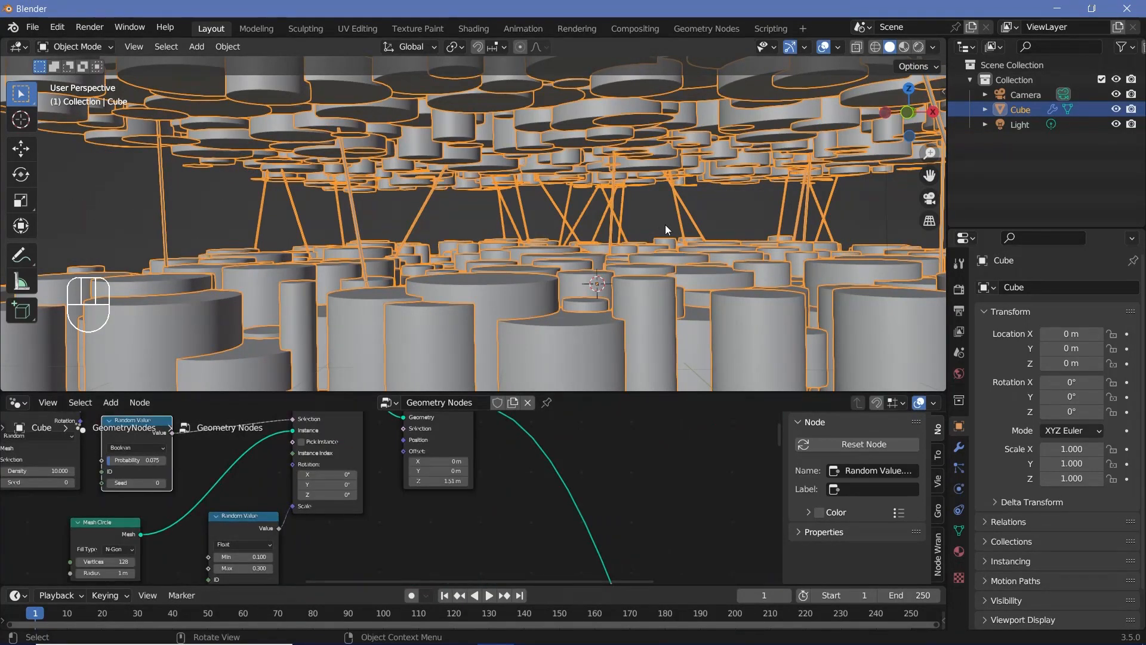
# Group the circle nodes, from Distribute Points on Faces to Set Position, in a frame labelled CircularLights.
pyautogui.scroll(-2, 469, 475)
pyautogui.moveTo(468, 475); pyautogui.dragTo(526, 495, button='middle')
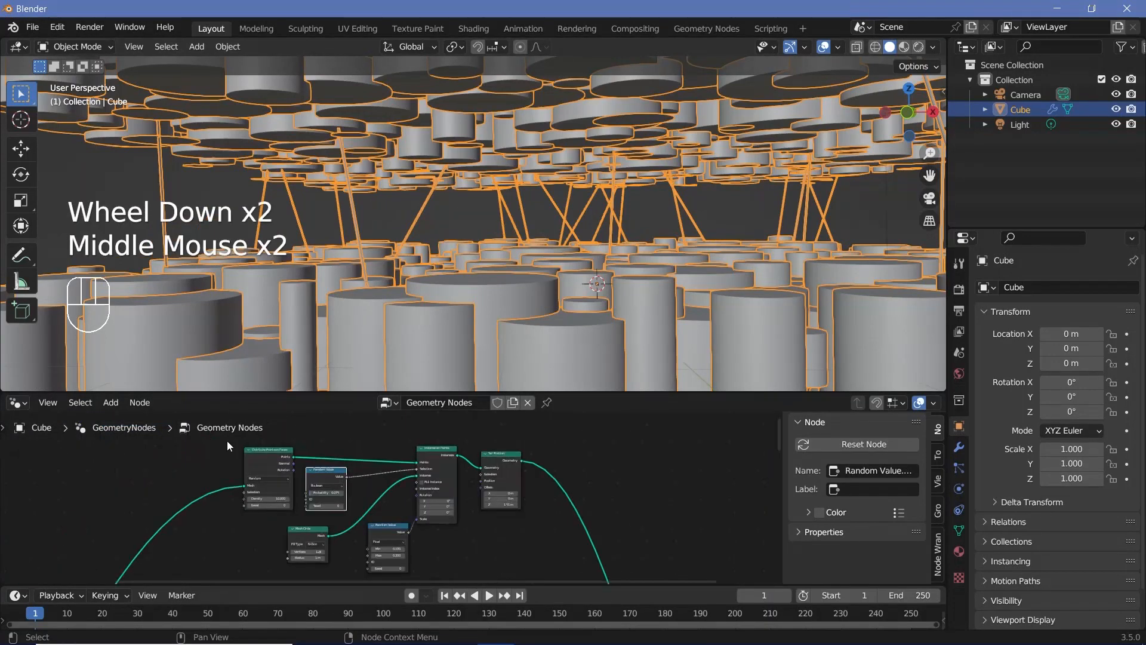
pyautogui.moveTo(227, 440); pyautogui.dragTo(531, 558)
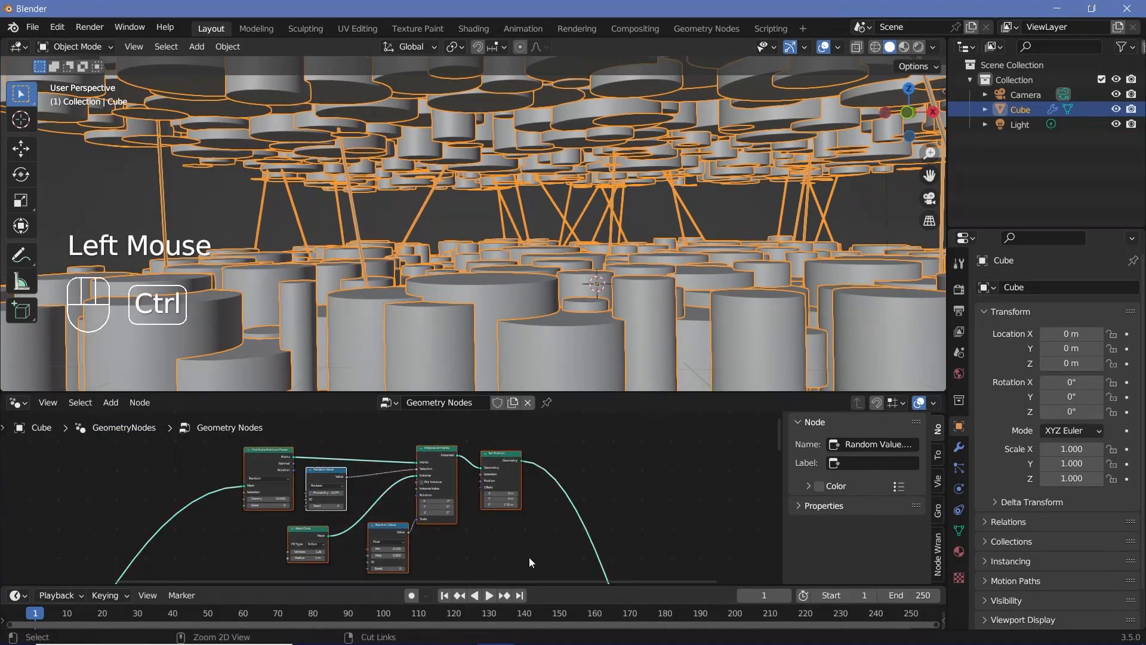
pyautogui.hotkey('ctrl', 'j')
pyautogui.click(856, 464)
pyautogui.write('CircularLights')
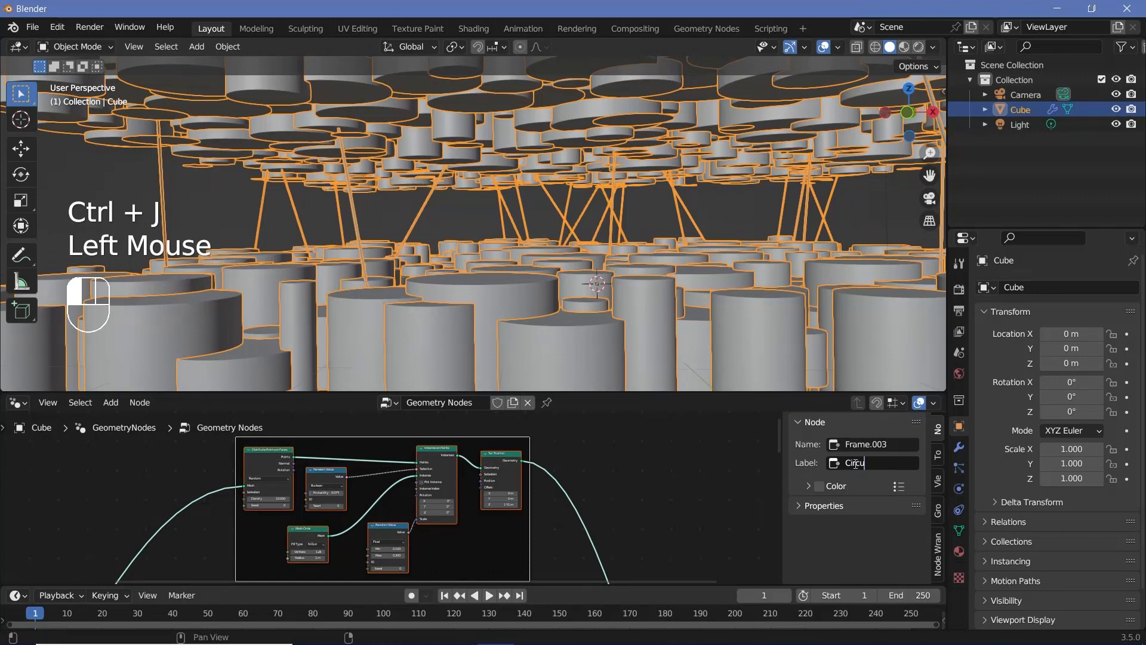
# Insert a Set Material node on the link that leaves the Floor frame's Instance on Points node and bypasses the Ceiling frame.
pyautogui.moveTo(490, 574); pyautogui.dragTo(442, 555, button='middle')
pyautogui.moveTo(334, 444); pyautogui.dragTo(297, 447)
pyautogui.click(336, 435)
pyautogui.scroll(4, 298, 457)
pyautogui.hotkey('shift', 'a')
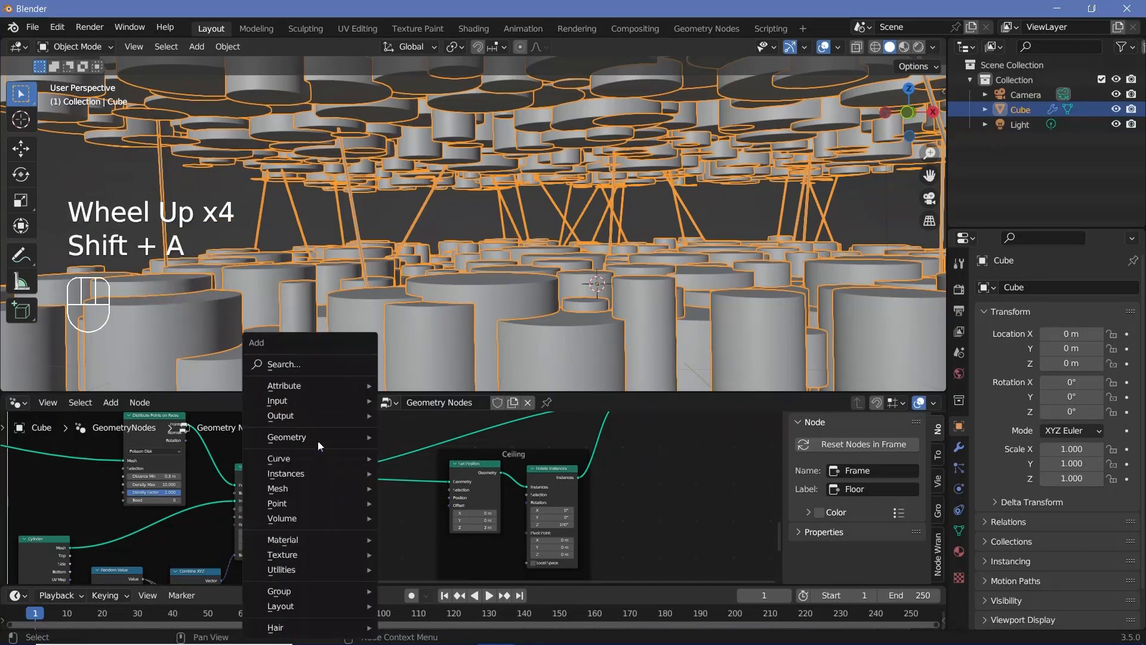
pyautogui.write('set mate')
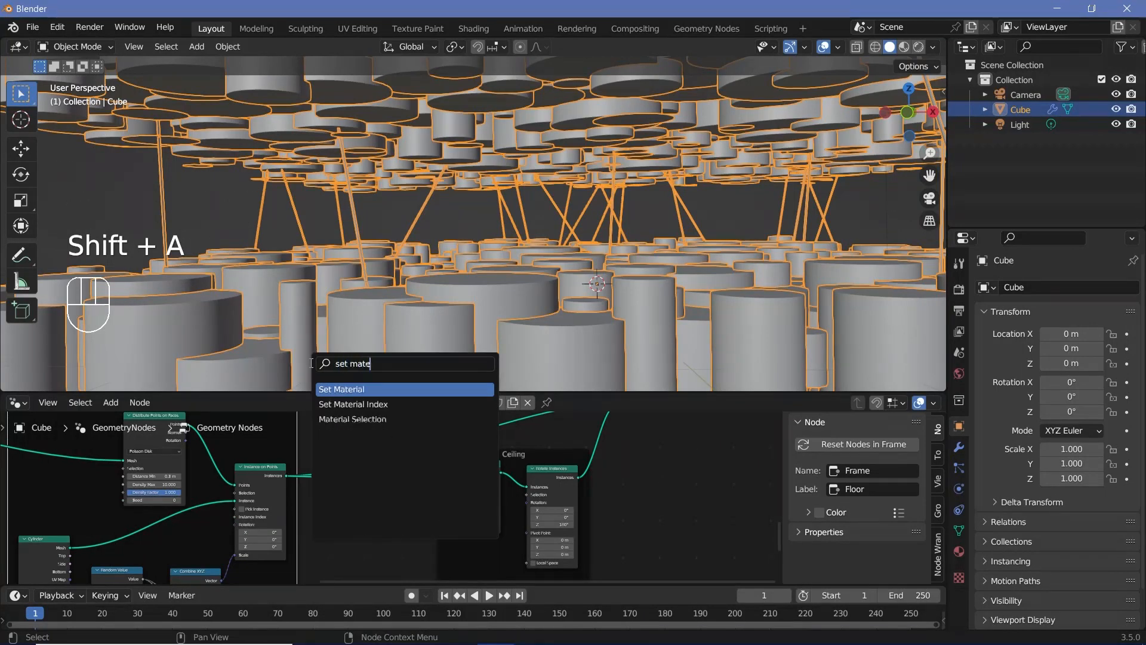
pyautogui.press('Return')
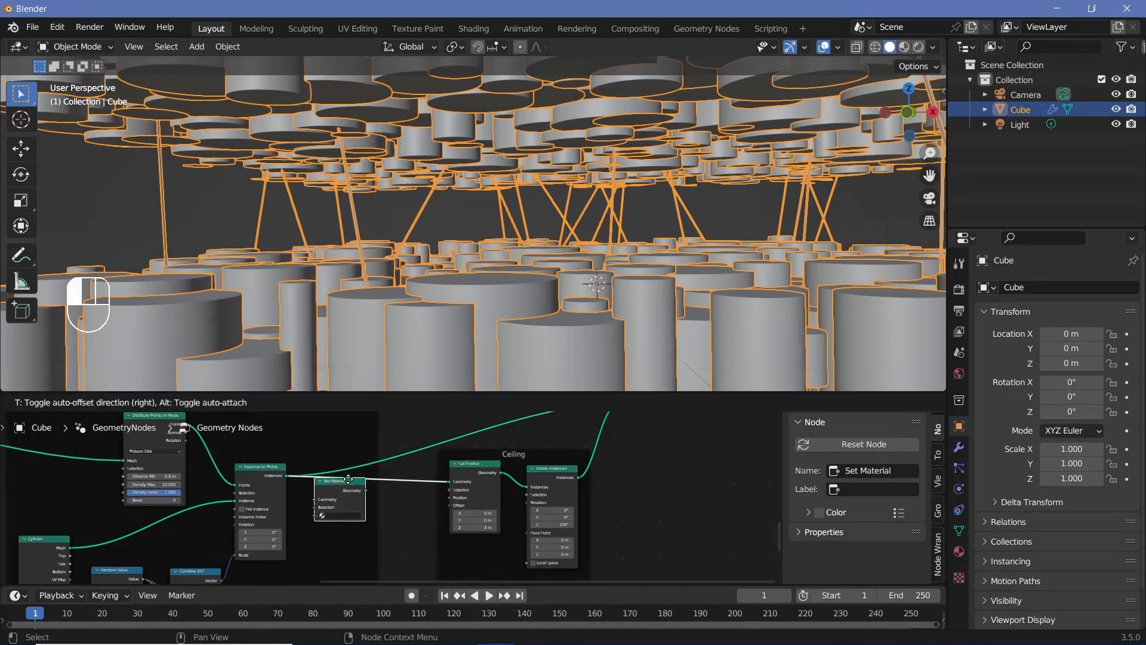
pyautogui.click(348, 480)
# Assign the existing material named Material in the floor's Set Material node.
pyautogui.scroll(3, 301, 524)
pyautogui.click(321, 518)
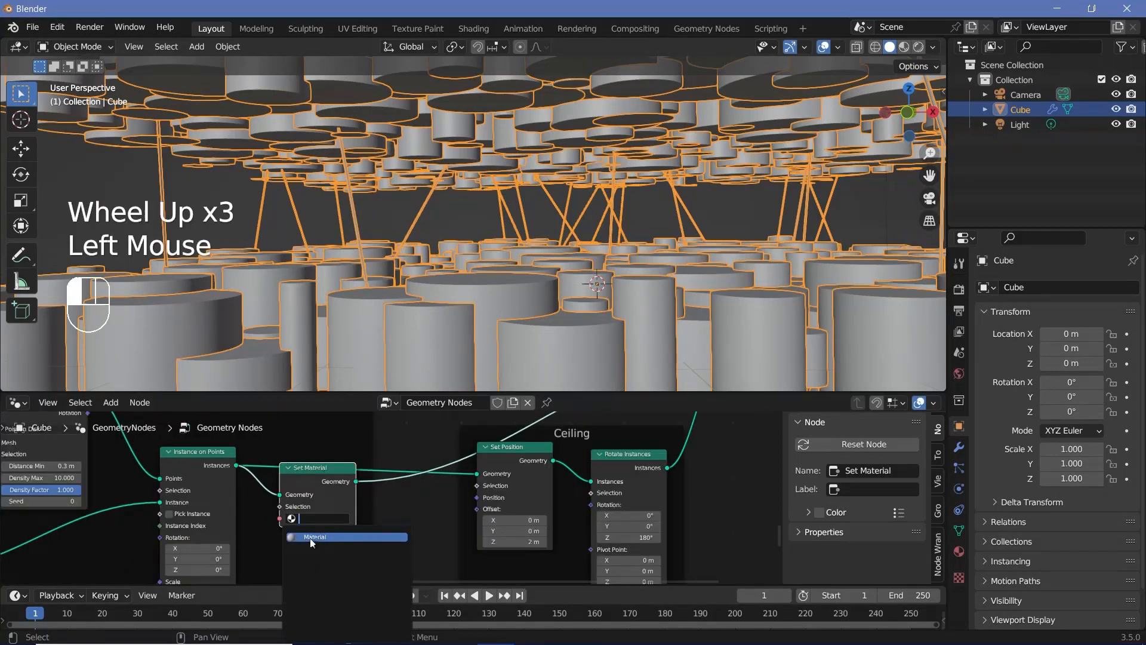
pyautogui.click(310, 539)
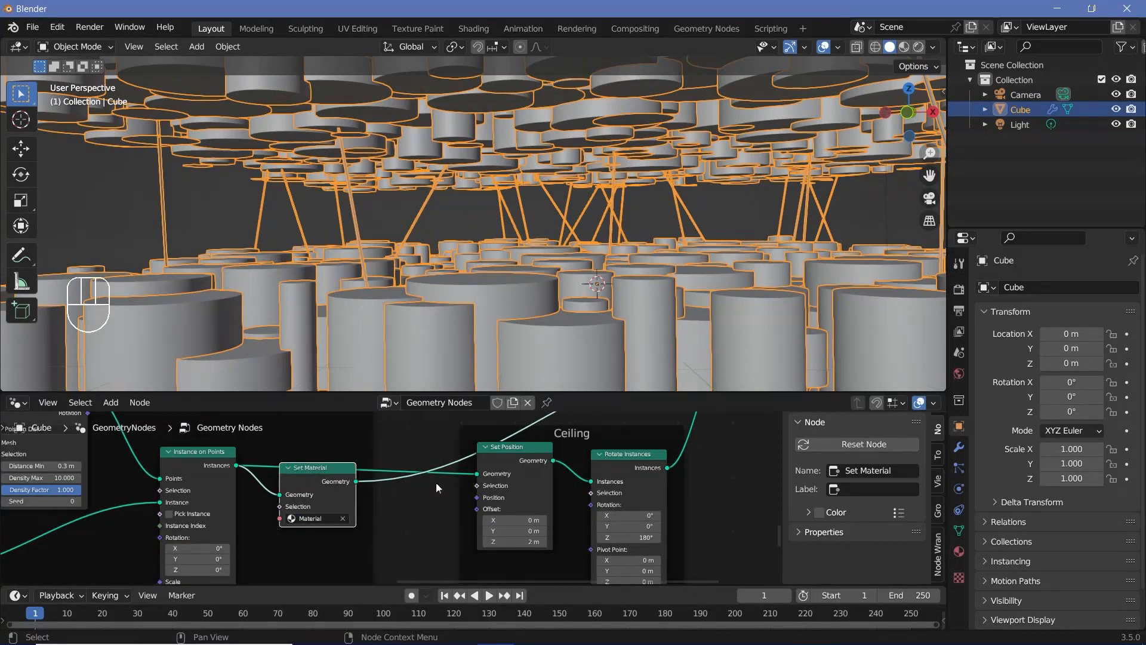
# Add a second material slot to the cube and create a new material in it.
pyautogui.click(959, 551)
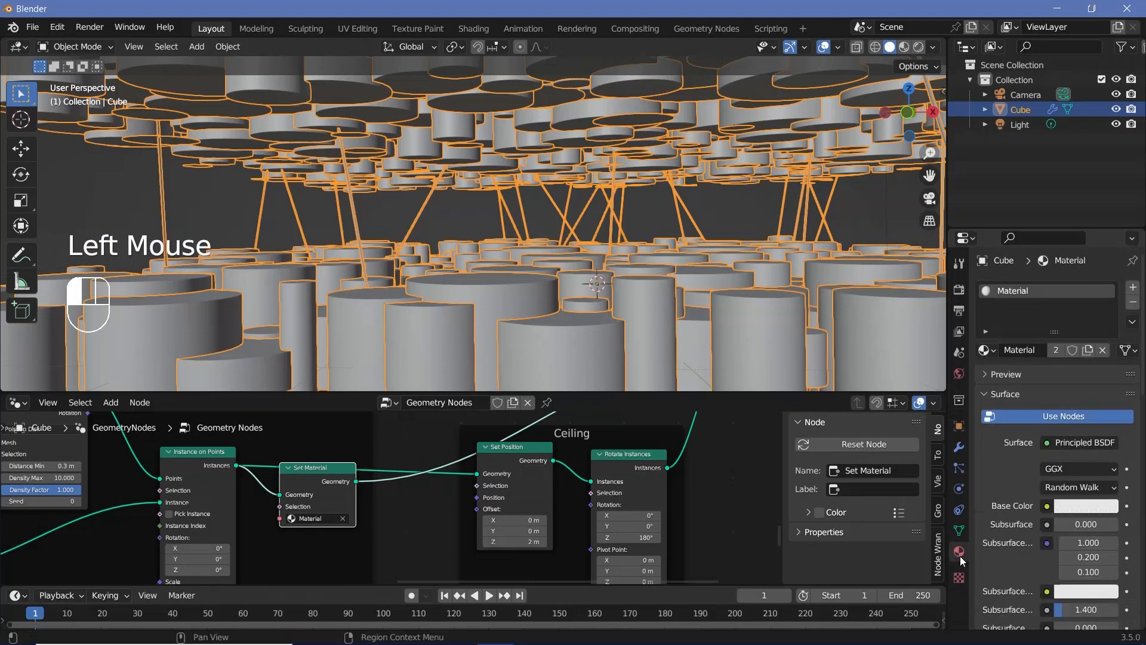
pyautogui.click(1133, 288)
pyautogui.click(1029, 379)
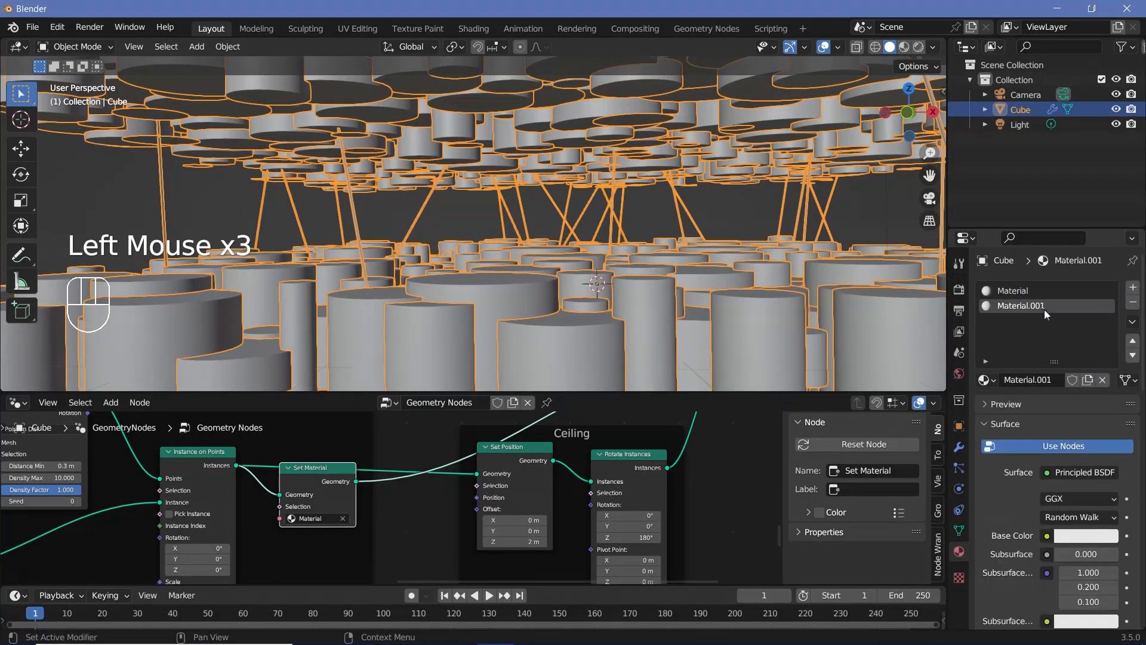
# Rename the cube's first material as floor.
pyautogui.click(1026, 292)
pyautogui.click(1029, 379)
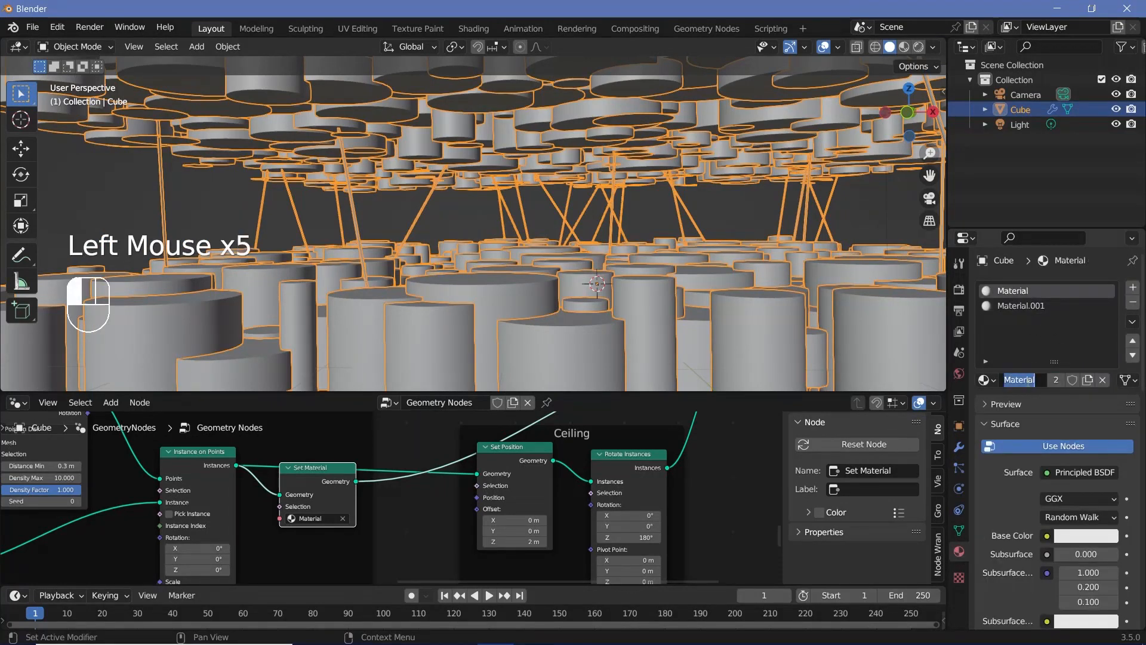
pyautogui.write('floor')
pyautogui.press('Return')
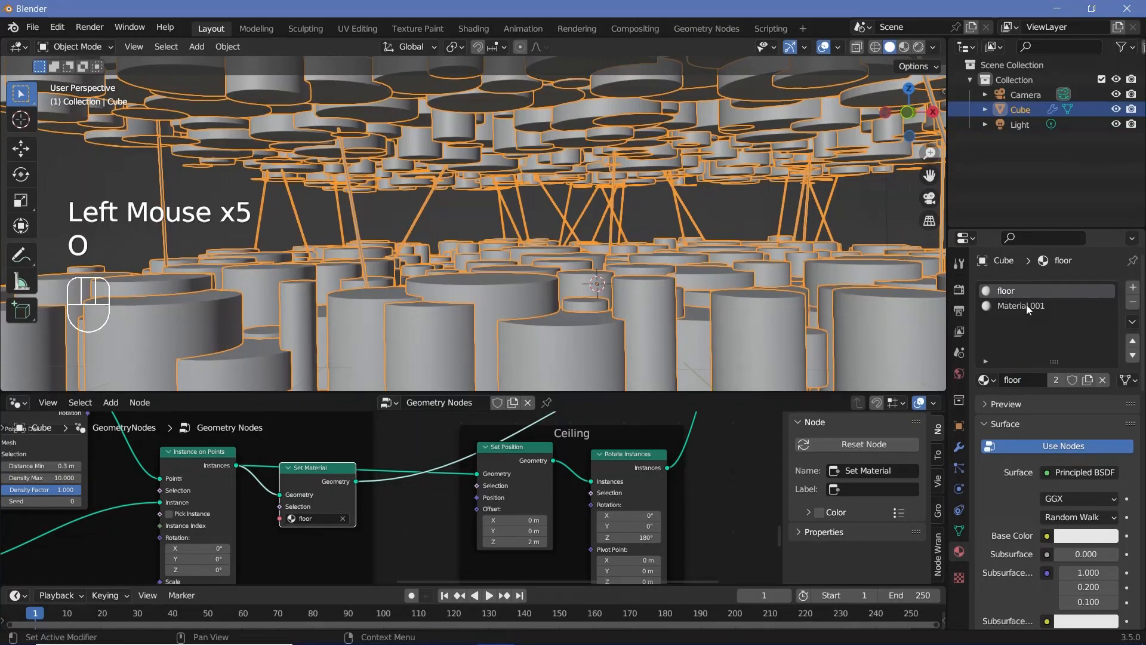
# Rename the cube's second material, Material.001.
pyautogui.click(1027, 305)
pyautogui.doubleClick(1019, 382)
pyautogui.write('C')
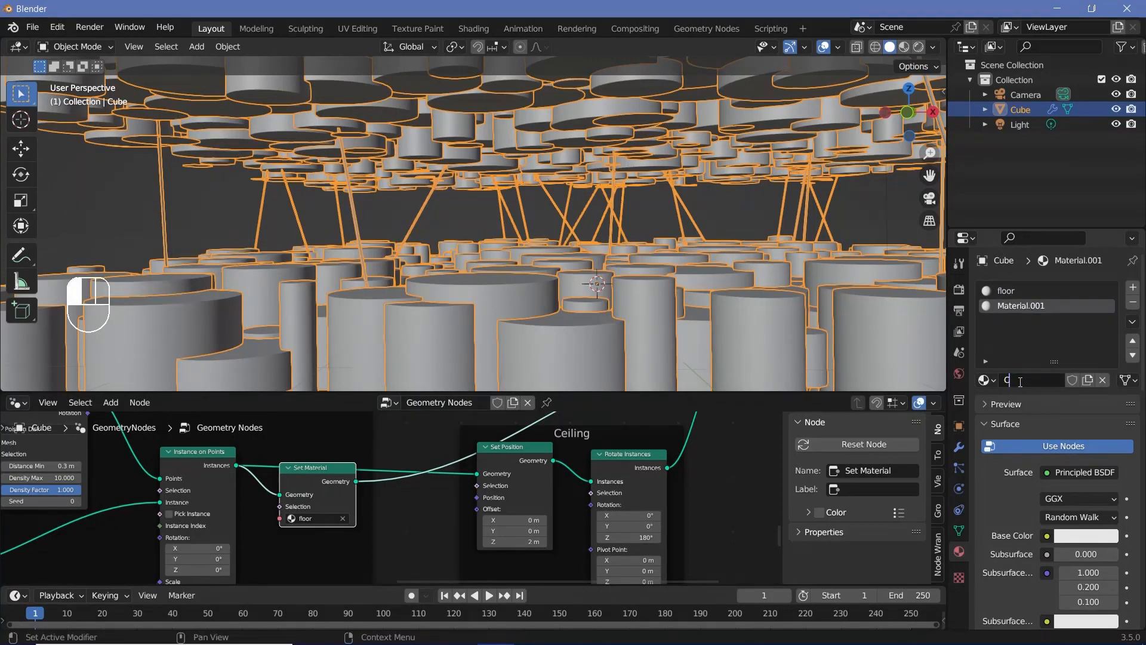
# Name the second material Ceiling and add a third material named LightsOn to the cube.
pyautogui.write('eiling')
pyautogui.press('Return')
pyautogui.click(1133, 287)
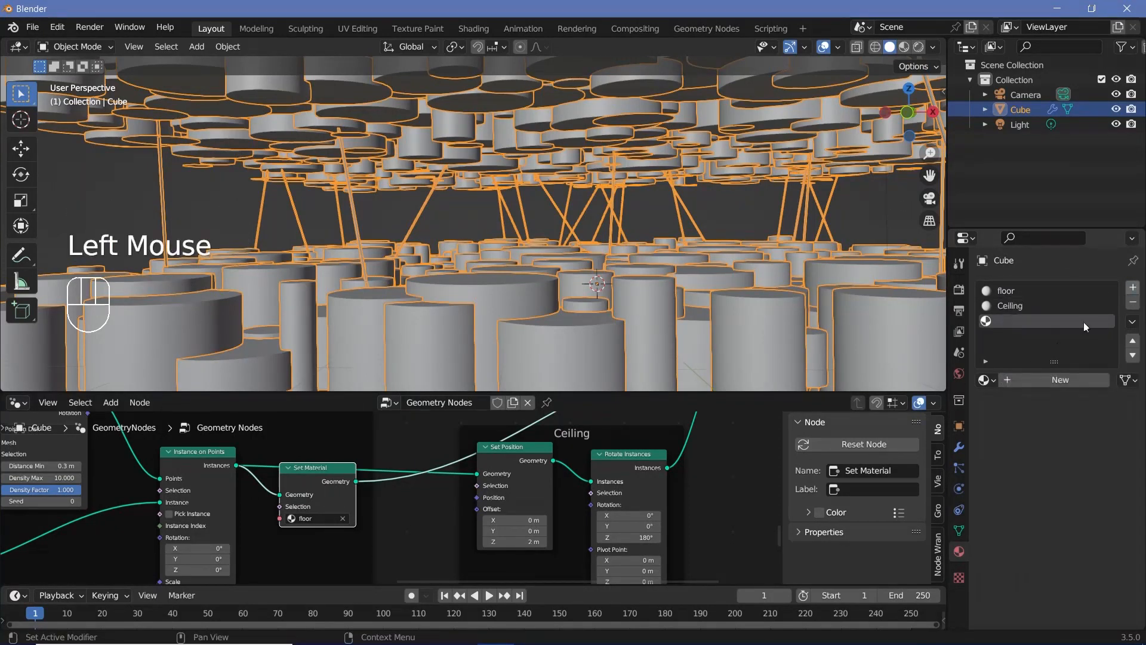
pyautogui.click(1033, 380)
pyautogui.doubleClick(1022, 380)
pyautogui.press('BackSpace')
pyautogui.write('Ligh')
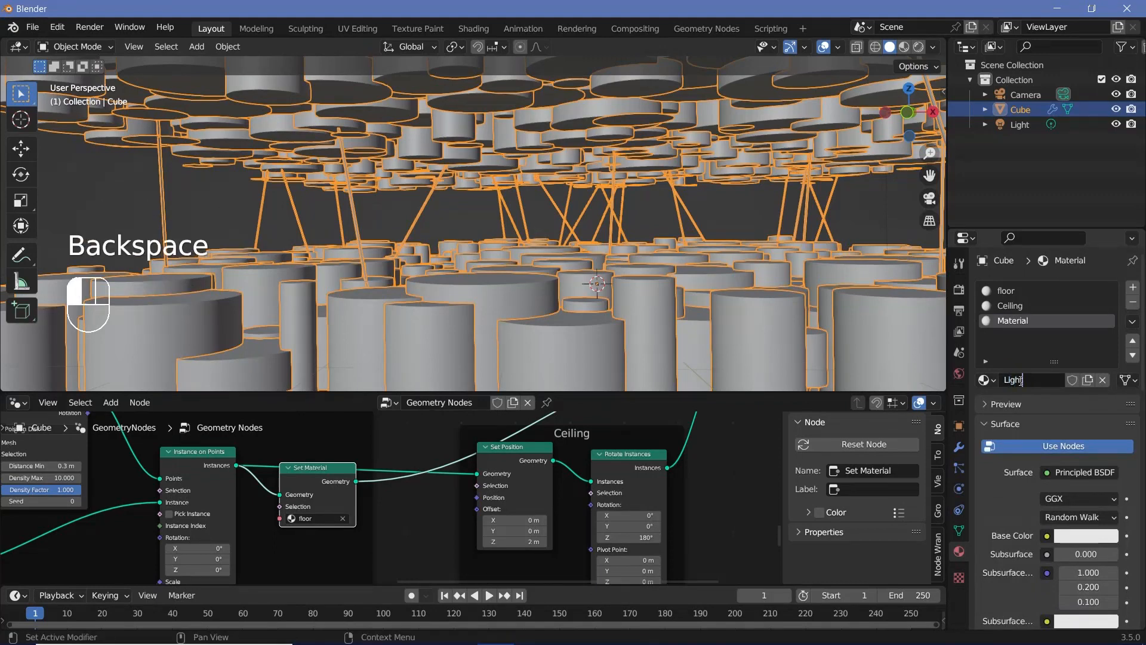
pyautogui.write('tsOn')
pyautogui.press('Return')
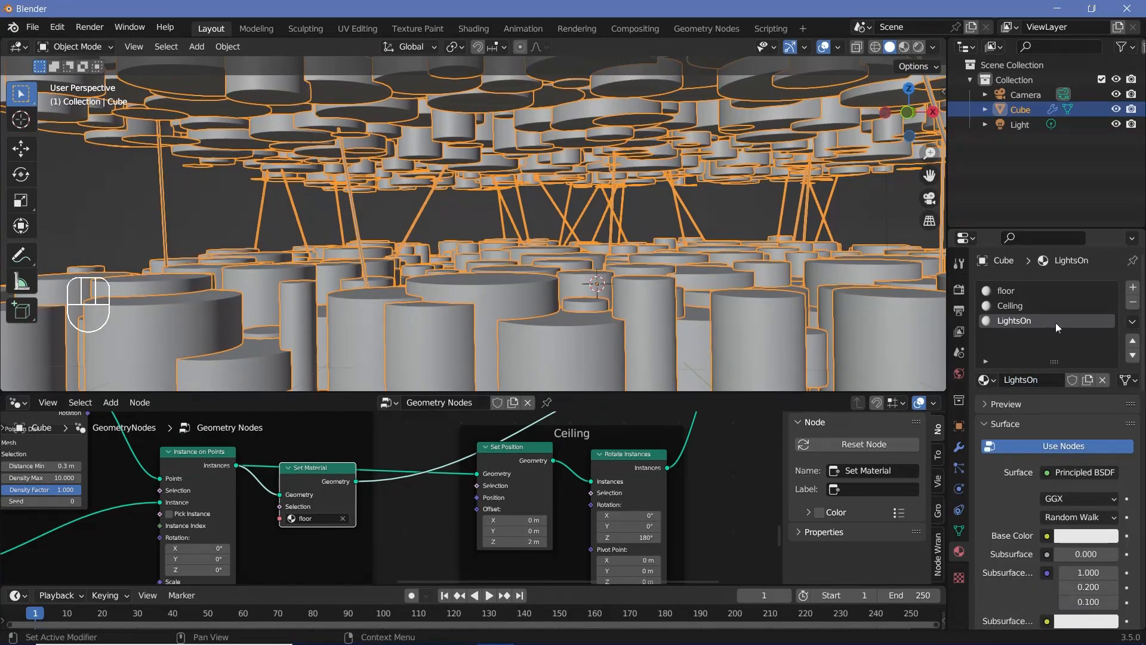
# Add a fourth material slot to the cube with a new material named LightsBlink1.
pyautogui.click(1133, 287)
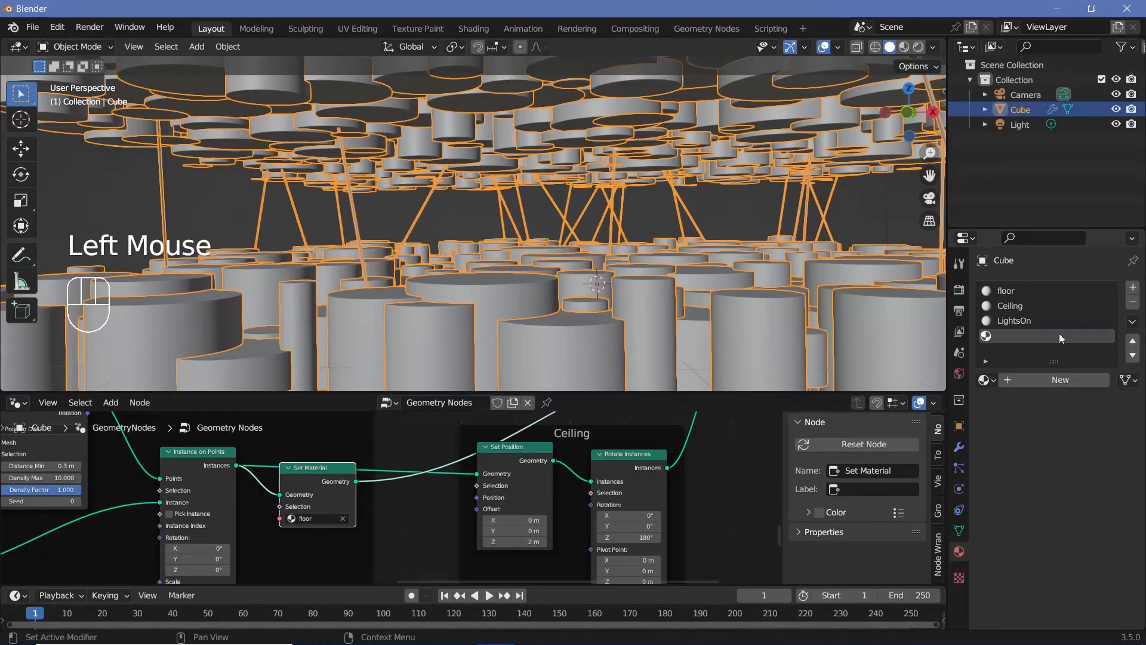
pyautogui.click(1040, 380)
pyautogui.click(1024, 381)
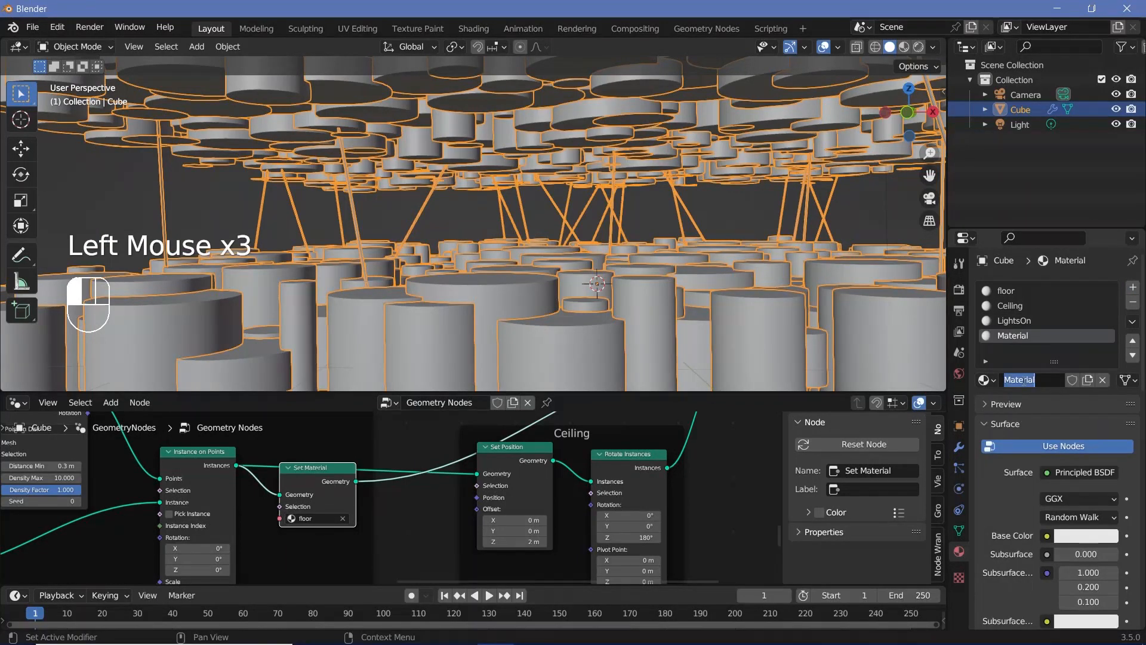
pyautogui.write('Lght')
pyautogui.press('BackSpace')
pyautogui.press('BackSpace')
pyautogui.press('BackSpace')
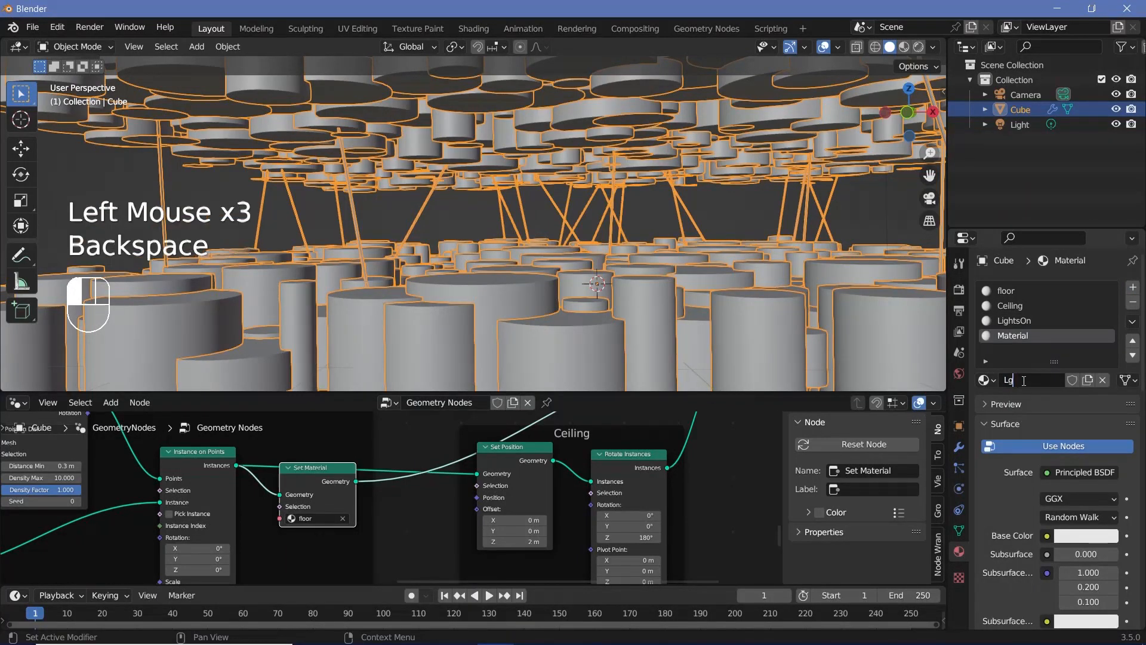
pyautogui.write('ightsBlink1')
pyautogui.press('Return')
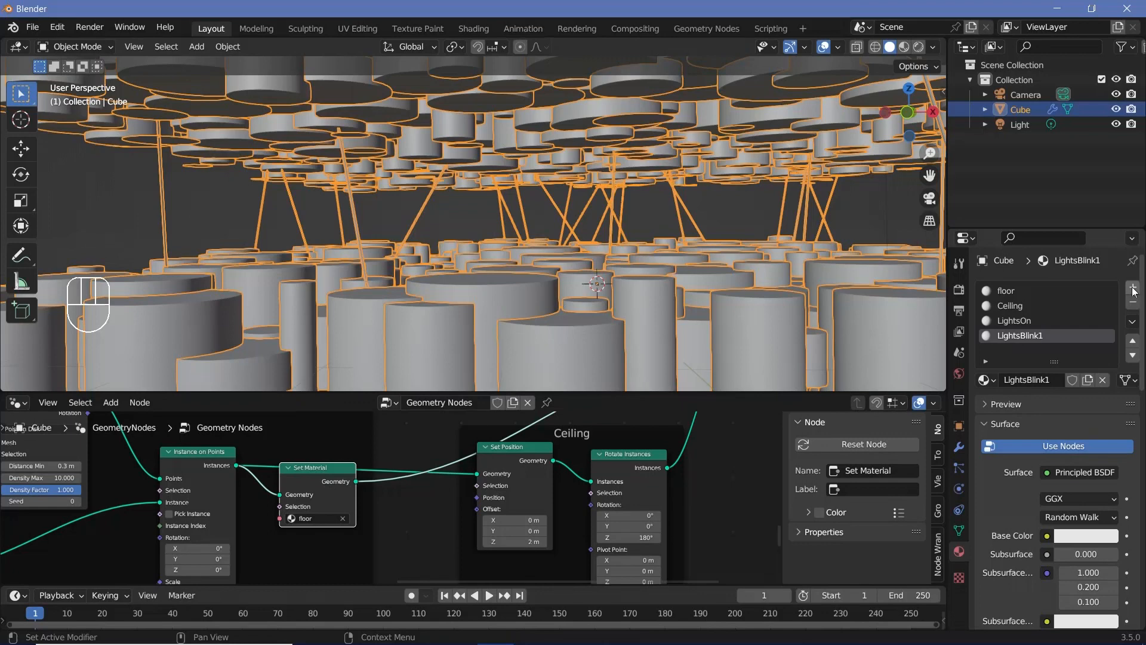
# Add an empty fifth material slot below LightsBlink1 and leave it selected.
pyautogui.click(1133, 288)
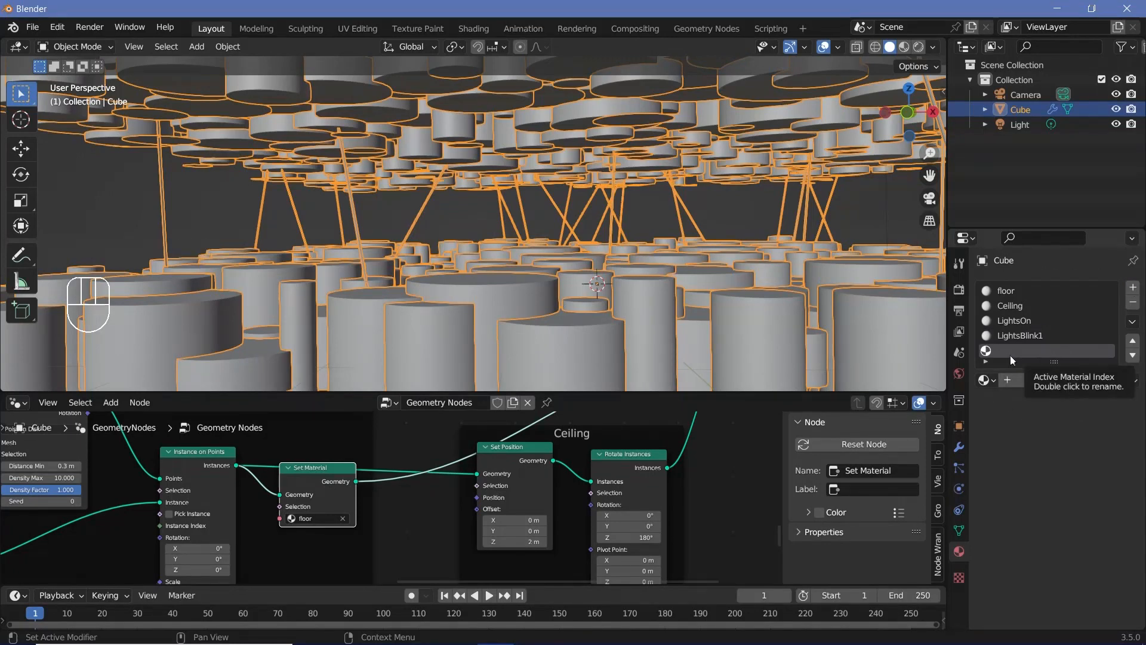
pyautogui.click(1015, 336)
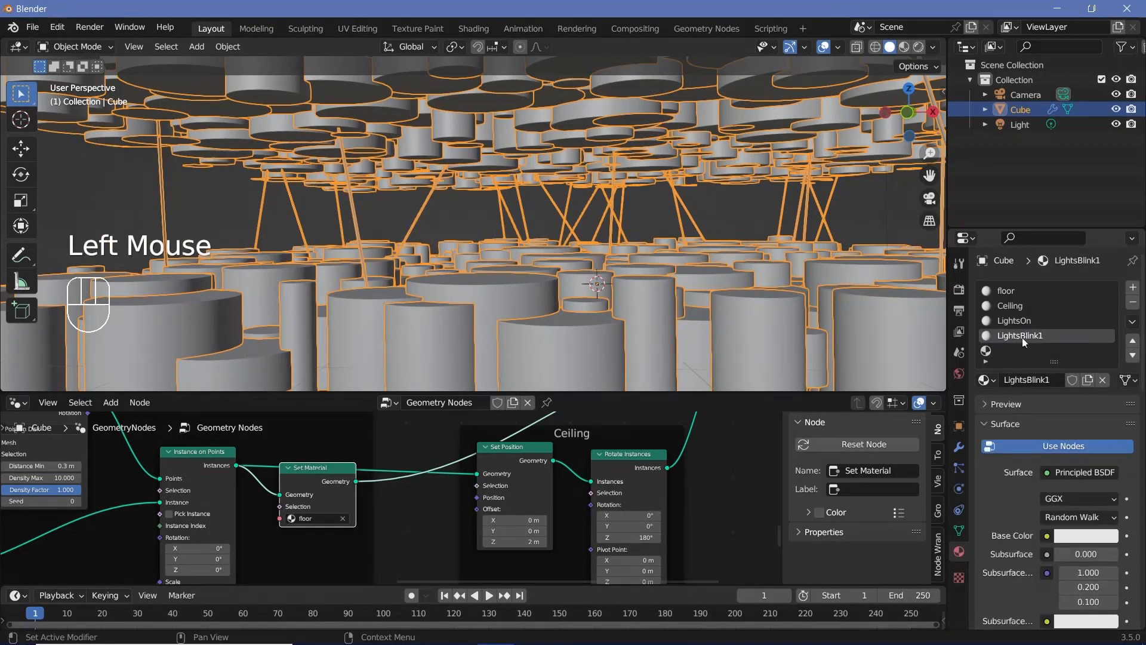
pyautogui.click(1012, 352)
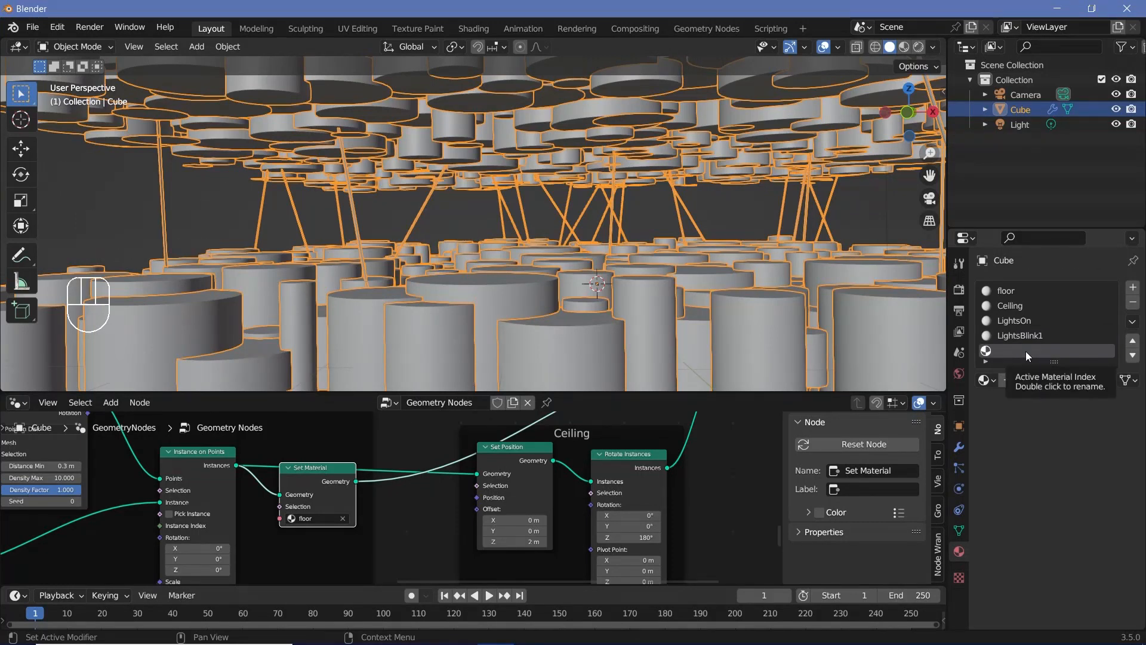
# Duplicate the floor Set Material node and insert the copy between Instance on Points and the original.
pyautogui.scroll(-1, 385, 493)
pyautogui.scroll(4, 444, 476)
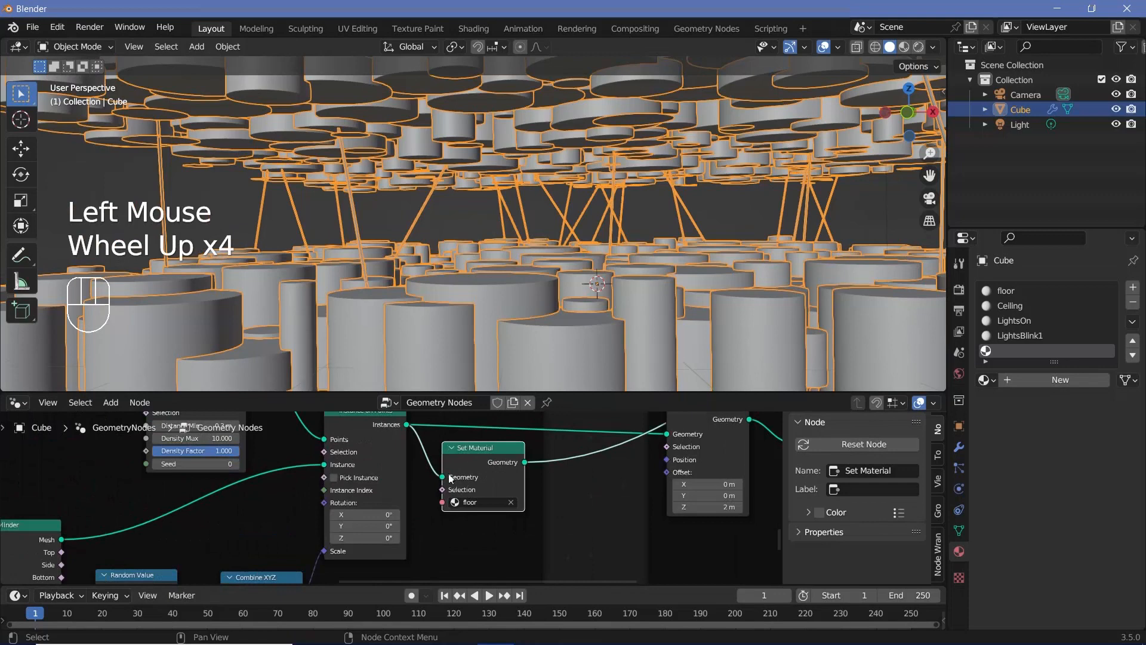
pyautogui.scroll(-1, 445, 475)
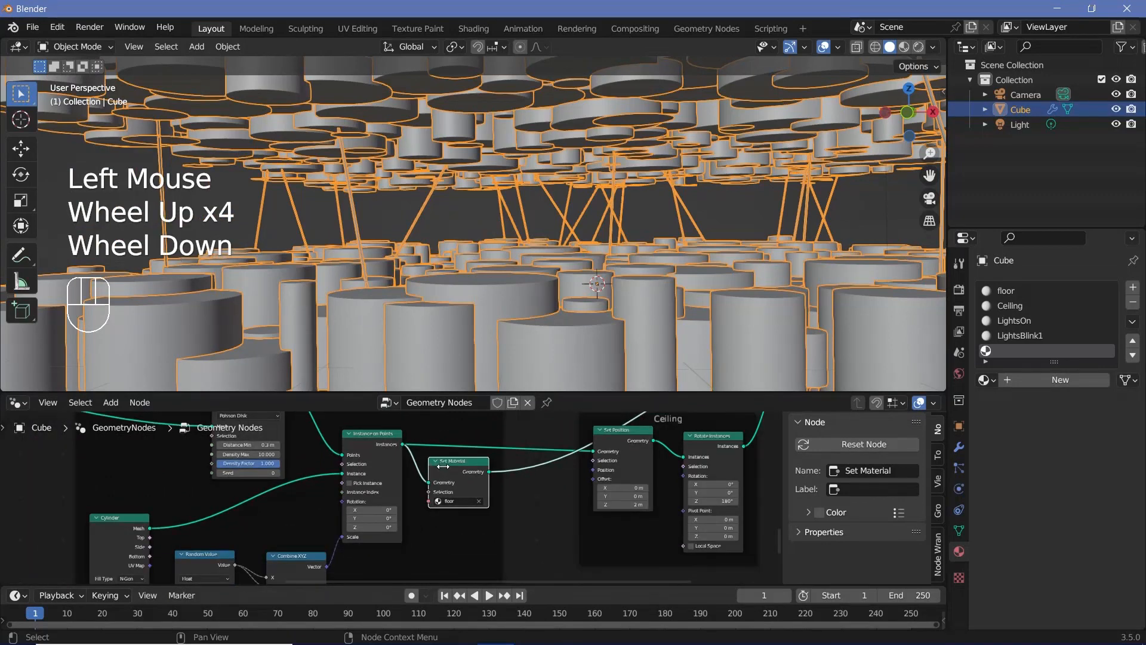
pyautogui.moveTo(445, 476); pyautogui.dragTo(482, 483, button='middle')
pyautogui.scroll(1, 512, 450)
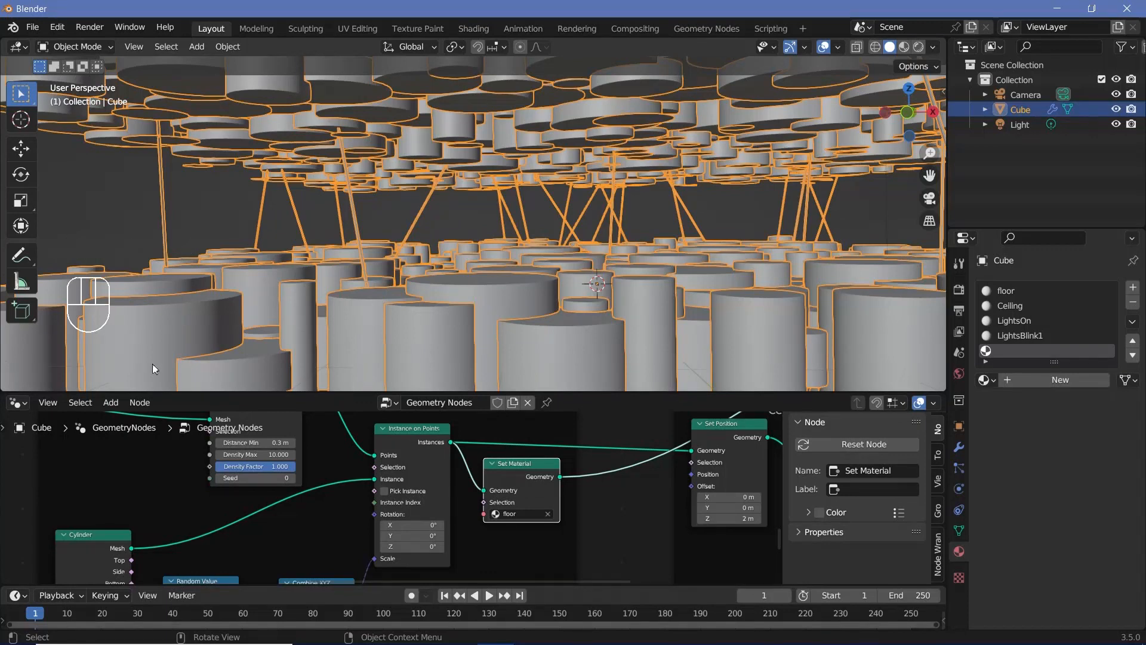
pyautogui.moveTo(382, 447); pyautogui.dragTo(343, 516, button='middle')
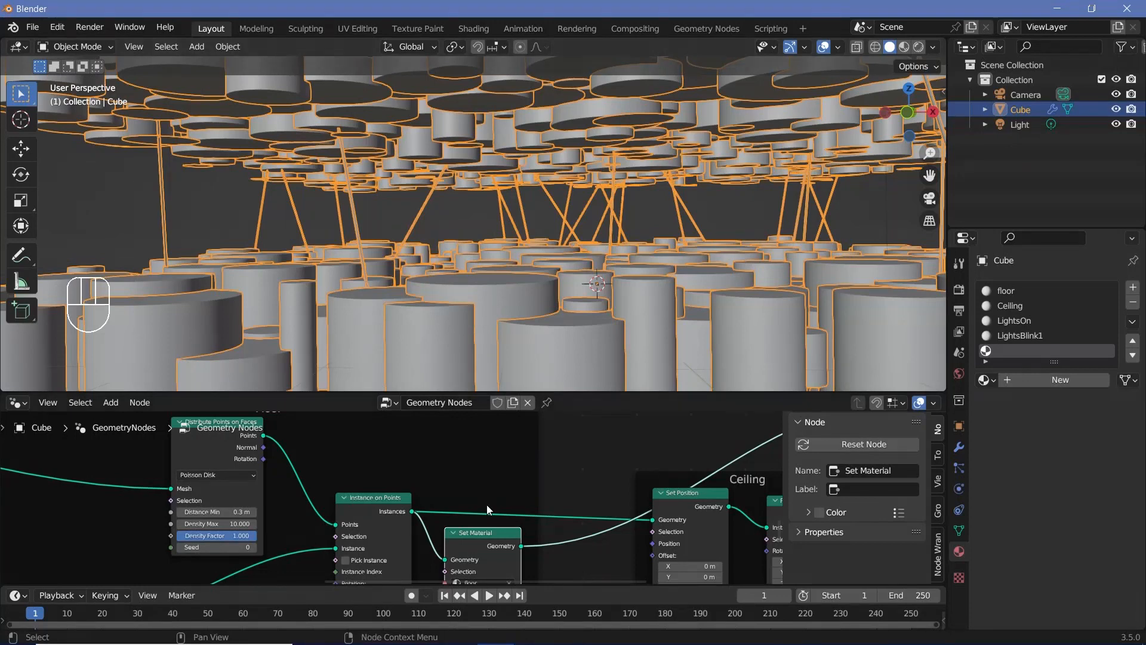
pyautogui.moveTo(465, 545); pyautogui.dragTo(546, 544)
pyautogui.click(541, 538)
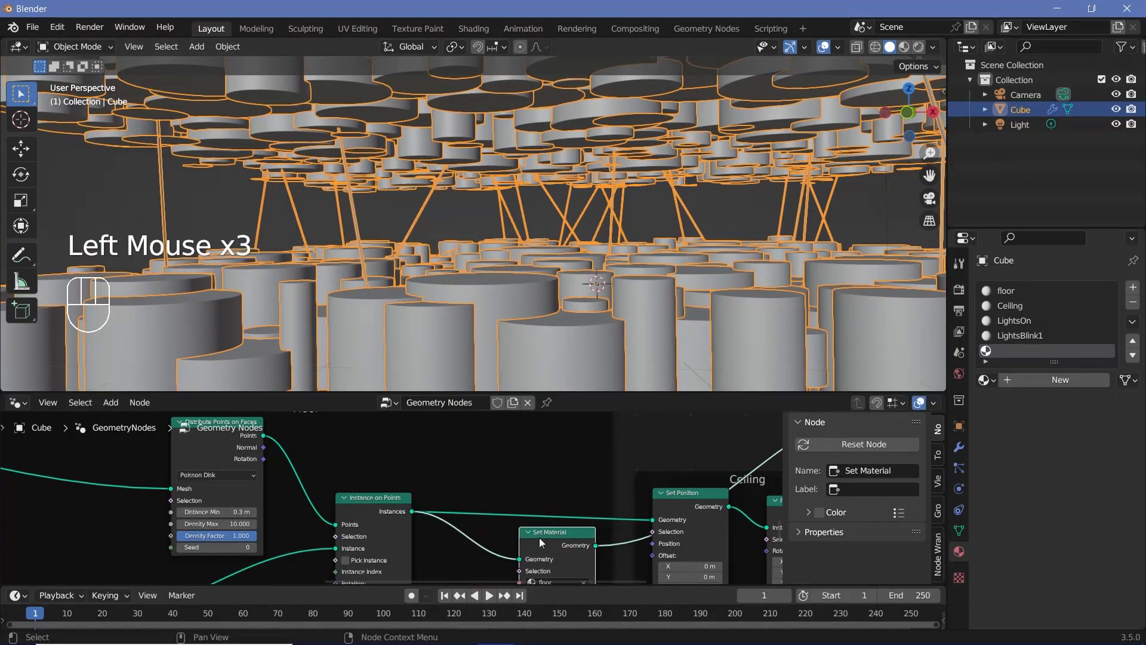
pyautogui.hotkey('shift', 'd')
pyautogui.click(472, 537)
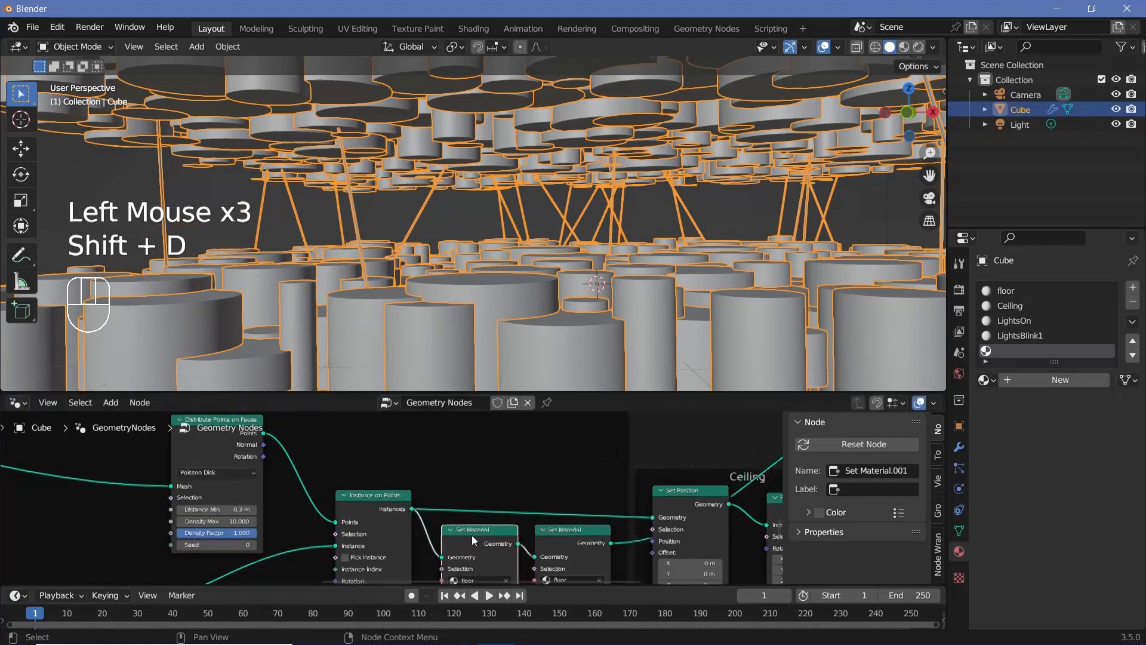
# Assign the Ceiling material to the duplicated Set Material node and space the two Set Material nodes apart.
pyautogui.moveTo(524, 529); pyautogui.dragTo(506, 452, button='middle')
pyautogui.moveTo(556, 482); pyautogui.dragTo(448, 533, button='middle')
pyautogui.scroll(-2, 615, 486)
pyautogui.moveTo(592, 483); pyautogui.dragTo(659, 475)
pyautogui.scroll(-2, 690, 440)
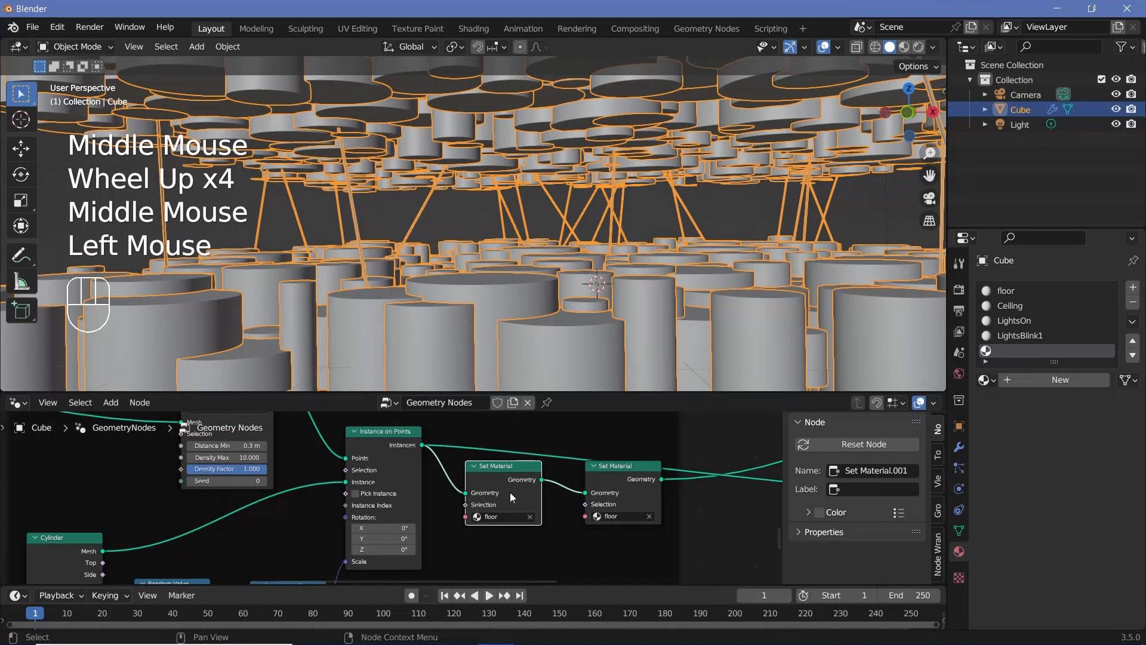
pyautogui.scroll(3, 511, 491)
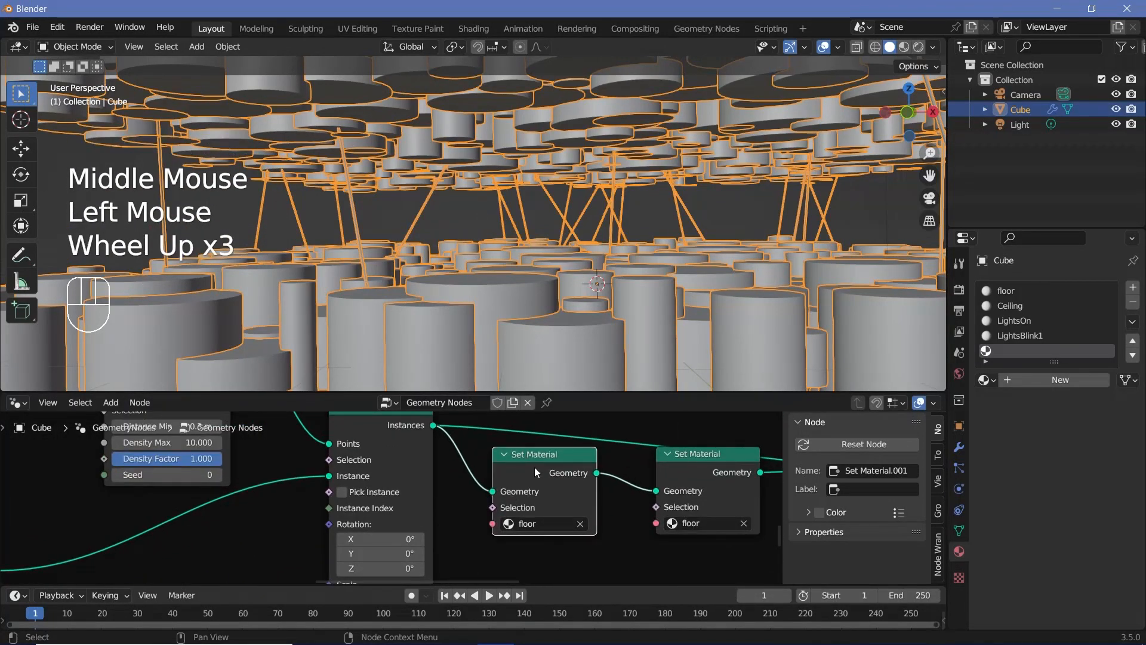
pyautogui.click(579, 523)
pyautogui.click(579, 523)
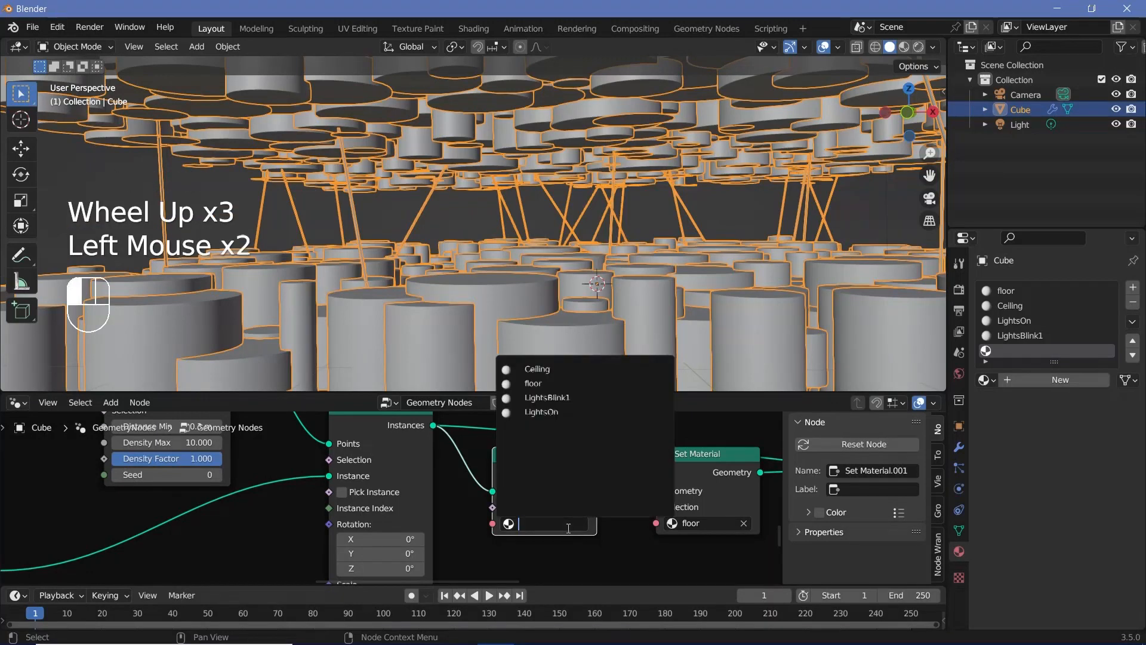
pyautogui.click(539, 367)
pyautogui.moveTo(696, 511); pyautogui.dragTo(696, 517)
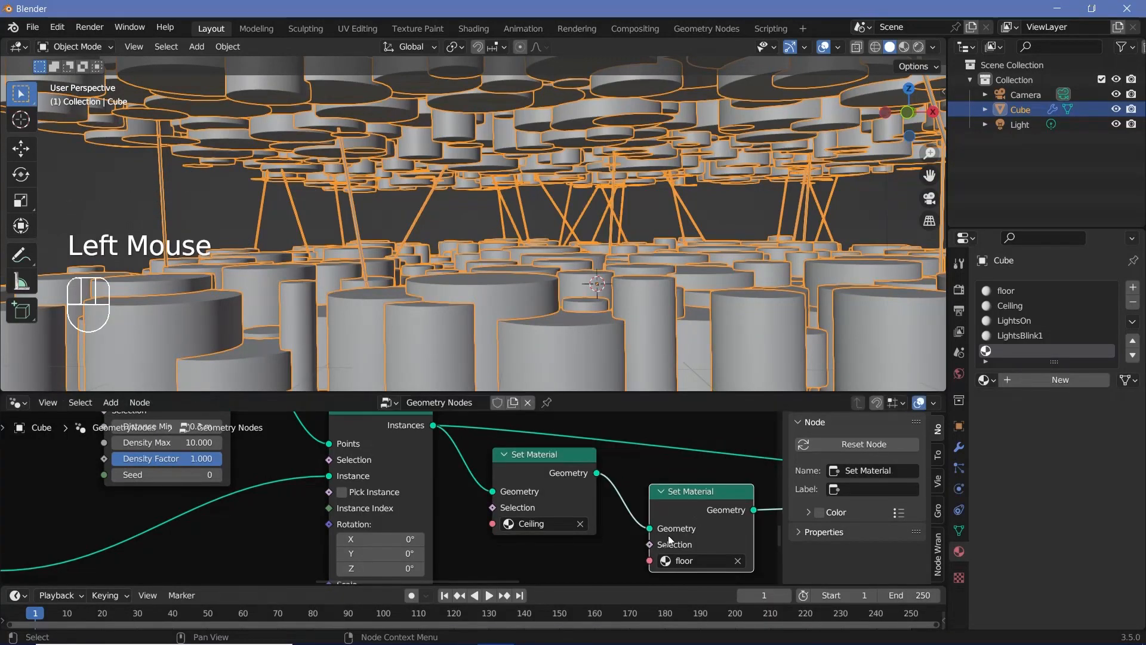
# Connect the Cylinder node's Top output to the Selection input of the floor Set Material node.
pyautogui.scroll(-2, 583, 545)
pyautogui.moveTo(478, 552); pyautogui.dragTo(202, 525, button='middle')
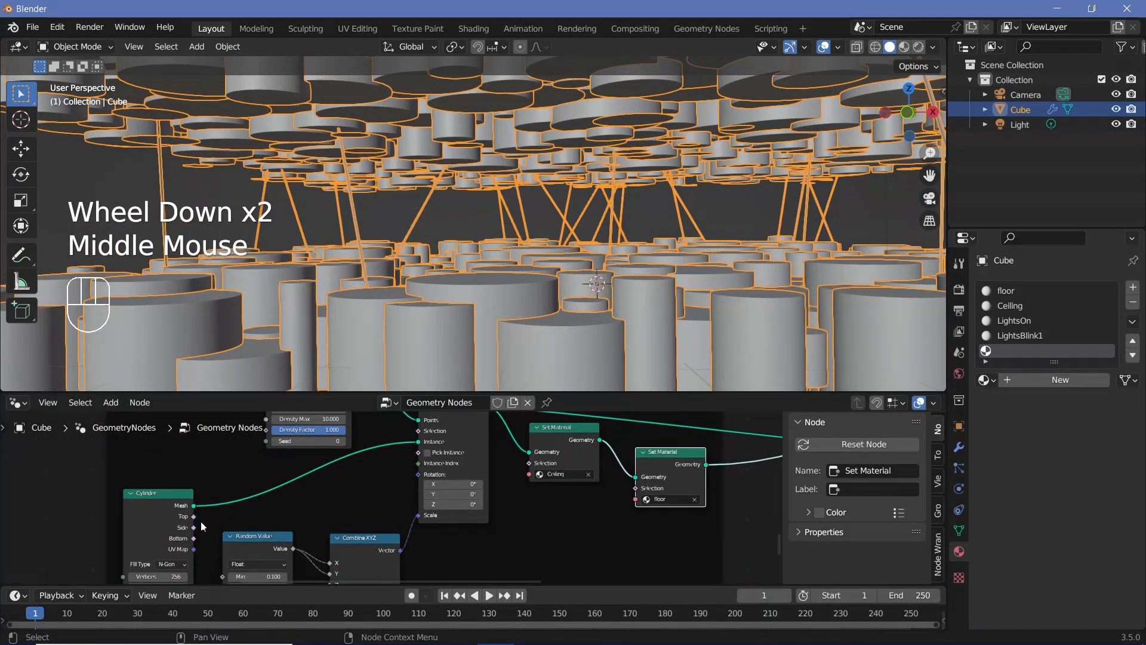
pyautogui.click(166, 504)
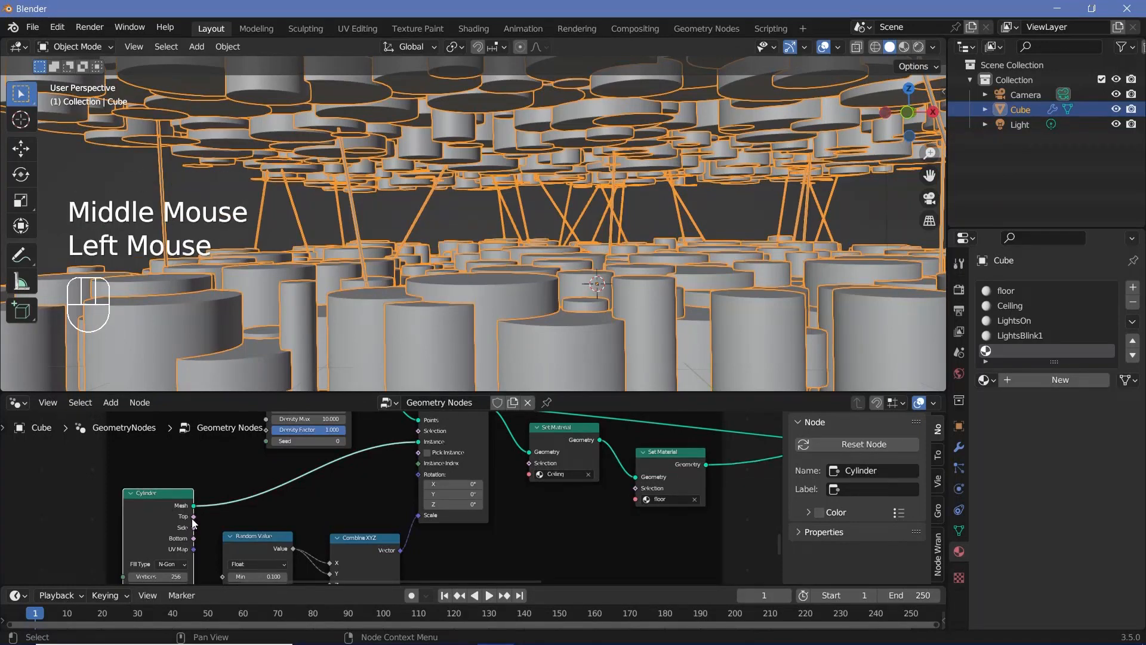
pyautogui.click(192, 519)
pyautogui.moveTo(197, 517); pyautogui.dragTo(647, 497)
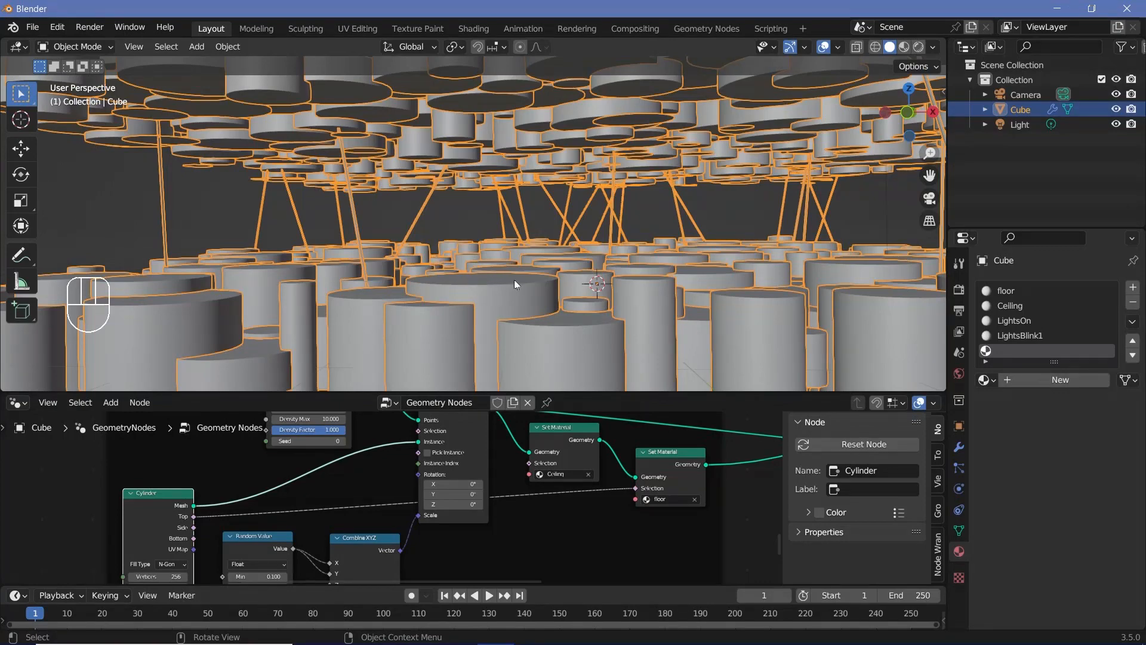
# Connect the Ceiling Set Material node's Geometry output to the Set Position node in the Ceiling frame.
pyautogui.moveTo(515, 279); pyautogui.dragTo(582, 250, button='middle')
pyautogui.moveTo(649, 453); pyautogui.dragTo(391, 484, button='middle')
pyautogui.moveTo(687, 468); pyautogui.dragTo(676, 514, button='middle')
pyautogui.click(223, 455)
pyautogui.click(338, 499)
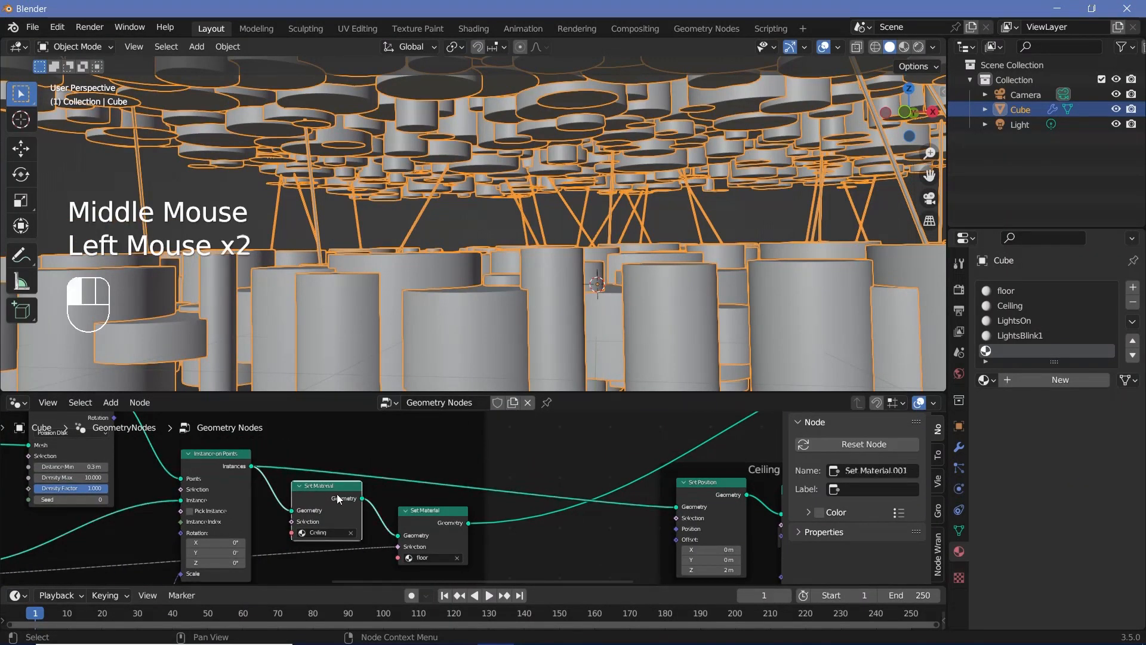
pyautogui.moveTo(362, 498); pyautogui.dragTo(679, 509)
pyautogui.moveTo(303, 493); pyautogui.dragTo(300, 476)
# Add a Set Material node after the last node in the CylindricalLights frame.
pyautogui.scroll(-2, 499, 451)
pyautogui.moveTo(499, 451); pyautogui.dragTo(431, 583, button='middle')
pyautogui.click(477, 507)
pyautogui.scroll(-2, 478, 507)
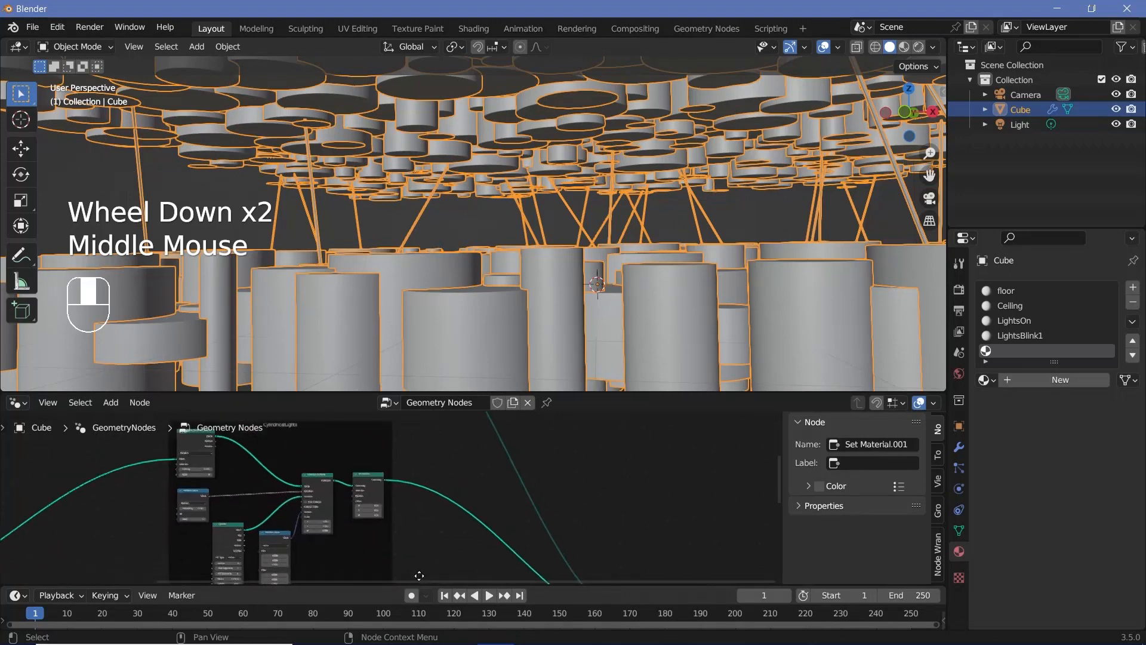
pyautogui.click(441, 467)
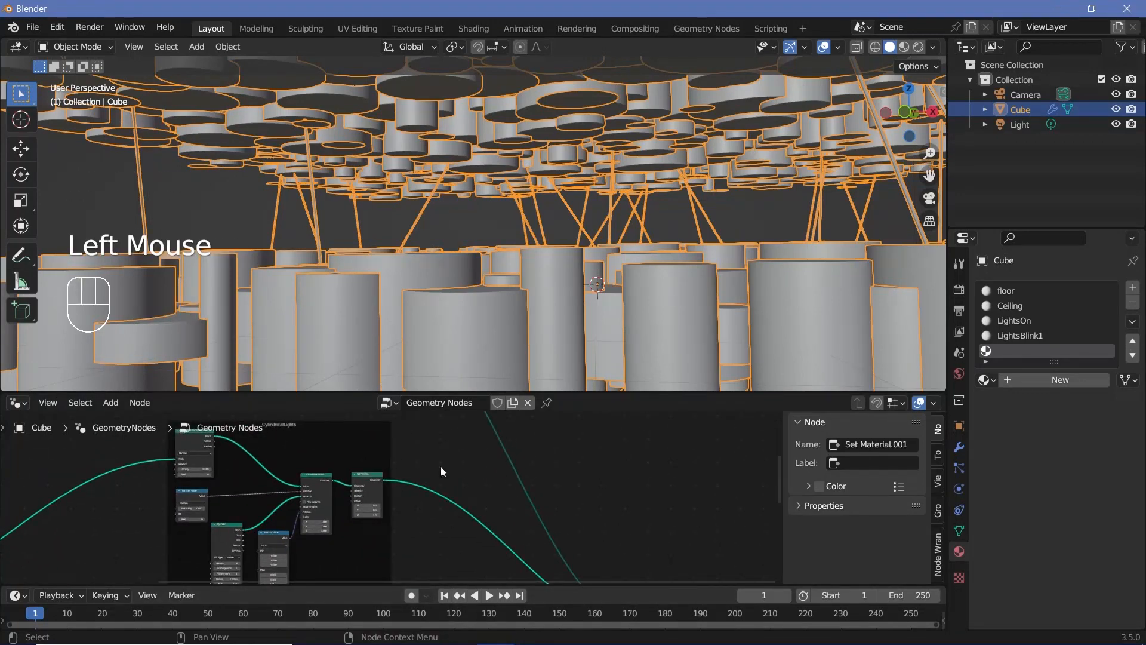
pyautogui.hotkey('shift', 'a')
pyautogui.moveTo(339, 366)
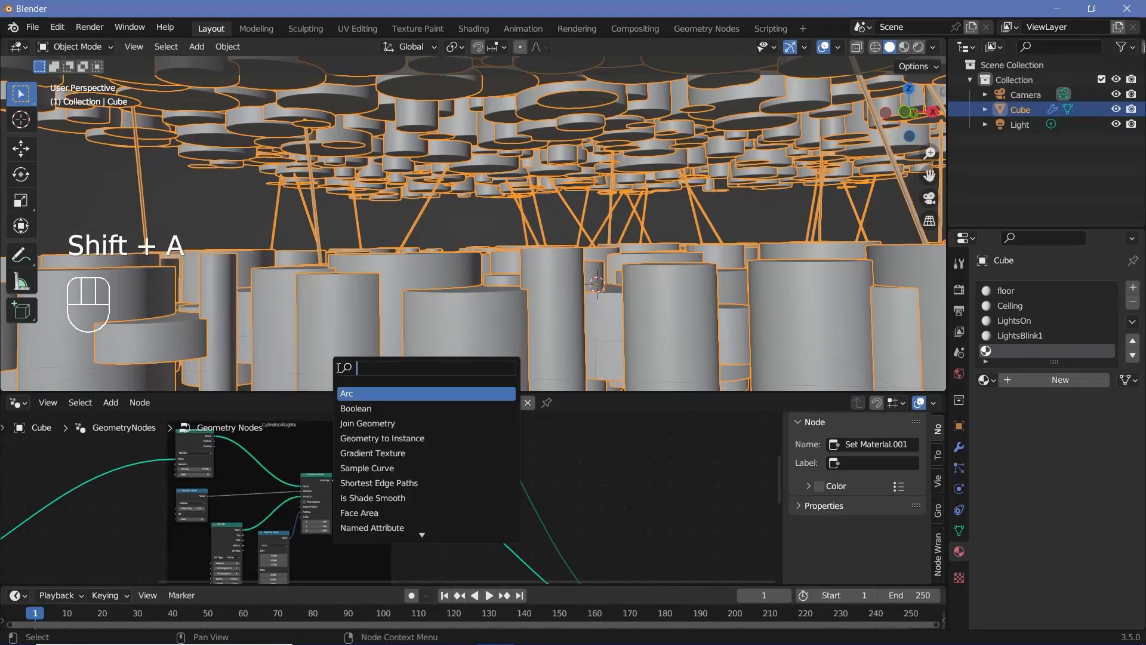
pyautogui.write('light')
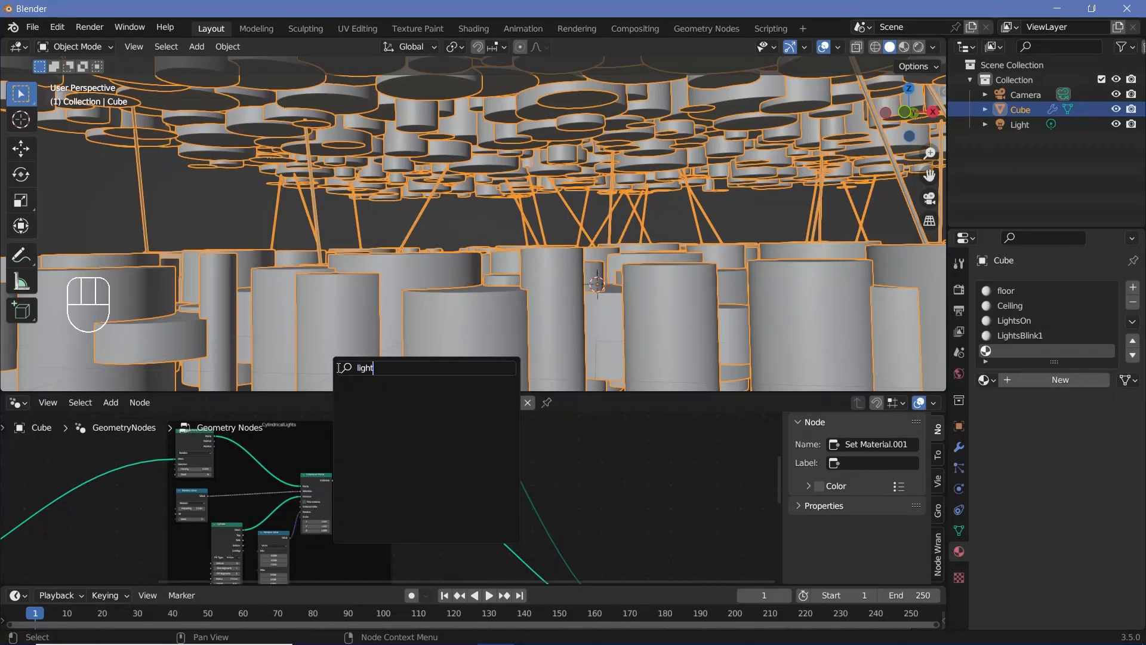
pyautogui.press('BackSpace')
pyautogui.press('BackSpace')
pyautogui.press('BackSpace')
pyautogui.write('set m')
pyautogui.press('Return')
pyautogui.click(375, 456)
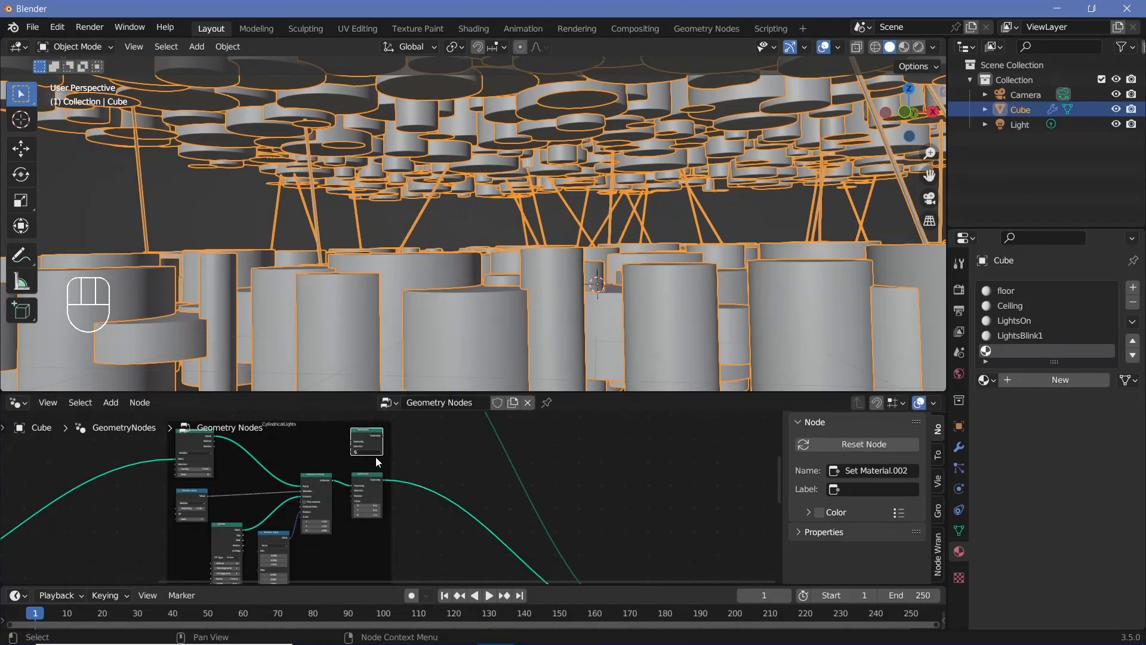
pyautogui.moveTo(372, 437); pyautogui.dragTo(411, 479)
pyautogui.scroll(2, 433, 488)
pyautogui.click(435, 488)
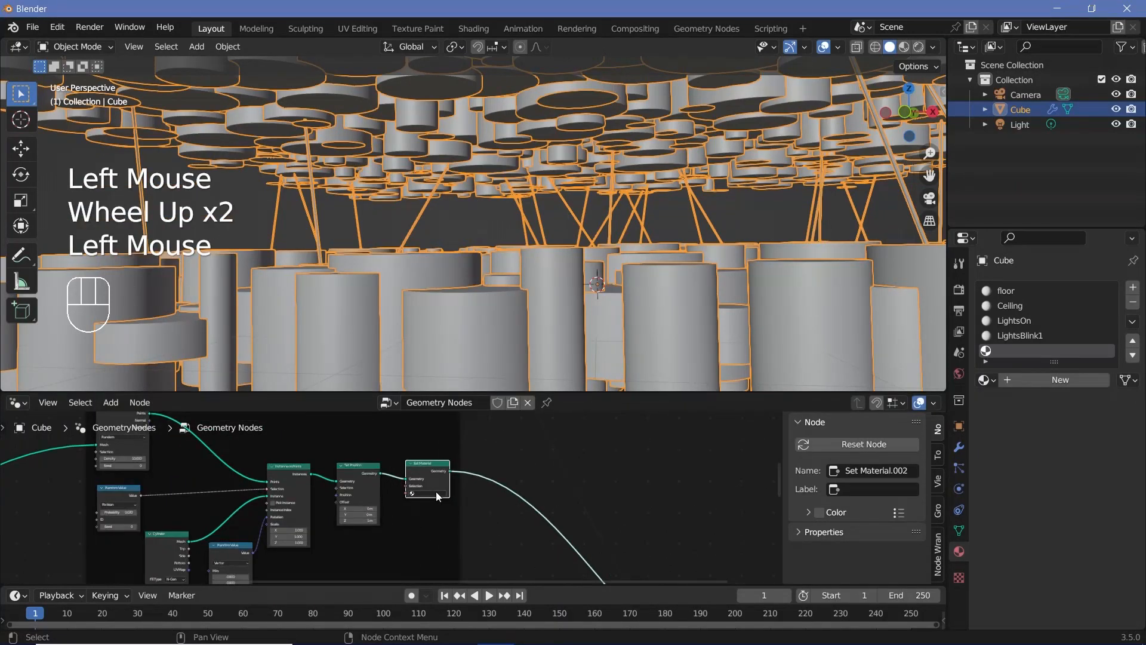
# Add a Set Material node after Set Position in the CircularLights frame and assign it the LightsOn material.
pyautogui.moveTo(434, 488); pyautogui.dragTo(415, 411, button='middle')
pyautogui.hotkey('shift', 'a')
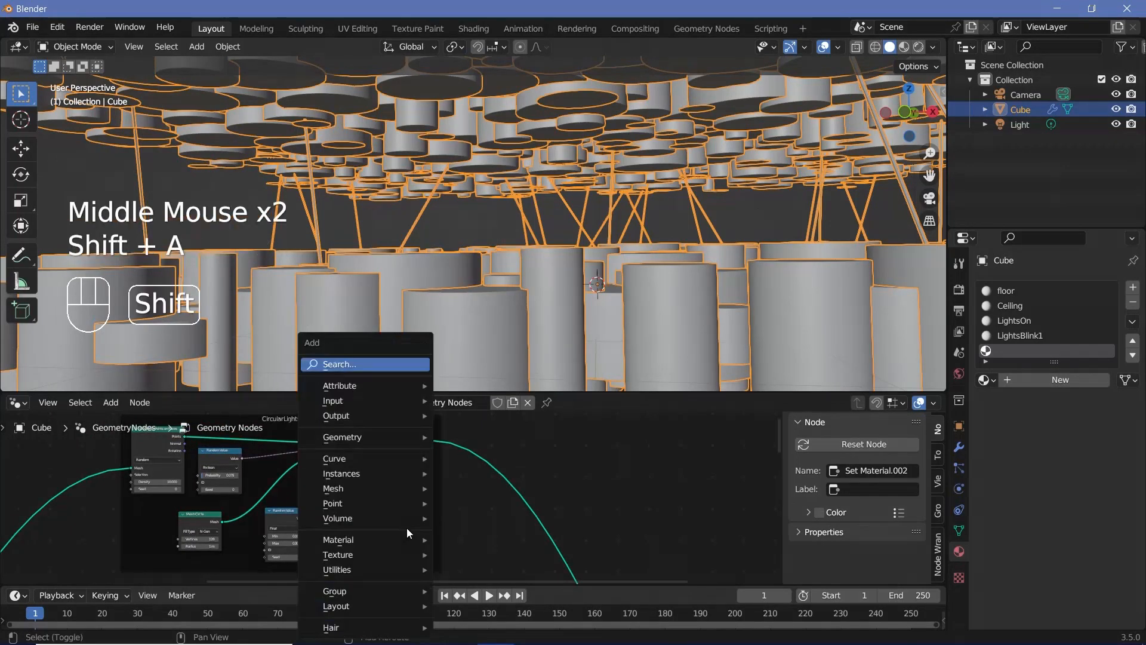
pyautogui.click(362, 369)
pyautogui.write('set mate')
pyautogui.press('Return')
pyautogui.click(467, 449)
pyautogui.click(467, 470)
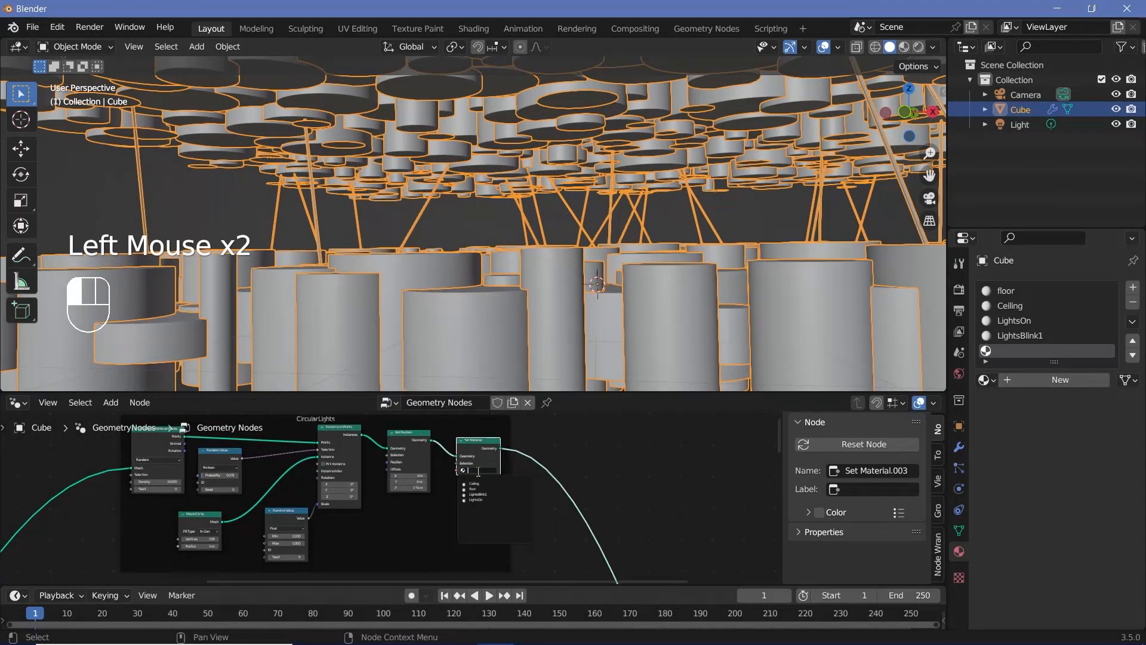
pyautogui.click(480, 495)
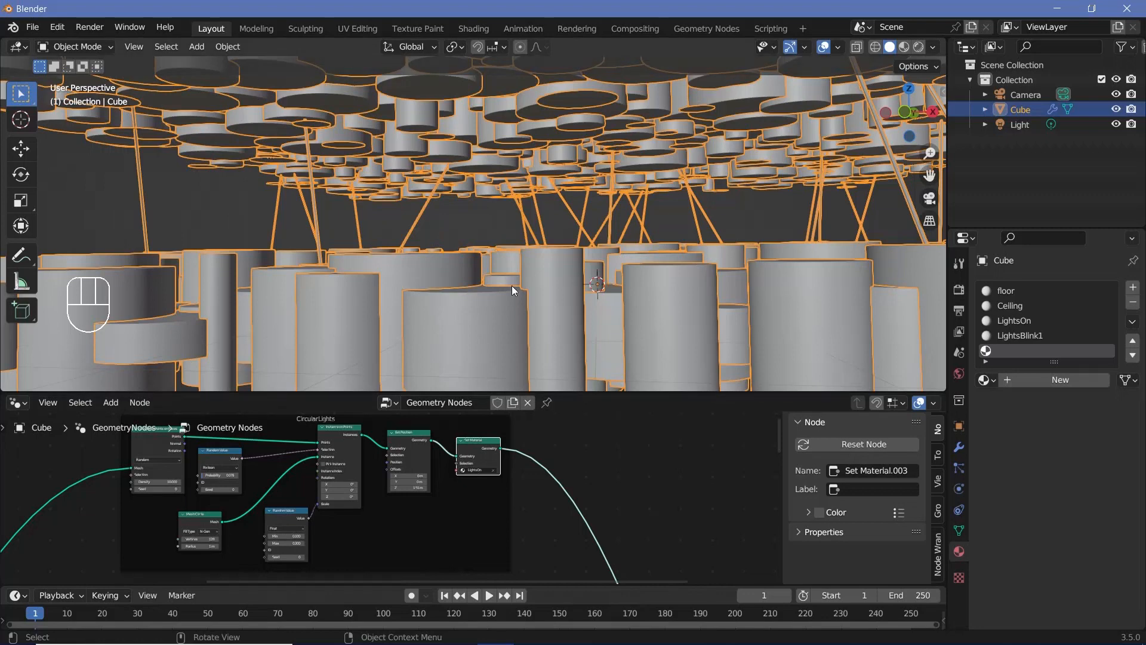
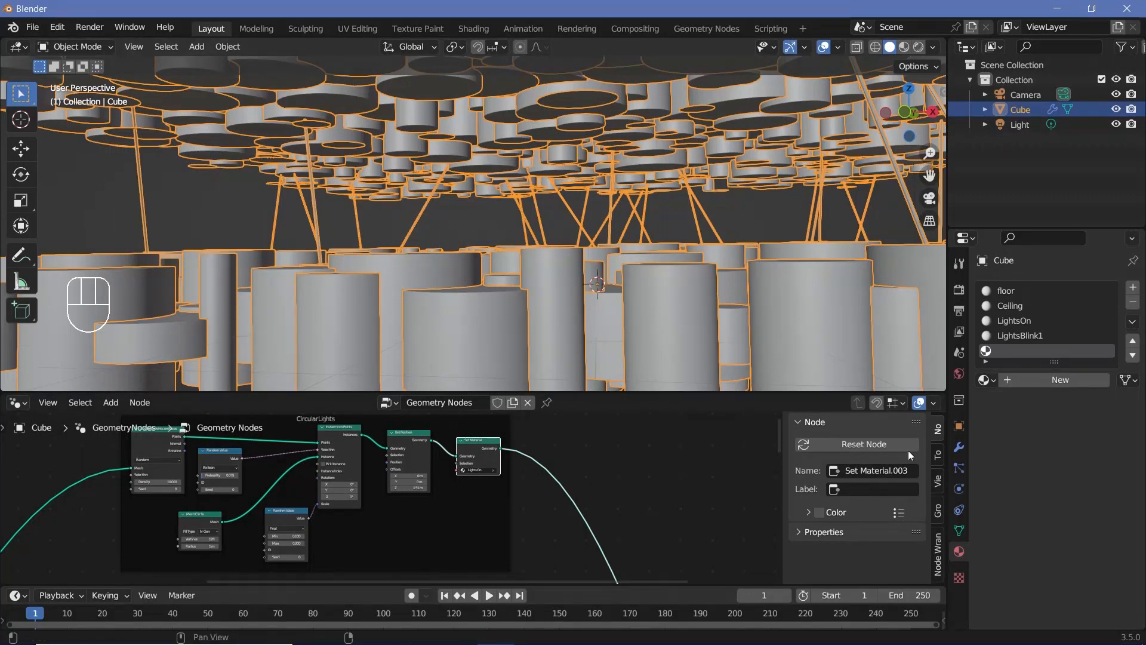
# Enable Ambient Occlusion, Bloom and Screen Space Reflections in the Eevee render settings.
pyautogui.click(960, 291)
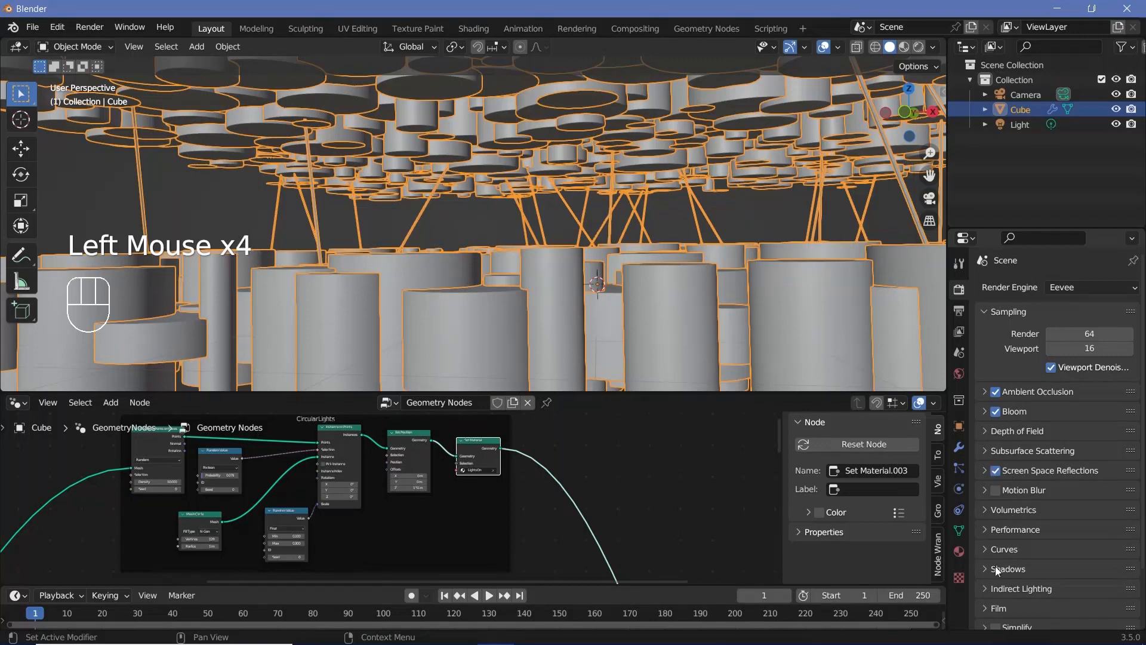
# Set the output frame rate to 30 fps and the end frame to 300.
pyautogui.click(959, 311)
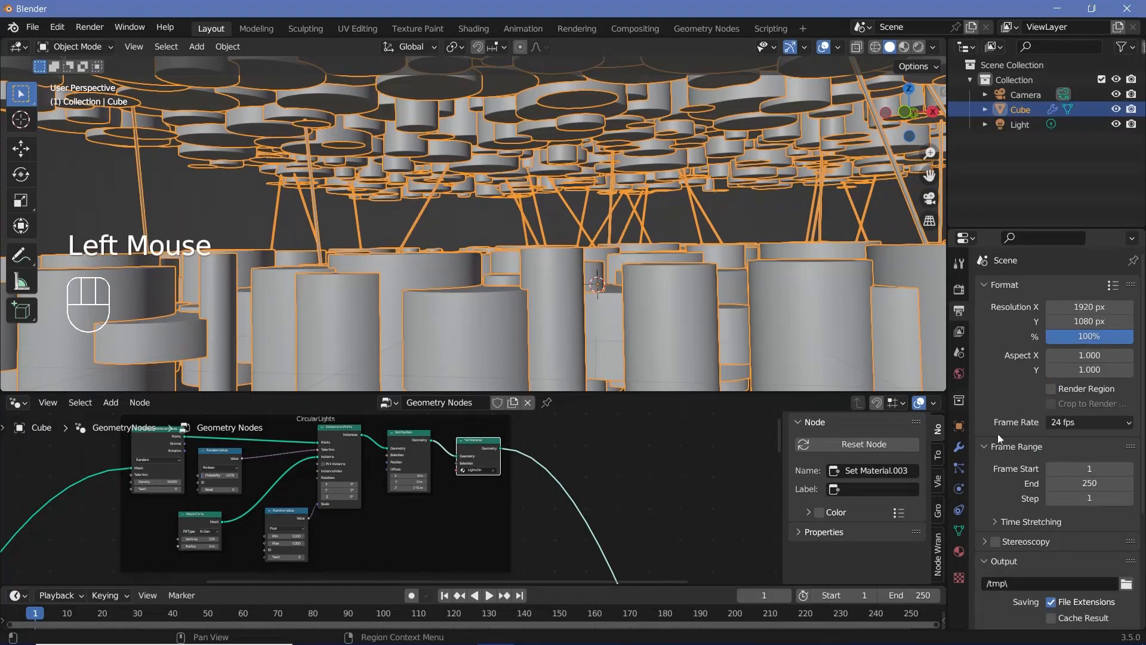
pyautogui.click(1077, 421)
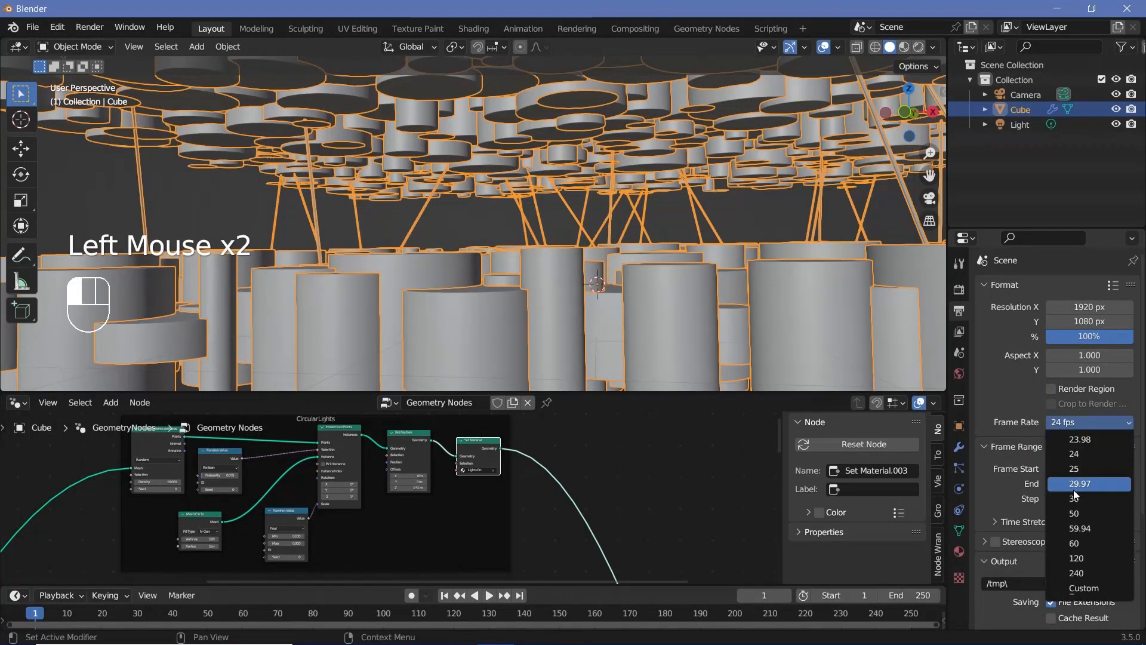
pyautogui.click(1078, 493)
pyautogui.click(1085, 481)
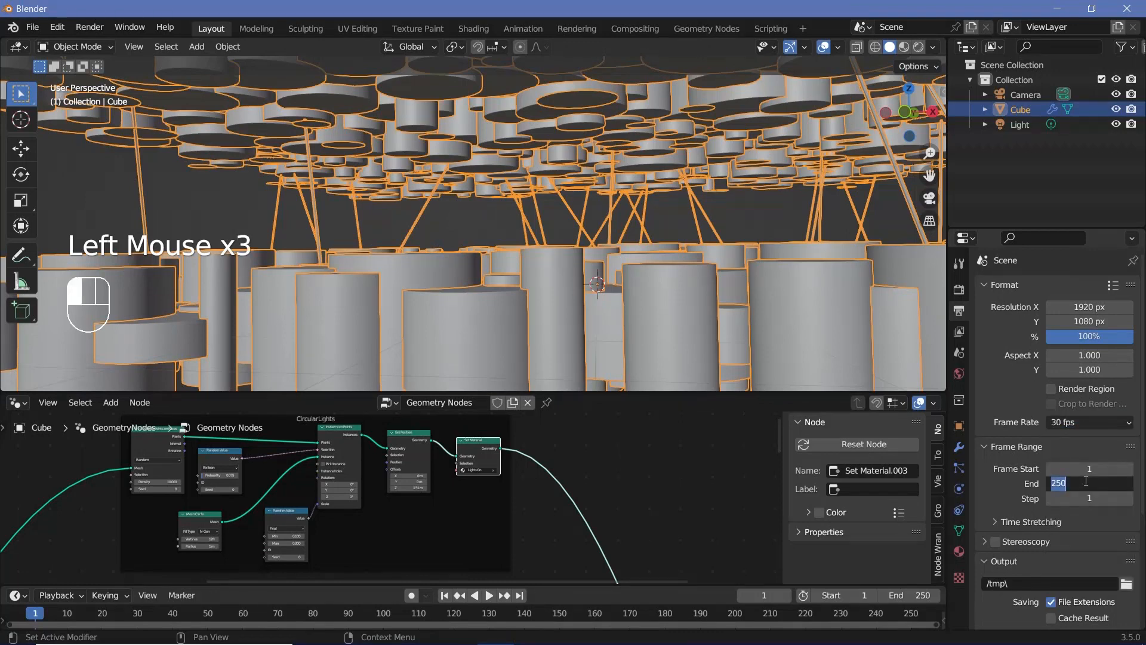
pyautogui.write('300')
pyautogui.press('Return')
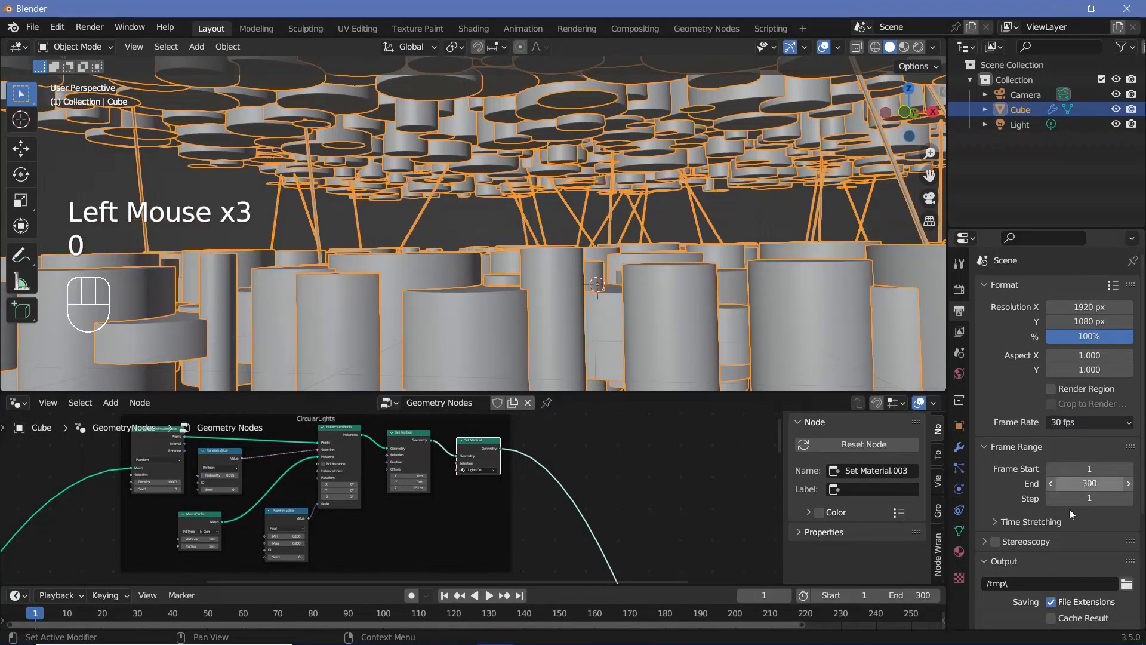
# Set the render output path to // and the file format to FFmpeg Video.
pyautogui.scroll(-2, 1070, 508)
pyautogui.click(1013, 535)
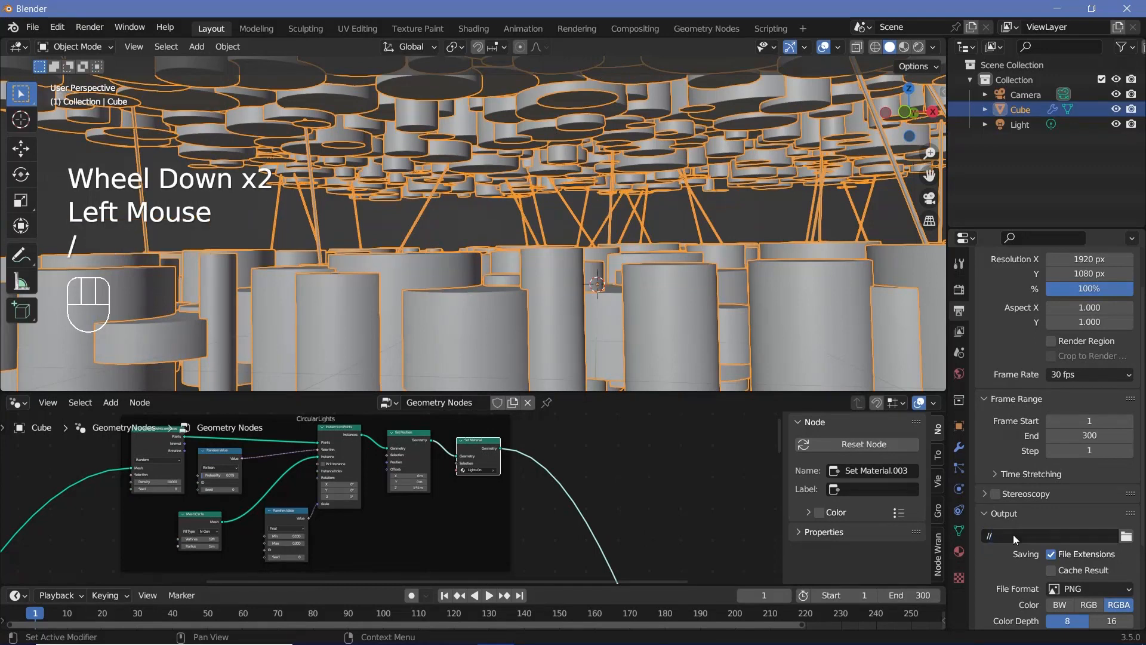
pyautogui.write('/')
pyautogui.click(1055, 593)
pyautogui.click(1073, 513)
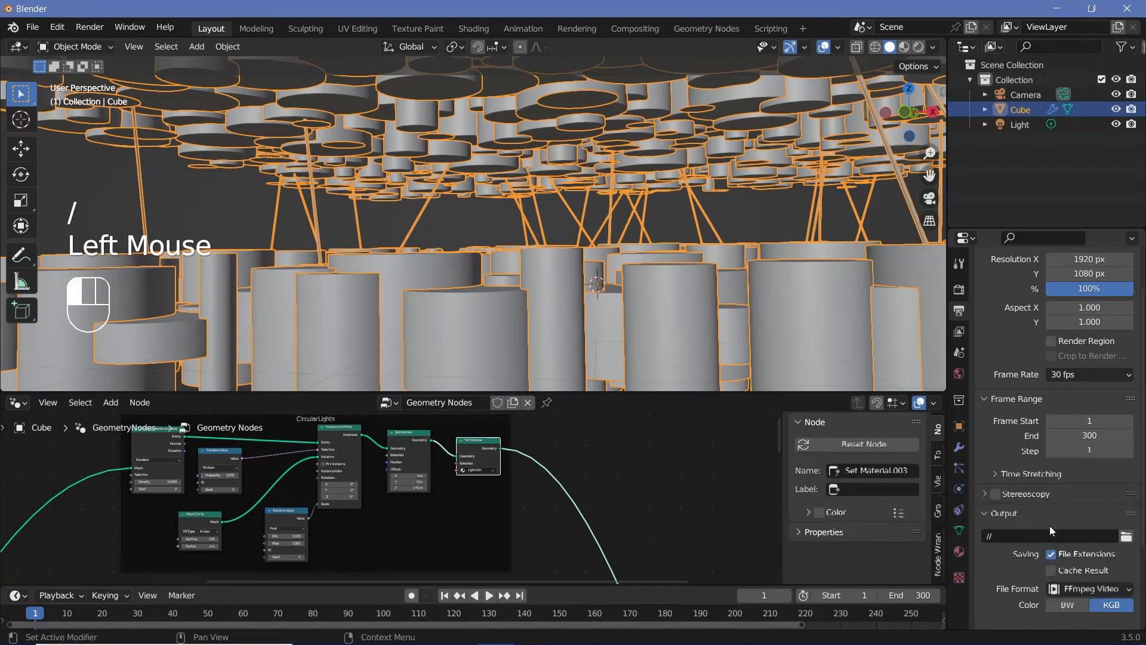
# Set the video encoding container to MPEG-4 and the output quality to Perceptually Lossless.
pyautogui.scroll(-2, 1049, 525)
pyautogui.click(1063, 507)
pyautogui.scroll(-2, 1064, 503)
pyautogui.click(1069, 460)
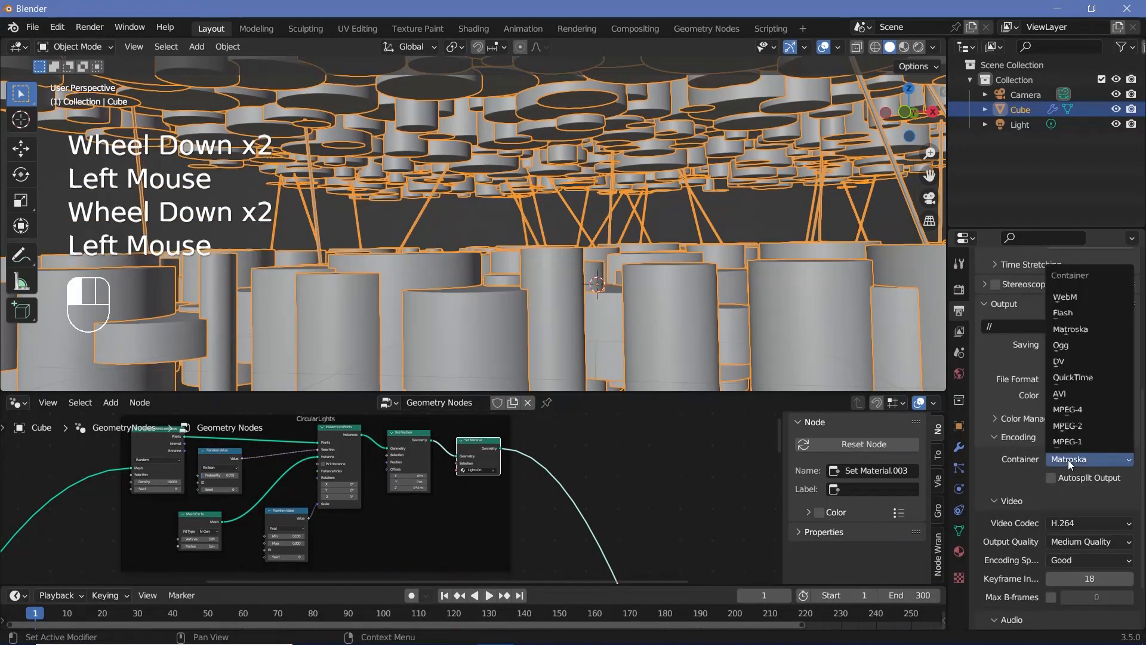
pyautogui.click(1069, 410)
pyautogui.click(1063, 542)
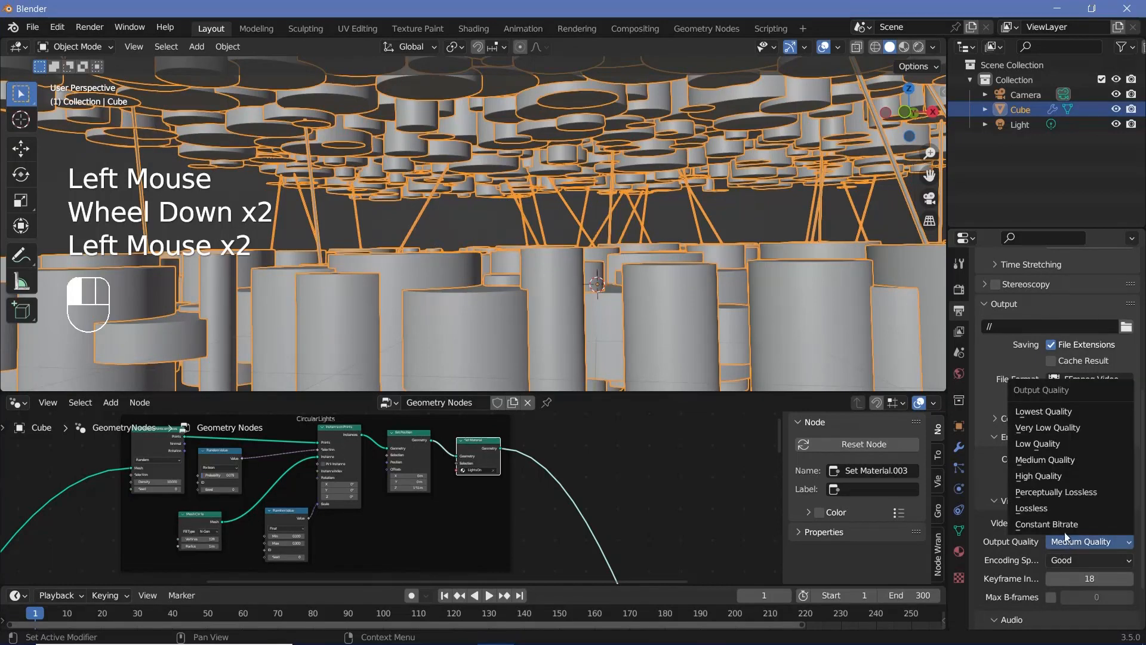
pyautogui.click(1055, 493)
pyautogui.scroll(7, 1017, 518)
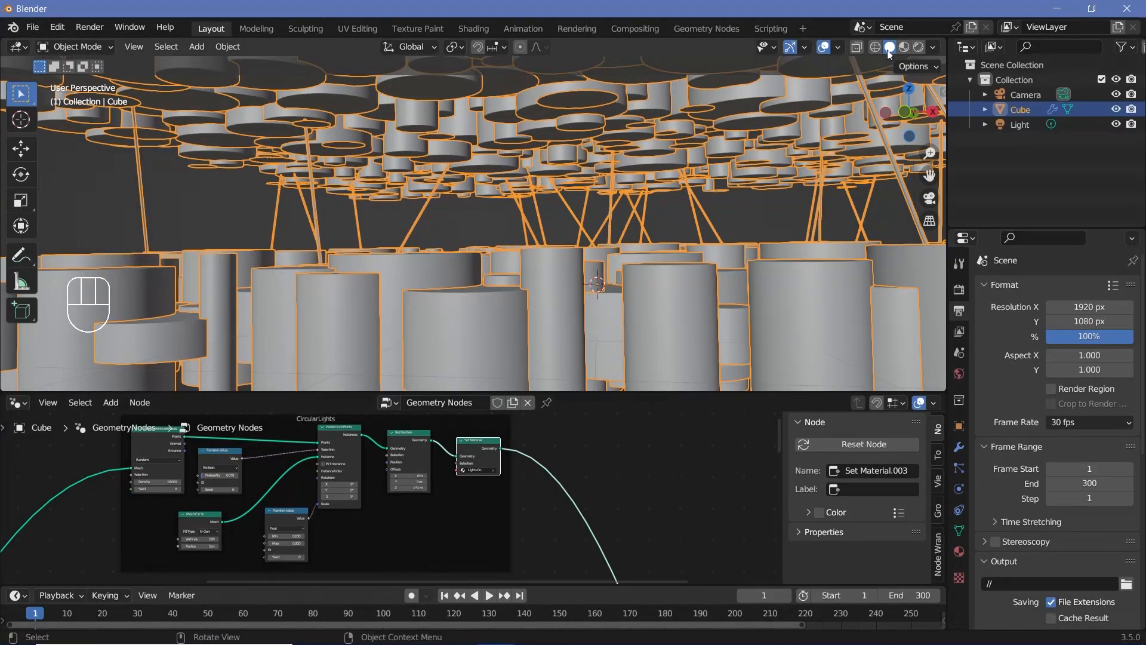
# Switch the viewport to rendered shading and set the world background color's value to 0 for pure black.
pyautogui.click(918, 47)
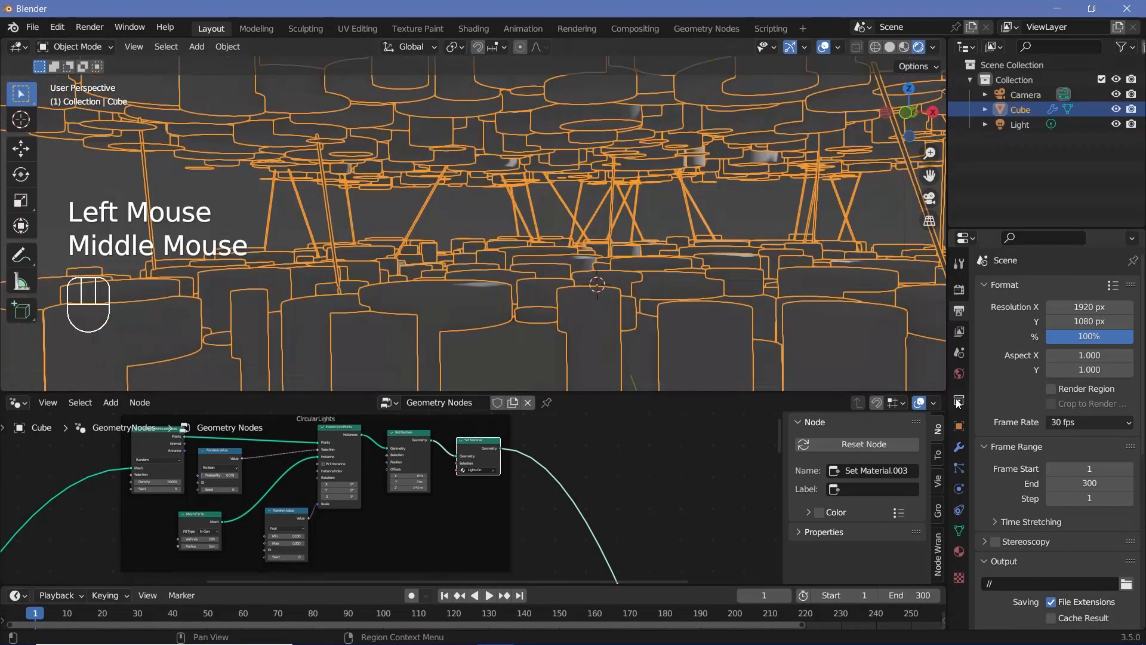
pyautogui.click(960, 373)
pyautogui.click(1062, 382)
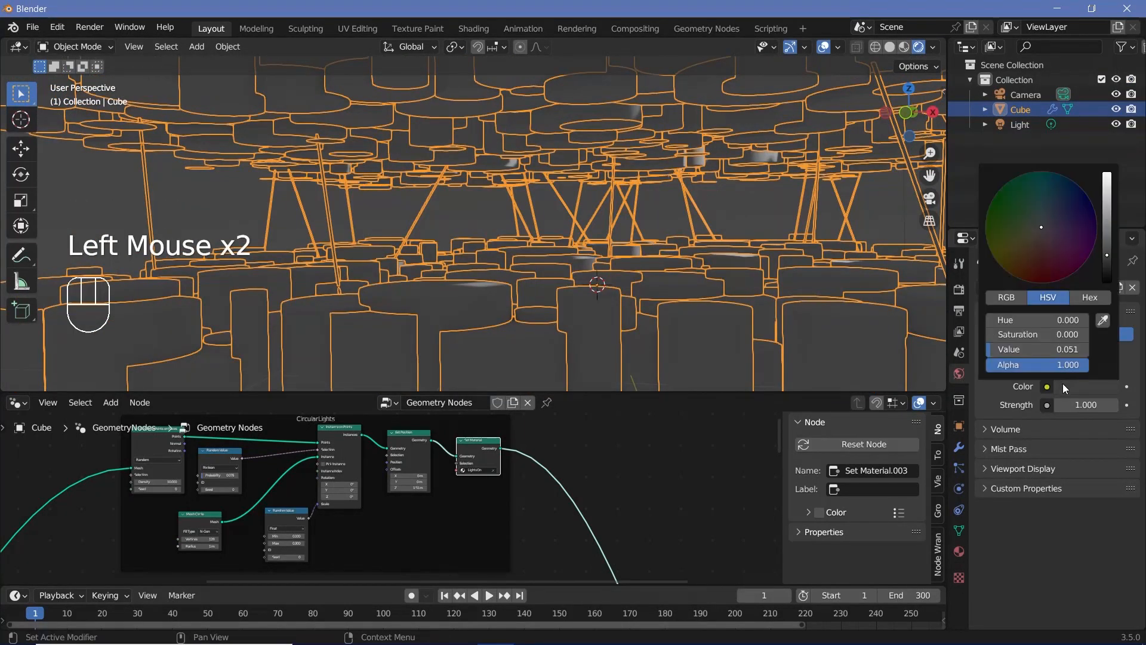
pyautogui.moveTo(1108, 264); pyautogui.dragTo(1108, 287)
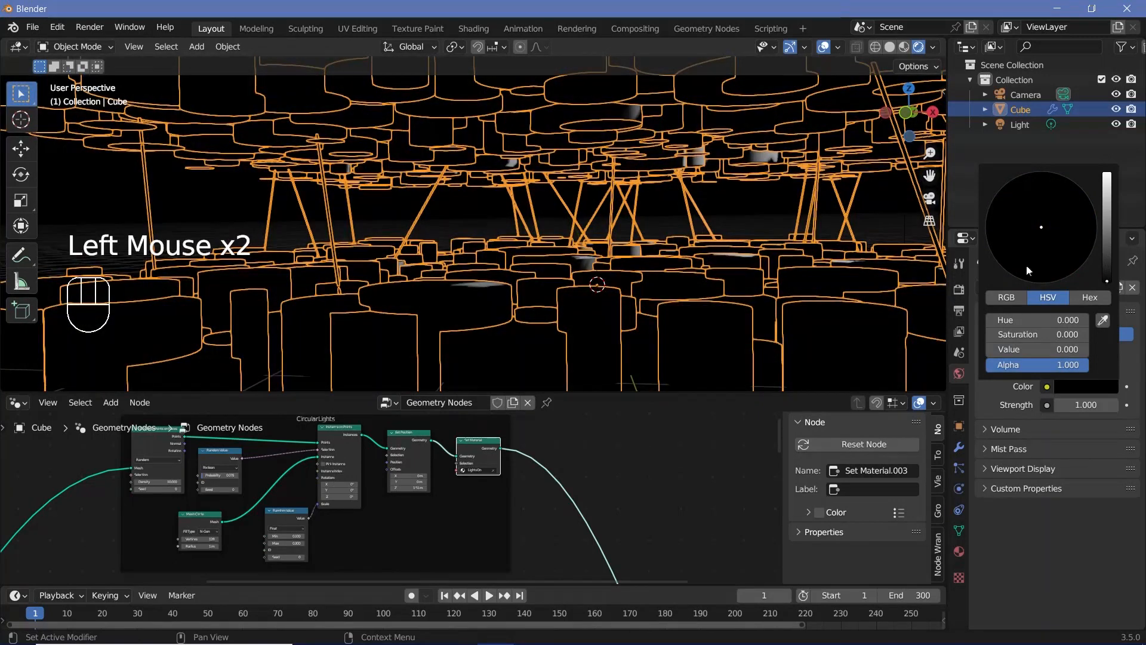
# Delete the Light object from the scene and select the Cube object again.
pyautogui.click(1022, 125)
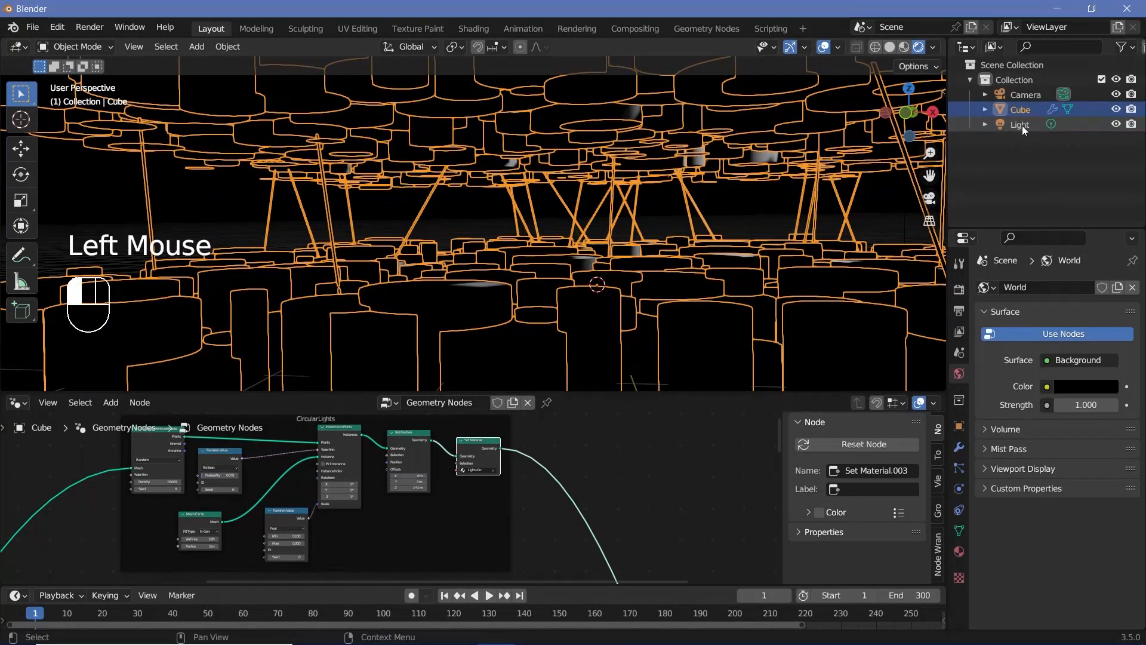
pyautogui.press('Delete')
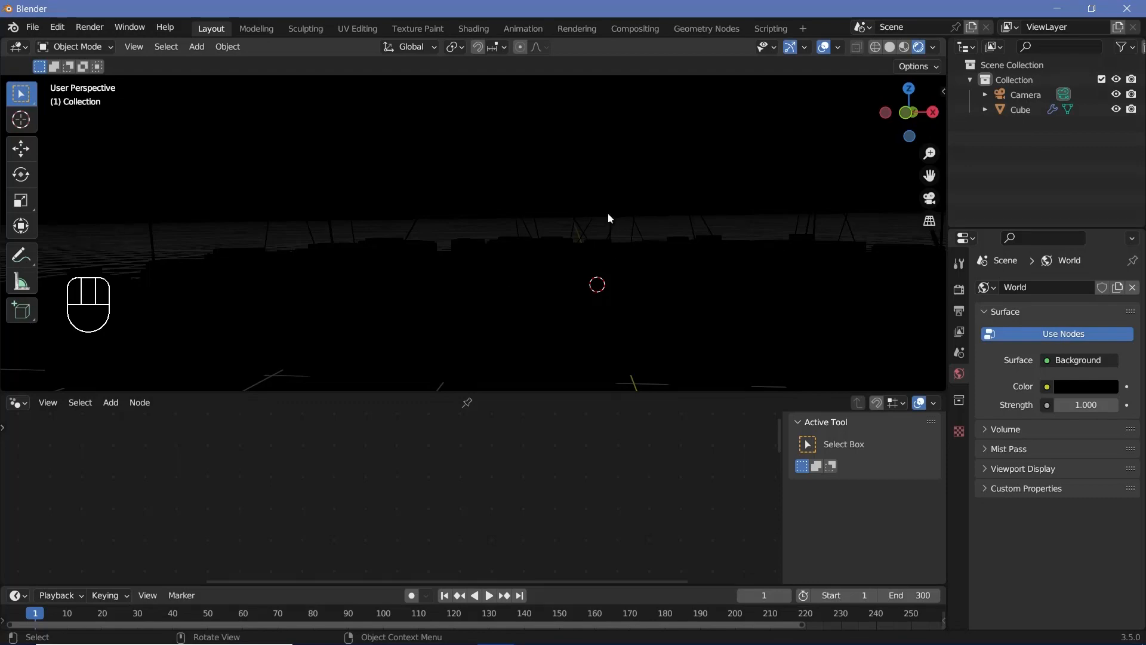
pyautogui.click(582, 230)
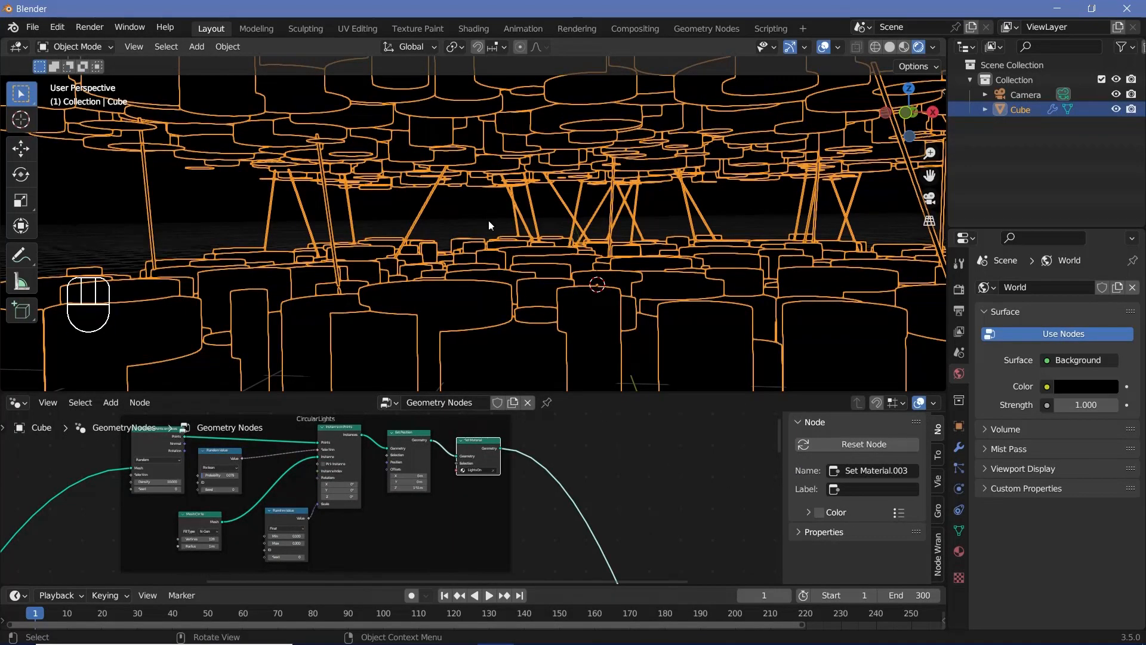
# Change the node editor to the Shader Editor and show the node tree of the Cube's LightsOn material.
pyautogui.click(18, 403)
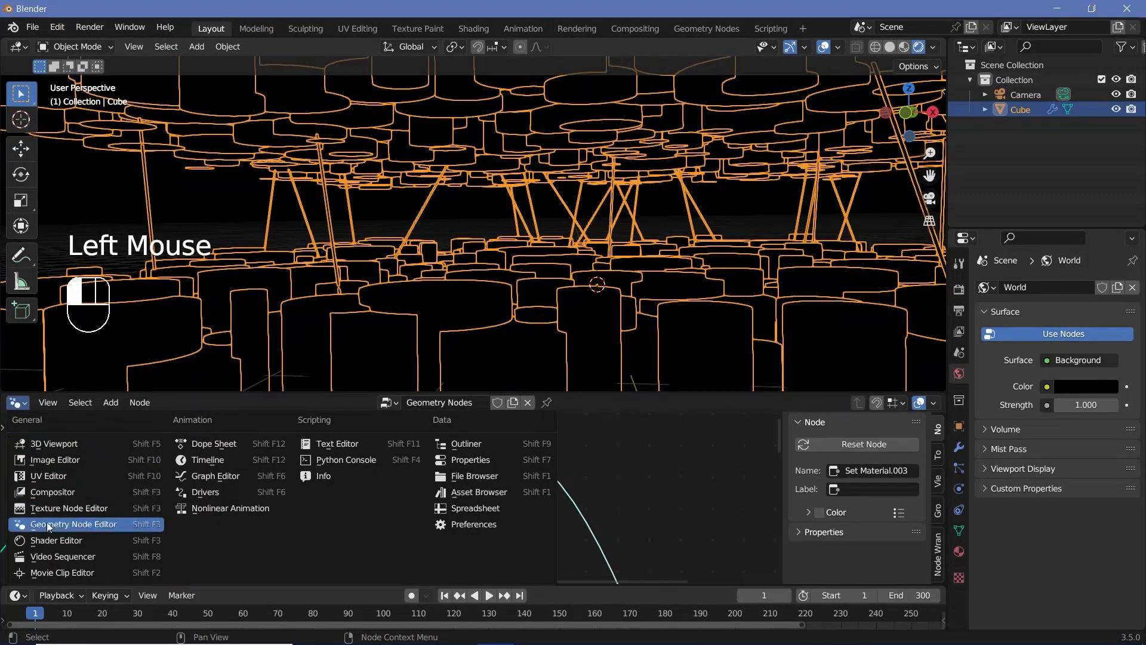
pyautogui.click(57, 540)
pyautogui.click(959, 552)
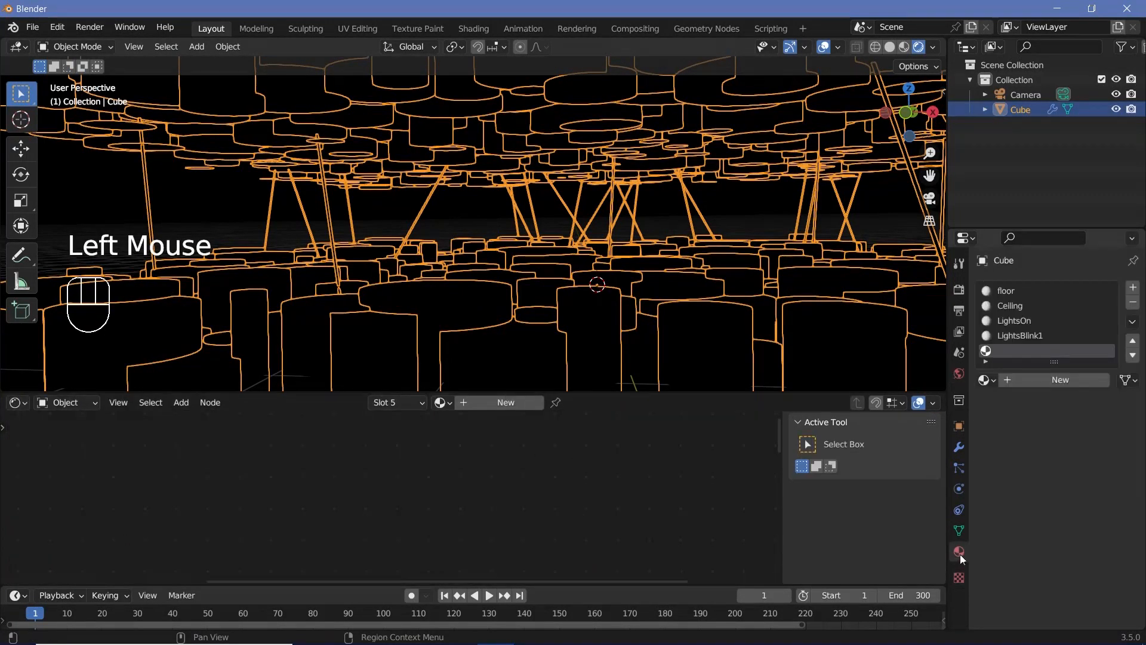
pyautogui.click(1014, 321)
pyautogui.scroll(-3, 645, 485)
pyautogui.scroll(3, 645, 485)
pyautogui.scroll(-2, 617, 511)
pyautogui.press('KP_Decimal')
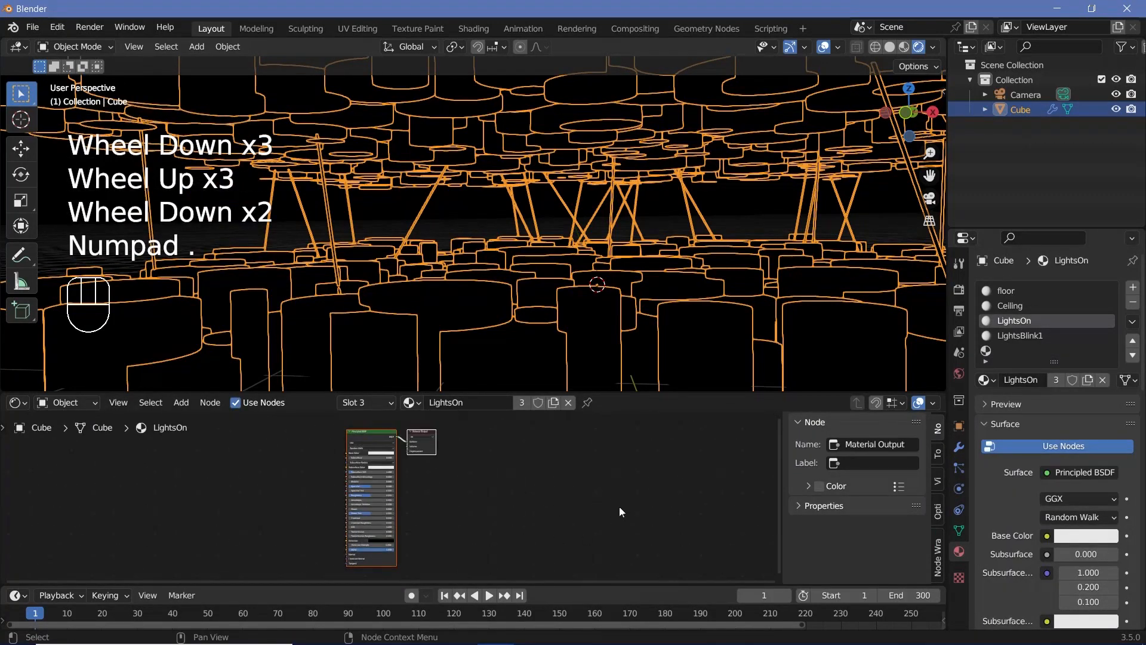
# Replace the LightsOn material's Principled BSDF with an Emission node connected to the Material Output's Surface input.
pyautogui.scroll(3, 451, 484)
pyautogui.moveTo(347, 425); pyautogui.dragTo(436, 474, button='middle')
pyautogui.click(437, 474)
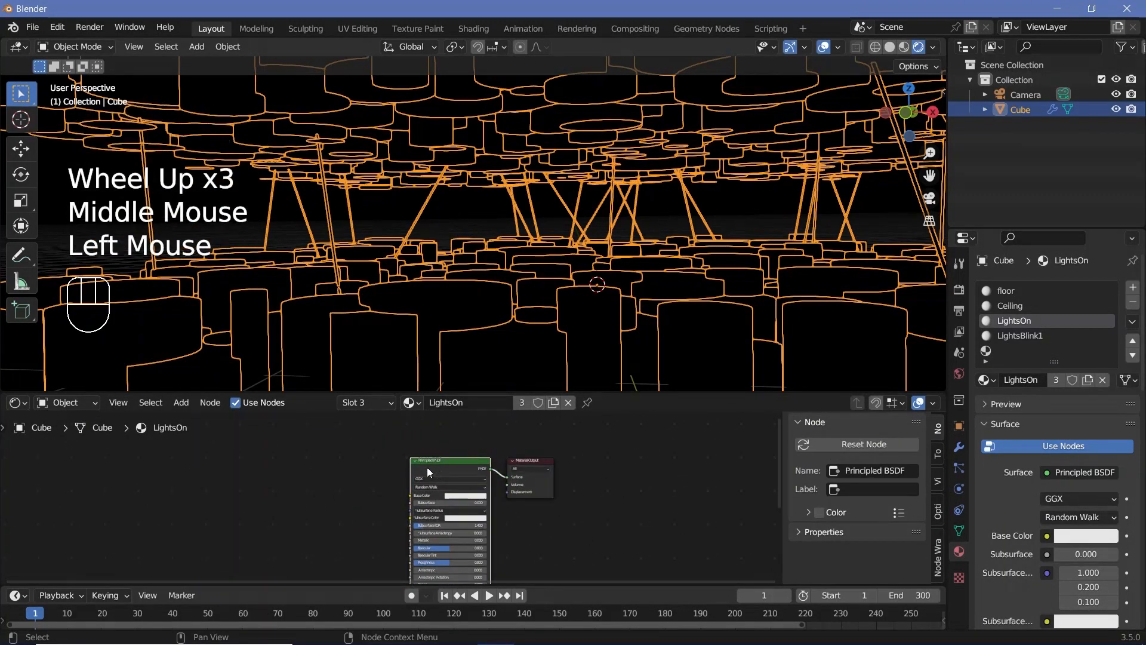
pyautogui.press('x')
pyautogui.scroll(2, 469, 499)
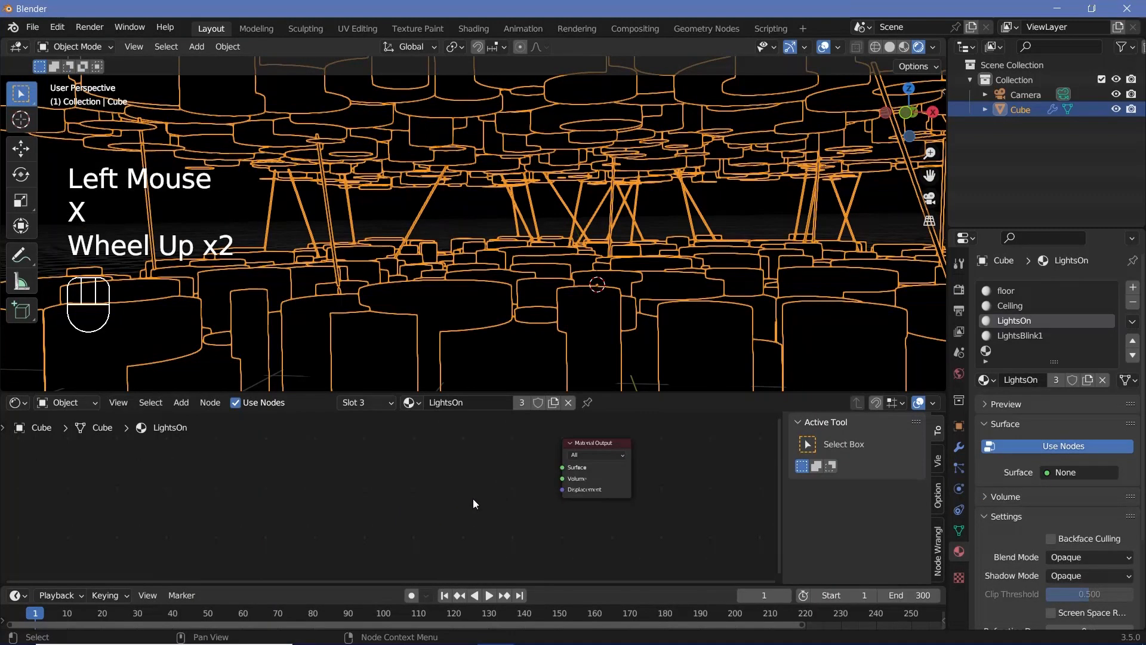
pyautogui.hotkey('shift', 'a')
pyautogui.click(447, 471)
pyautogui.write('em')
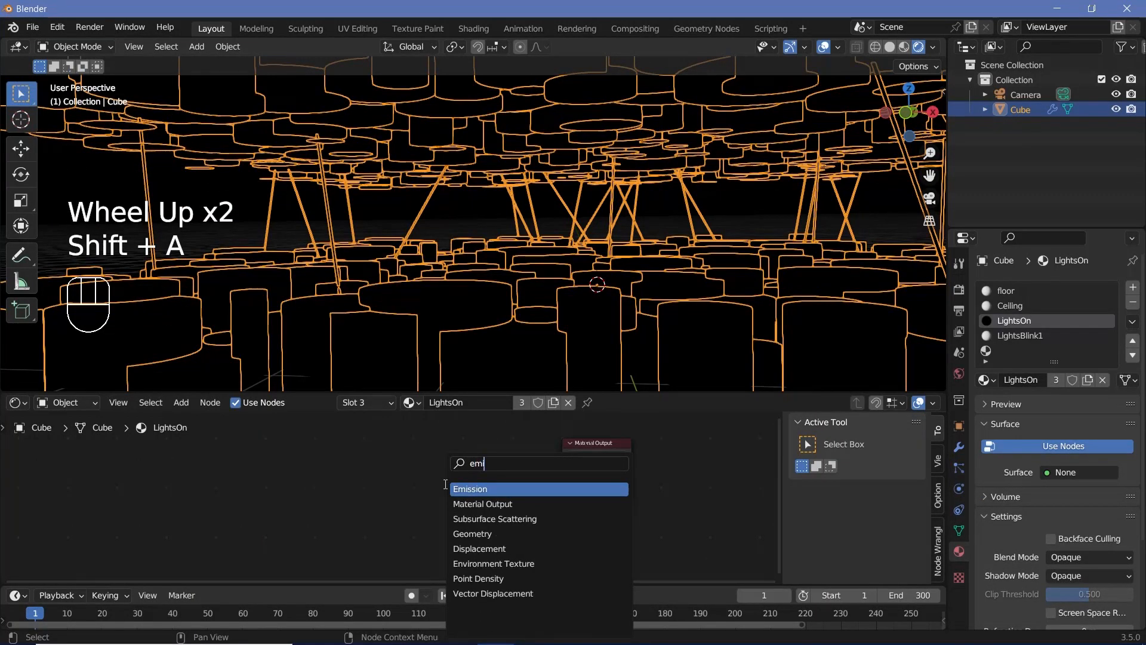
pyautogui.press('Return')
pyautogui.moveTo(493, 473); pyautogui.dragTo(563, 467)
# Set the Emission node's strength to 5 and turn off the viewport overlays.
pyautogui.doubleClick(459, 494)
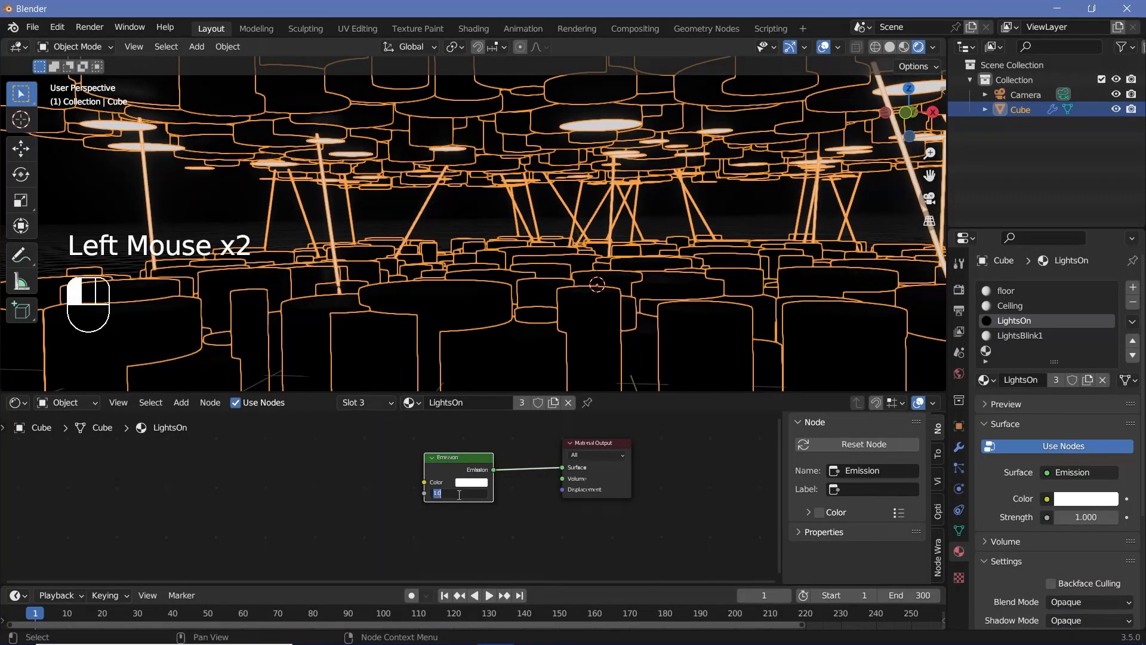
pyautogui.write('5')
pyautogui.press('Return')
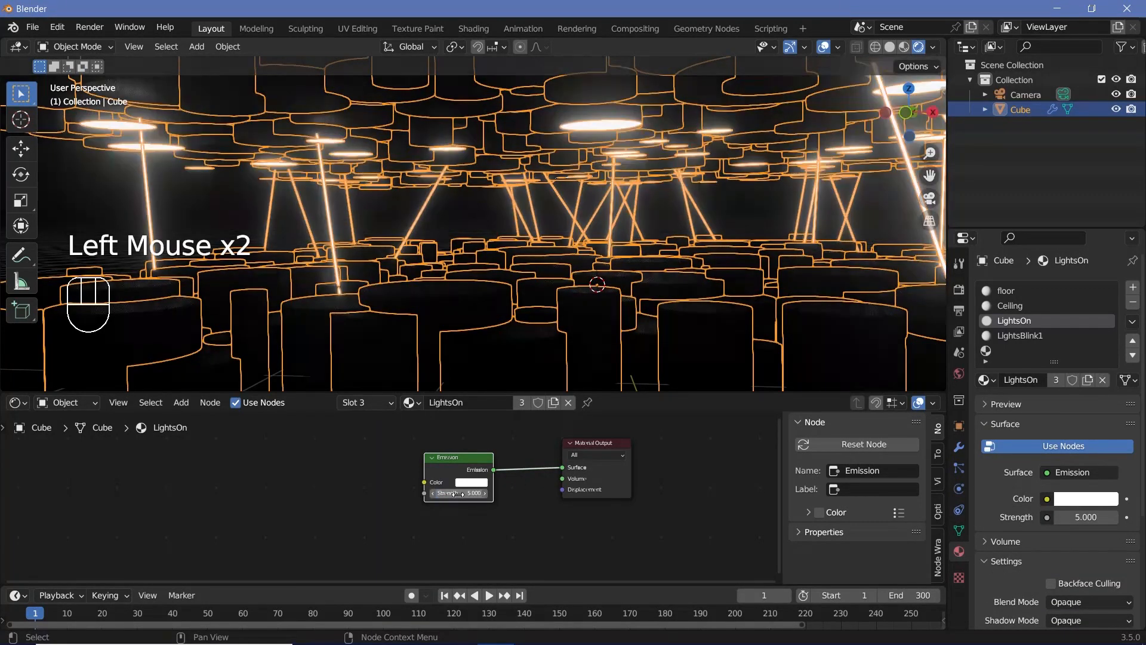
pyautogui.click(822, 48)
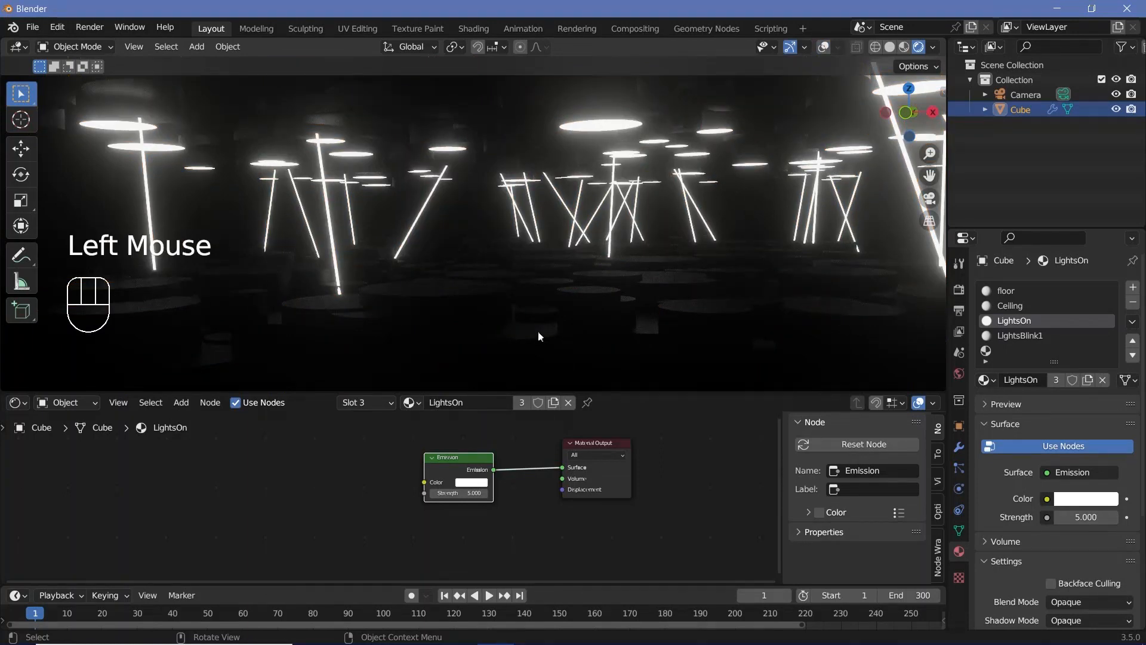
# Set the Ceiling material's Metallic to 0.9 and its Roughness to 0.4.
pyautogui.click(1009, 306)
pyautogui.moveTo(466, 476); pyautogui.dragTo(493, 443, button='middle')
pyautogui.click(479, 526)
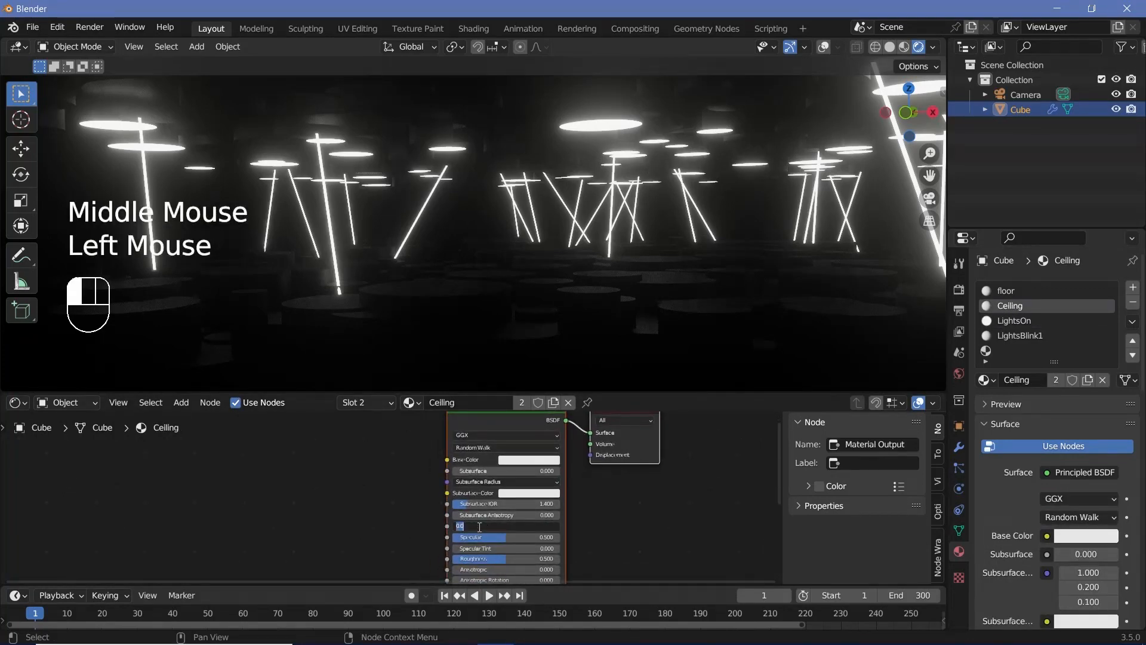
pyautogui.write('0.9')
pyautogui.press('Return')
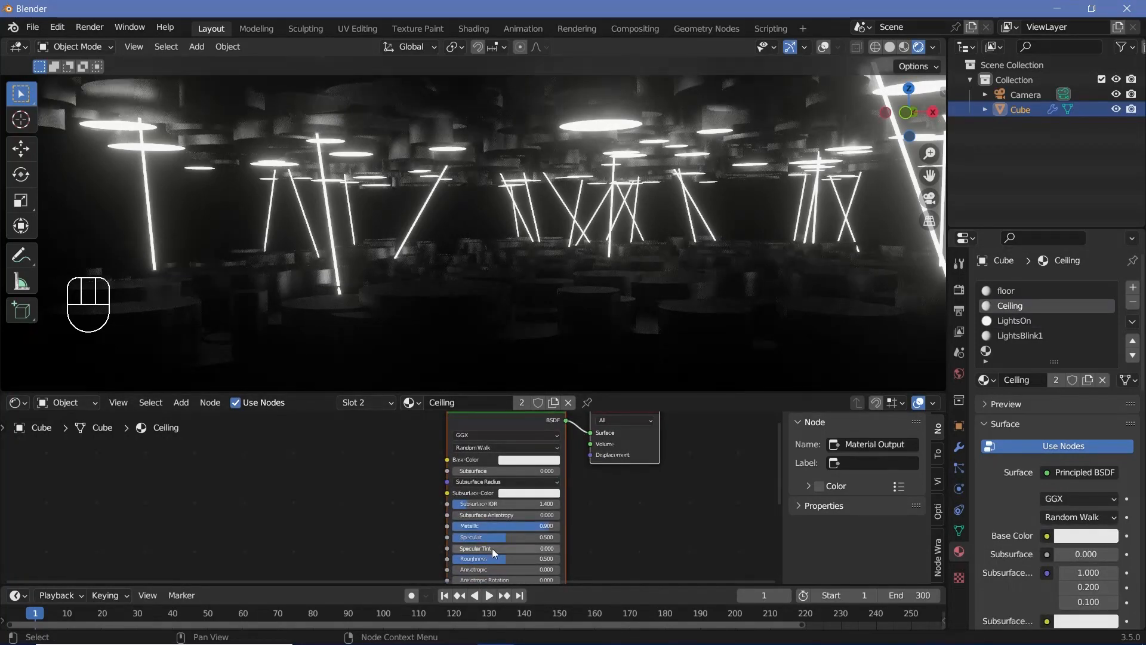
pyautogui.click(495, 558)
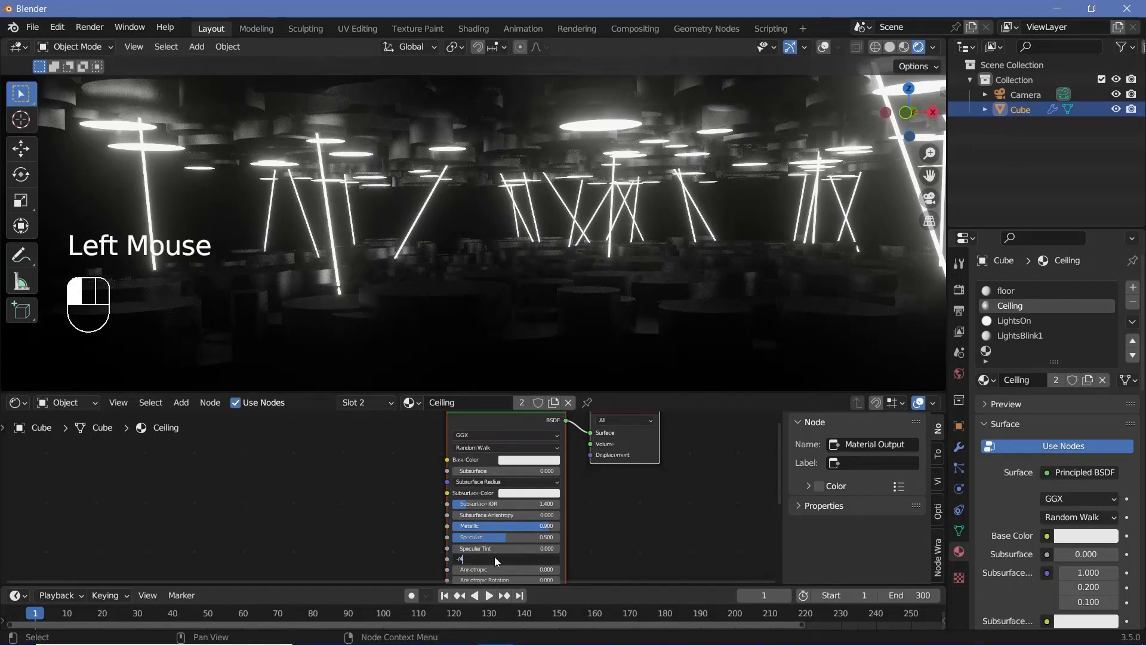
pyautogui.press('Return')
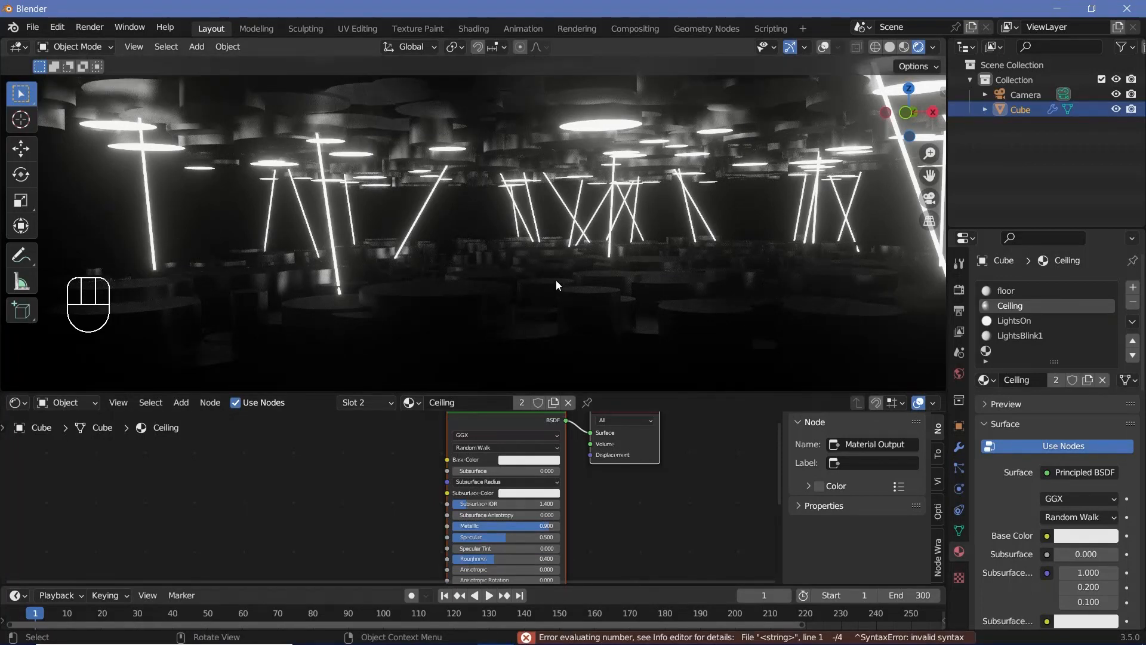
# Add a Voronoi Texture node to the floor material and duplicate it beside the original.
pyautogui.click(1019, 291)
pyautogui.moveTo(404, 529); pyautogui.dragTo(567, 546, button='middle')
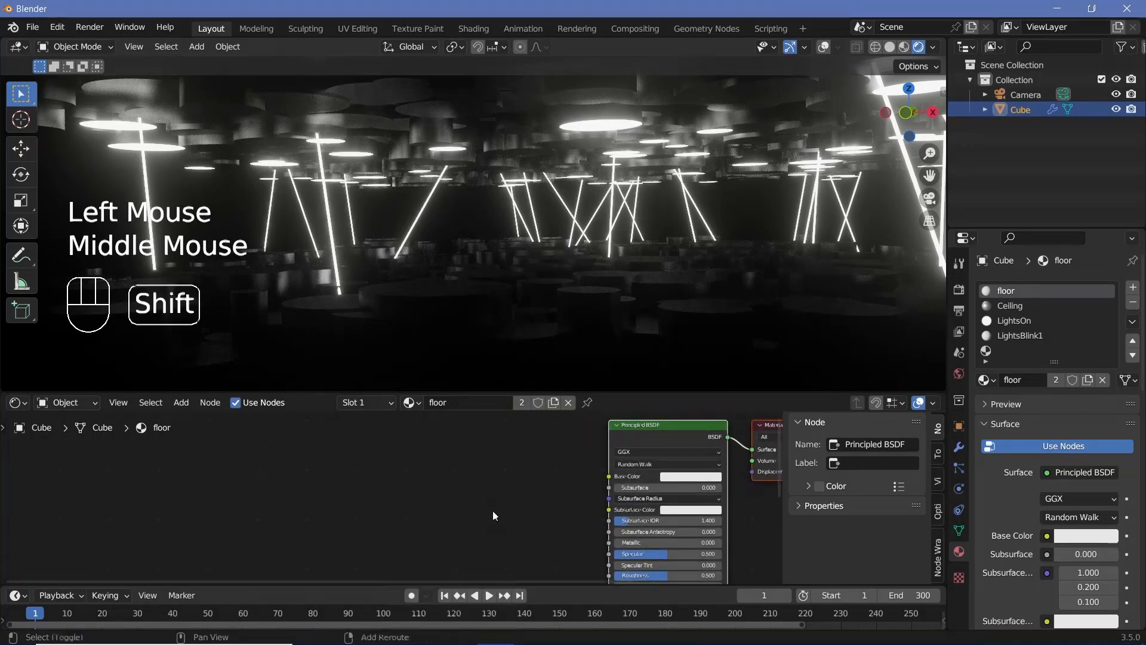
pyautogui.hotkey('shift', 'a')
pyautogui.write('voro')
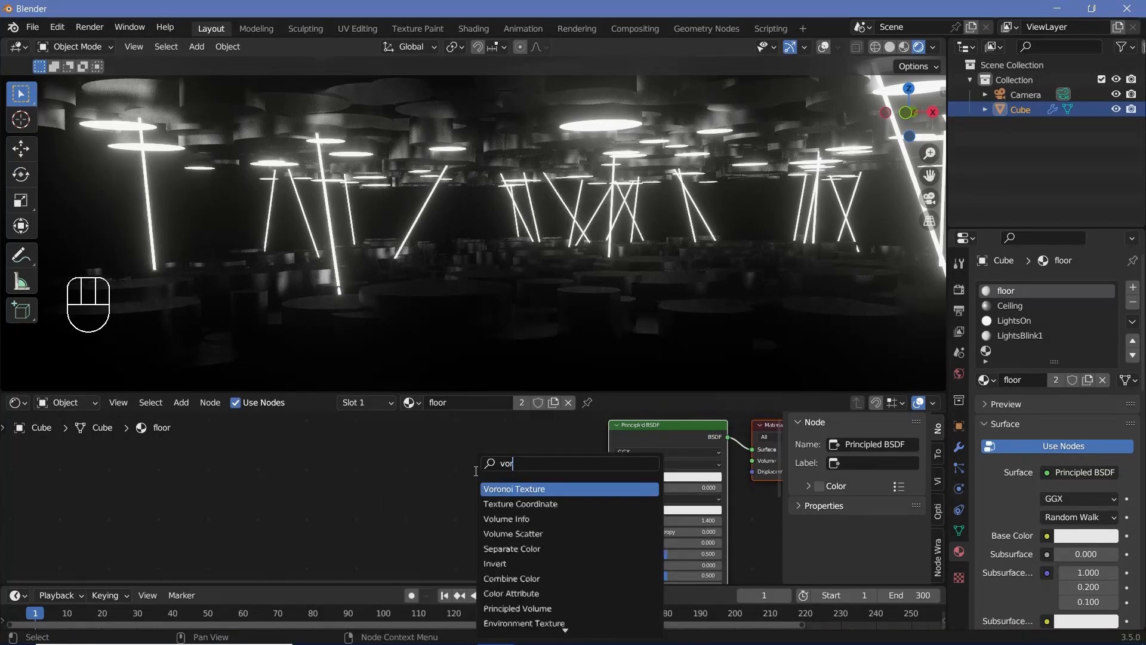
pyautogui.click(484, 486)
pyautogui.hotkey('shift', 'd')
pyautogui.click(430, 518)
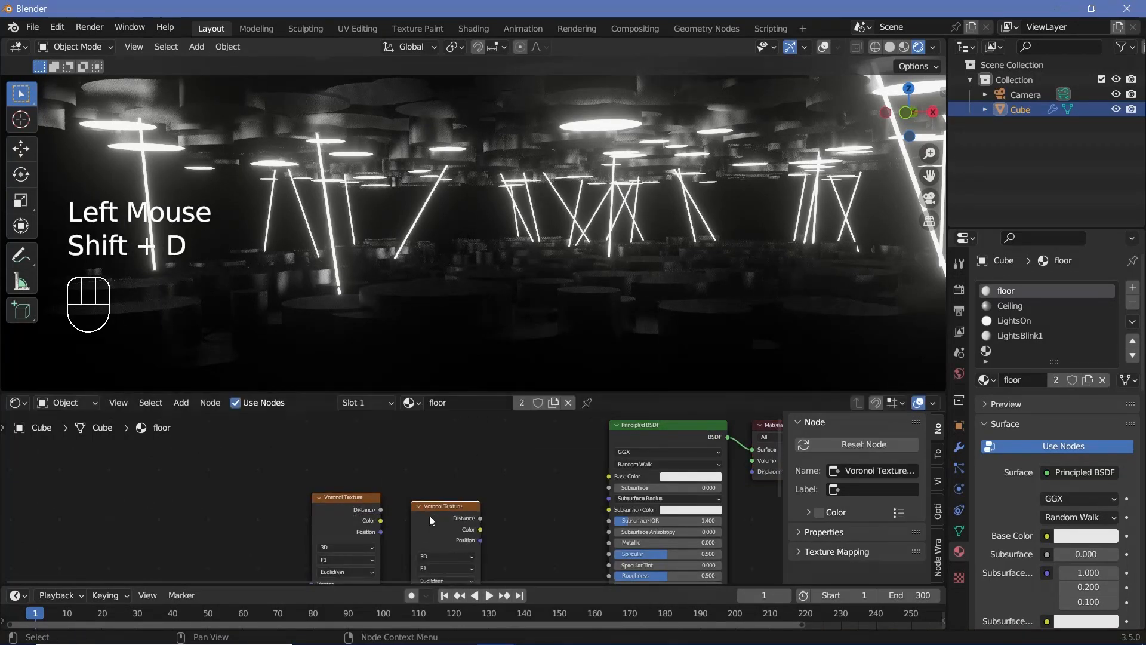
# Connect the first Voronoi Texture's Distance to the second one's Vector and move both nodes away from the Principled BSDF.
pyautogui.moveTo(370, 509); pyautogui.dragTo(413, 488)
pyautogui.moveTo(496, 479); pyautogui.dragTo(475, 540, button='middle')
pyautogui.moveTo(254, 448); pyautogui.dragTo(416, 524)
pyautogui.moveTo(415, 499); pyautogui.dragTo(339, 508)
# Add a ColorRamp fed by the second Voronoi Texture's Distance and connect its Color to the Principled BSDF's Roughness.
pyautogui.hotkey('shift', 'a')
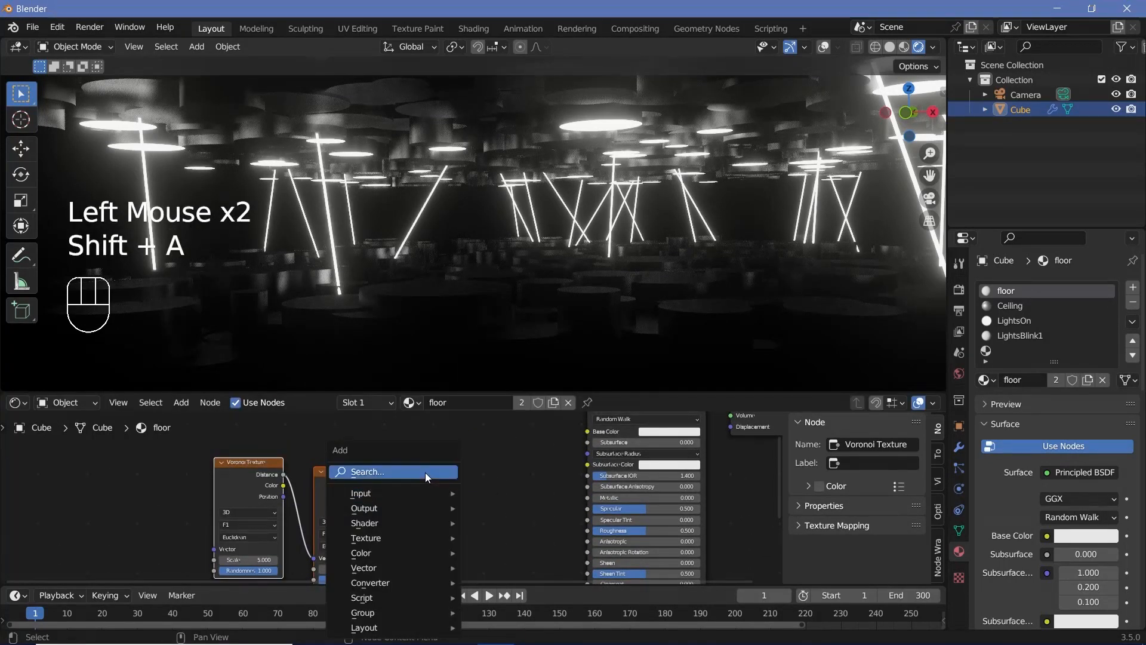
pyautogui.click(425, 472)
pyautogui.write('colo')
pyautogui.press('Return')
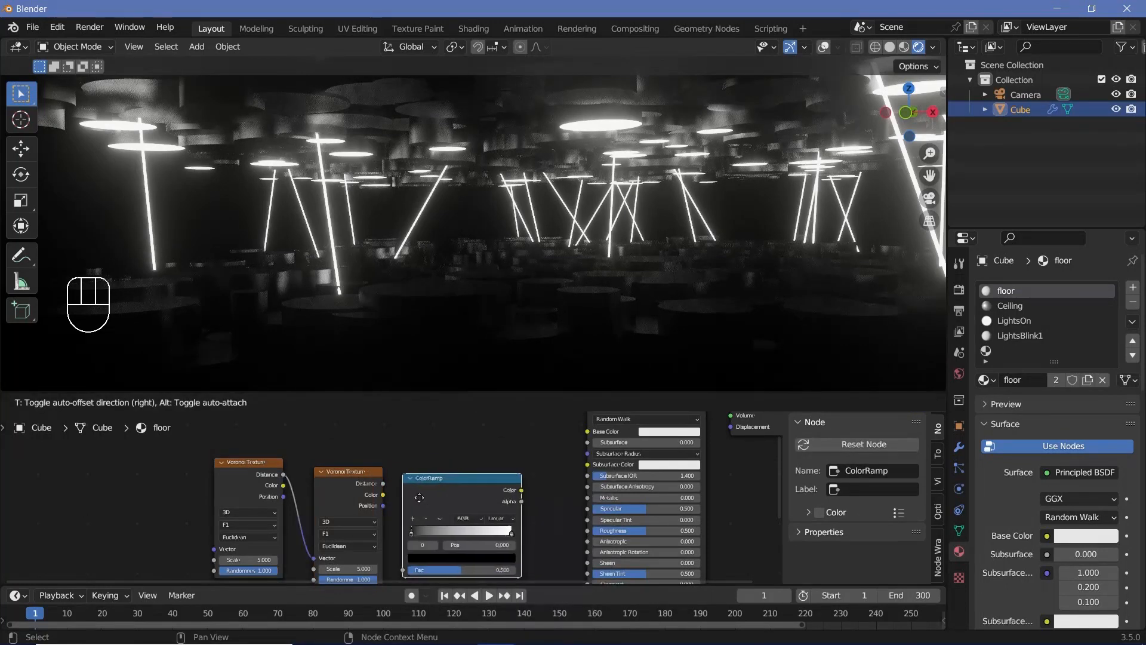
pyautogui.click(399, 504)
pyautogui.moveTo(383, 484); pyautogui.dragTo(396, 461)
pyautogui.moveTo(396, 461); pyautogui.dragTo(328, 544, button='middle')
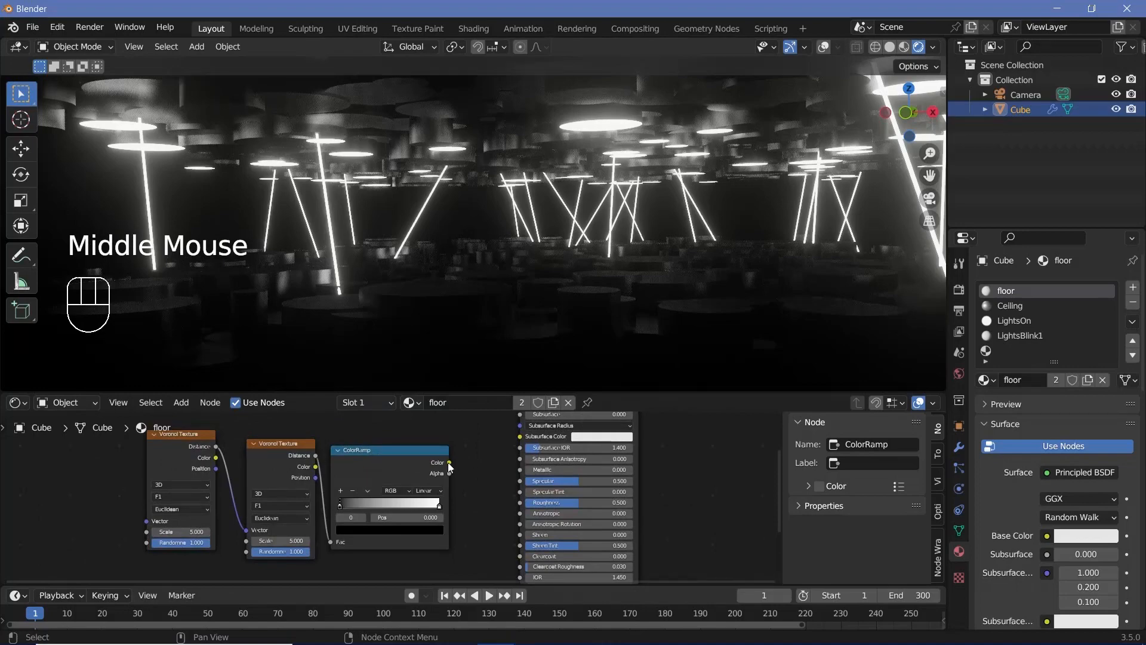
pyautogui.moveTo(449, 462); pyautogui.dragTo(526, 504)
pyautogui.moveTo(525, 503); pyautogui.dragTo(478, 434, button='middle')
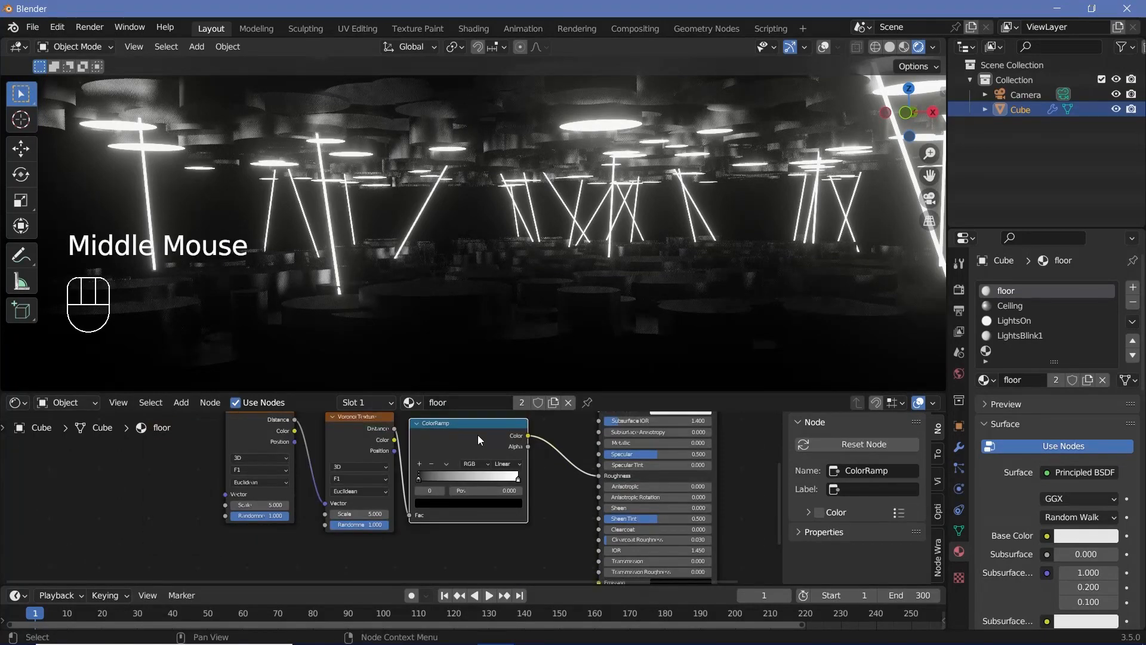
# Preview the ColorRamp output in the viewport and move both Voronoi Texture nodes away from the ColorRamp.
pyautogui.keyDown('ctrl'); pyautogui.keyDown('shift'); pyautogui.click(471, 439); pyautogui.keyUp('shift'); pyautogui.keyUp('ctrl')
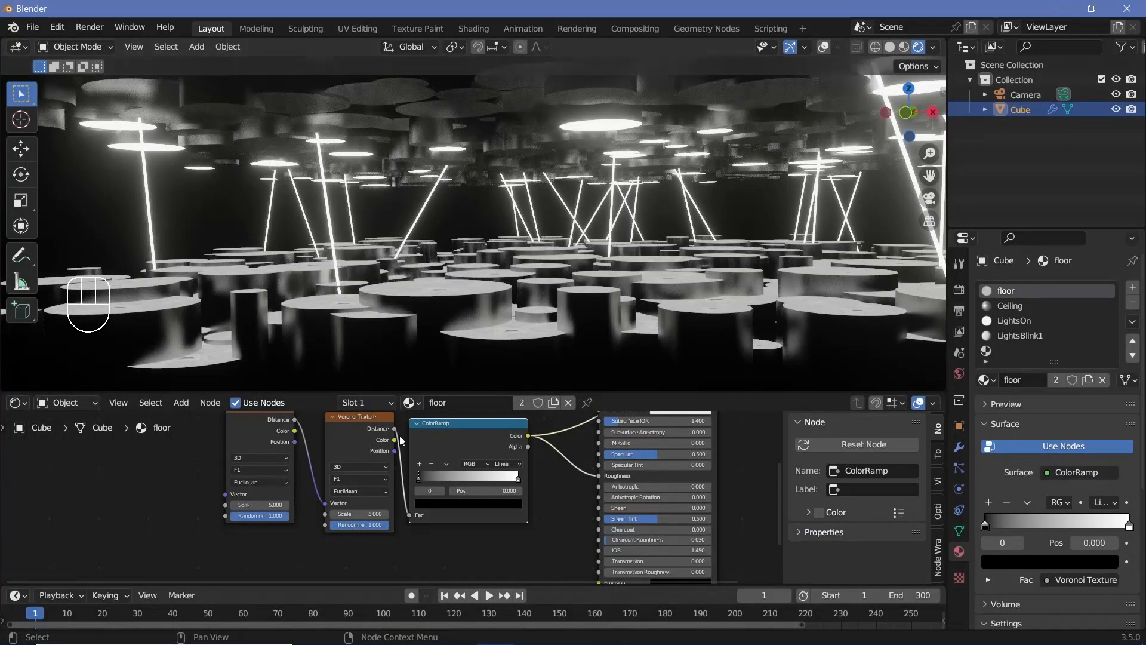
pyautogui.moveTo(199, 442); pyautogui.dragTo(368, 526)
pyautogui.moveTo(356, 448); pyautogui.dragTo(321, 467)
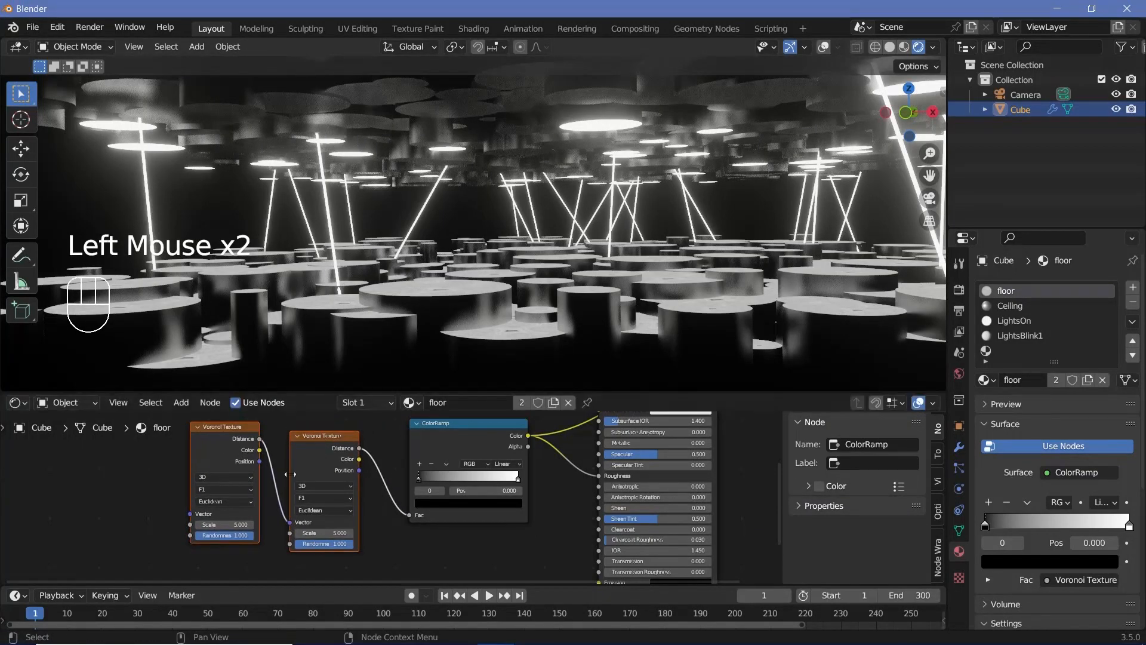
# Set the first Voronoi Texture's Scale to 10.4 and move the ColorRamp's black stop to 0.596.
pyautogui.moveTo(211, 539); pyautogui.dragTo(330, 544, button='middle')
pyautogui.scroll(2, 331, 548)
pyautogui.moveTo(561, 481); pyautogui.dragTo(650, 487)
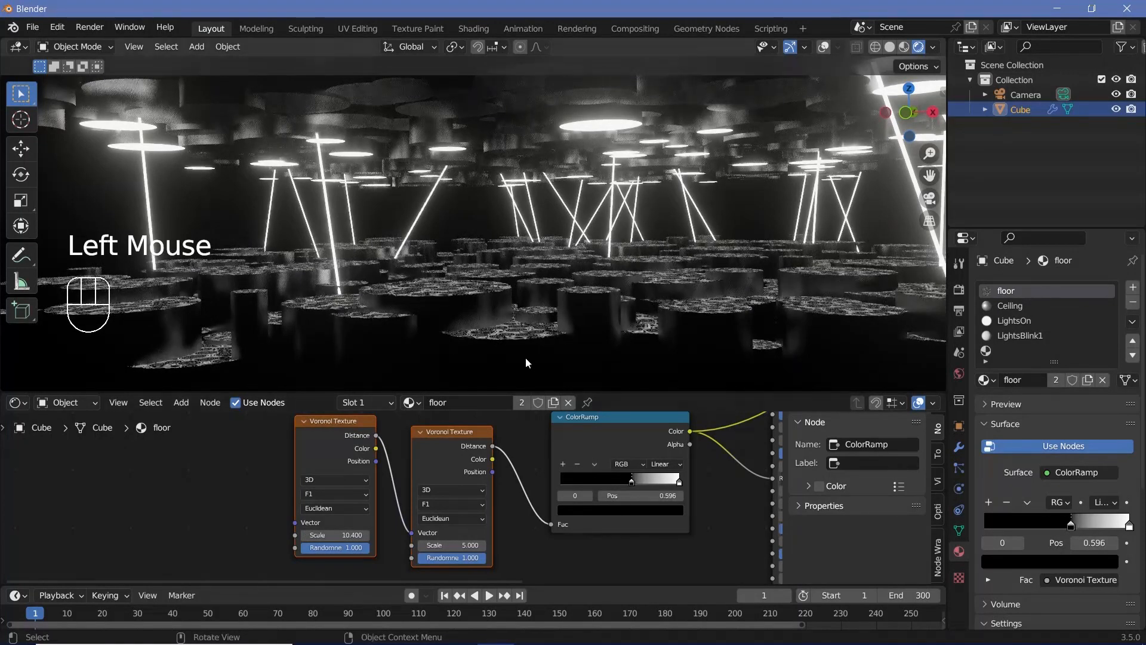
# Set the first Voronoi Texture's Scale to 3 while checking the floor pattern up close.
pyautogui.scroll(5, 525, 357)
pyautogui.keyDown('shift'); pyautogui.moveTo(526, 357); pyautogui.dragTo(525, 291, button='middle'); pyautogui.keyUp('shift')
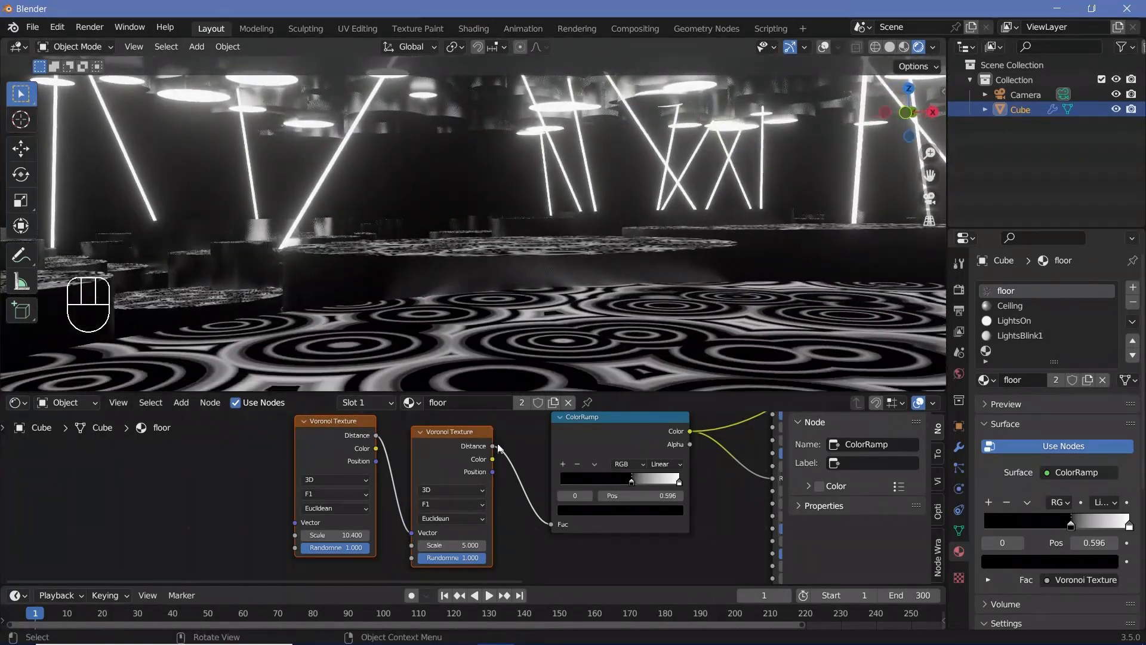
pyautogui.click(332, 535)
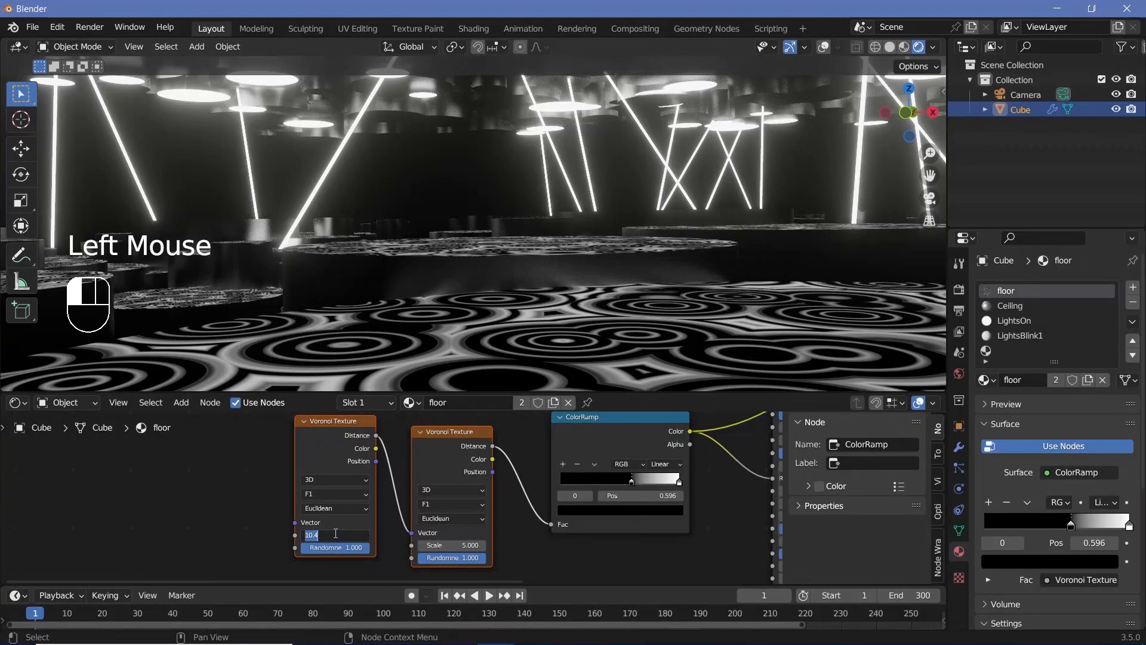
pyautogui.write('3')
pyautogui.press('Return')
# Keep the second Voronoi Texture's Scale at 5 and set the first one's Randomness to 0.5.
pyautogui.scroll(-2, 514, 253)
pyautogui.scroll(1, 514, 253)
pyautogui.keyDown('shift'); pyautogui.moveTo(511, 255); pyautogui.dragTo(501, 280, button='middle'); pyautogui.keyUp('shift')
pyautogui.click(448, 545)
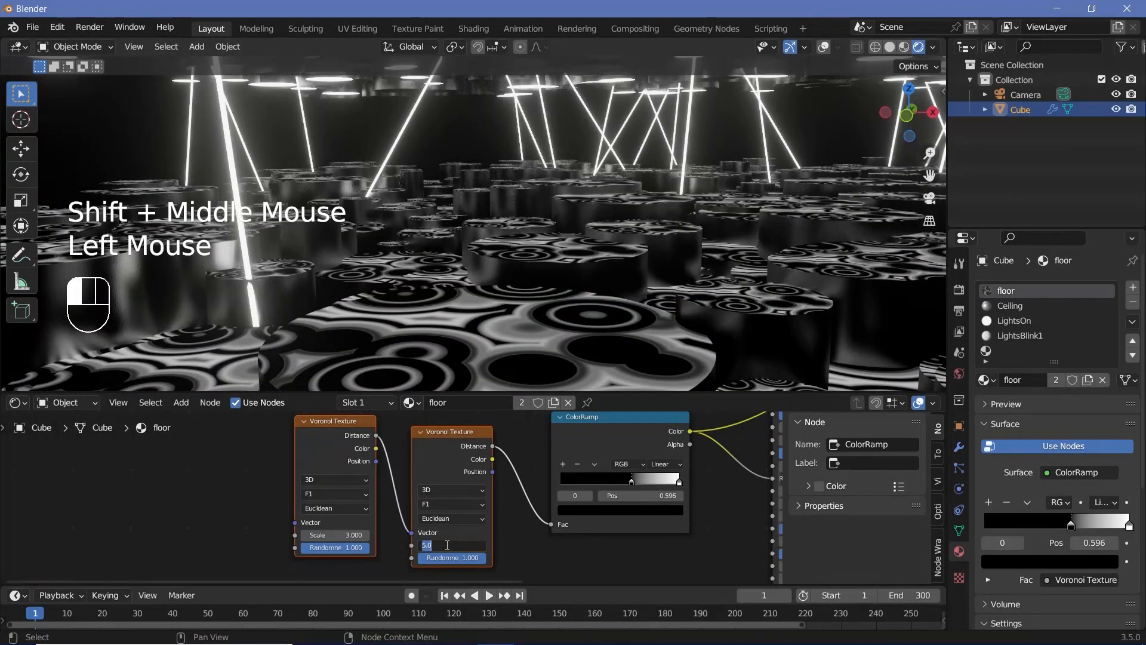
pyautogui.press('Return')
pyautogui.click(338, 548)
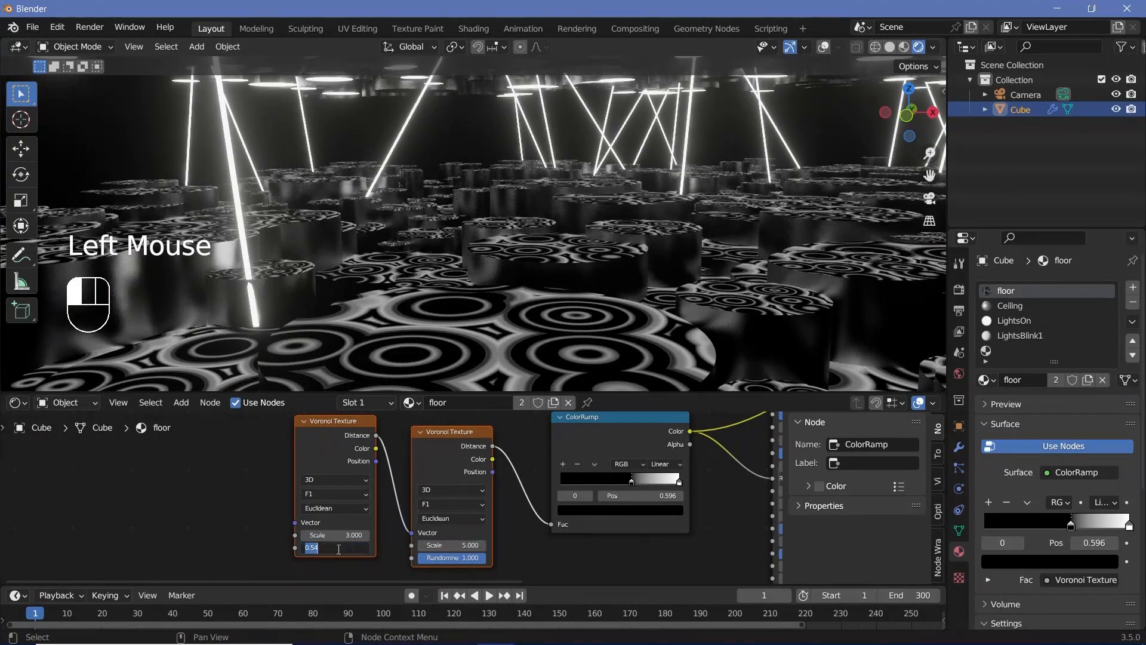
pyautogui.write('0.5')
pyautogui.press('Return')
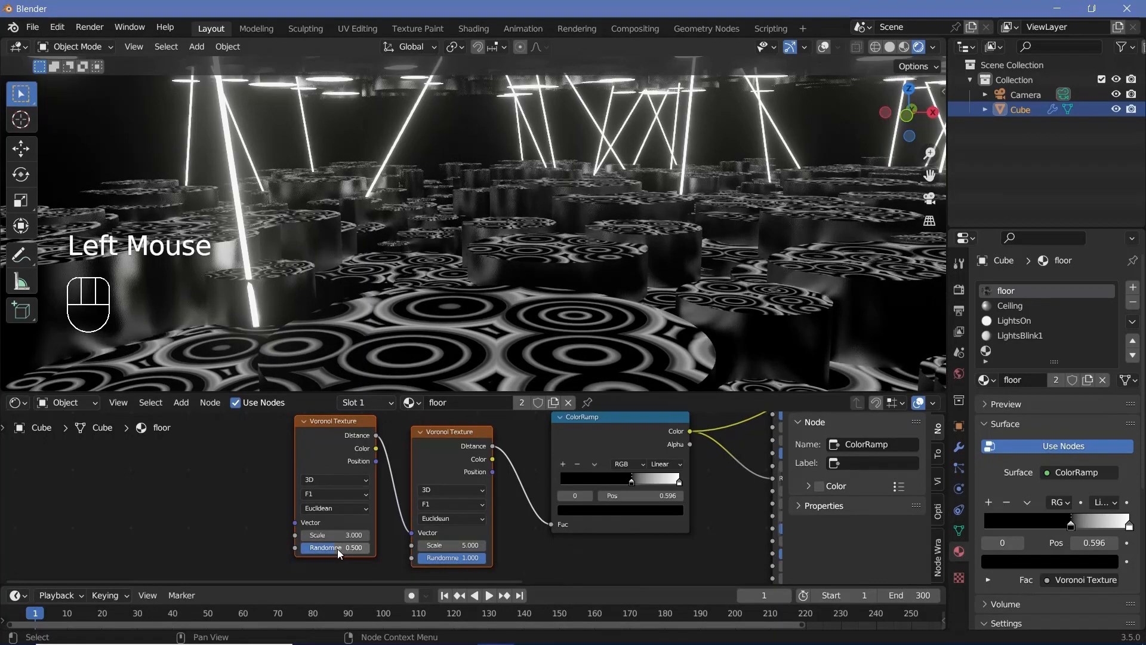
# Lower the first Voronoi Texture's Scale to 1.8.
pyautogui.keyDown('shift'); pyautogui.moveTo(336, 535); pyautogui.dragTo(313, 535); pyautogui.keyUp('shift')
pyautogui.keyDown('shift'); pyautogui.click(351, 535); pyautogui.keyUp('shift')
pyautogui.write('1.86')
pyautogui.press('Return')
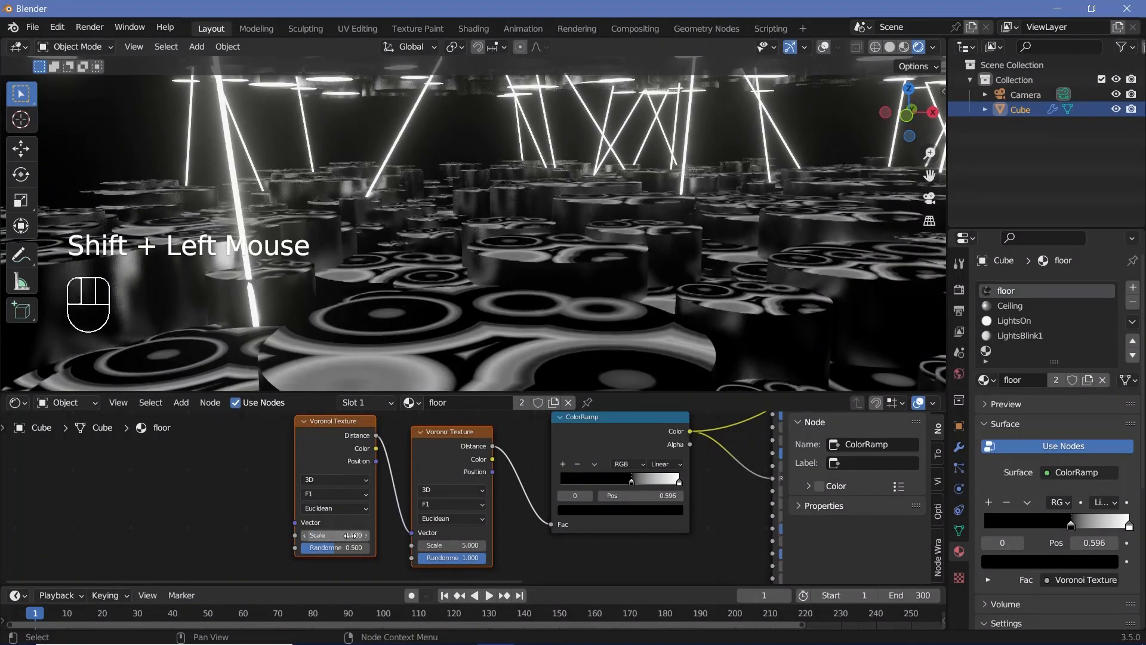
pyautogui.scroll(-2, 569, 291)
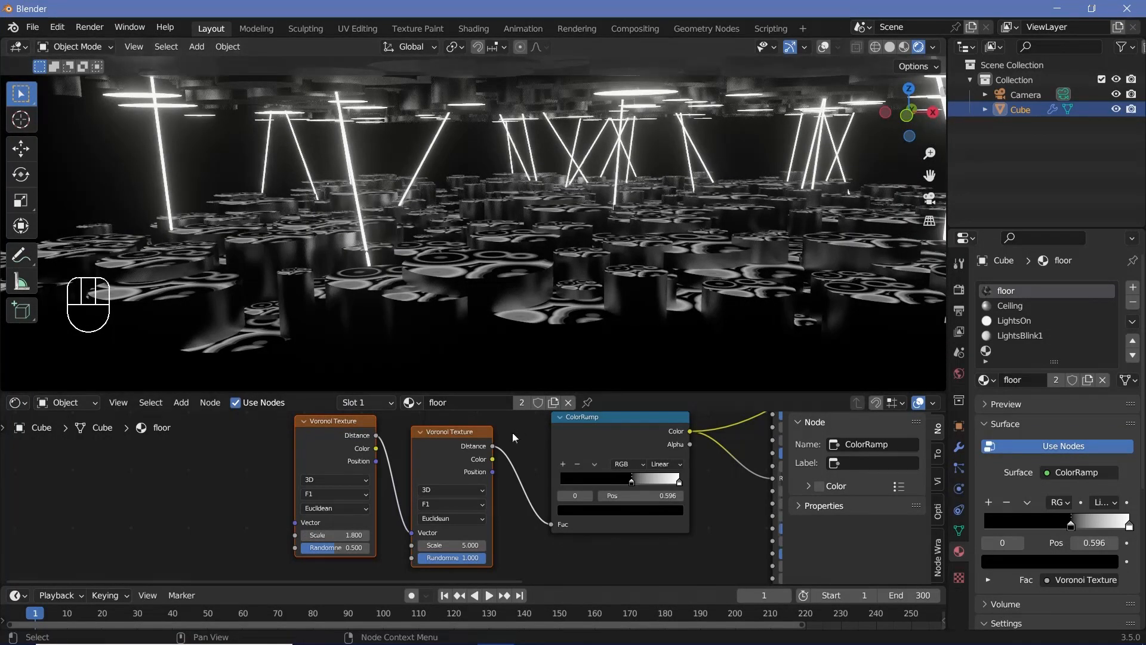
# Move the ColorRamp's white stop to 0.833 and its black stop to 0.455.
pyautogui.moveTo(494, 464); pyautogui.dragTo(417, 486, button='middle')
pyautogui.moveTo(555, 503); pyautogui.dragTo(527, 503)
pyautogui.moveTo(602, 504); pyautogui.dragTo(538, 506)
pyautogui.click(526, 503)
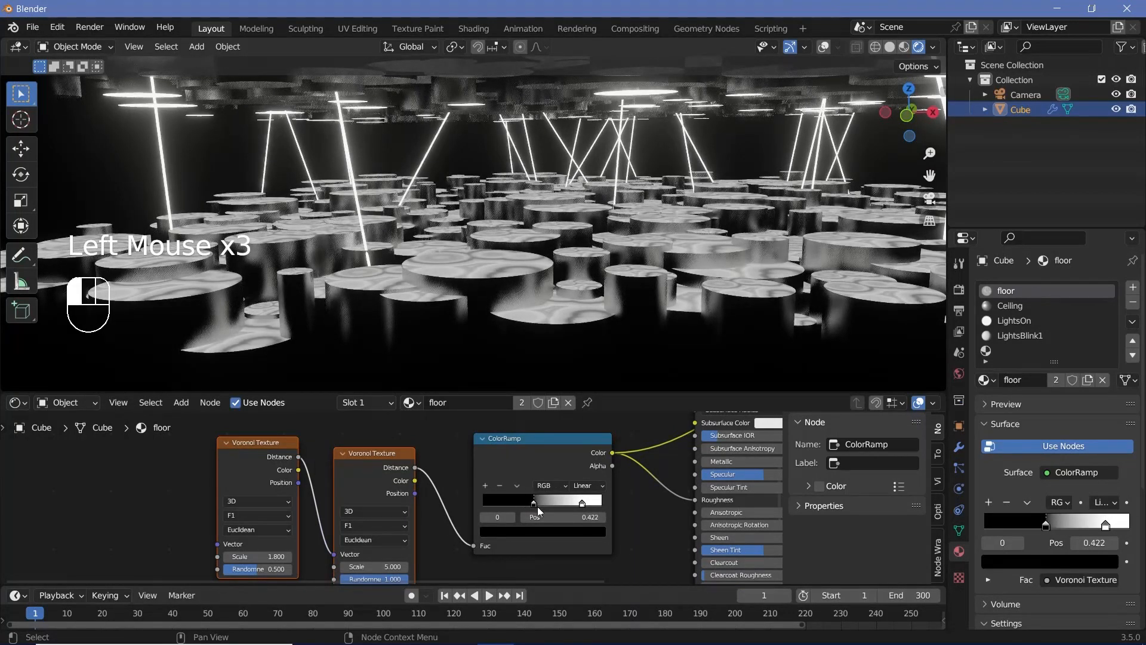
# Brighten the ColorRamp's black stop to a gray with Value 0.3.
pyautogui.click(537, 532)
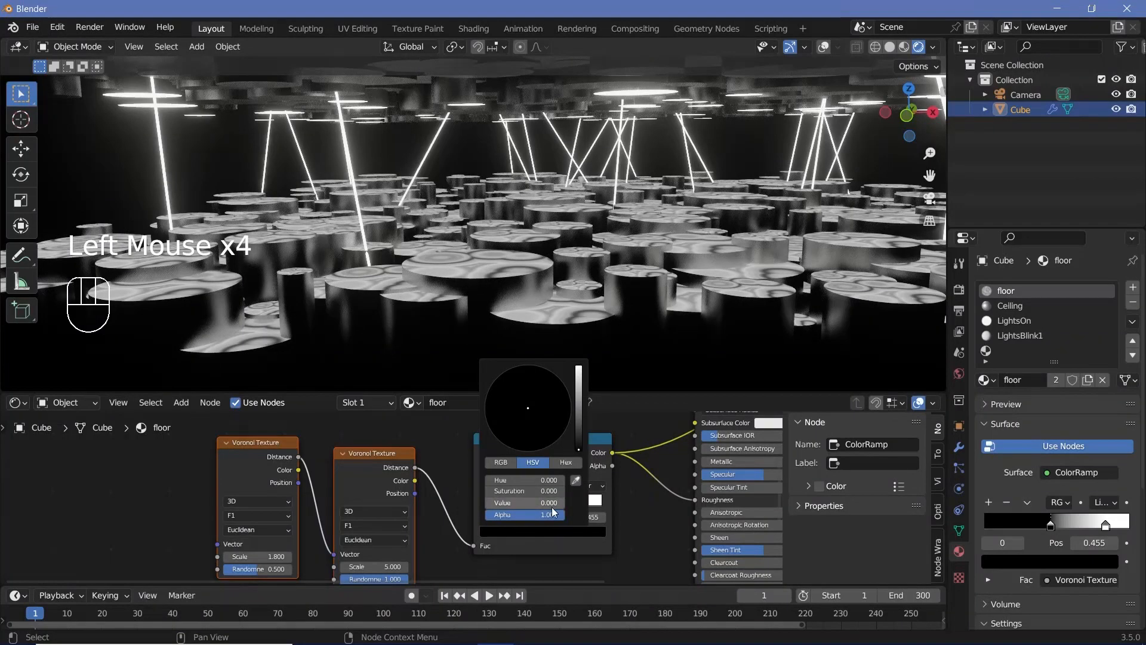
pyautogui.click(551, 506)
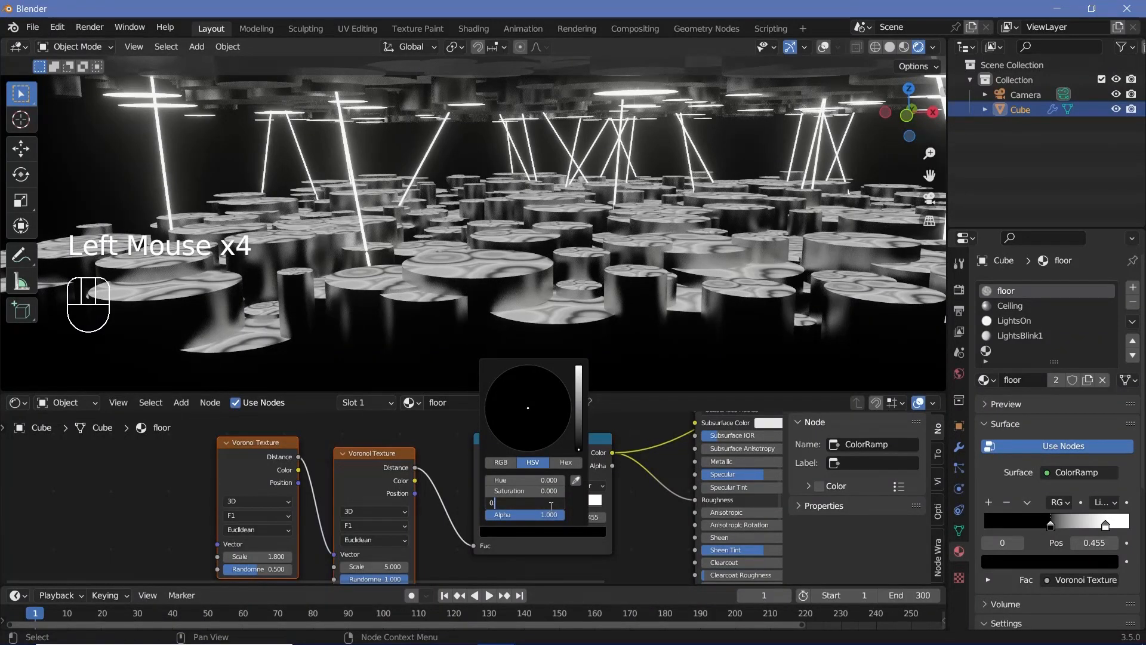
pyautogui.write('0.3')
pyautogui.press('Return')
pyautogui.click(576, 508)
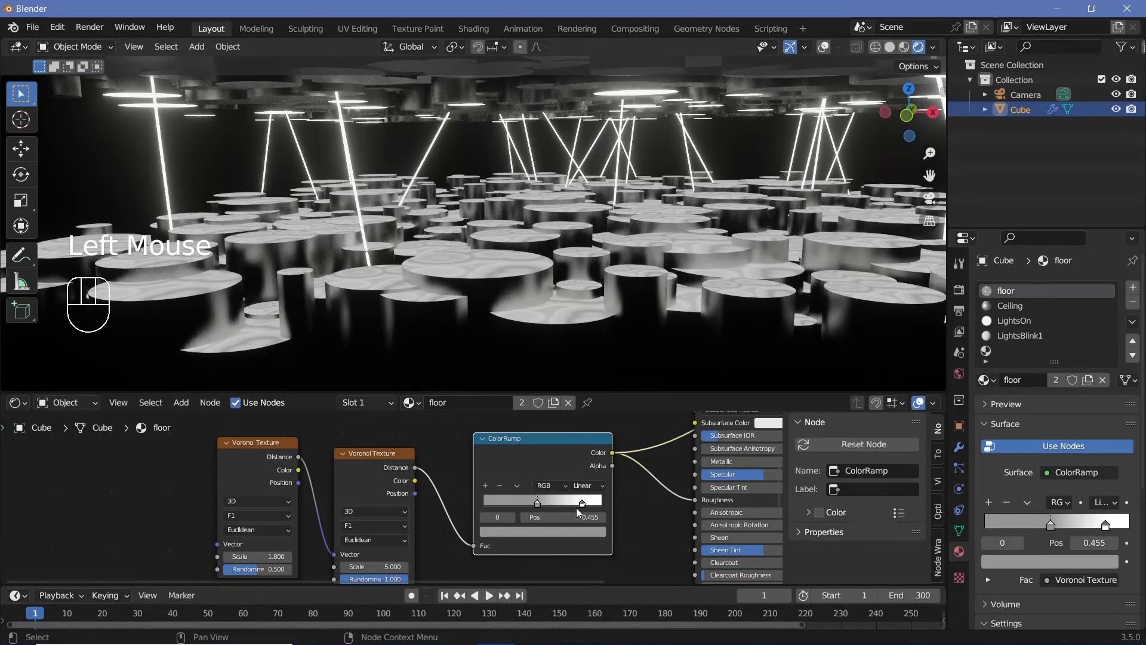
# Darken the ColorRamp's white stop to a gray with Value 0.6.
pyautogui.click(582, 504)
pyautogui.click(543, 532)
pyautogui.click(547, 503)
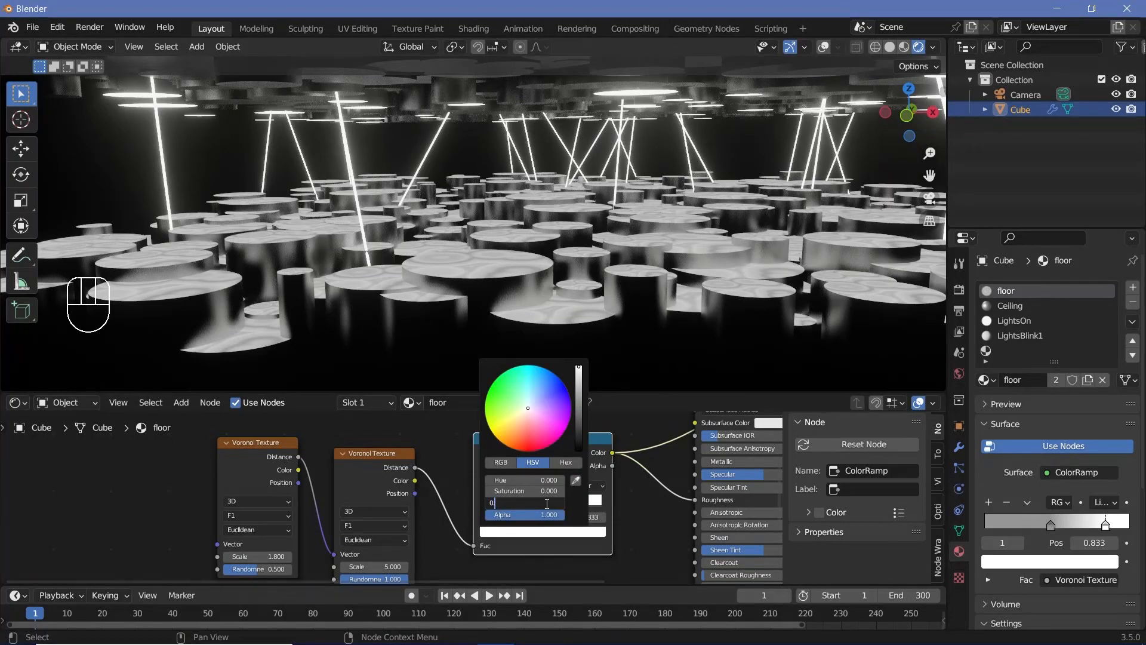
pyautogui.write('0.6')
pyautogui.press('Return')
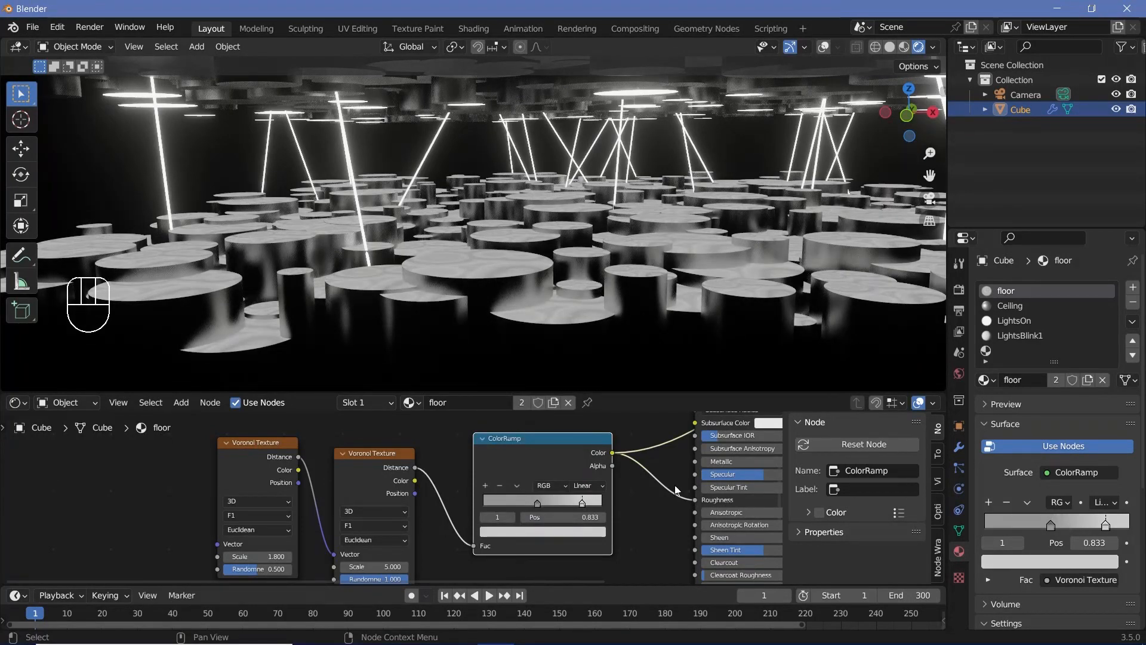
# Preview the floor's Principled BSDF again and set its Metallic to 1.
pyautogui.keyDown('ctrl'); pyautogui.keyDown('shift'); pyautogui.click(736, 503); pyautogui.keyUp('shift'); pyautogui.keyUp('ctrl')
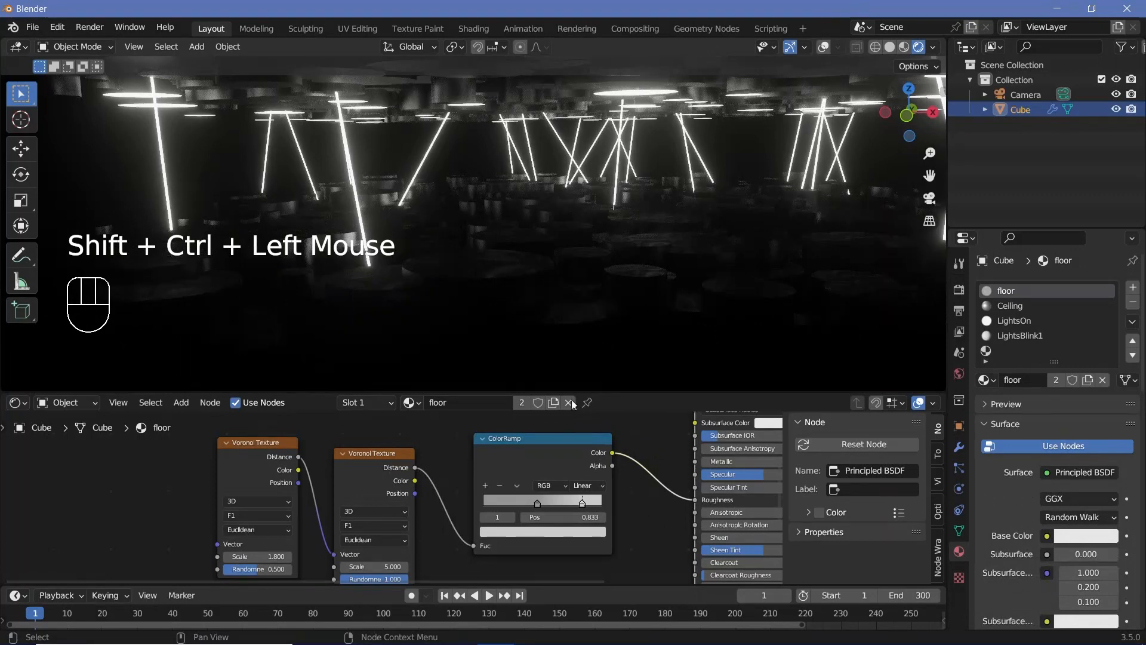
pyautogui.moveTo(667, 493); pyautogui.dragTo(556, 500, button='middle')
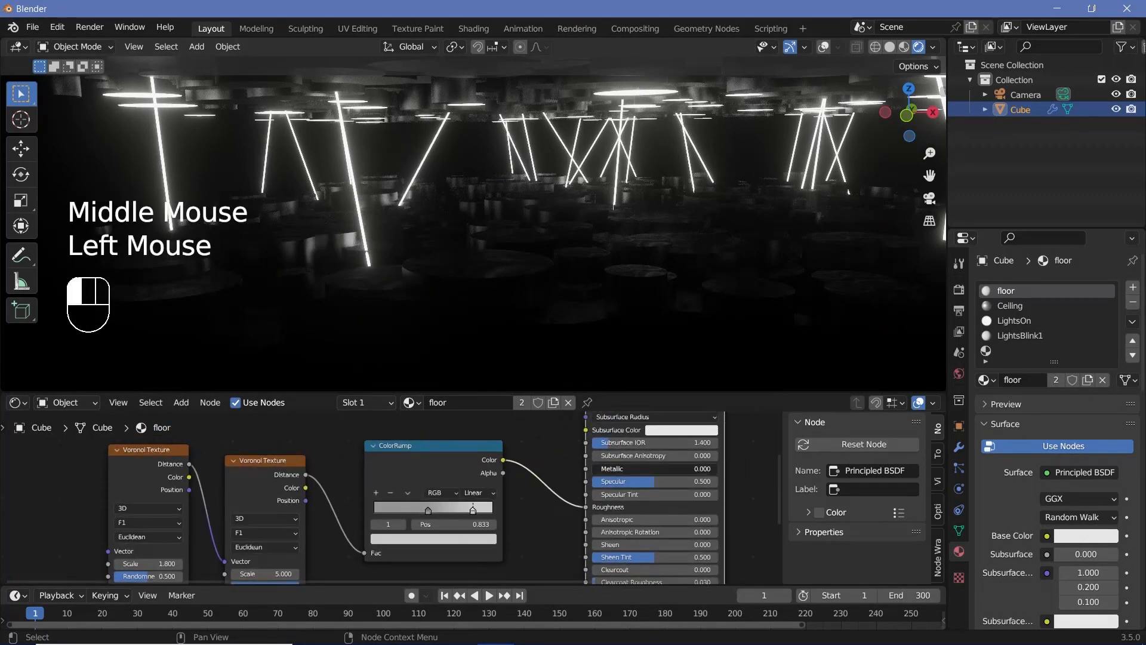
pyautogui.moveTo(597, 469); pyautogui.dragTo(720, 469)
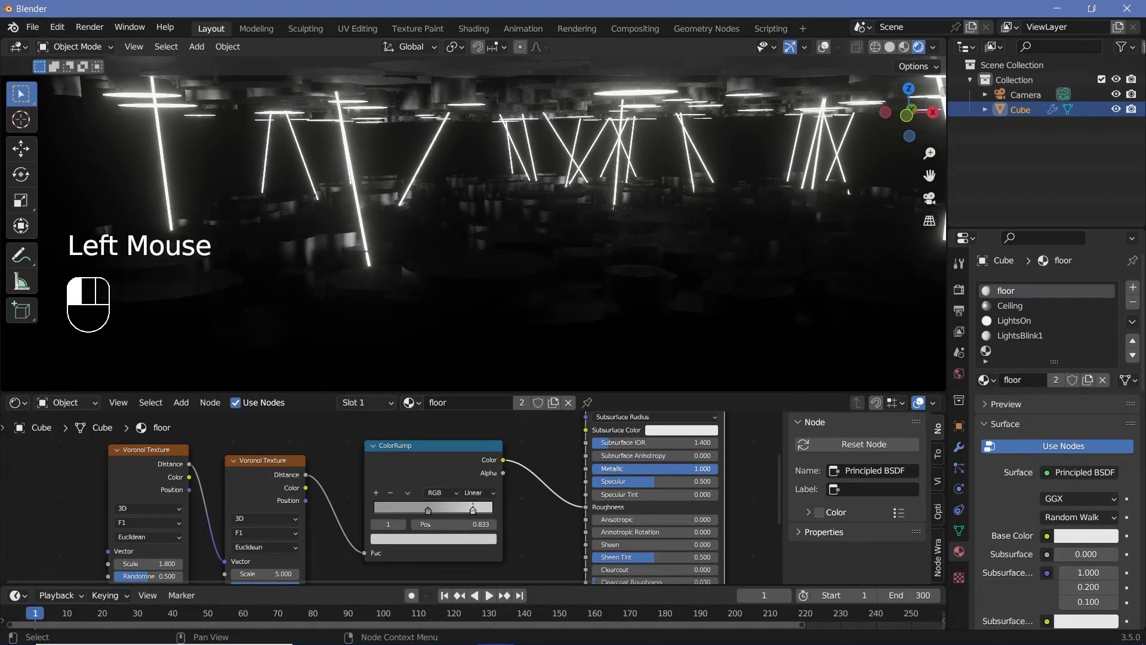
# Set the color Value of the ColorRamp's darker stop to 0.1.
pyautogui.click(459, 538)
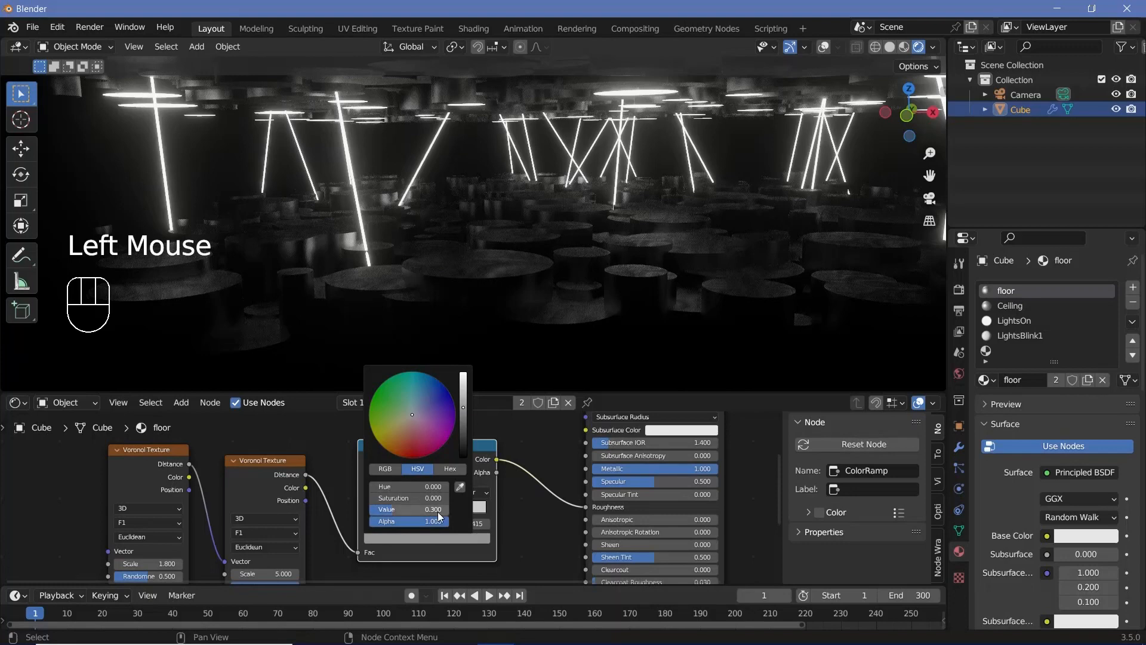
pyautogui.click(438, 511)
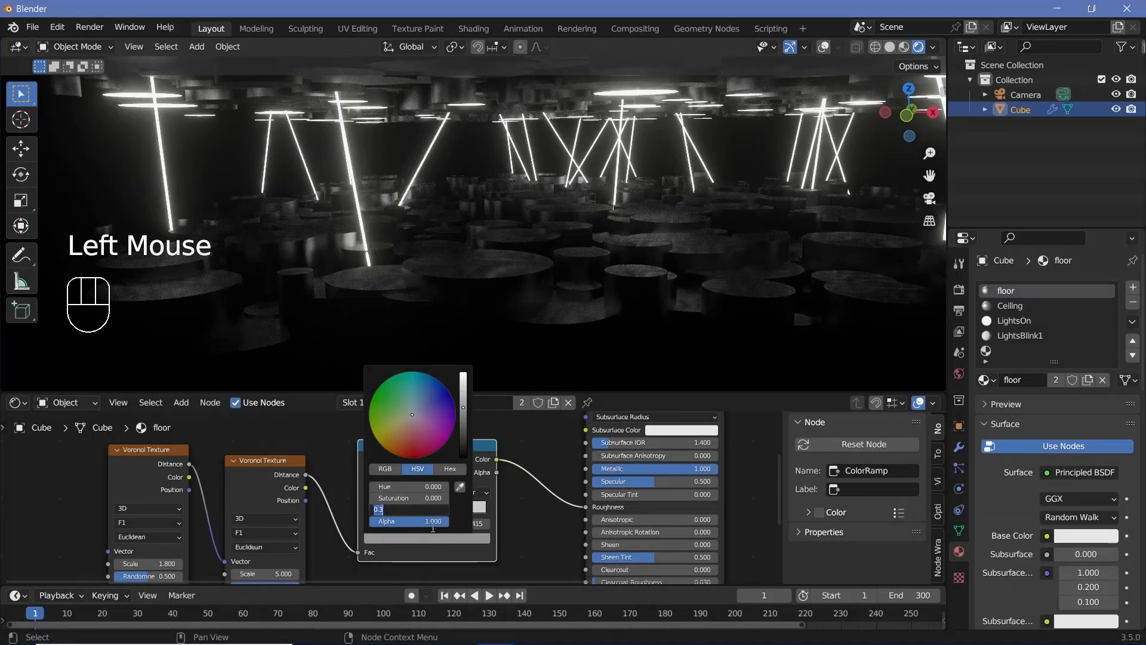
pyautogui.press('Return')
pyautogui.click(454, 536)
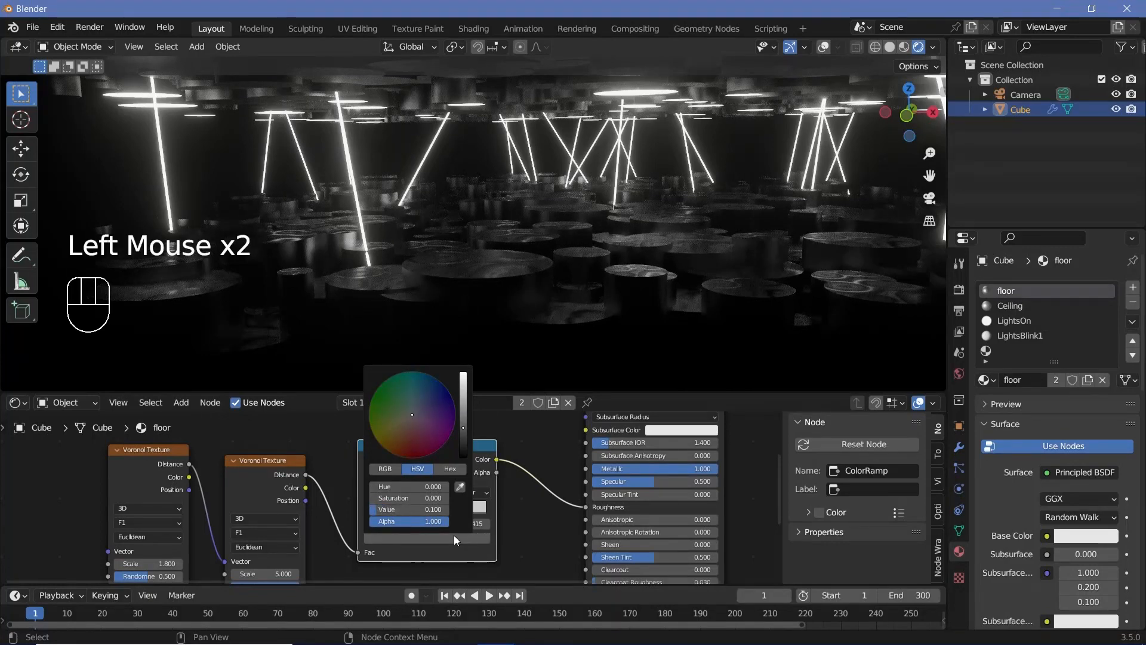
# Set the color Value of the ColorRamp's lighter stop to 0.3.
pyautogui.click(458, 542)
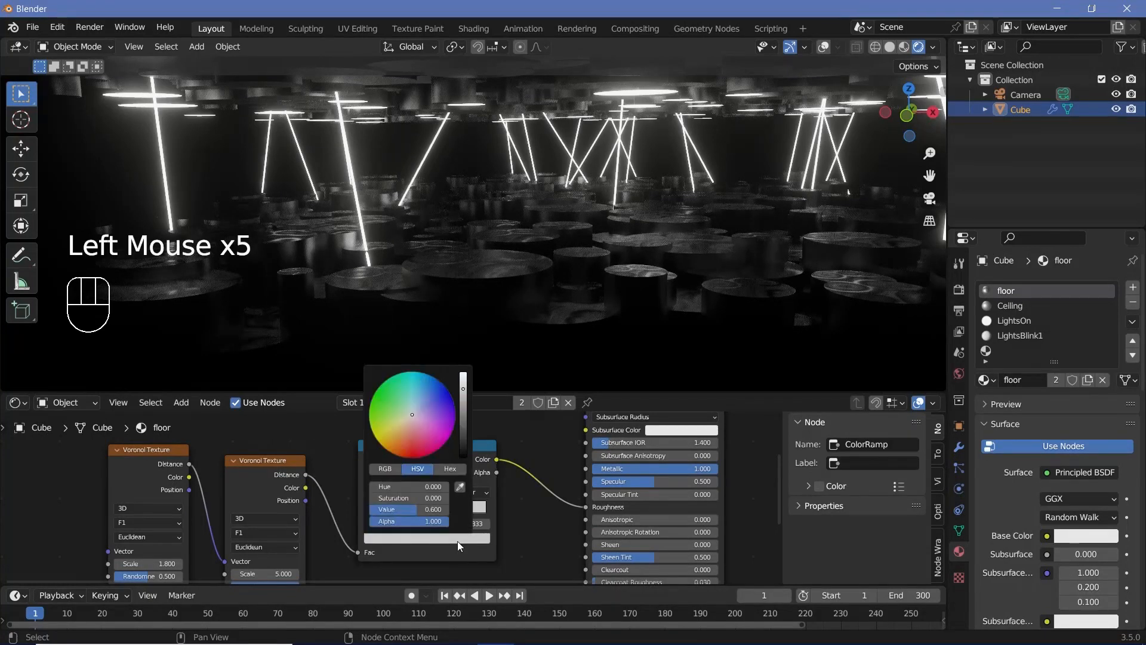
pyautogui.click(430, 511)
pyautogui.write('0.03')
pyautogui.press('Return')
# Bring the ColorRamp's stops close together, with the darker one at 0.516 and the lighter one just after it.
pyautogui.moveTo(423, 508); pyautogui.dragTo(490, 479, button='middle')
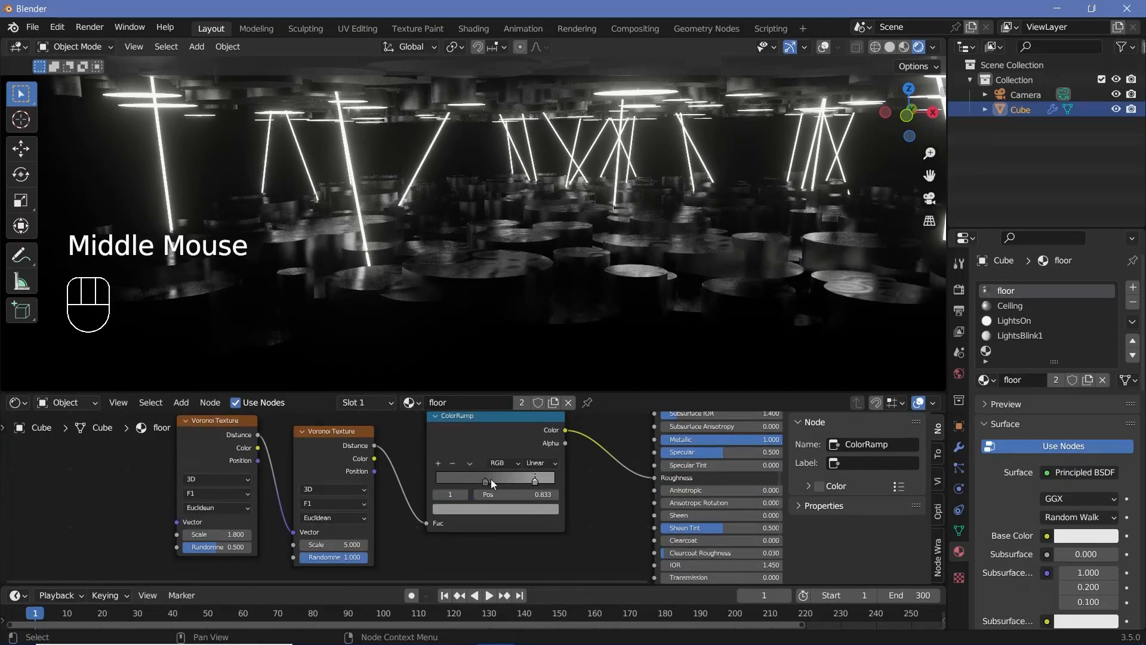
pyautogui.moveTo(492, 480)
pyautogui.mouseDown()
pyautogui.moveTo(524, 481)
pyautogui.moveTo(507, 483)
pyautogui.mouseUp()
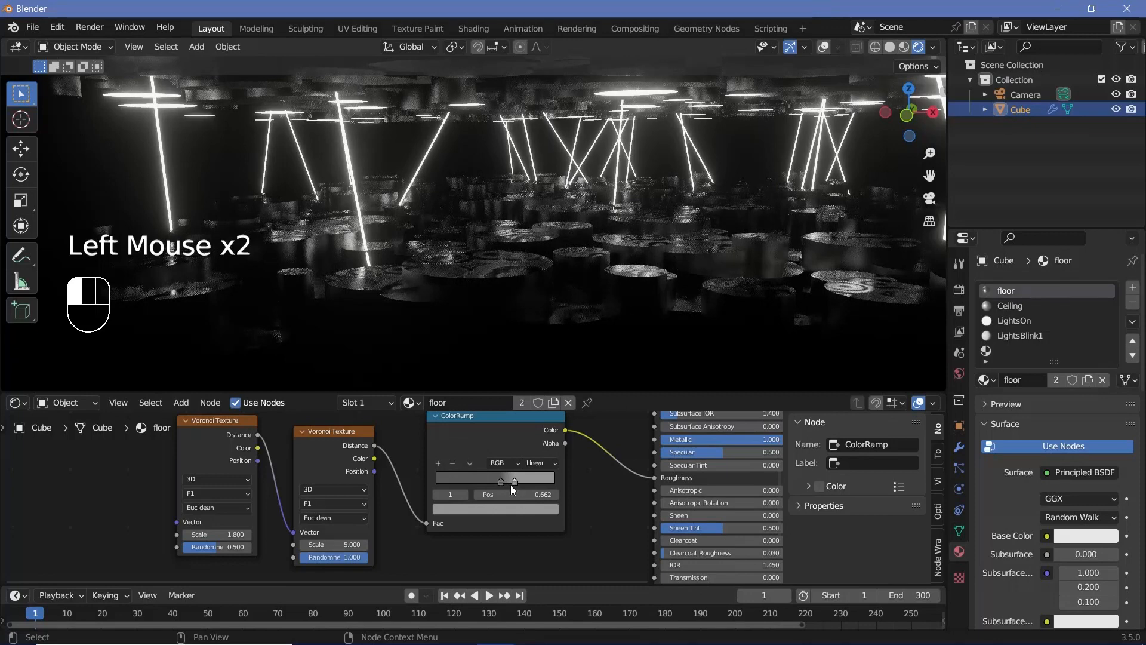
pyautogui.moveTo(501, 481); pyautogui.dragTo(498, 478)
# Set the first Voronoi Texture's Scale to 1.5 and Randomness to 0.7, and the second one's Scale to 22.6.
pyautogui.scroll(3, 496, 478)
pyautogui.moveTo(108, 544); pyautogui.dragTo(281, 512, button='middle')
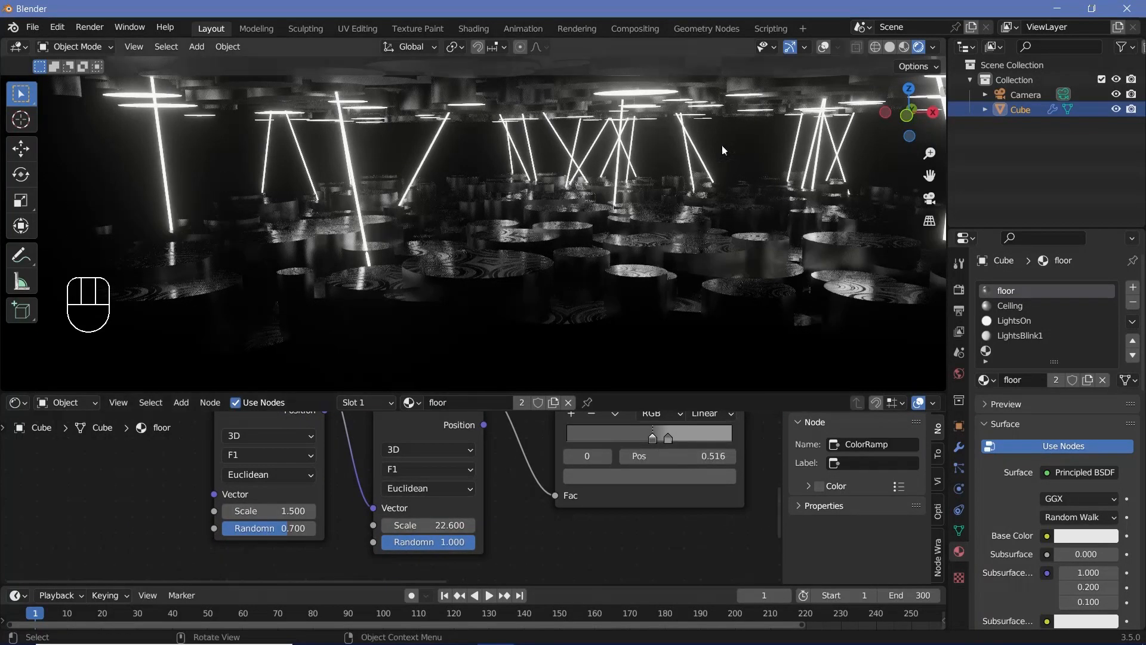
# Raise the floor material's Base Color Value to 1 and tint it light cyan.
pyautogui.scroll(-1, 729, 489)
pyautogui.moveTo(729, 489); pyautogui.dragTo(560, 506, button='middle')
pyautogui.click(578, 498)
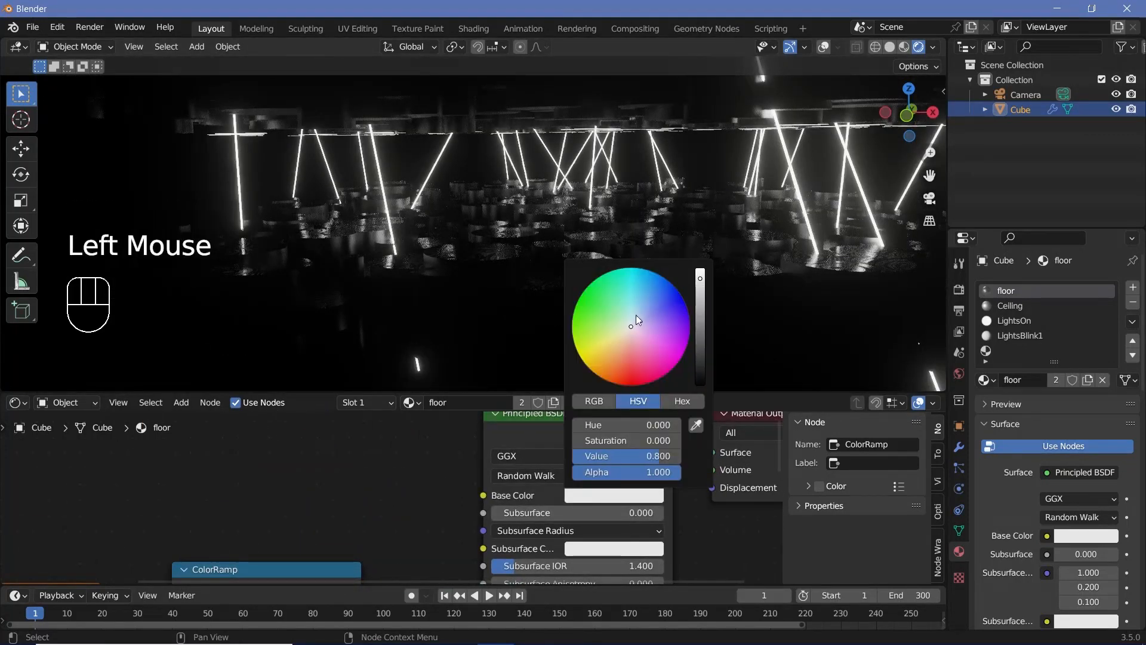
pyautogui.moveTo(704, 279); pyautogui.dragTo(702, 270)
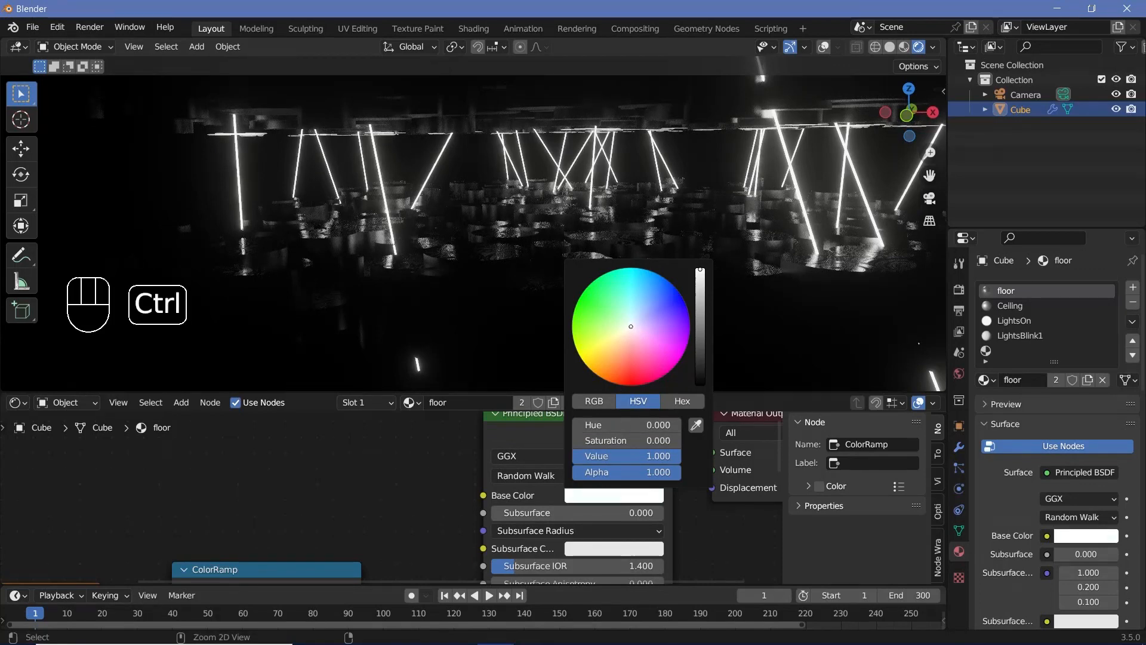
pyautogui.keyDown('ctrl'); pyautogui.click(631, 316); pyautogui.keyUp('ctrl')
pyautogui.keyDown('ctrl'); pyautogui.moveTo(631, 317); pyautogui.dragTo(631, 312); pyautogui.keyUp('ctrl')
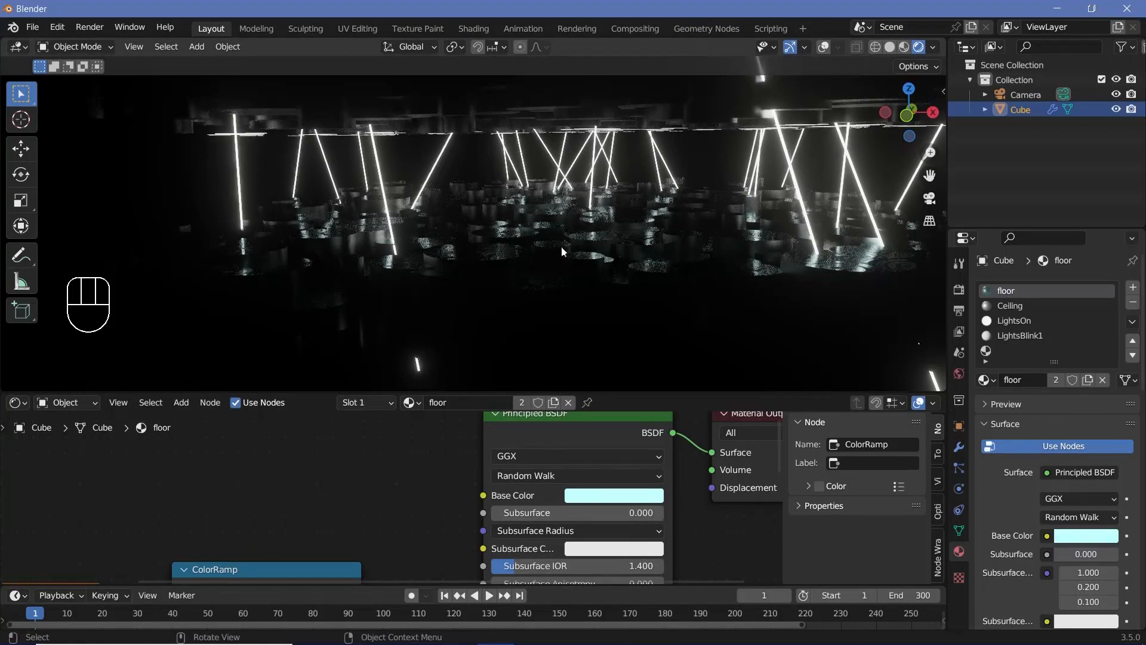
# Change the Ceiling material's Base Color to a very pale cyan with Hue 0.5 and Value 1.
pyautogui.moveTo(562, 249); pyautogui.dragTo(556, 235, button='middle')
pyautogui.scroll(2, 561, 256)
pyautogui.click(1038, 306)
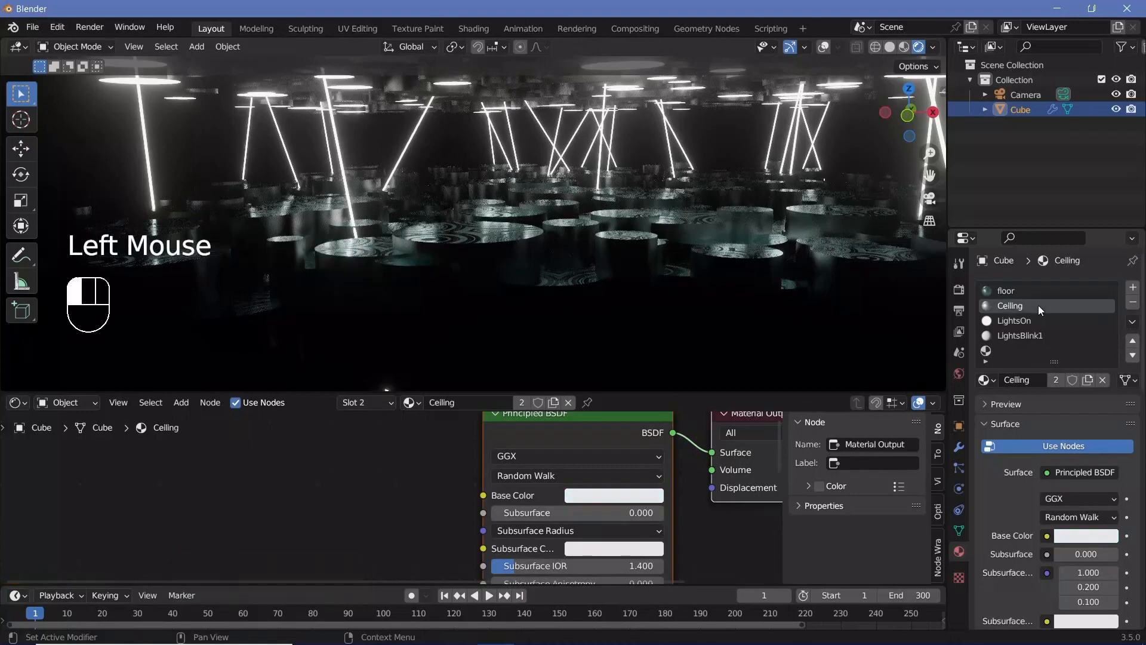
pyautogui.click(605, 499)
pyautogui.moveTo(703, 289); pyautogui.dragTo(701, 269)
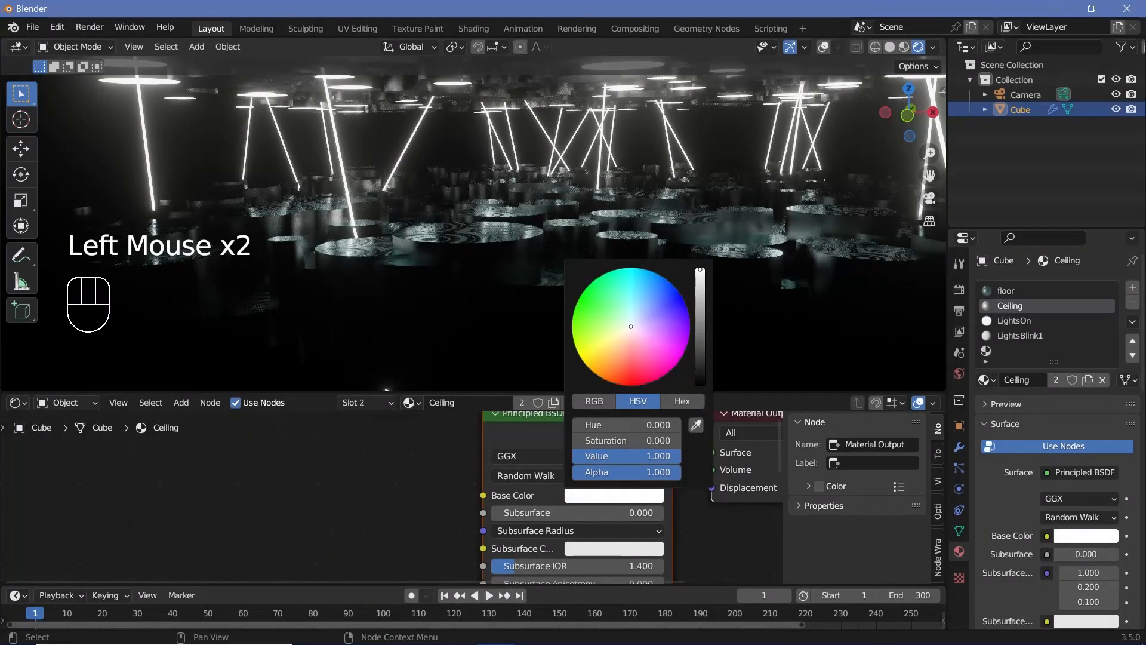
pyautogui.keyDown('ctrl'); pyautogui.click(630, 324); pyautogui.keyUp('ctrl')
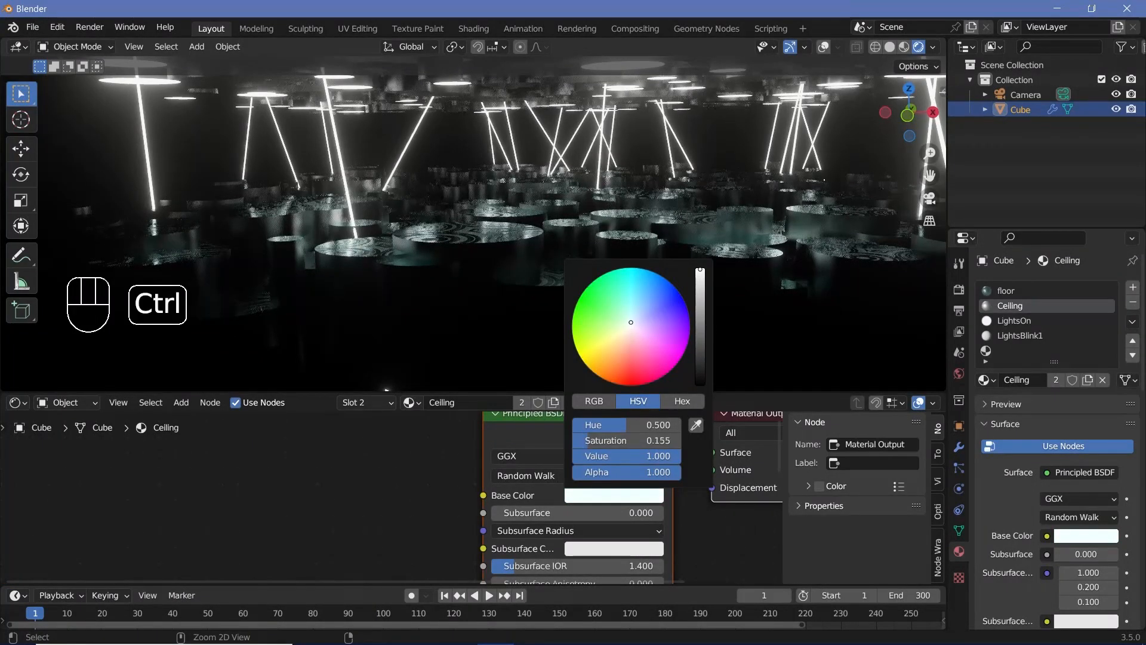
pyautogui.scroll(-1, 564, 216)
pyautogui.scroll(1, 564, 216)
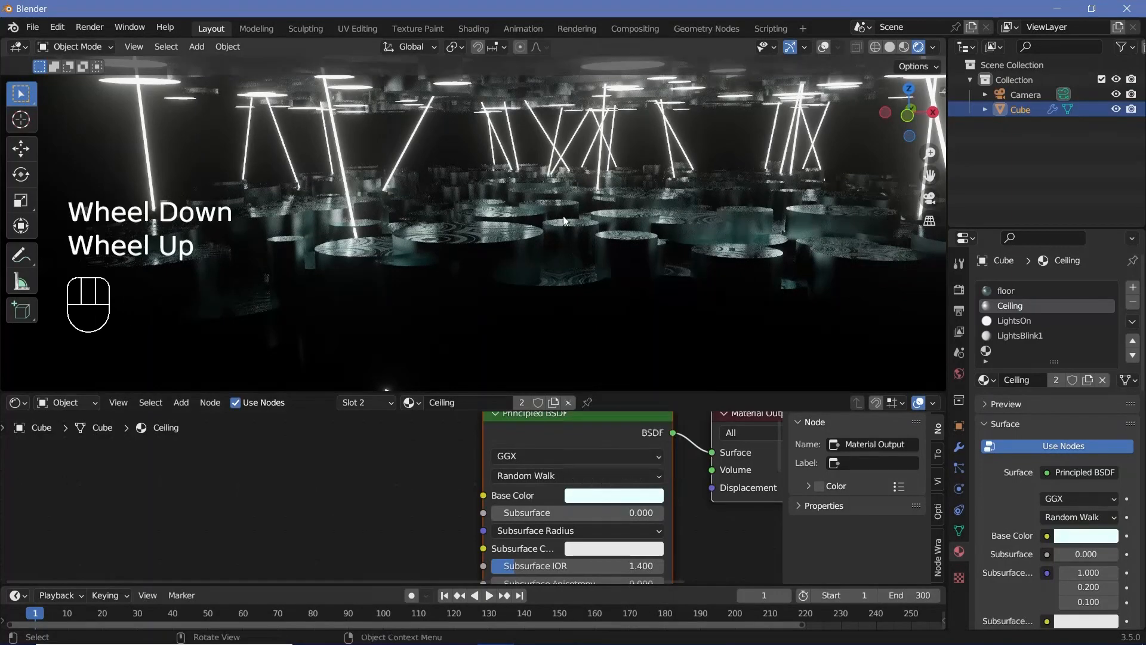
pyautogui.keyDown('shift'); pyautogui.moveTo(564, 216); pyautogui.dragTo(429, 414, button='middle'); pyautogui.keyUp('shift')
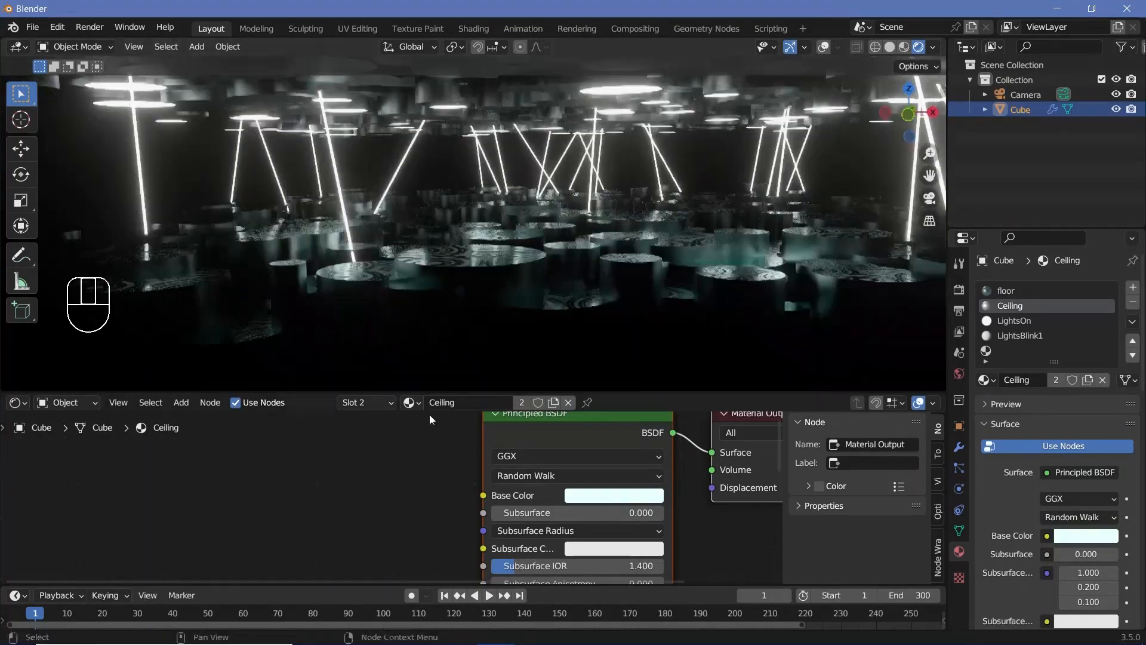
# In the LightsBlink1 material, delete the Principled BSDF and add an Emission shader in its place.
pyautogui.click(1015, 335)
pyautogui.scroll(-2, 521, 496)
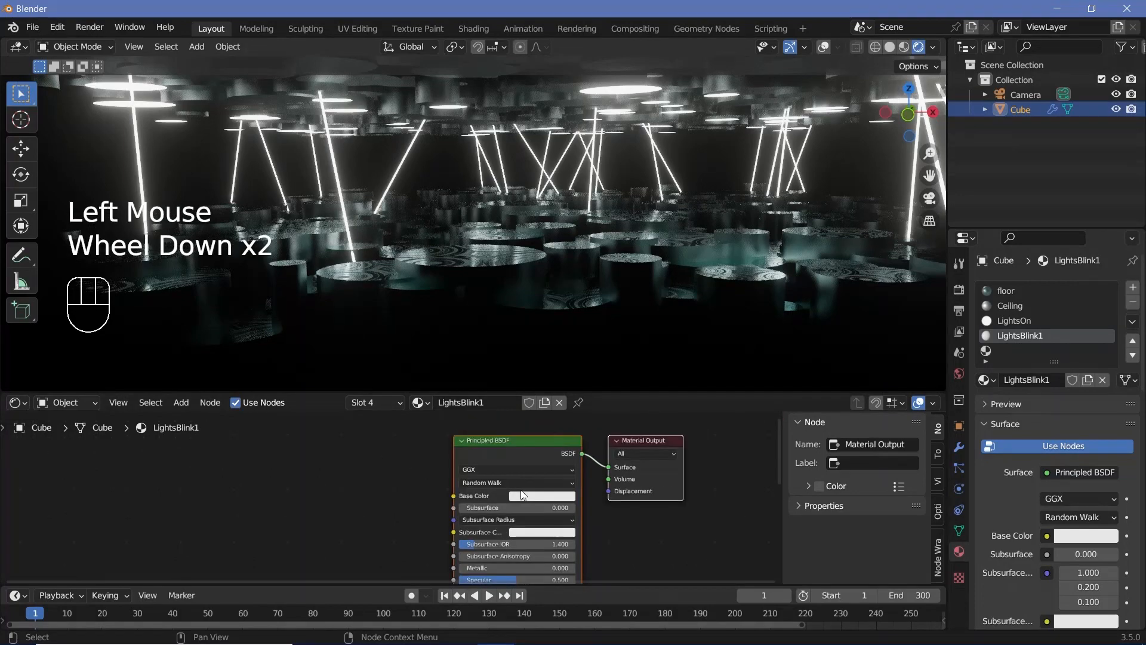
pyautogui.click(363, 459)
pyautogui.click(496, 446)
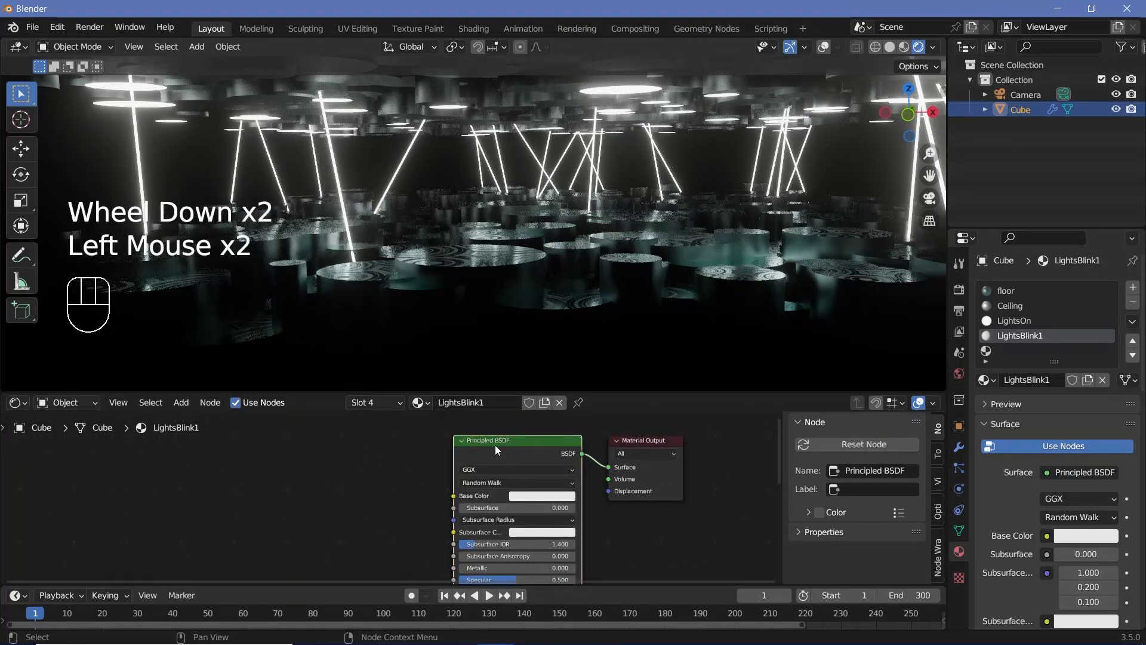
pyautogui.press('x')
pyautogui.hotkey('shift', 'a')
pyautogui.click(438, 460)
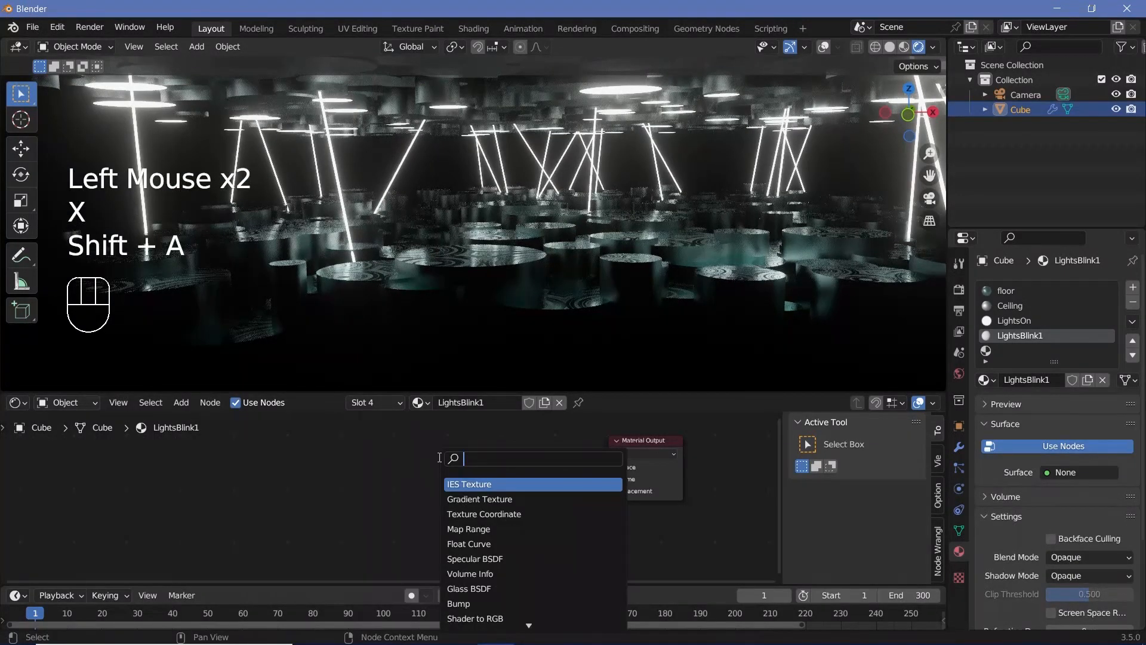
pyautogui.write('em')
pyautogui.press('Return')
# Set the Emission node's Strength to 10 and connect its output to the Material Output's Surface.
pyautogui.click(441, 483)
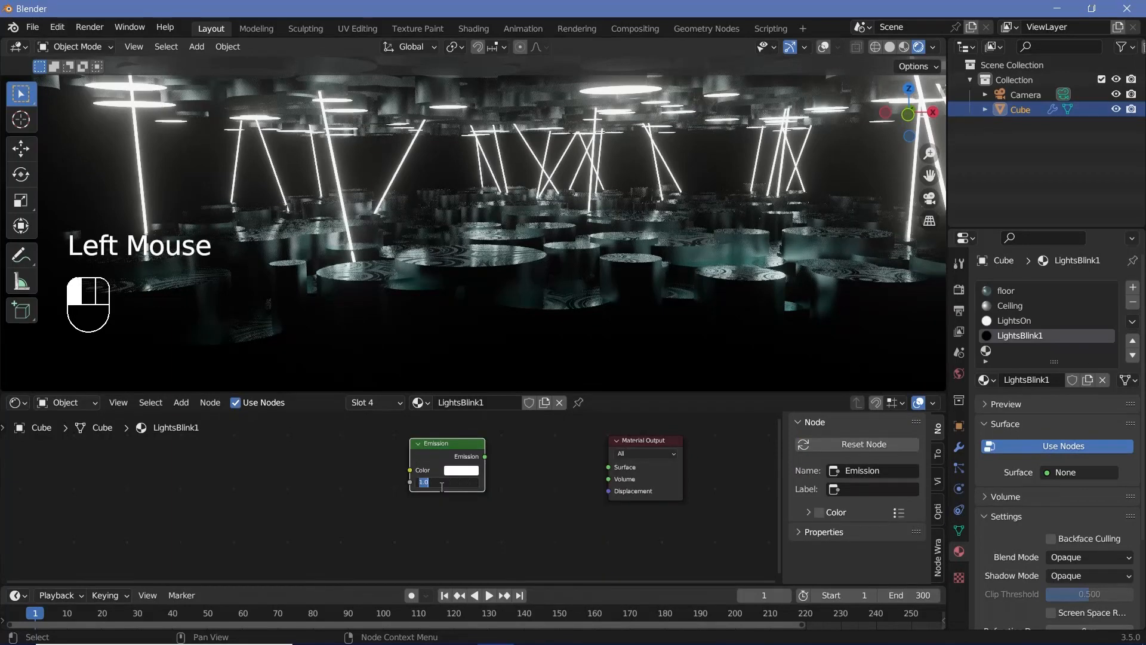
pyautogui.write('10')
pyautogui.press('Return')
pyautogui.moveTo(485, 456); pyautogui.dragTo(611, 468)
pyautogui.moveTo(435, 453); pyautogui.dragTo(429, 455)
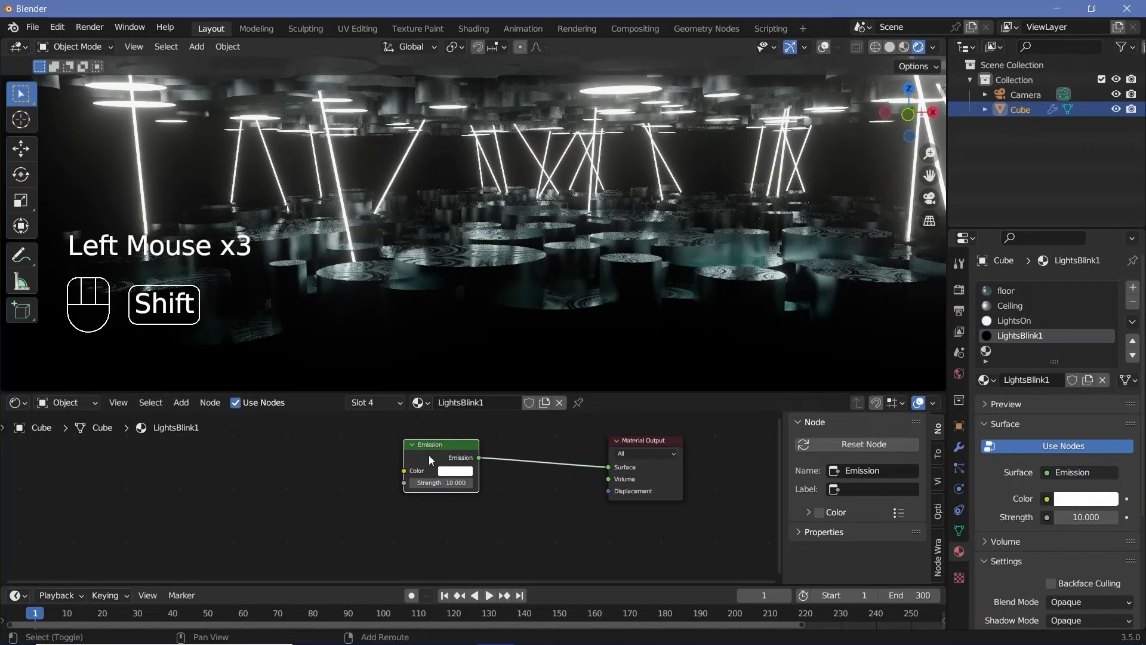
# Duplicate the Emission node below the original and set the copy's color to black.
pyautogui.hotkey('shift', 'd')
pyautogui.click(442, 525)
pyautogui.click(459, 519)
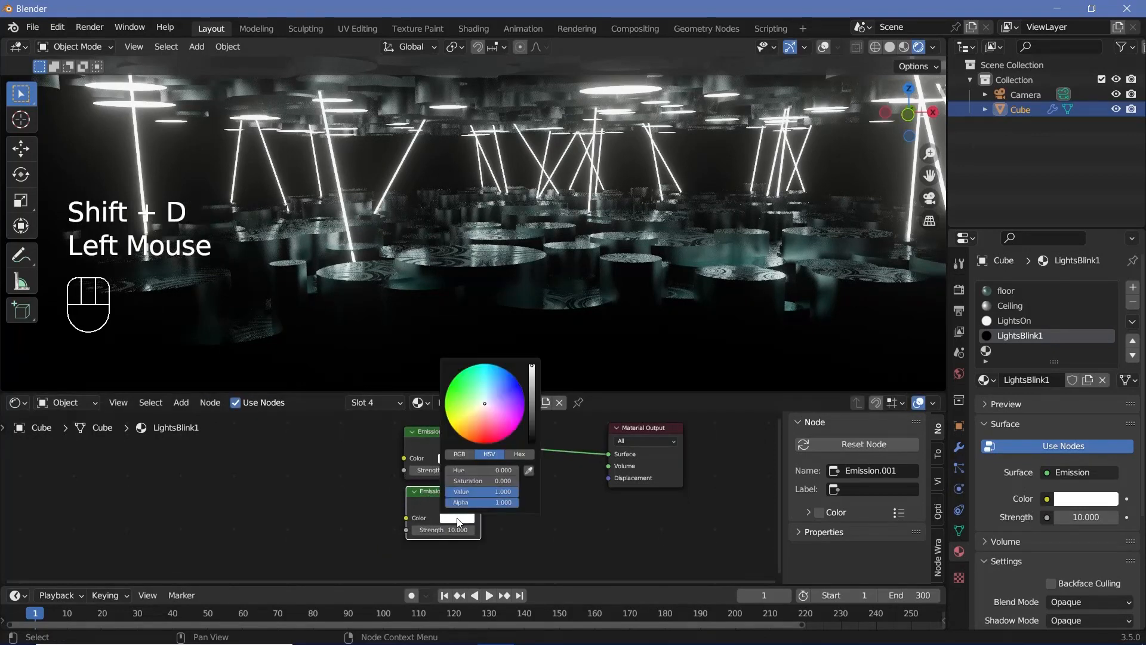
pyautogui.moveTo(482, 491); pyautogui.dragTo(448, 492)
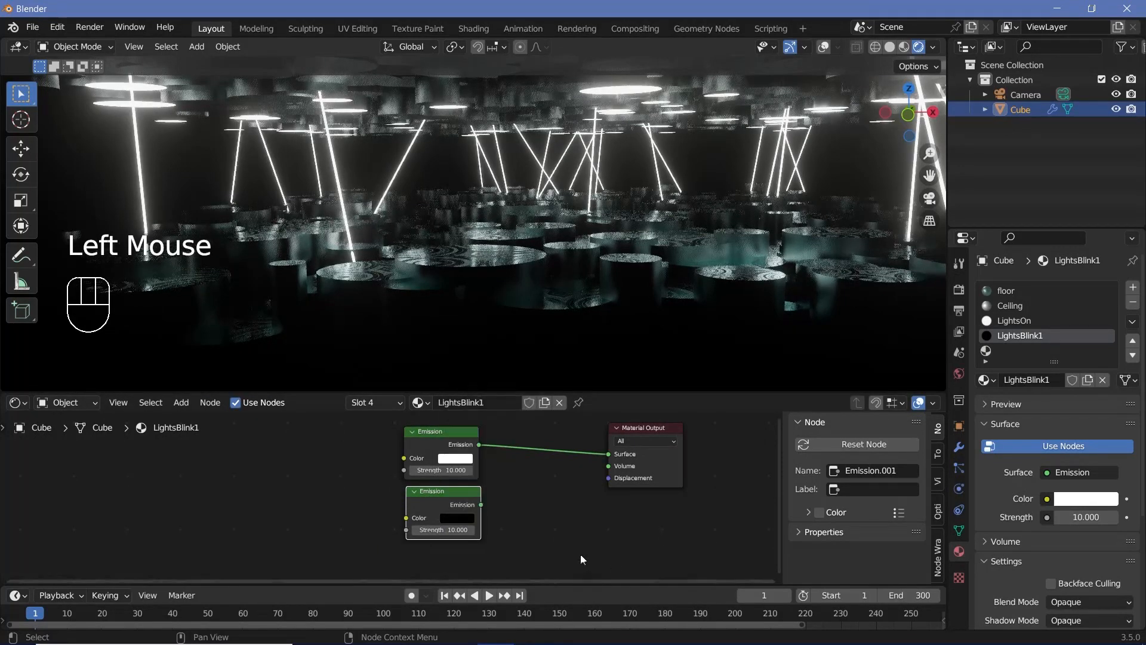
# Add a Mix Shader on the link between the upper Emission node and the Material Output.
pyautogui.hotkey('shift', 'a')
pyautogui.click(493, 471)
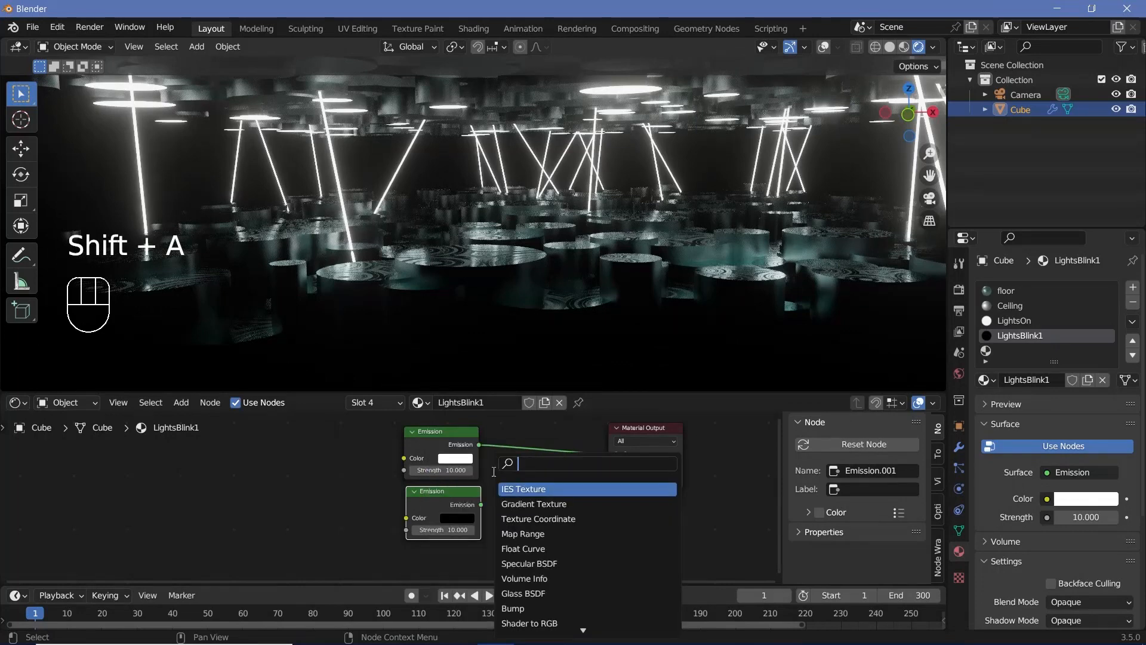
pyautogui.write('mix')
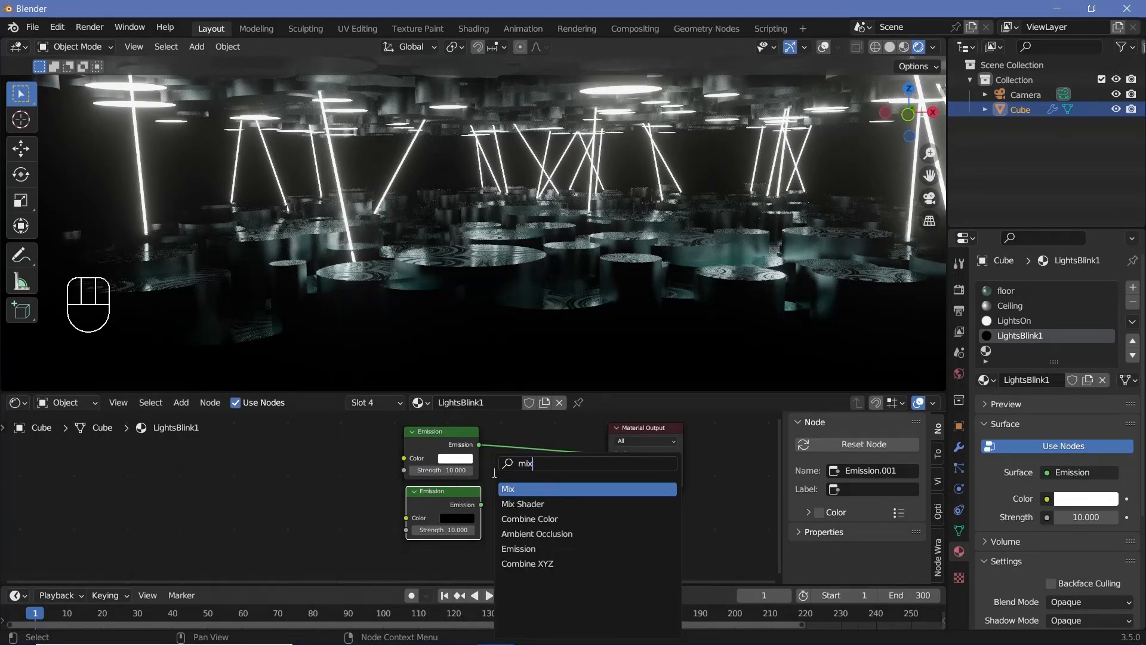
pyautogui.click(523, 503)
pyautogui.click(559, 454)
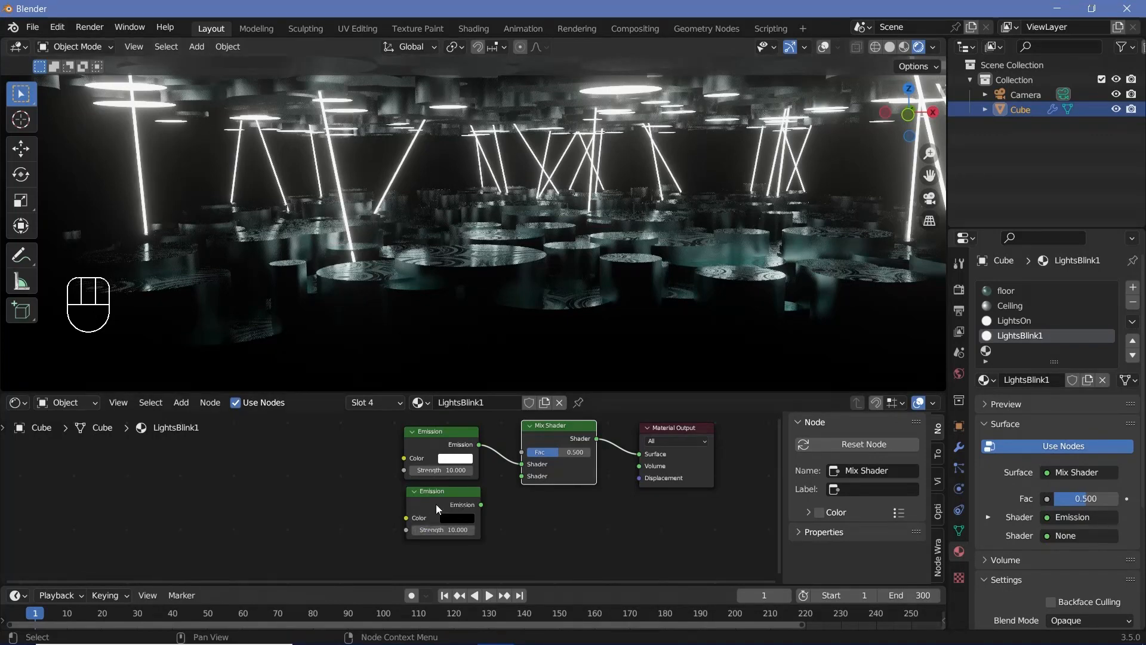
# Replace the black Emission node with a Transparent BSDF and connect it to the Mix Shader's second Shader input.
pyautogui.click(434, 501)
pyautogui.press('x')
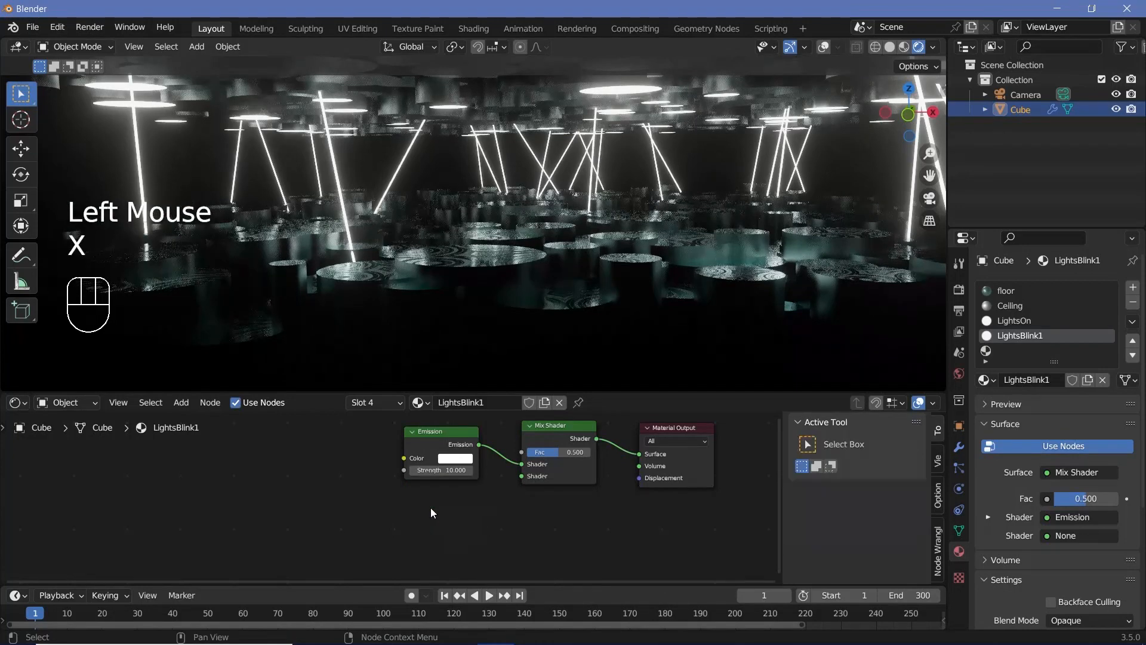
pyautogui.hotkey('shift', 'a')
pyautogui.write('trans')
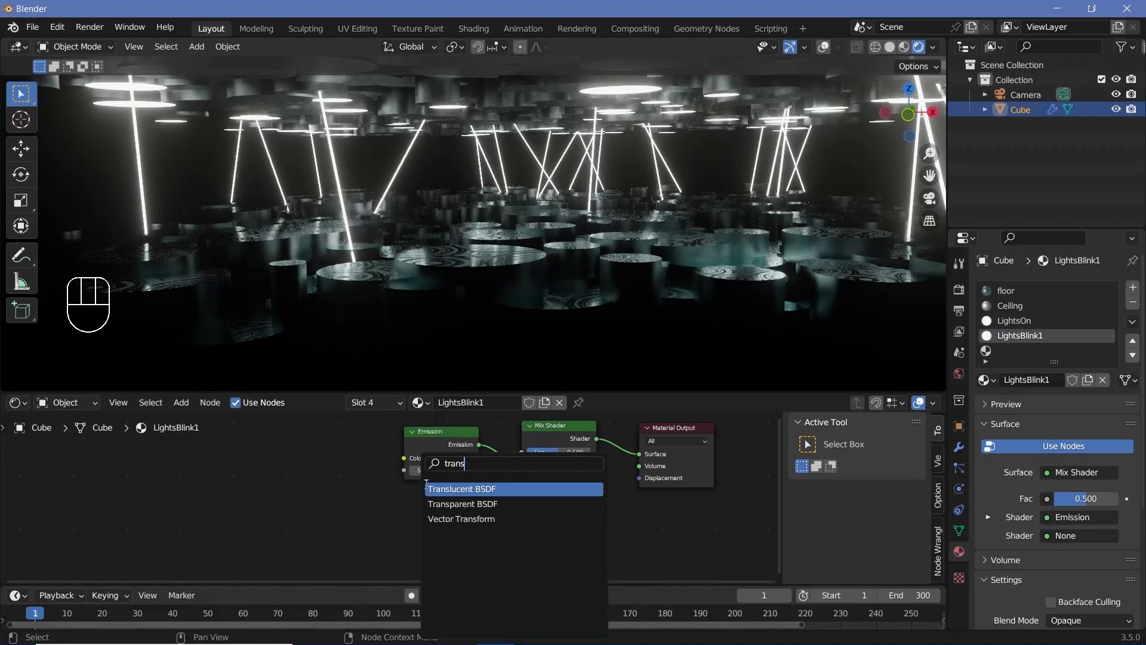
pyautogui.click(462, 504)
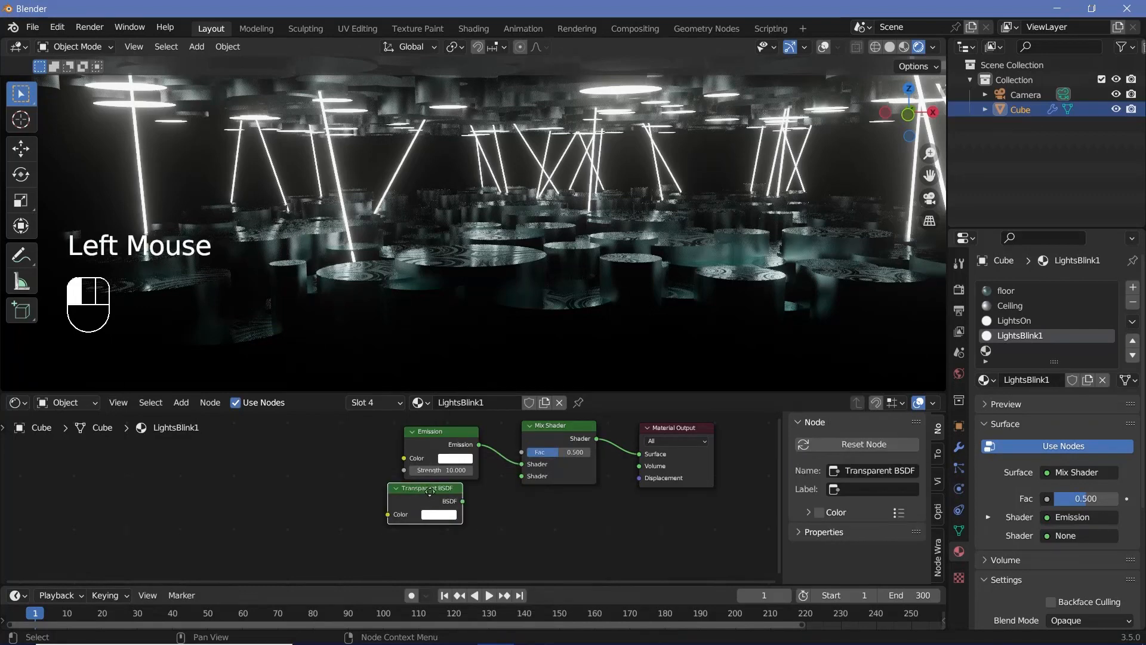
pyautogui.click(459, 510)
pyautogui.moveTo(471, 509)
pyautogui.mouseDown()
pyautogui.moveTo(546, 469)
pyautogui.moveTo(459, 508)
pyautogui.mouseUp()
# Set the LightsBlink1 material's Blend Mode to Alpha Blend.
pyautogui.scroll(-6, 1016, 462)
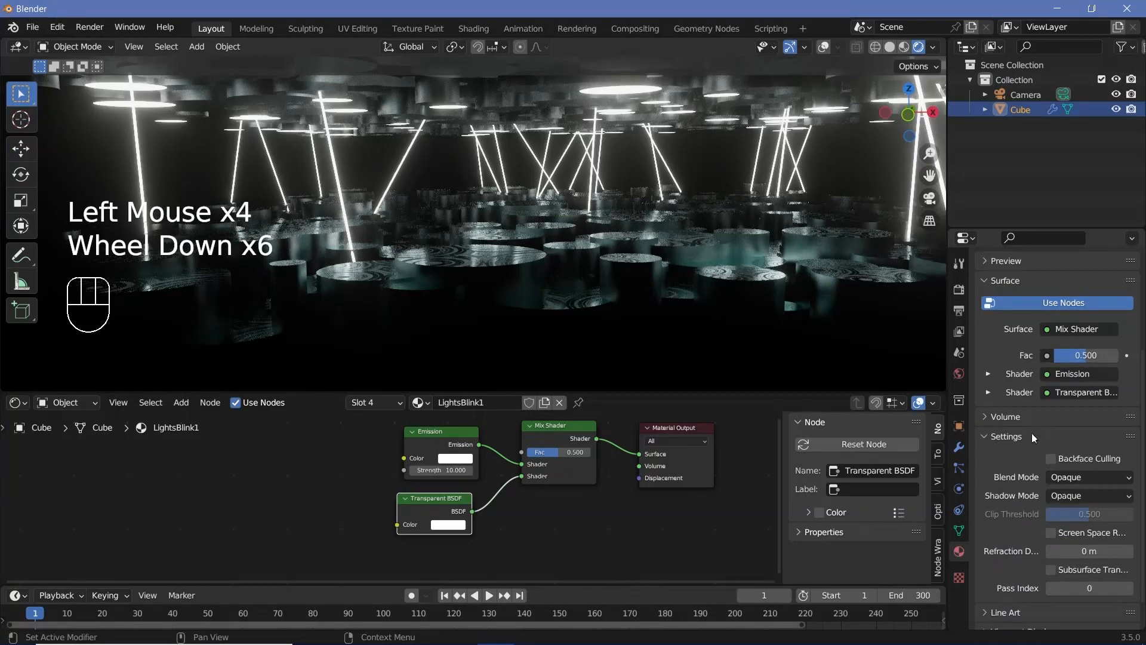
pyautogui.scroll(3, 1050, 466)
pyautogui.scroll(-3, 1011, 539)
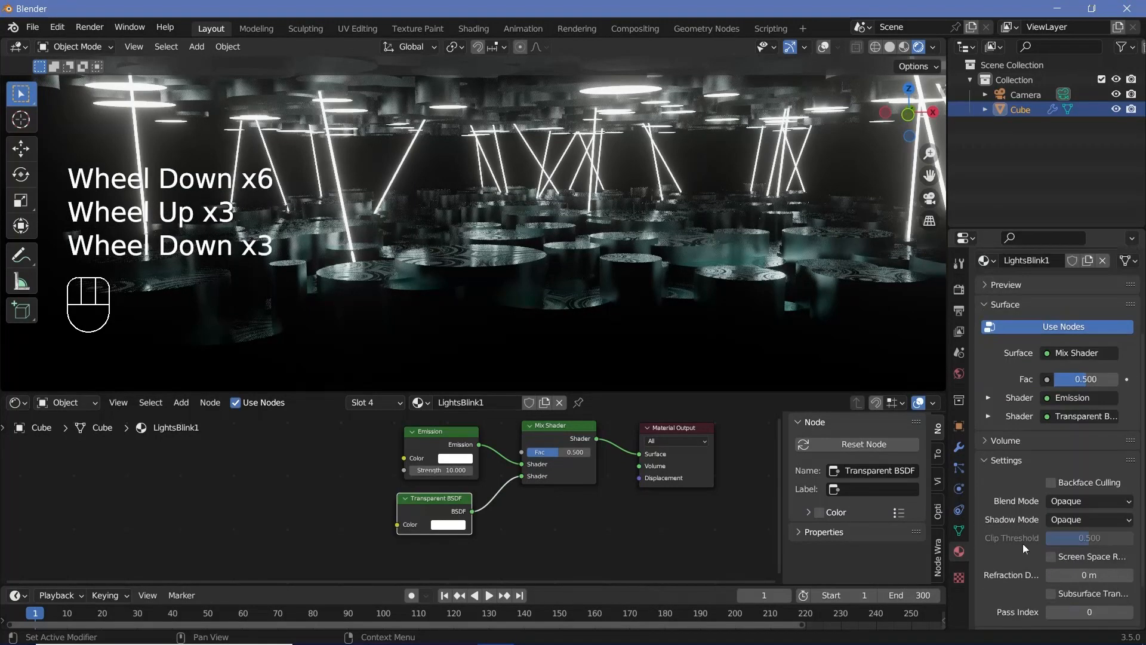
pyautogui.click(1055, 503)
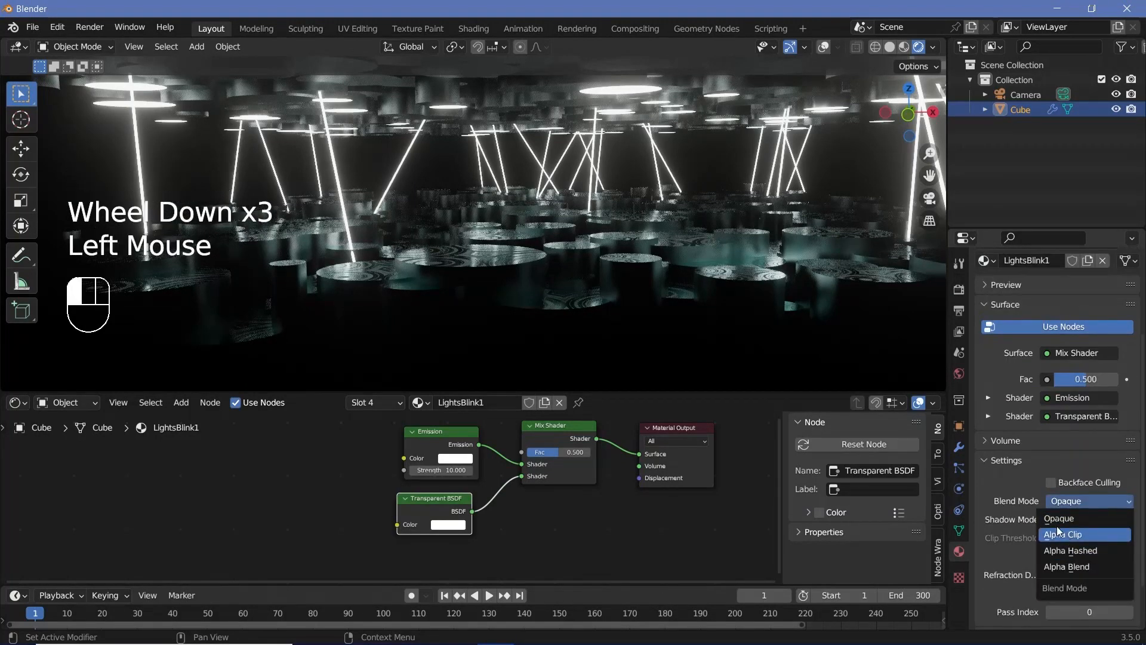
pyautogui.click(1065, 534)
pyautogui.click(444, 437)
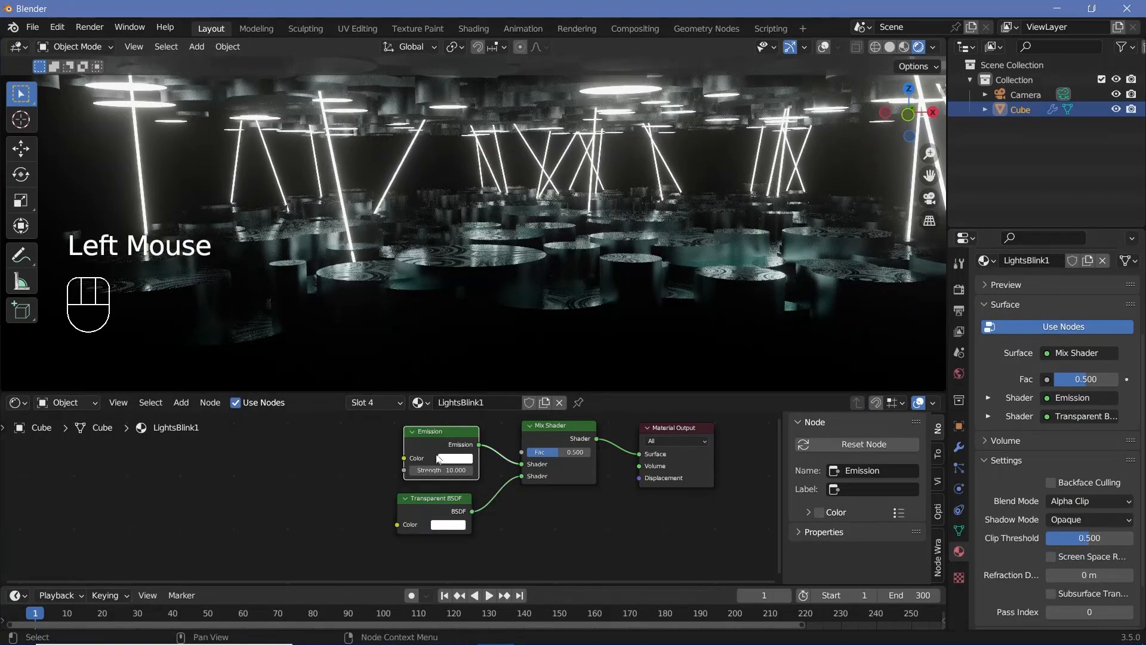
pyautogui.doubleClick(421, 504)
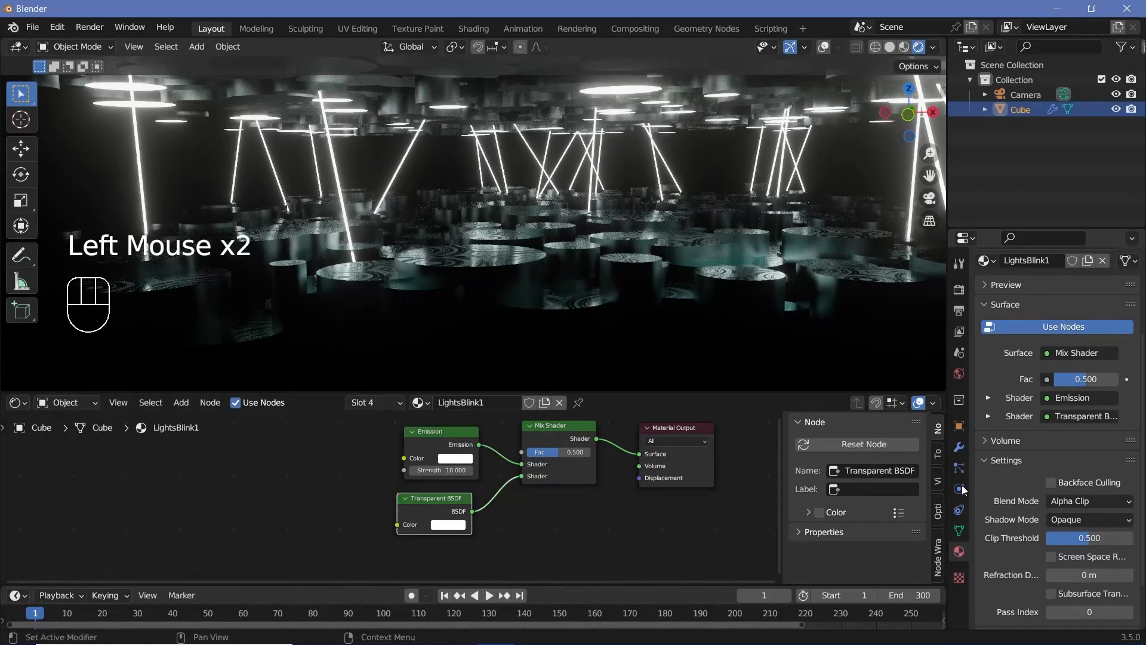
pyautogui.click(1087, 501)
pyautogui.click(1073, 567)
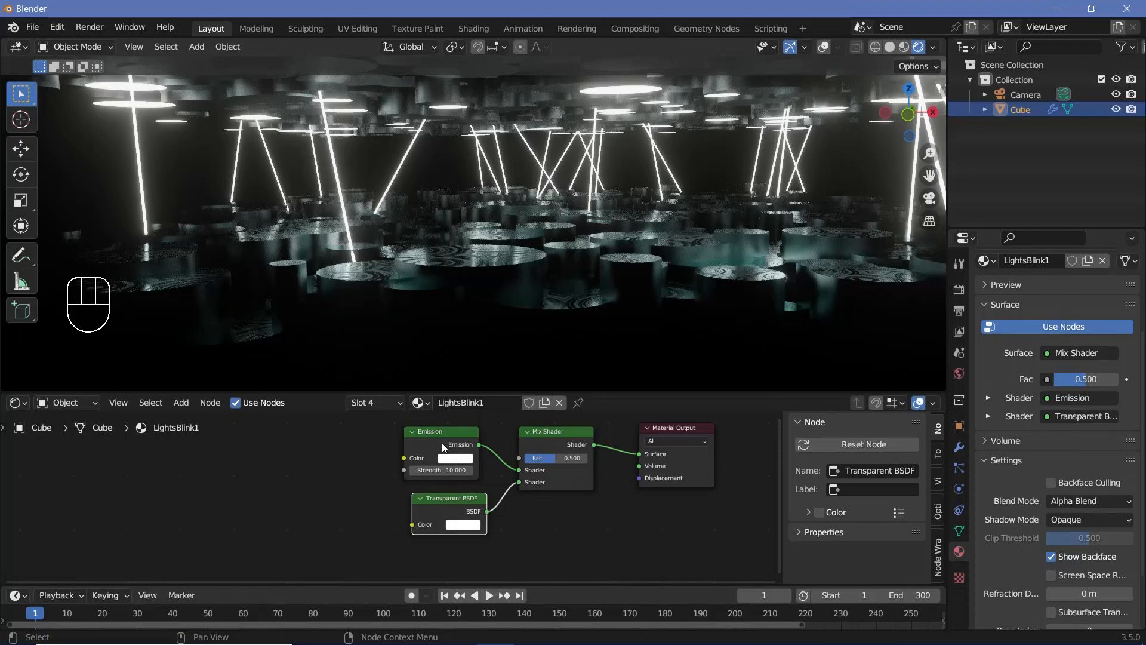
# Try raising the Mix Shader's Fac to 0.66 to shift the balance between the Emission and Transparent shaders.
pyautogui.click(444, 448)
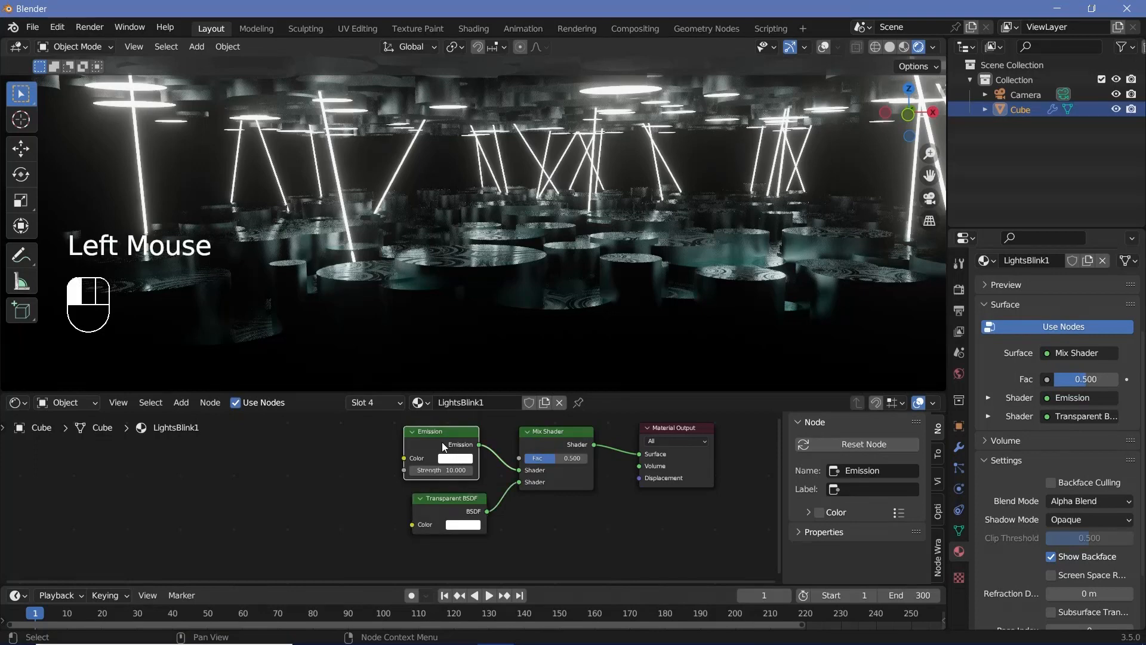
pyautogui.click(452, 518)
pyautogui.click(440, 447)
pyautogui.click(439, 503)
pyautogui.moveTo(538, 460); pyautogui.dragTo(563, 457)
pyautogui.click(429, 440)
pyautogui.click(461, 500)
# Set the Mix Shader's Fac to 0.5 and insert a keyframe for it at frame 1.
pyautogui.click(563, 456)
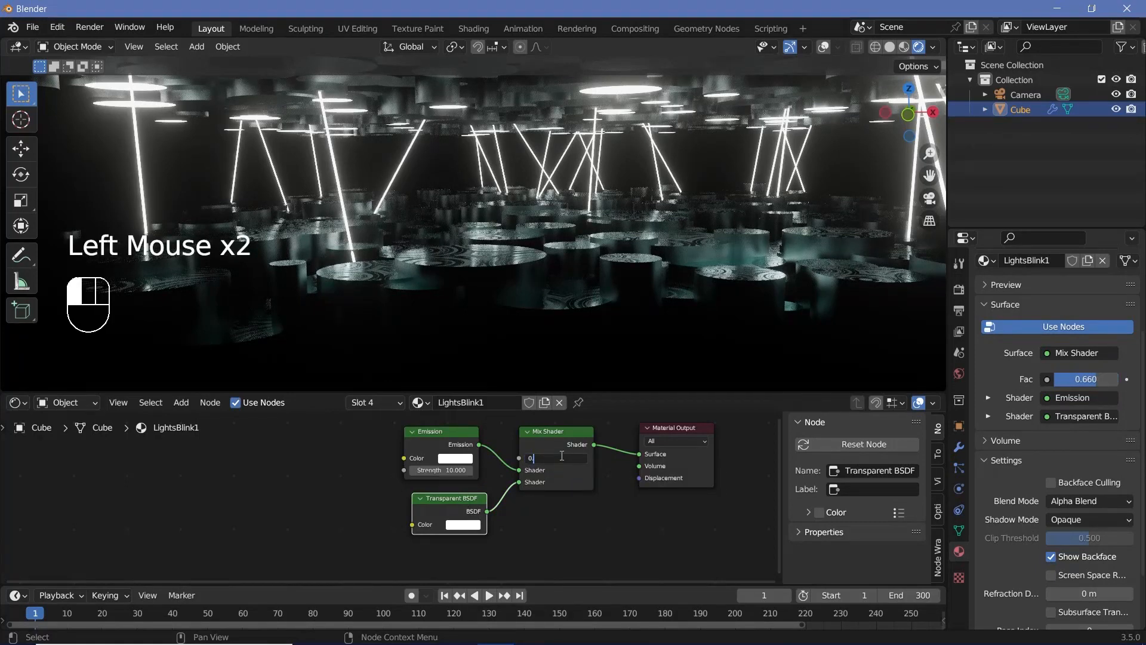
pyautogui.press('Return')
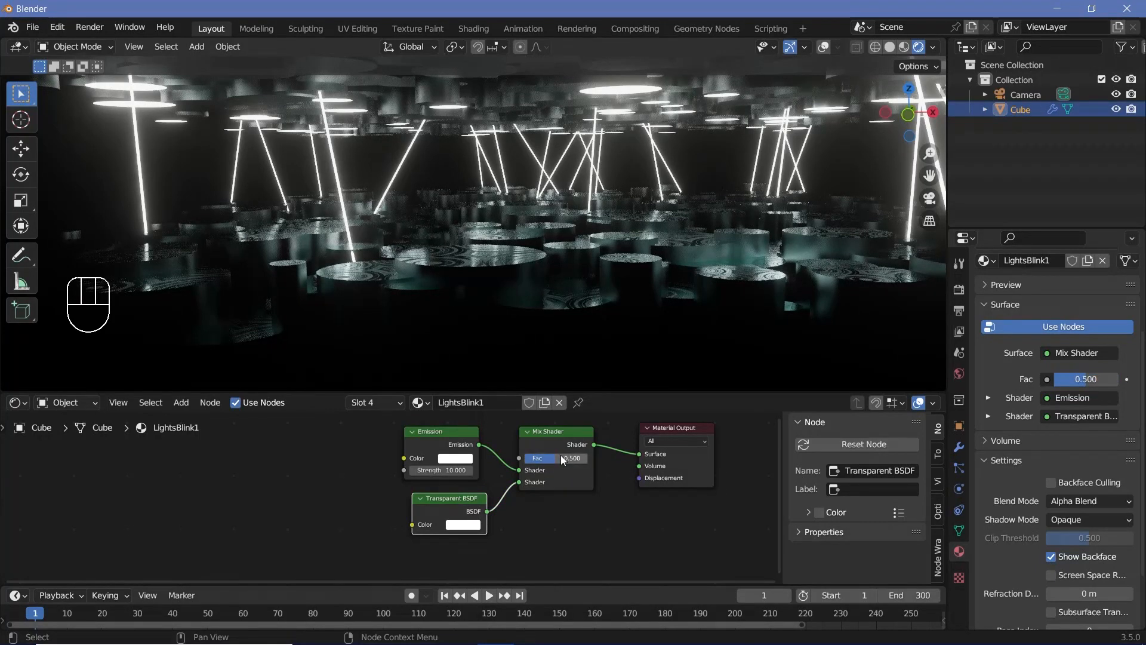
pyautogui.press('i')
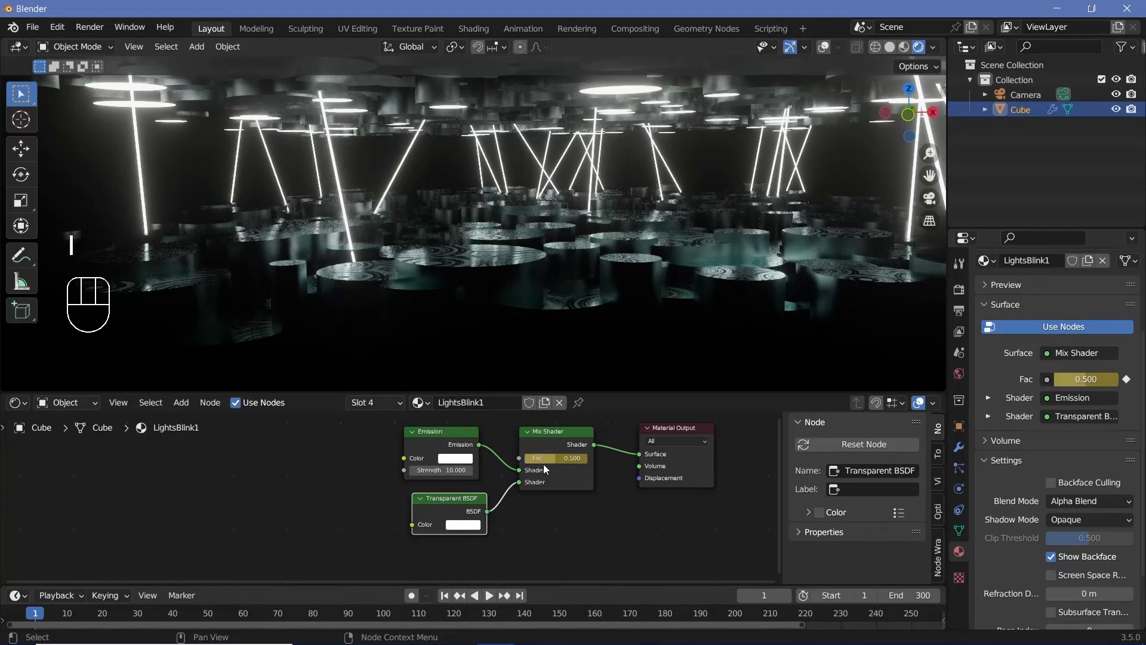
# Select the Mix Shader, enlarge the timeline area and switch it to the Graph Editor showing the Fac curve.
pyautogui.click(562, 442)
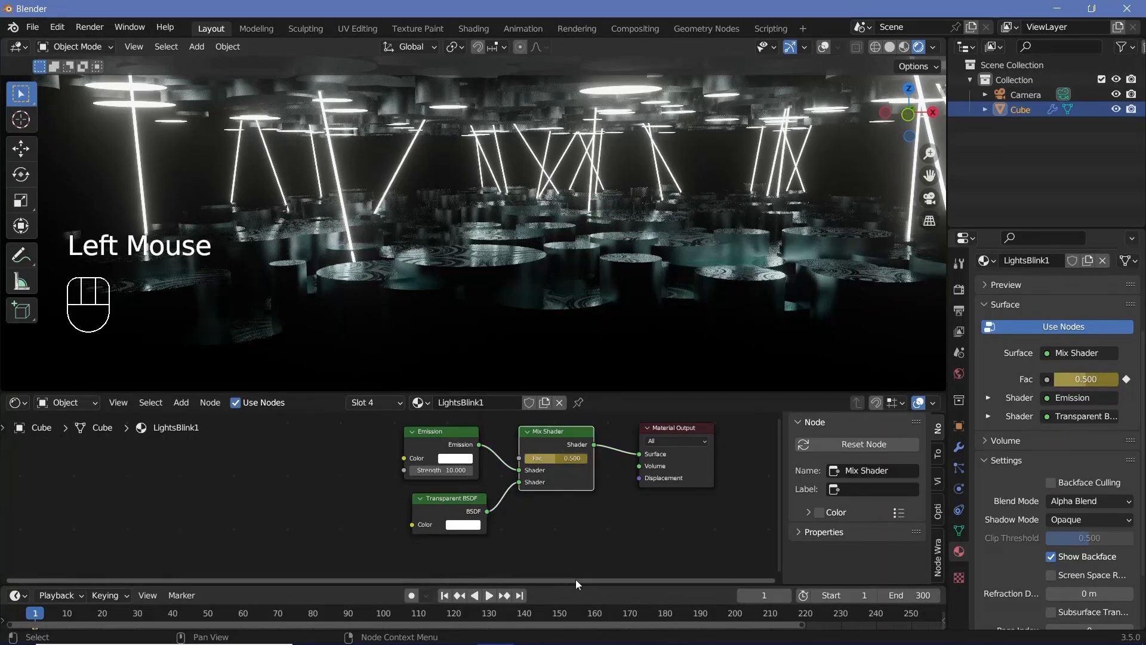
pyautogui.moveTo(575, 580); pyautogui.dragTo(611, 496)
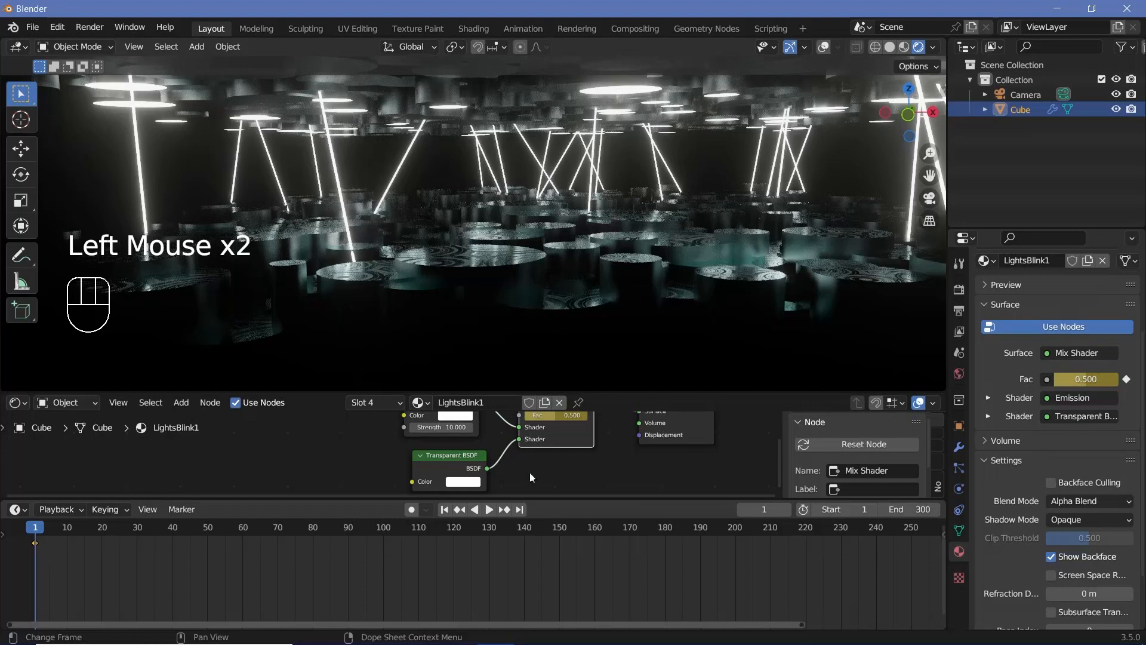
pyautogui.click(15, 509)
pyautogui.click(216, 395)
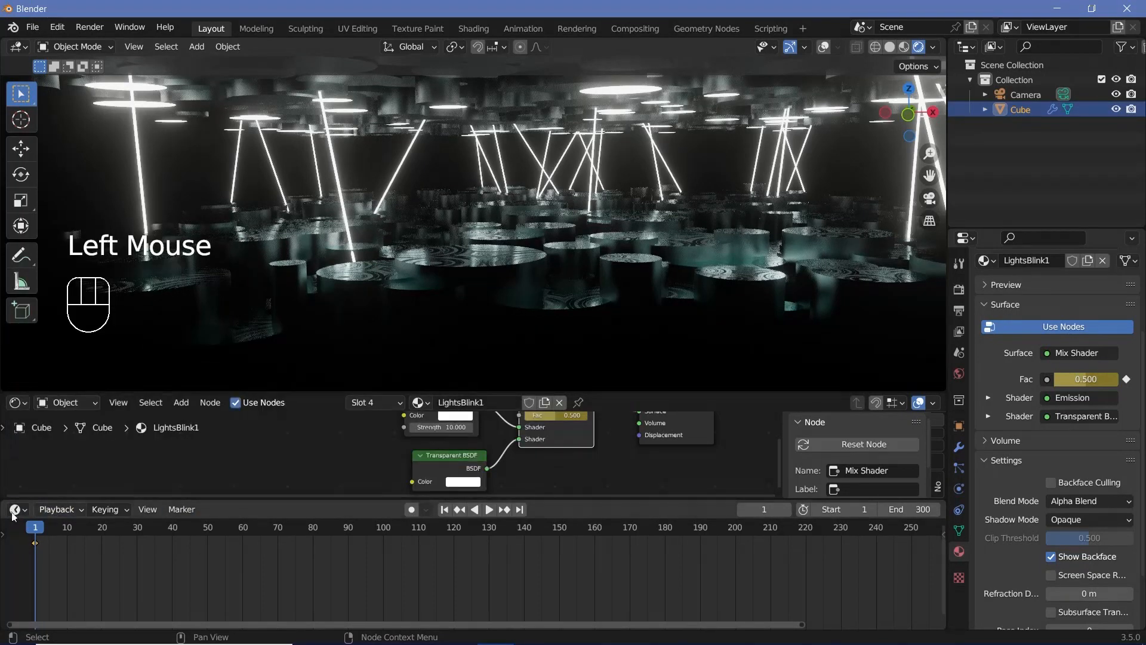
pyautogui.moveTo(267, 619); pyautogui.dragTo(268, 561, button='middle')
pyautogui.scroll(3, 238, 570)
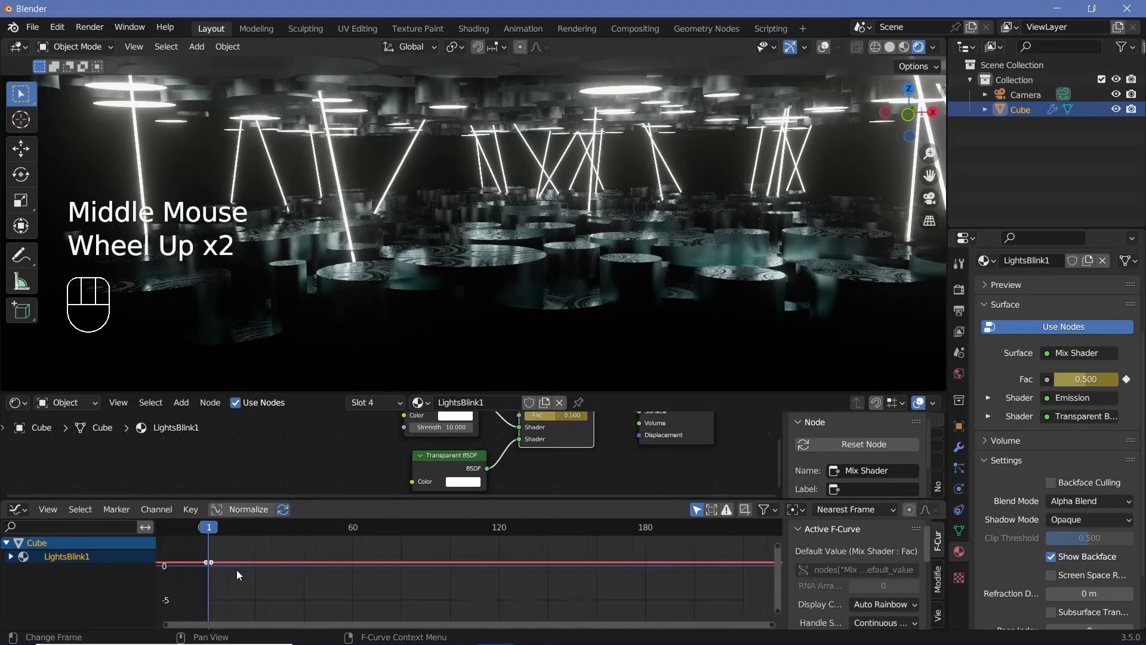
pyautogui.scroll(-1, 891, 585)
# Add a Noise modifier to the Mix Shader's Fac F-curve.
pyautogui.click(938, 579)
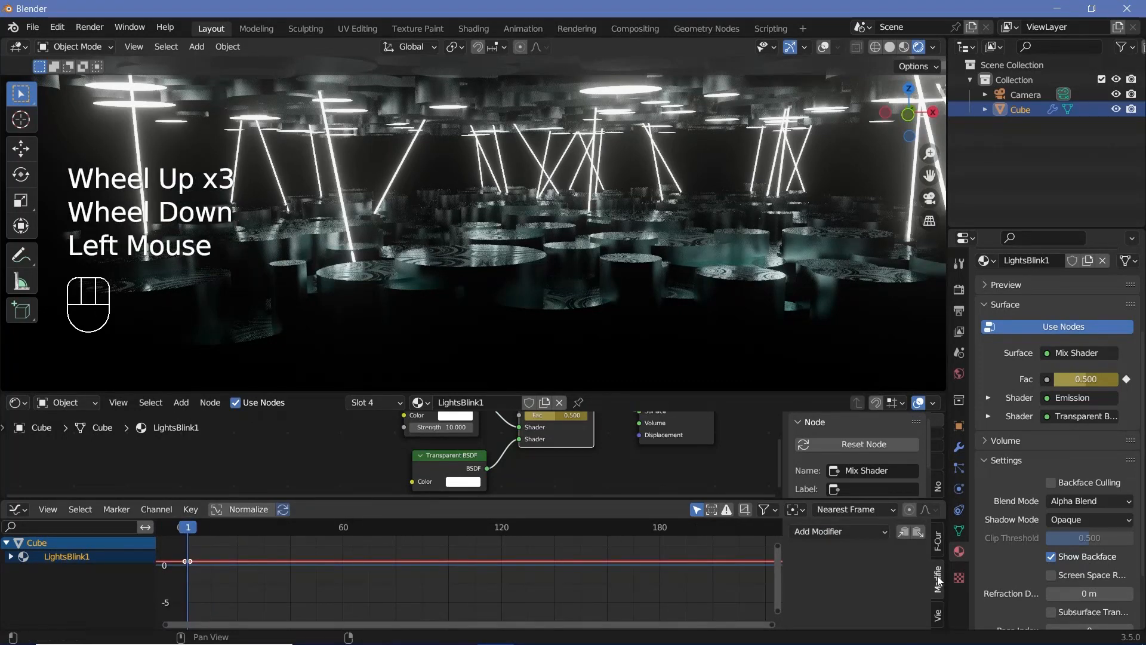
pyautogui.click(841, 532)
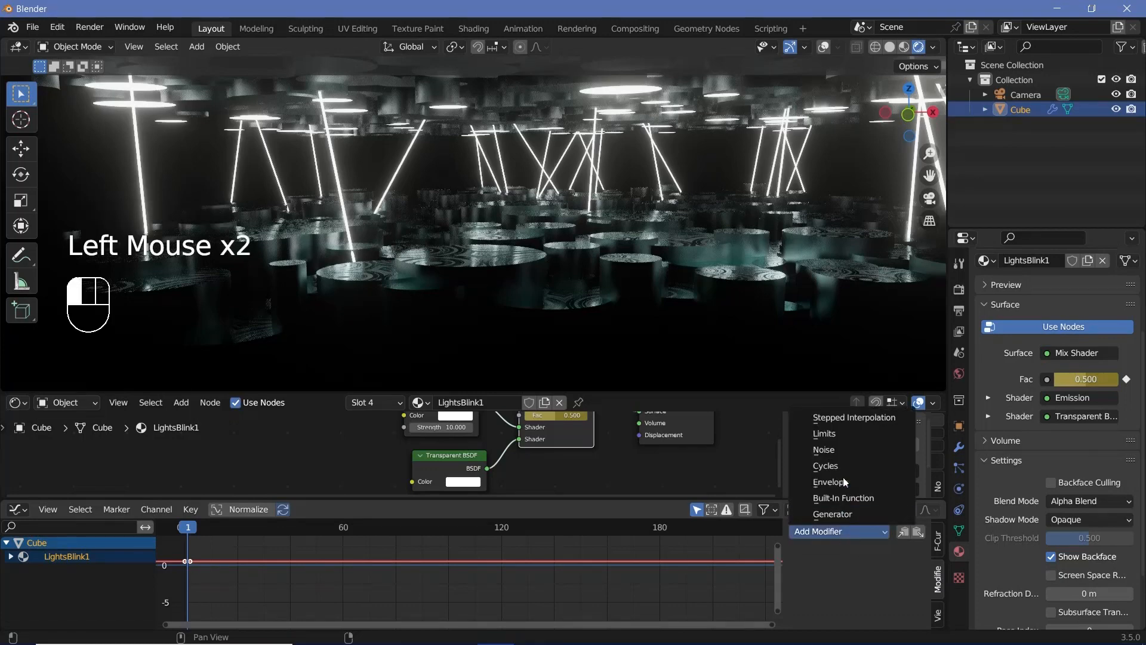
pyautogui.click(854, 455)
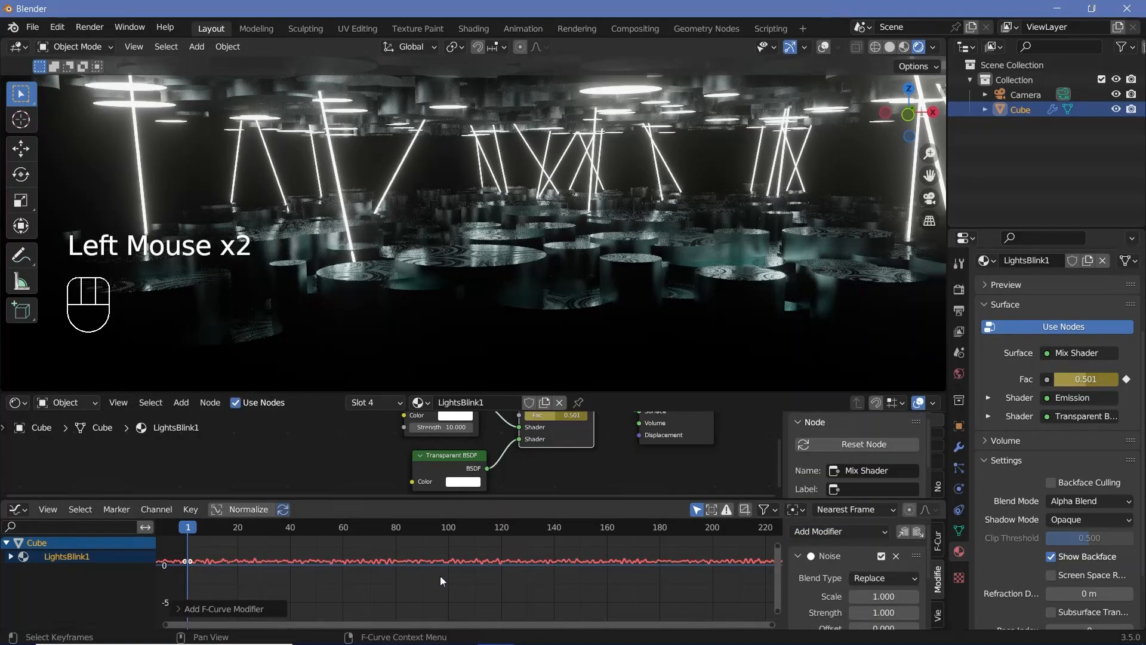
# Set the strength of the Noise modifier on the Fac curve to 10.
pyautogui.scroll(-1, 821, 590)
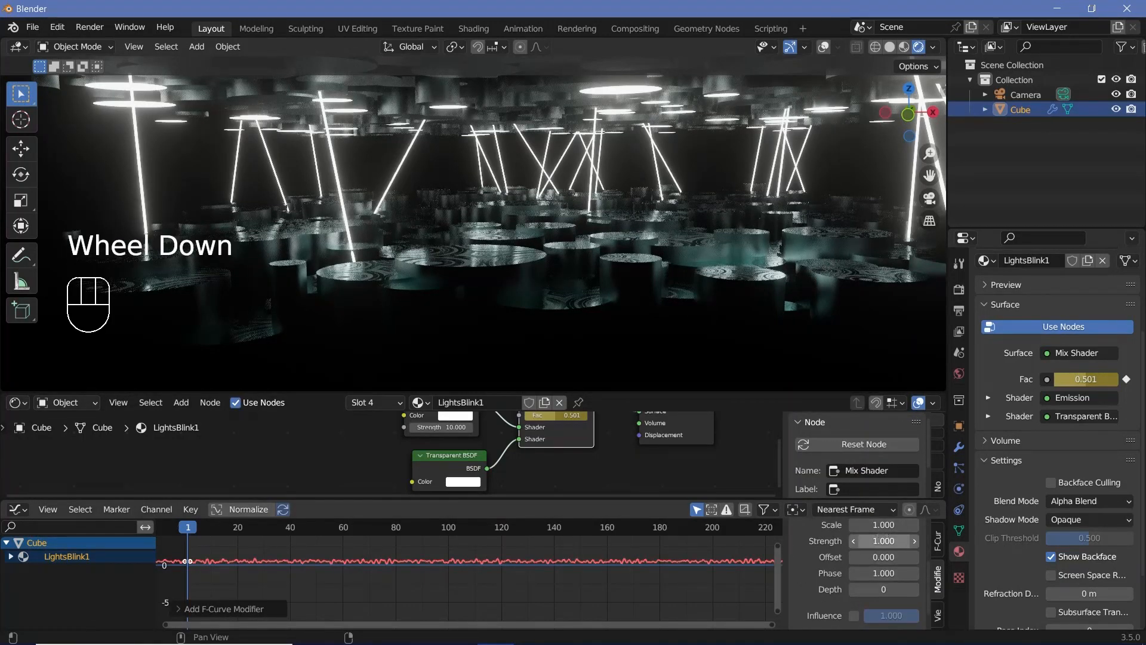
pyautogui.moveTo(884, 540); pyautogui.dragTo(944, 540)
pyautogui.moveTo(277, 559)
pyautogui.mouseDown(button='middle')
pyautogui.moveTo(322, 592)
pyautogui.moveTo(315, 578)
pyautogui.moveTo(378, 559)
pyautogui.mouseUp(button='middle')
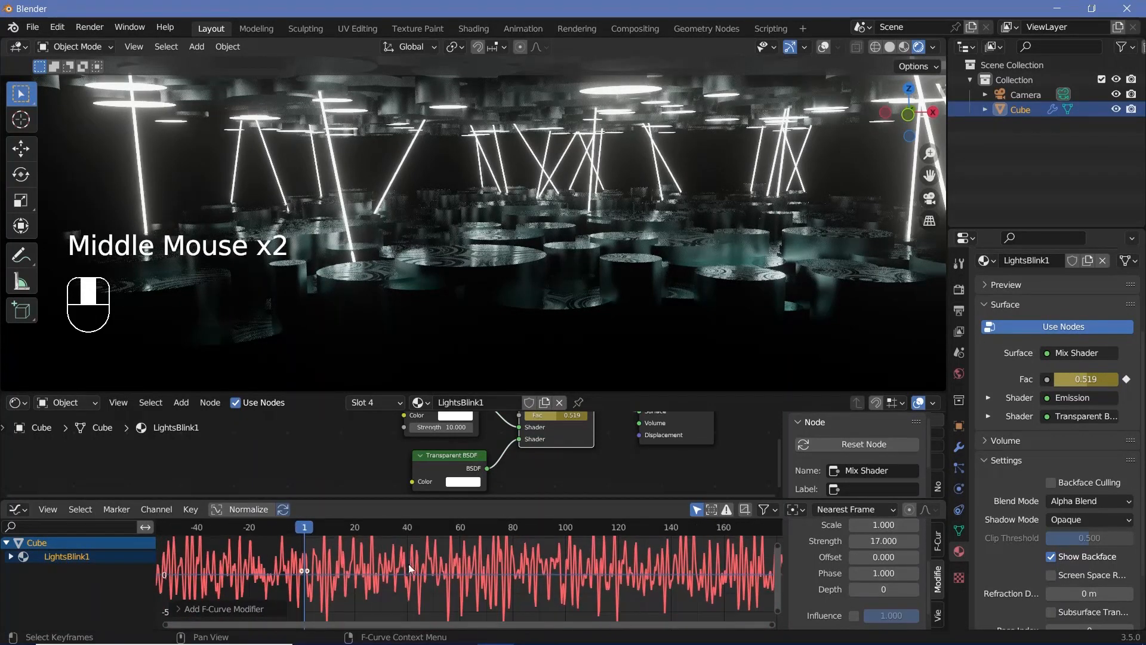
pyautogui.click(876, 541)
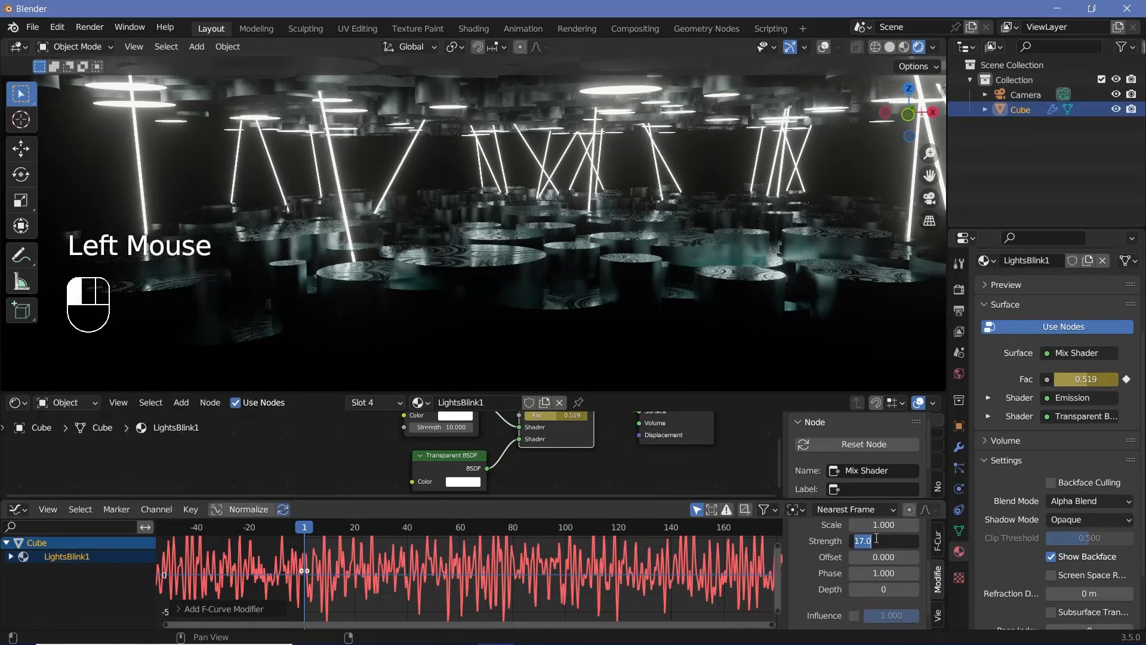
pyautogui.write('10')
pyautogui.press('Return')
# Set the Noise modifier's scale to 9 to slow down the fluctuation of the Fac curve.
pyautogui.moveTo(884, 525); pyautogui.dragTo(931, 525)
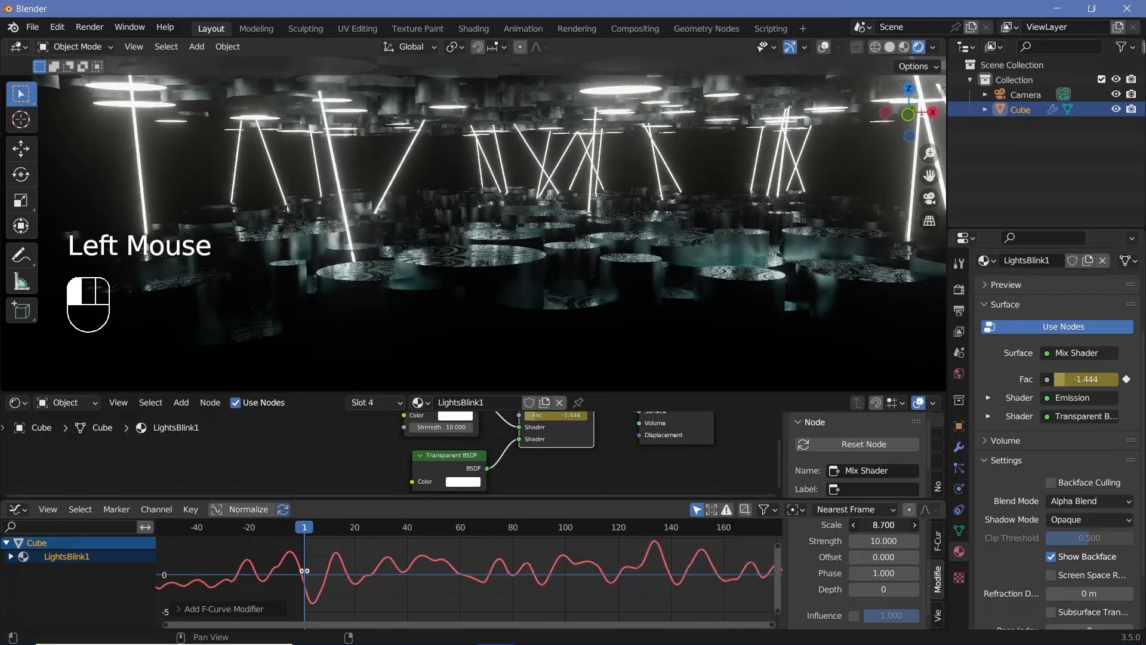
pyautogui.click(883, 529)
pyautogui.write('9')
pyautogui.press('Return')
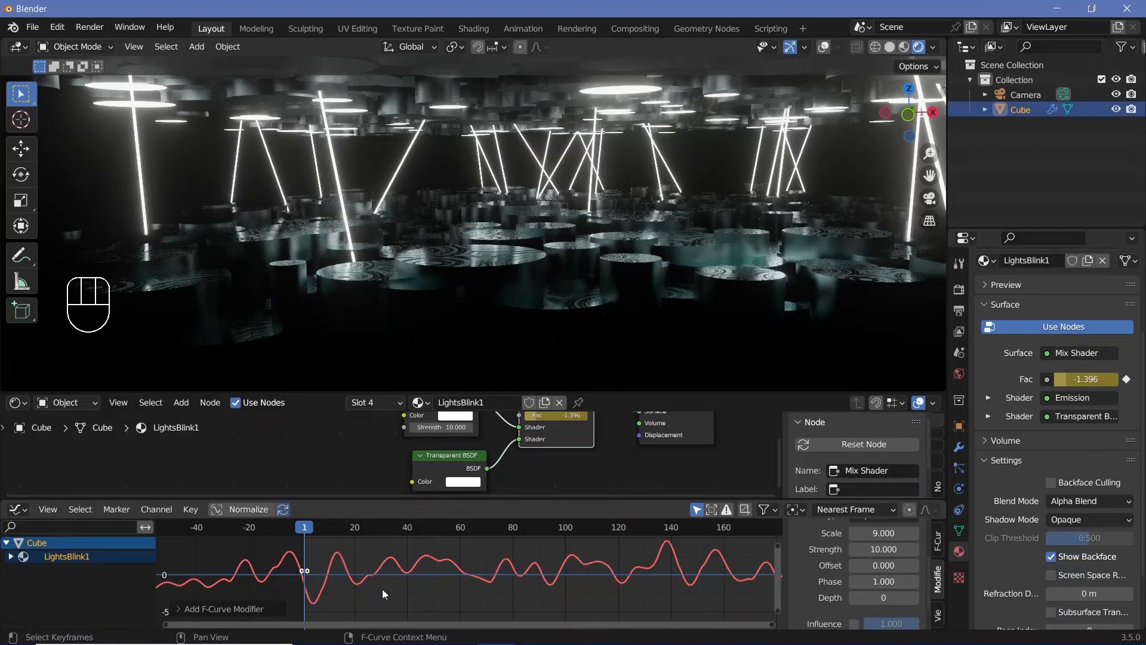
# Add a Stepped Interpolation modifier to the Fac curve in addition to the Noise modifier.
pyautogui.scroll(2, 818, 546)
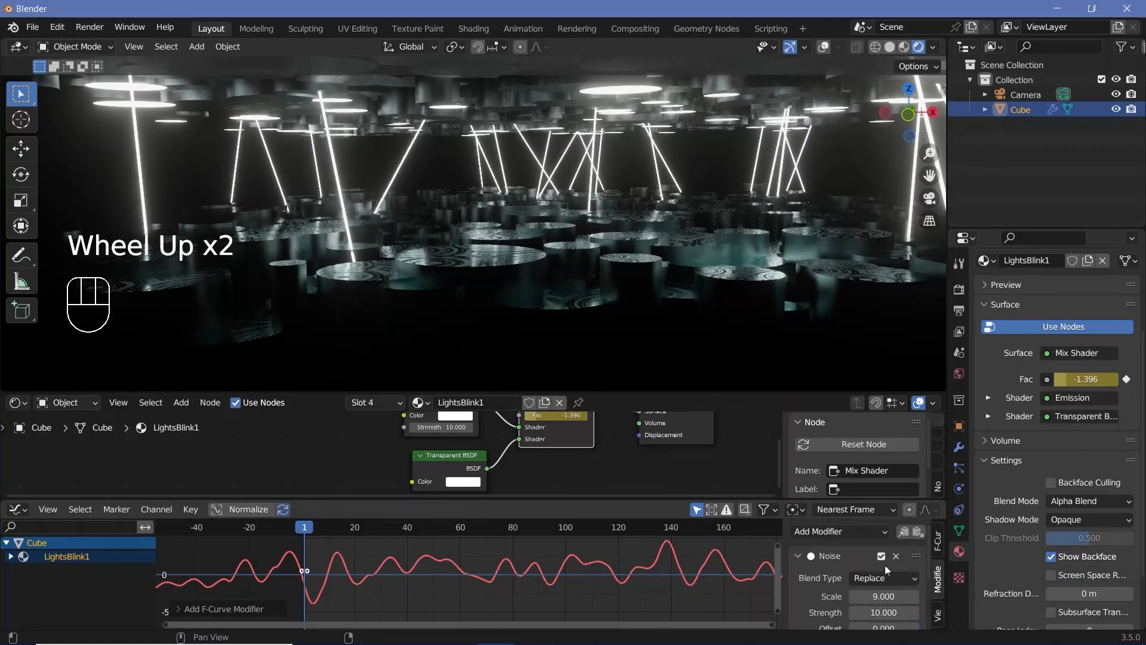
pyautogui.click(850, 535)
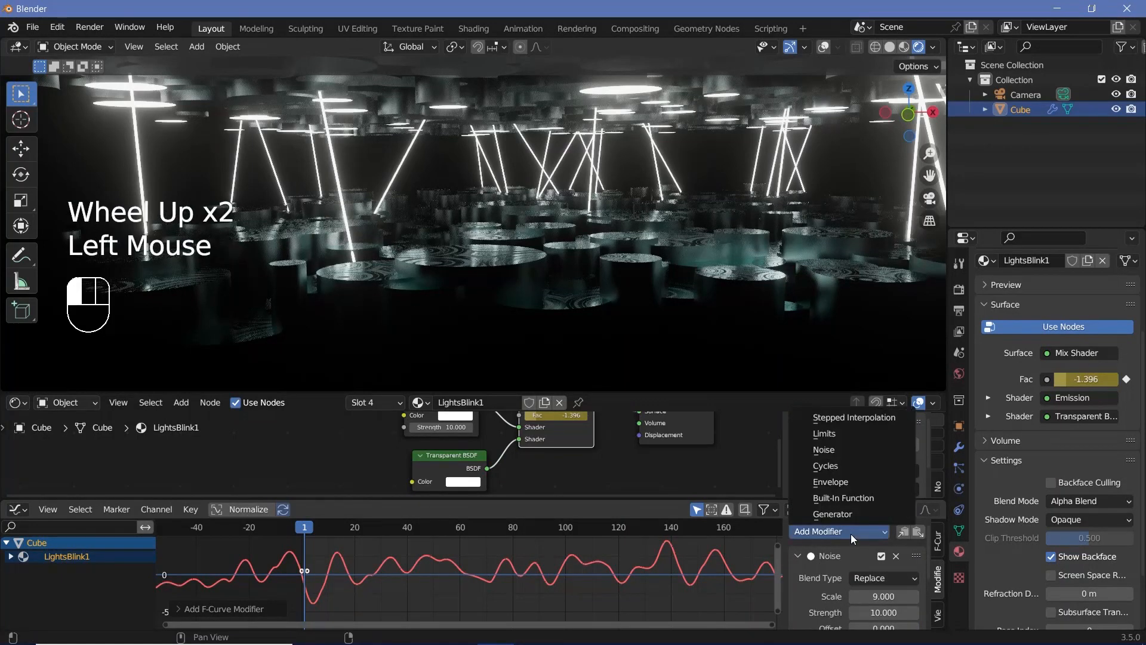
pyautogui.click(870, 417)
pyautogui.scroll(2, 414, 580)
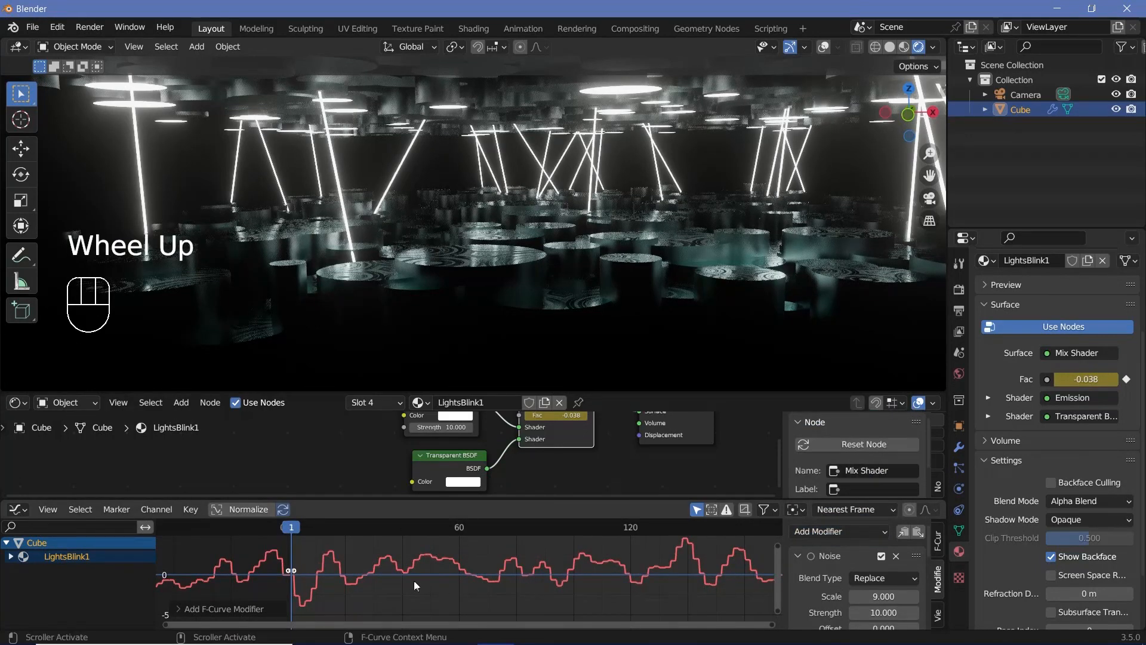
# Set the Stepped Interpolation modifier's step size to 5.
pyautogui.scroll(-3, 816, 571)
pyautogui.scroll(-4, 816, 570)
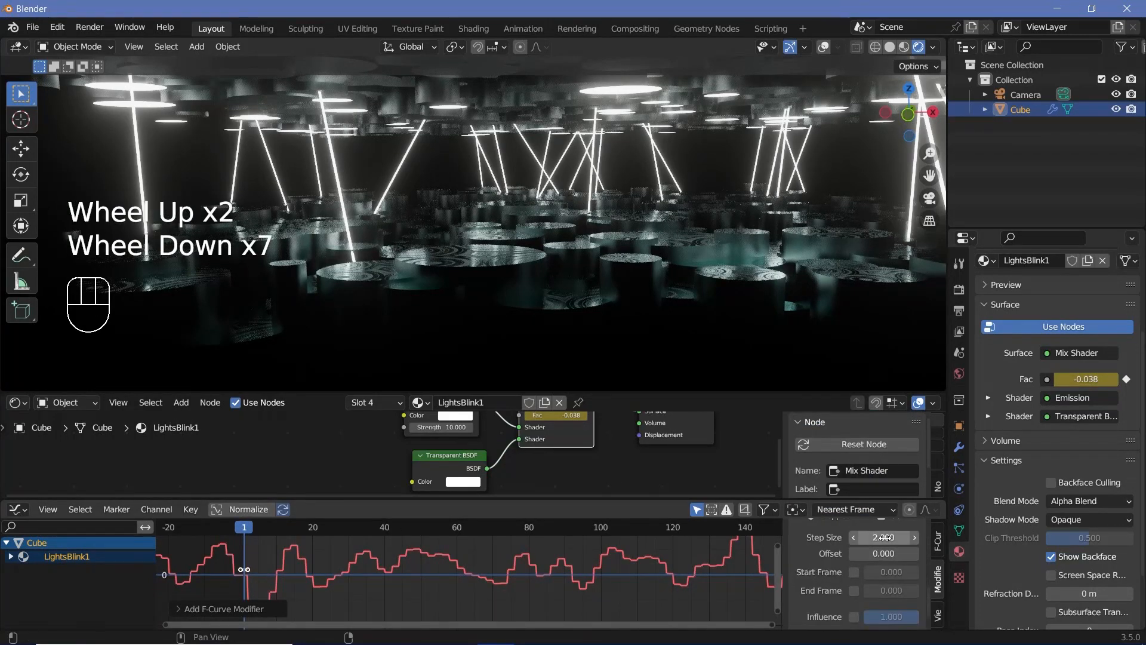
pyautogui.scroll(3, 600, 573)
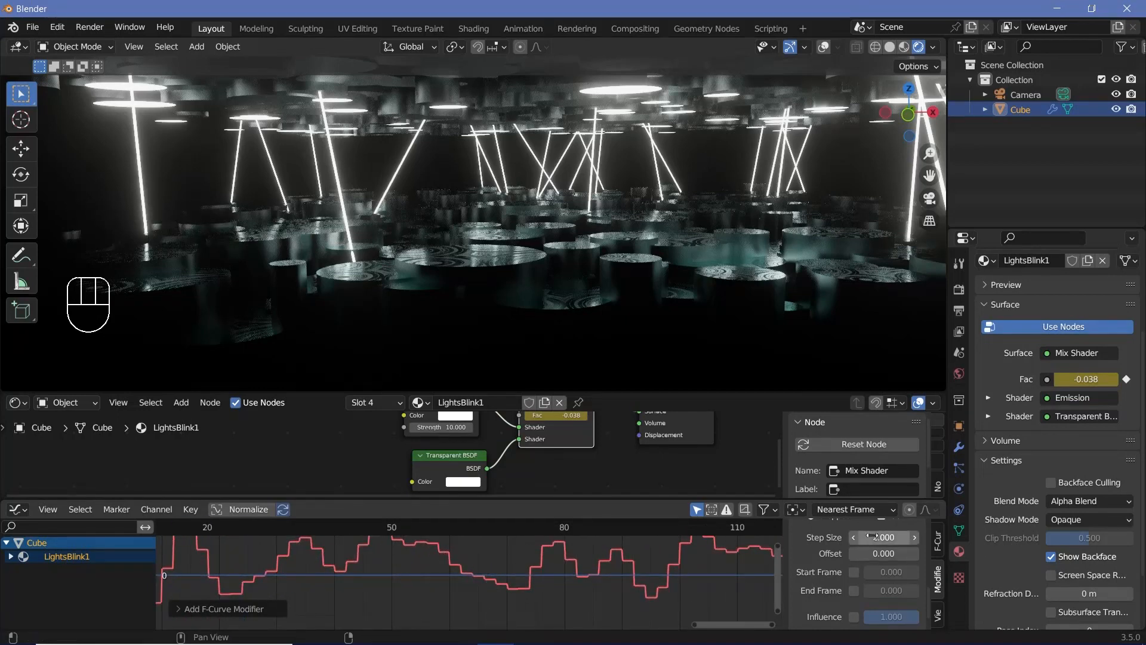
pyautogui.moveTo(884, 537)
pyautogui.mouseDown()
pyautogui.moveTo(920, 537)
pyautogui.moveTo(901, 537)
pyautogui.mouseUp()
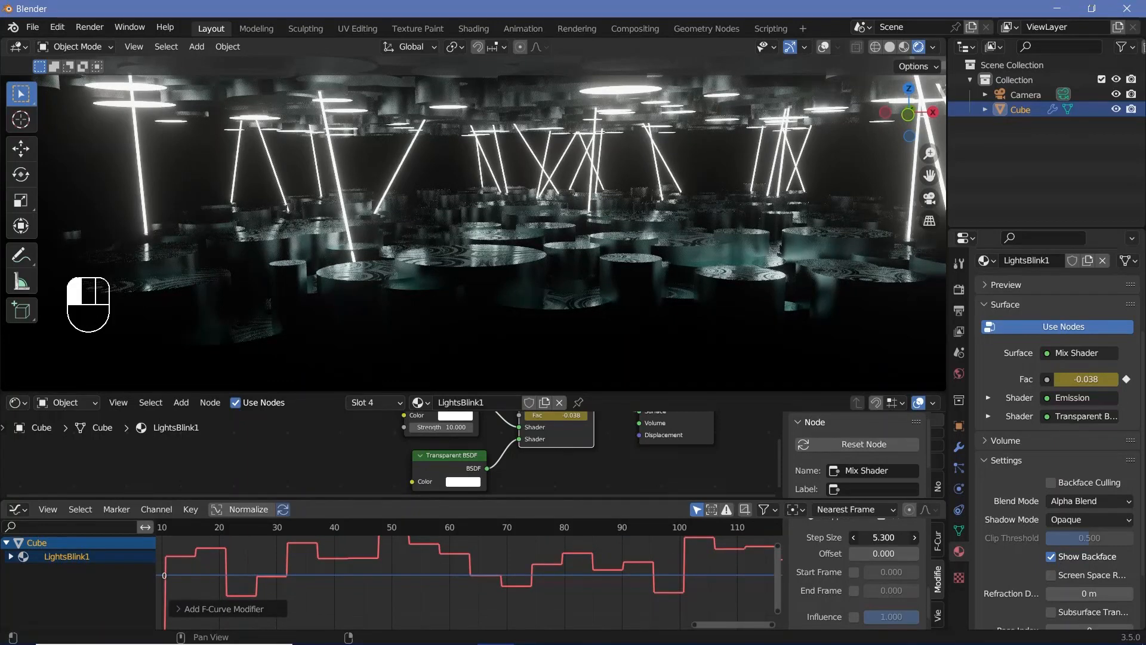
pyautogui.click(880, 537)
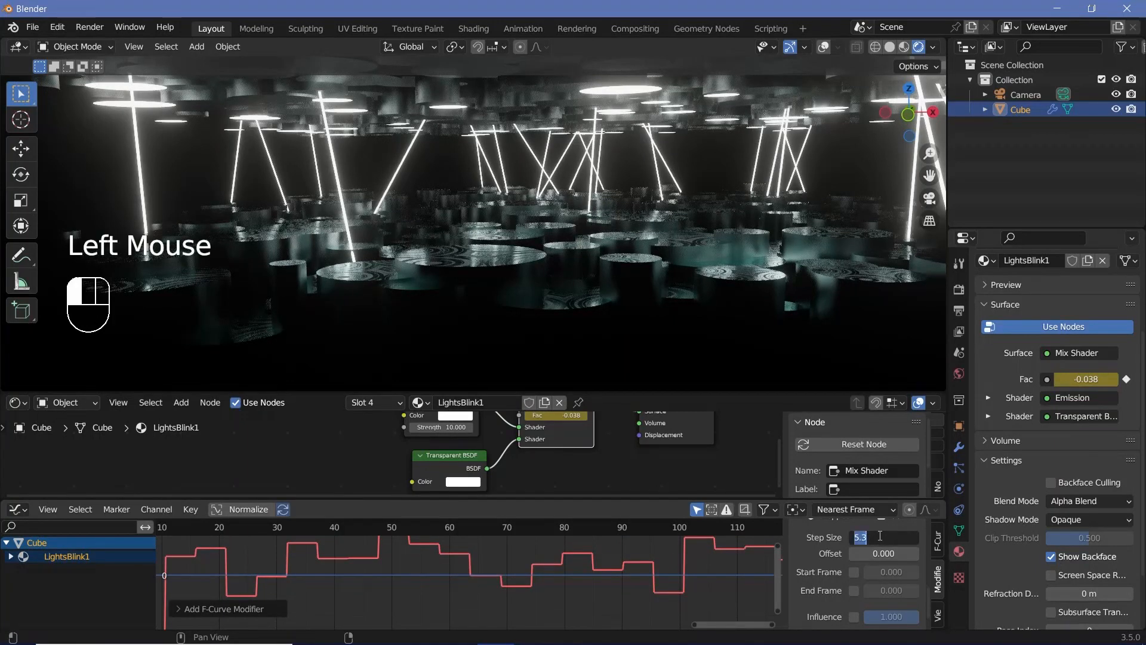
pyautogui.write('5')
pyautogui.press('Return')
# Move the Fac curve's keyframe slightly down along the Y axis to shift the balance of the blinking.
pyautogui.scroll(-4, 545, 598)
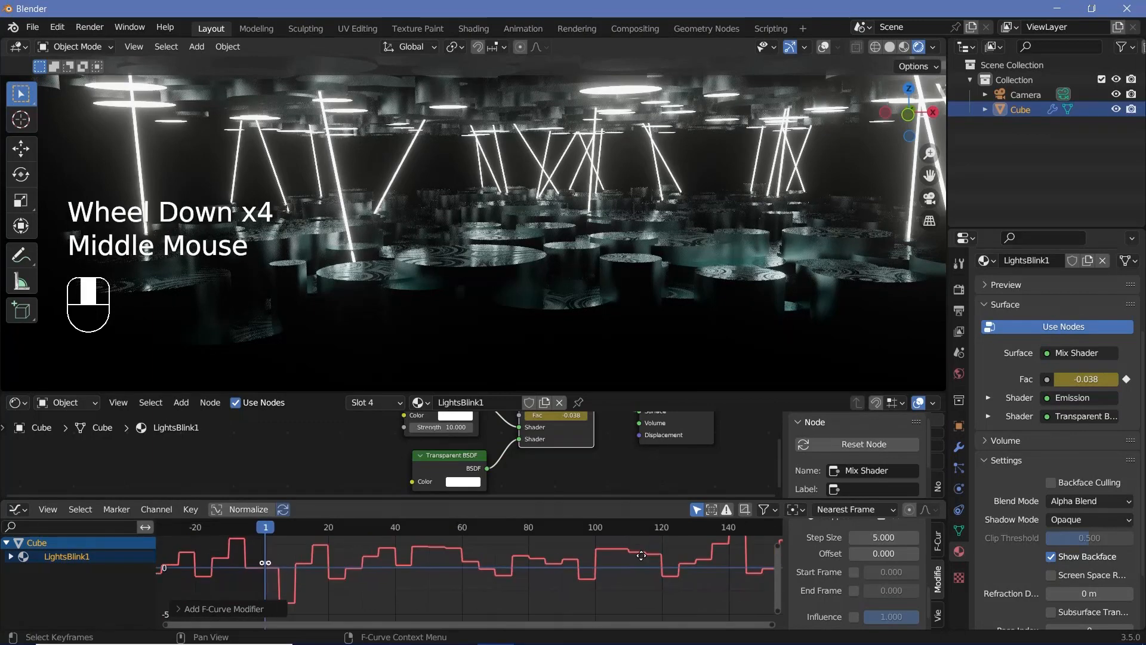
pyautogui.moveTo(586, 585); pyautogui.dragTo(530, 573, button='middle')
pyautogui.scroll(-2, 564, 573)
pyautogui.moveTo(719, 571); pyautogui.dragTo(212, 590, button='middle')
pyautogui.scroll(-3, 413, 576)
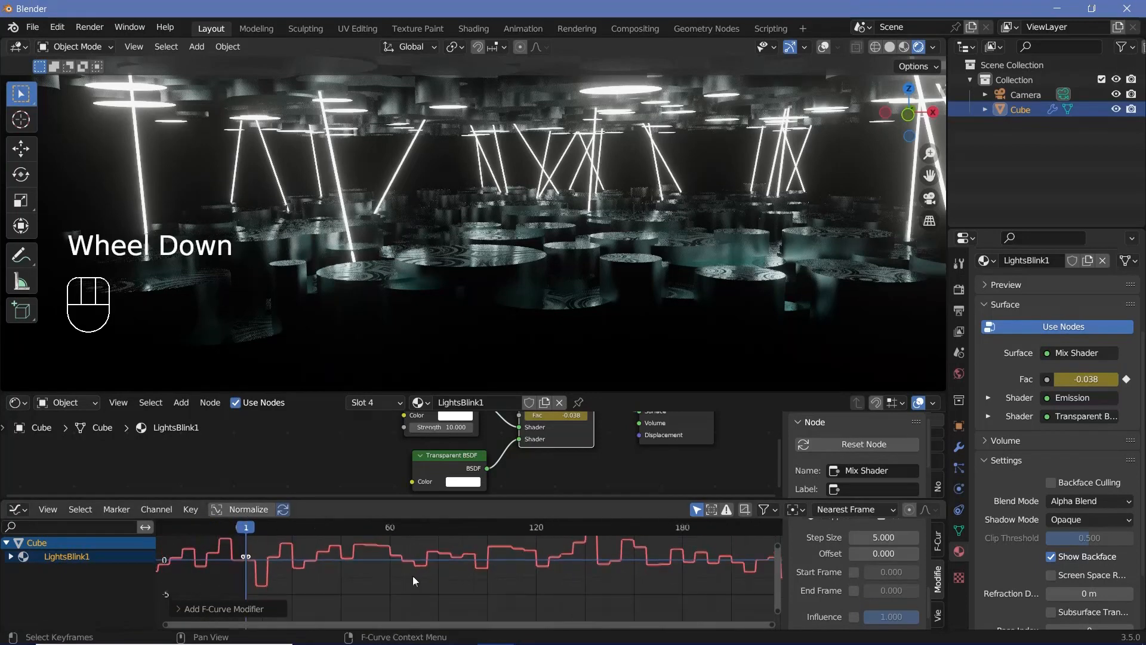
pyautogui.scroll(5, 808, 575)
pyautogui.moveTo(882, 558)
pyautogui.mouseDown()
pyautogui.moveTo(913, 557)
pyautogui.moveTo(841, 557)
pyautogui.moveTo(883, 557)
pyautogui.mouseUp()
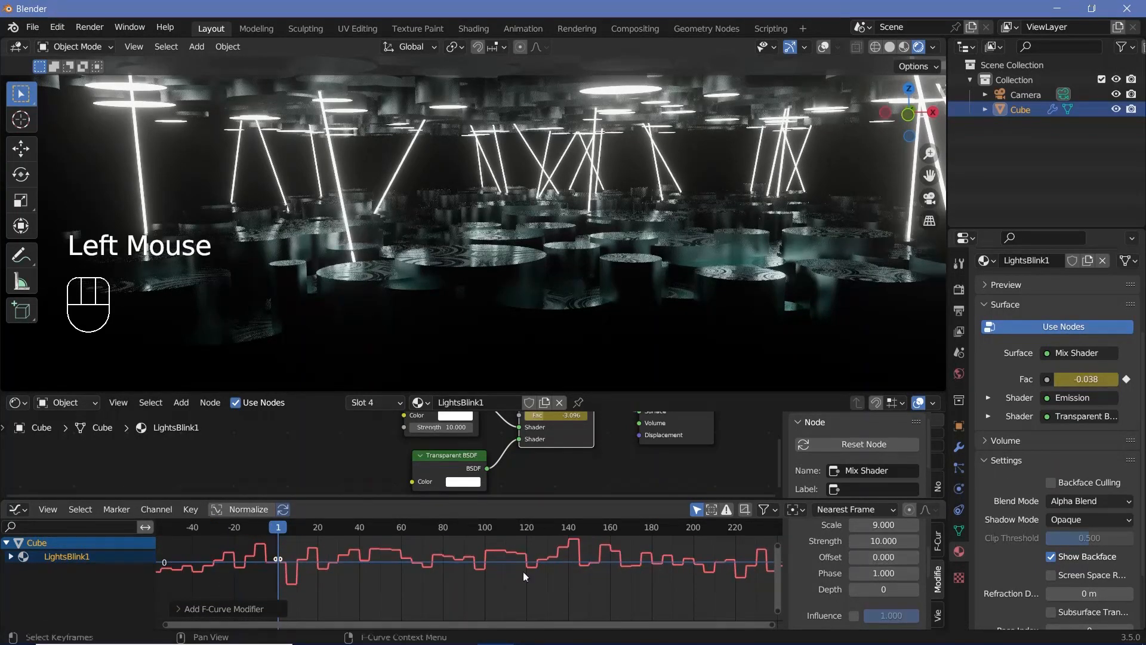
pyautogui.press('g')
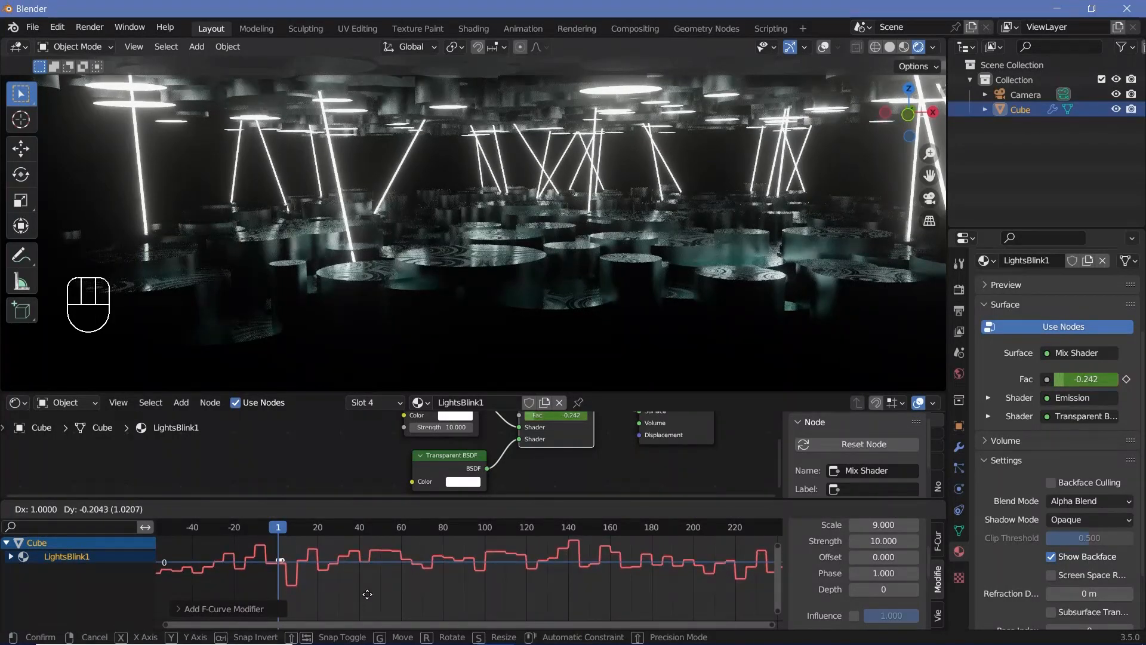
pyautogui.press('y')
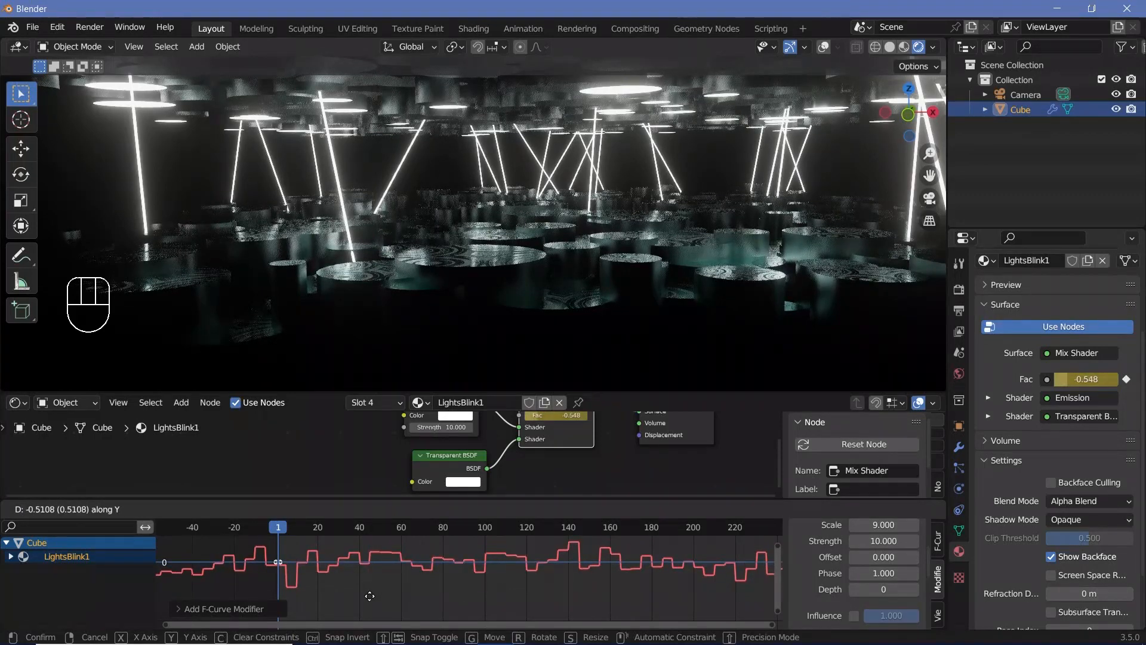
pyautogui.click(497, 582)
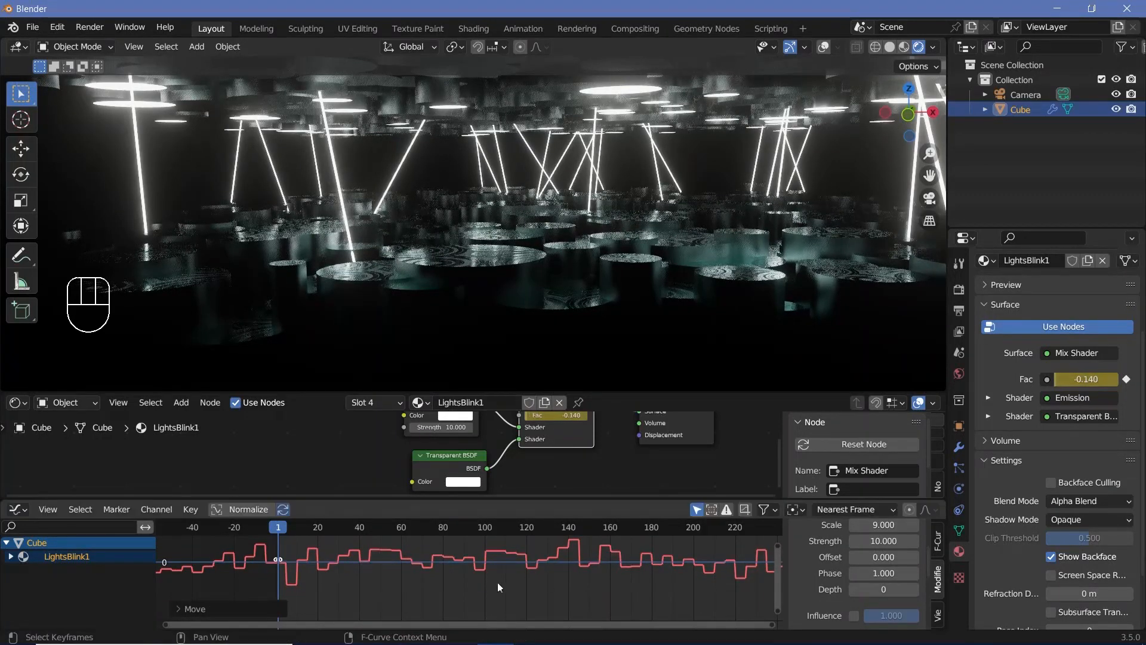
pyautogui.scroll(-2, 607, 565)
pyautogui.moveTo(531, 598); pyautogui.dragTo(489, 590, button='middle')
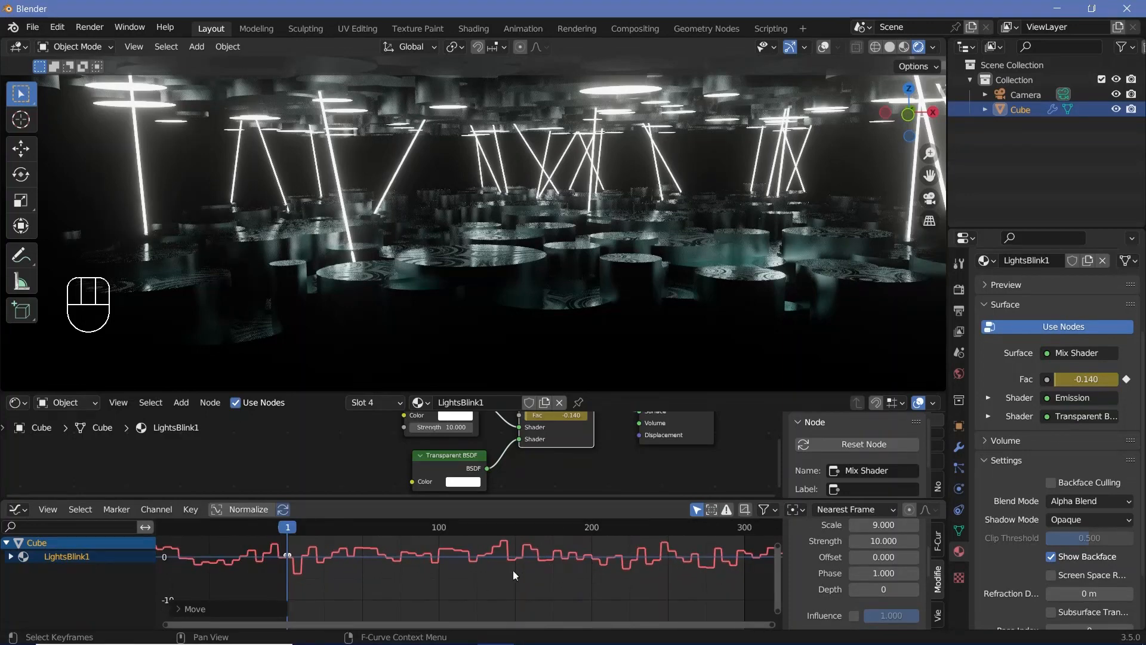
# Fill the empty fifth material slot with an independent copy of LightsBlink1 and name it LightsBlink2.
pyautogui.scroll(2, 1026, 407)
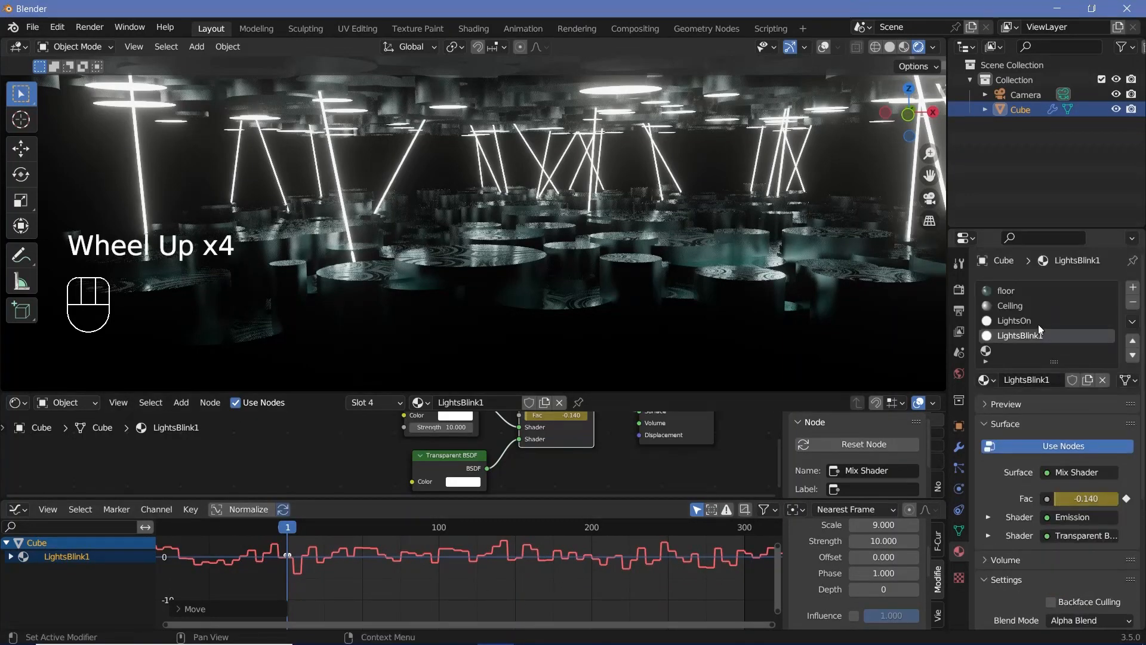
pyautogui.click(1010, 352)
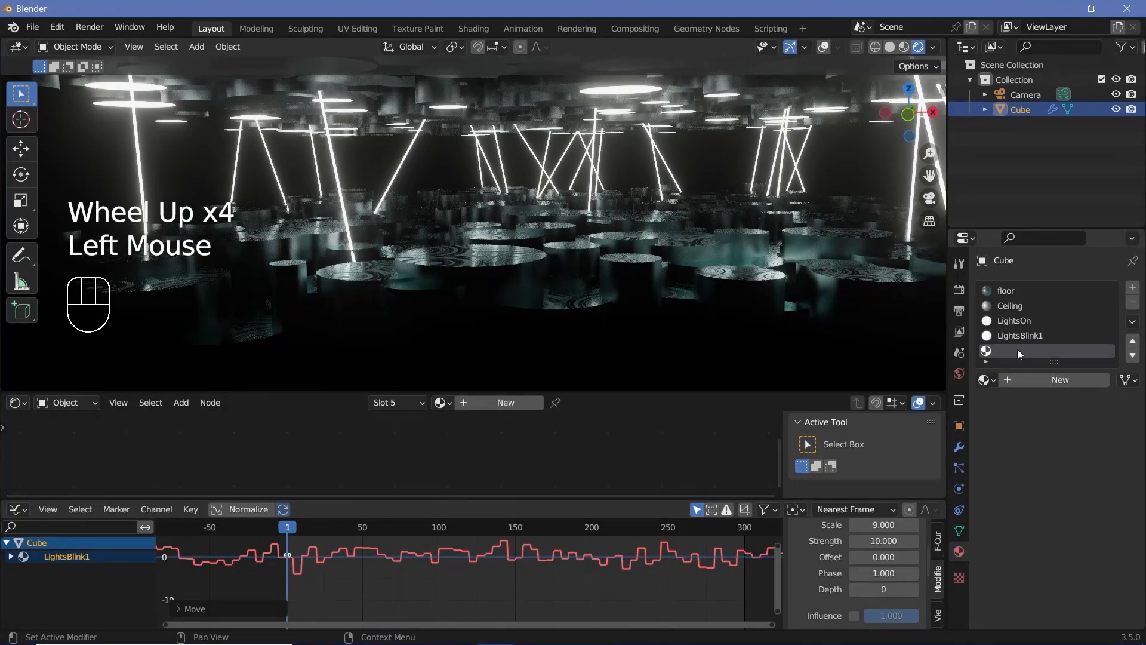
pyautogui.click(986, 380)
pyautogui.click(898, 431)
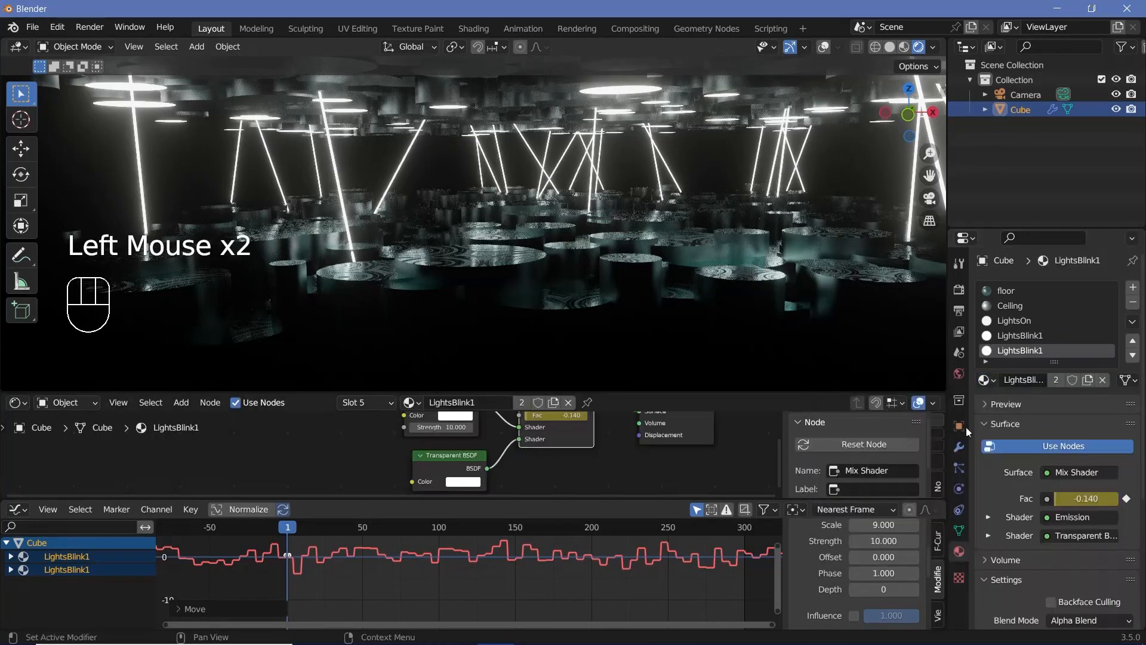
pyautogui.click(1086, 382)
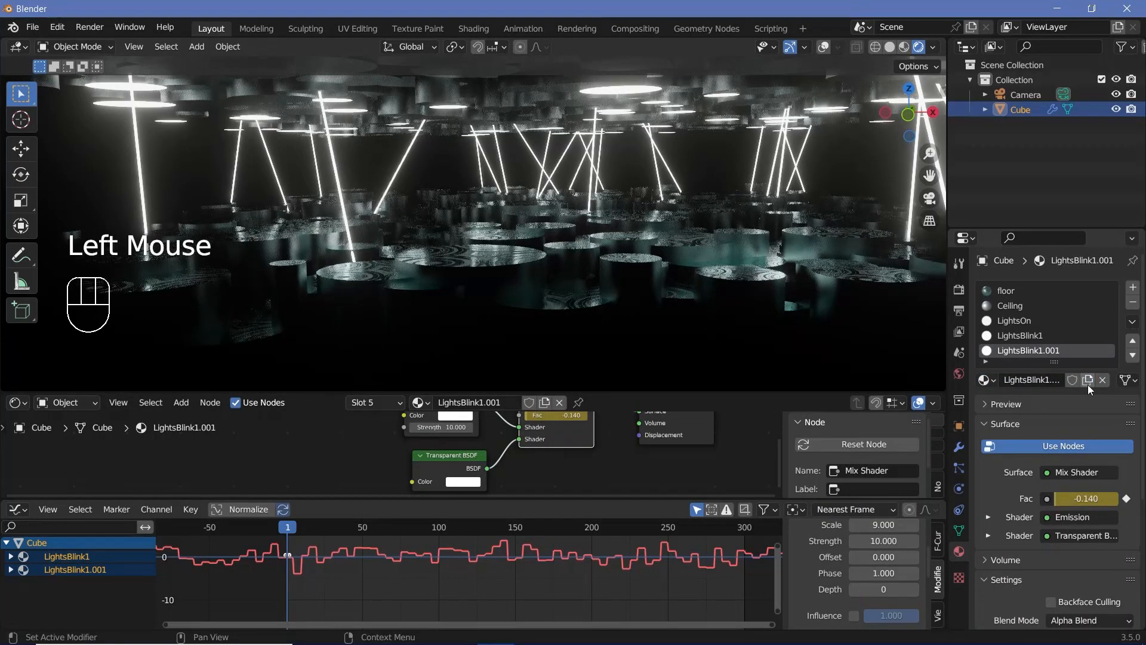
pyautogui.doubleClick(1052, 380)
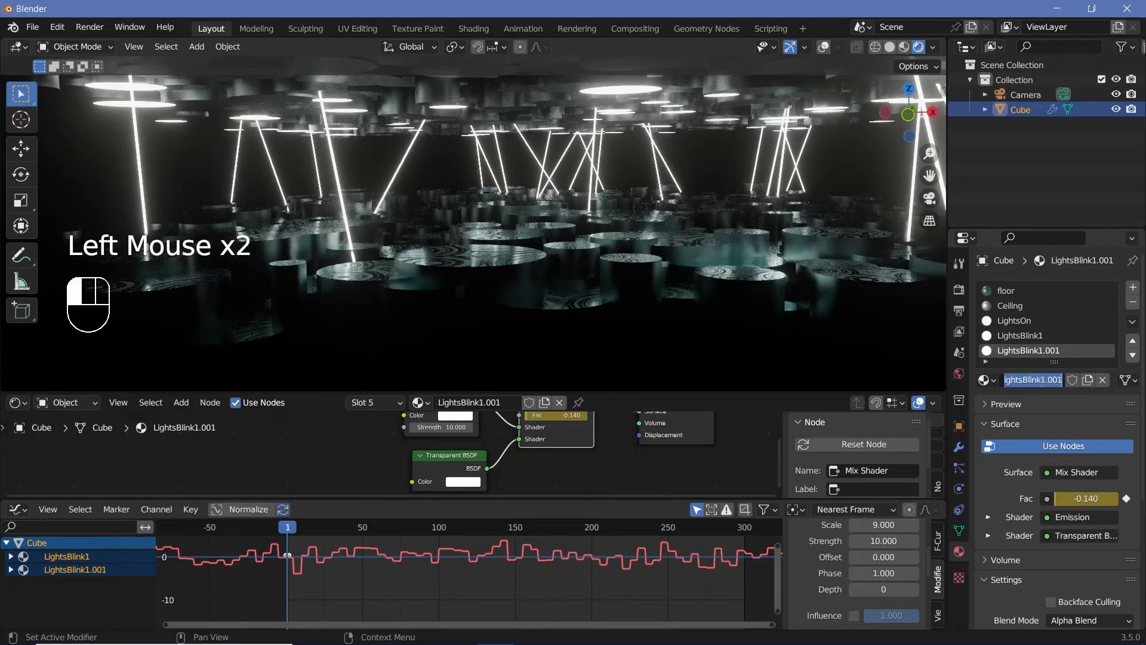
pyautogui.write('2')
pyautogui.press('Return')
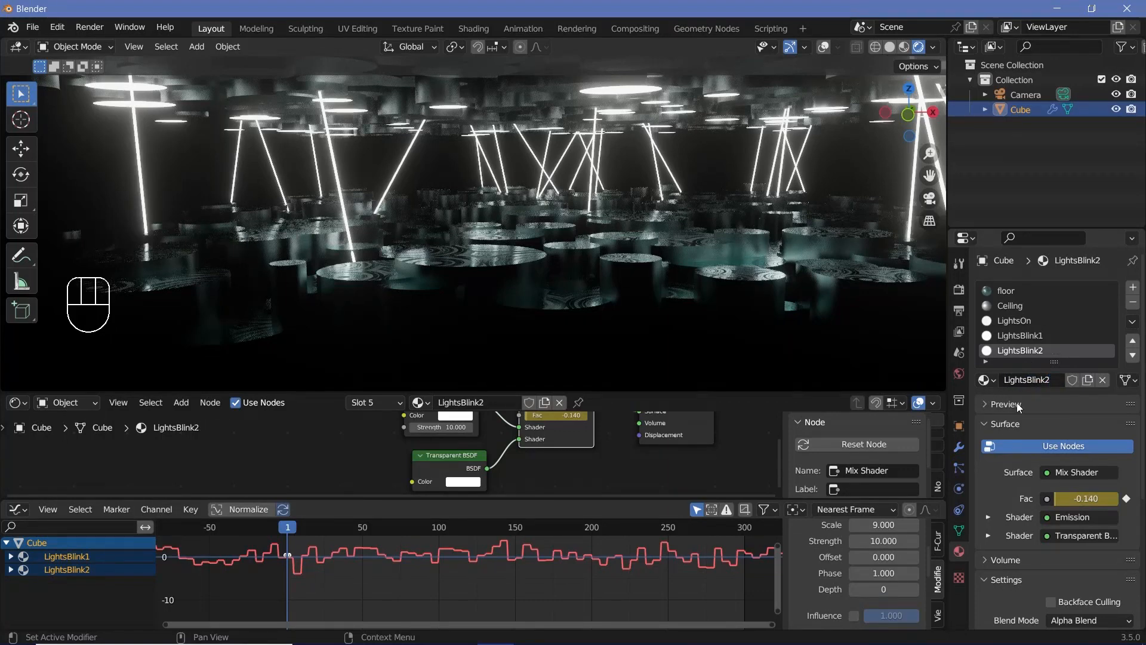
# Select LightsBlink2's Mix Shader and expand the material's animation channels to select its Default Value curve.
pyautogui.scroll(-3, 538, 448)
pyautogui.moveTo(538, 448); pyautogui.dragTo(512, 429, button='middle')
pyautogui.click(512, 429)
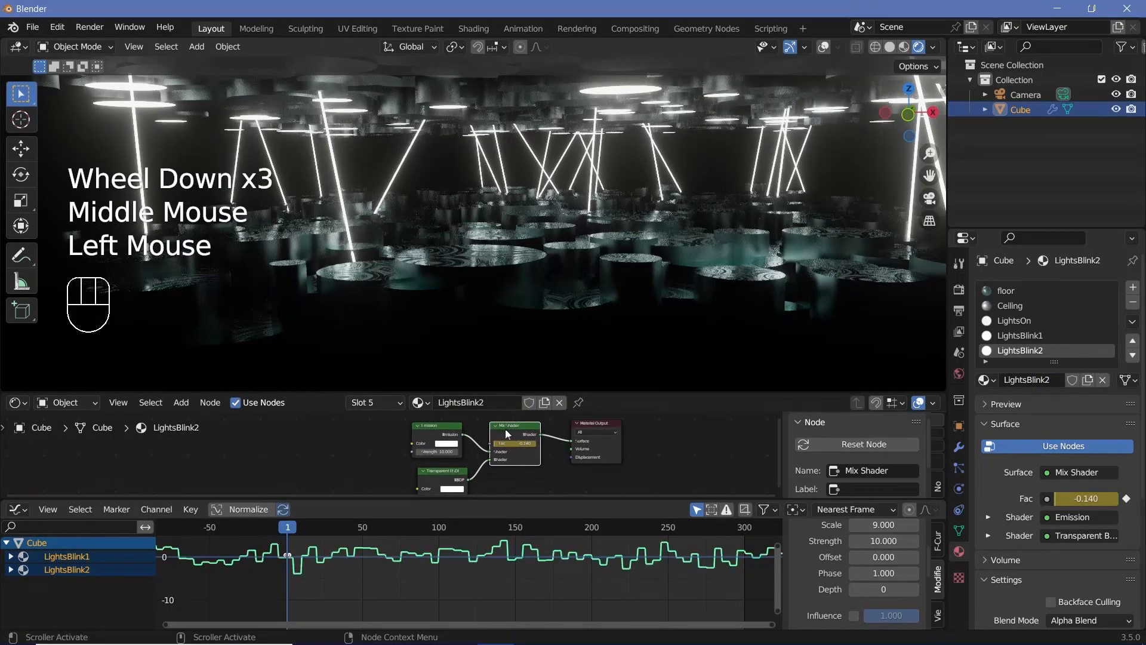
pyautogui.click(11, 571)
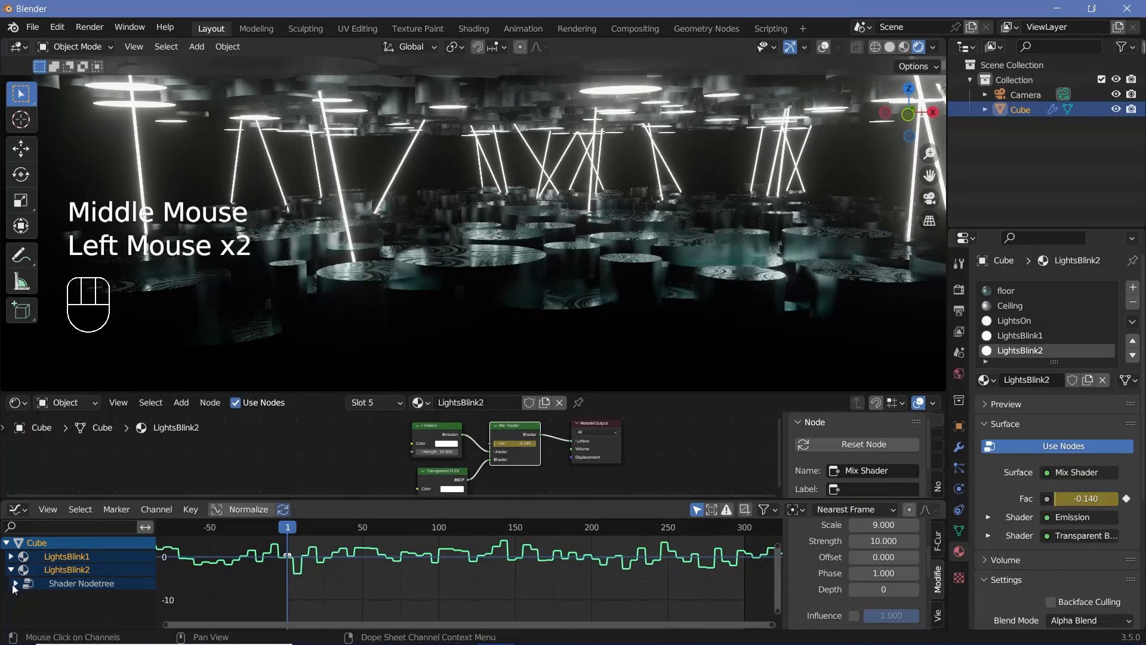
pyautogui.click(17, 584)
pyautogui.click(60, 597)
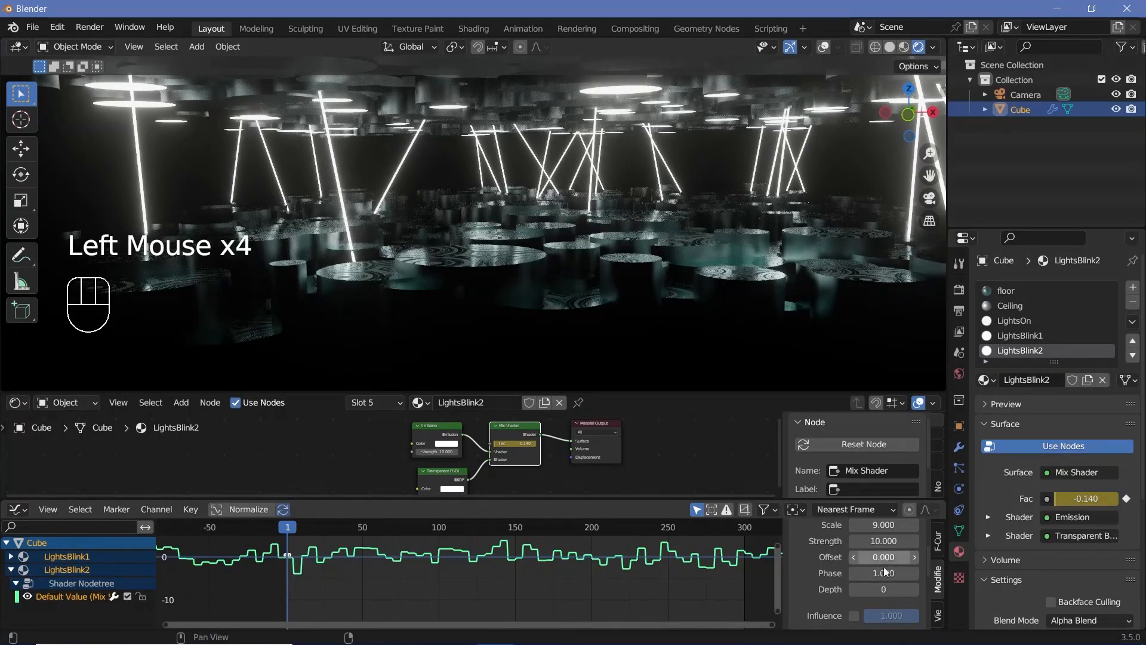
# Set the Noise modifier's phase to 14.8 and offset to -3.9 on LightsBlink2's curve.
pyautogui.moveTo(883, 572); pyautogui.dragTo(931, 572)
pyautogui.scroll(1, 578, 581)
pyautogui.scroll(2, 578, 581)
pyautogui.moveTo(578, 581); pyautogui.dragTo(502, 604, button='middle')
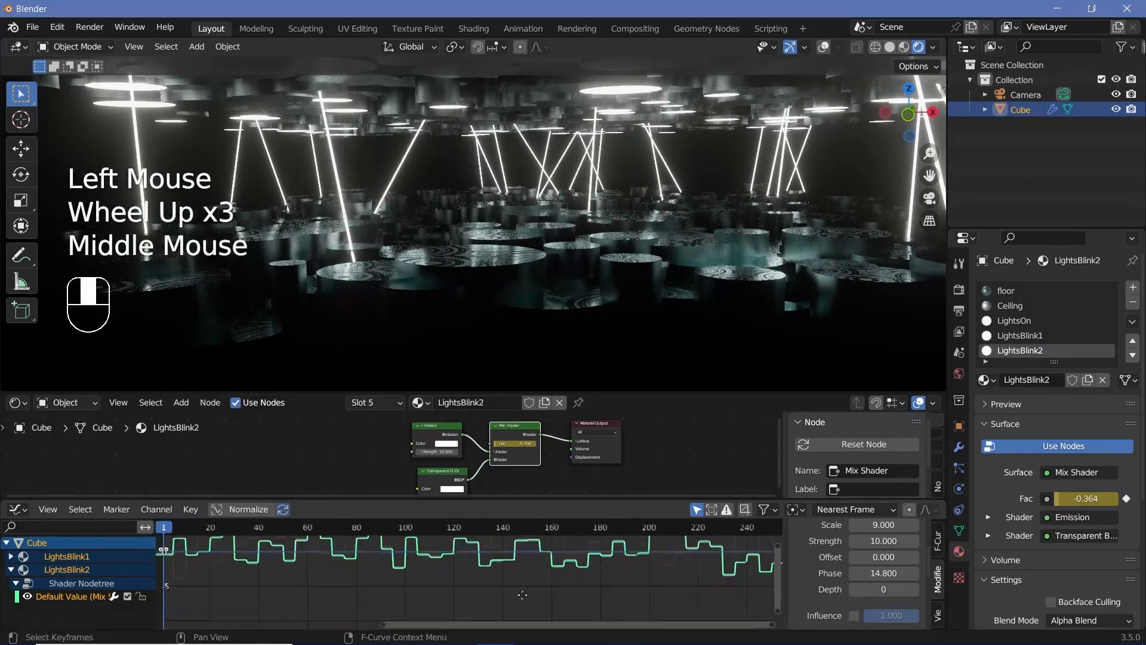
pyautogui.scroll(3, 502, 604)
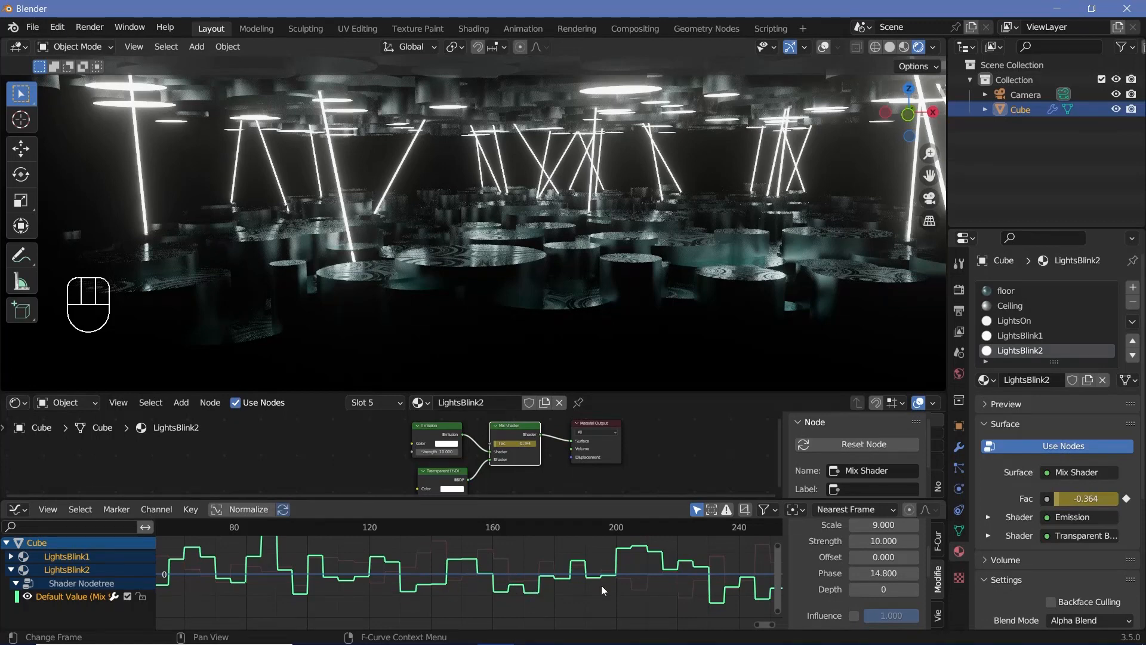
pyautogui.moveTo(898, 557); pyautogui.dragTo(869, 557)
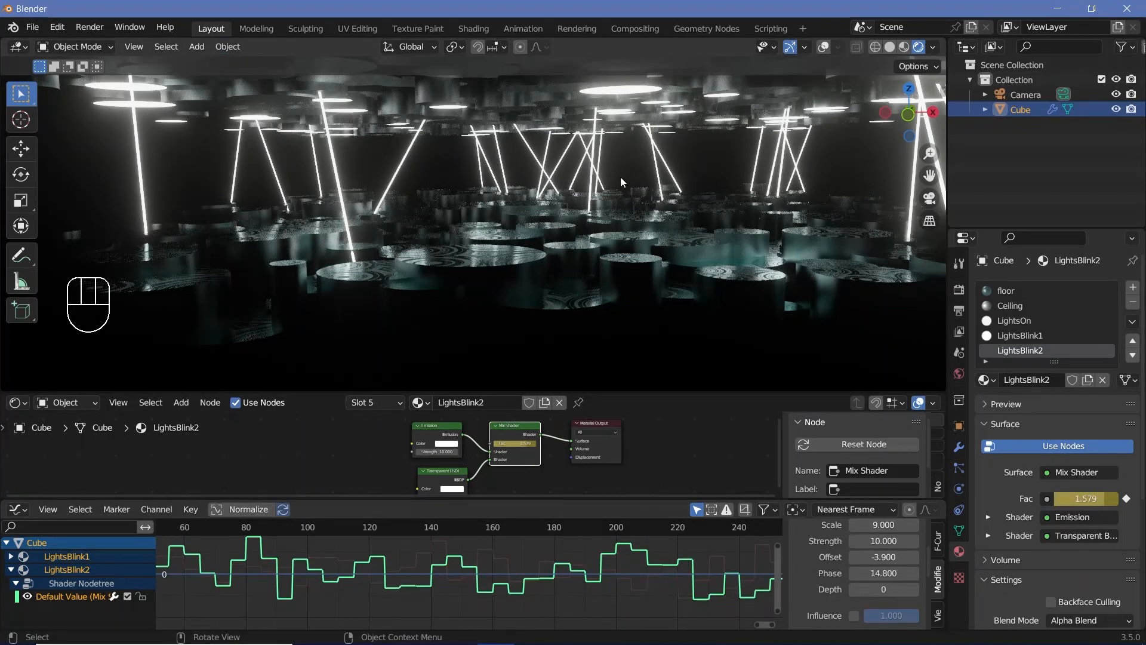
# Enlarge the node area, switch it to the Geometry Node Editor and bring the lights' Set Material node into view.
pyautogui.scroll(-3, 457, 196)
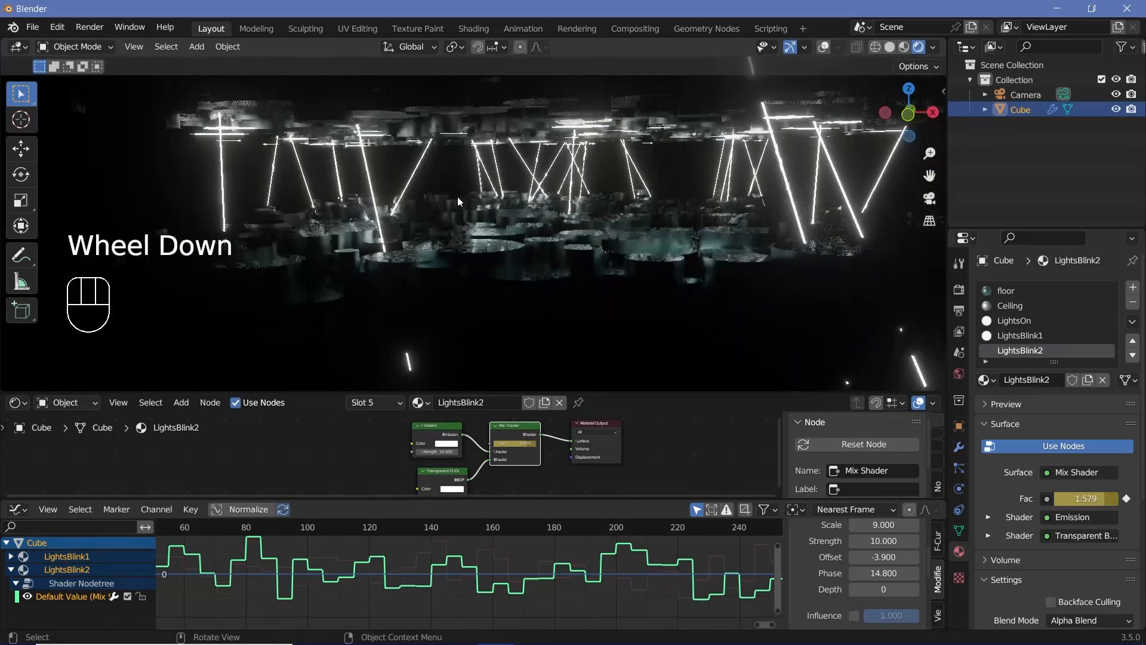
pyautogui.moveTo(551, 501); pyautogui.dragTo(551, 535)
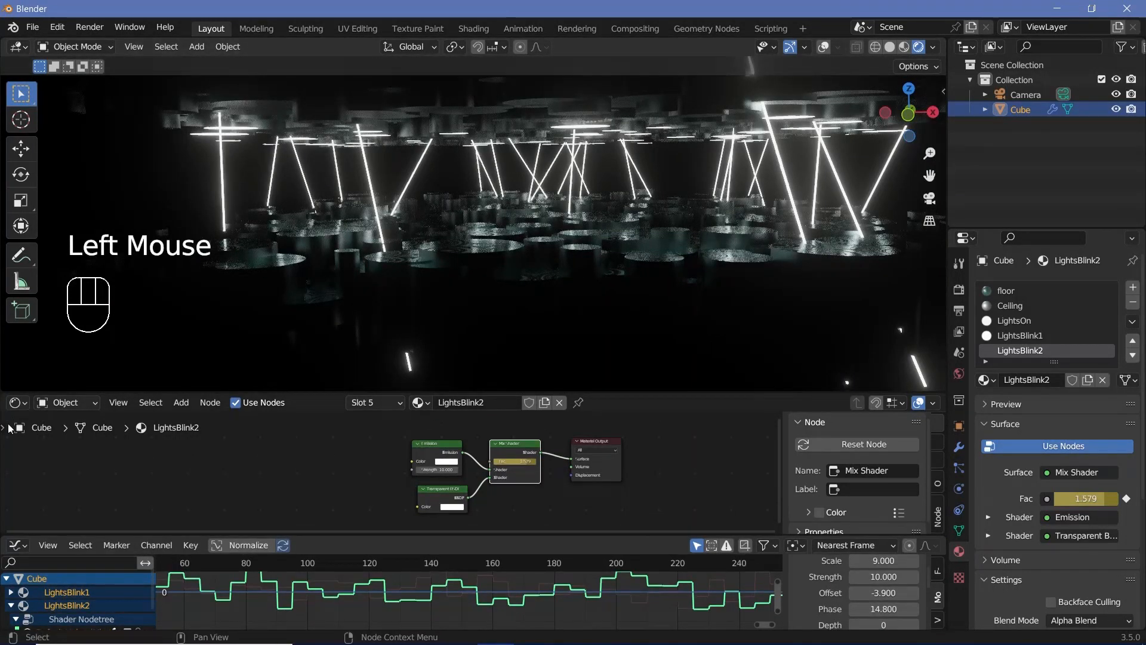
pyautogui.click(17, 404)
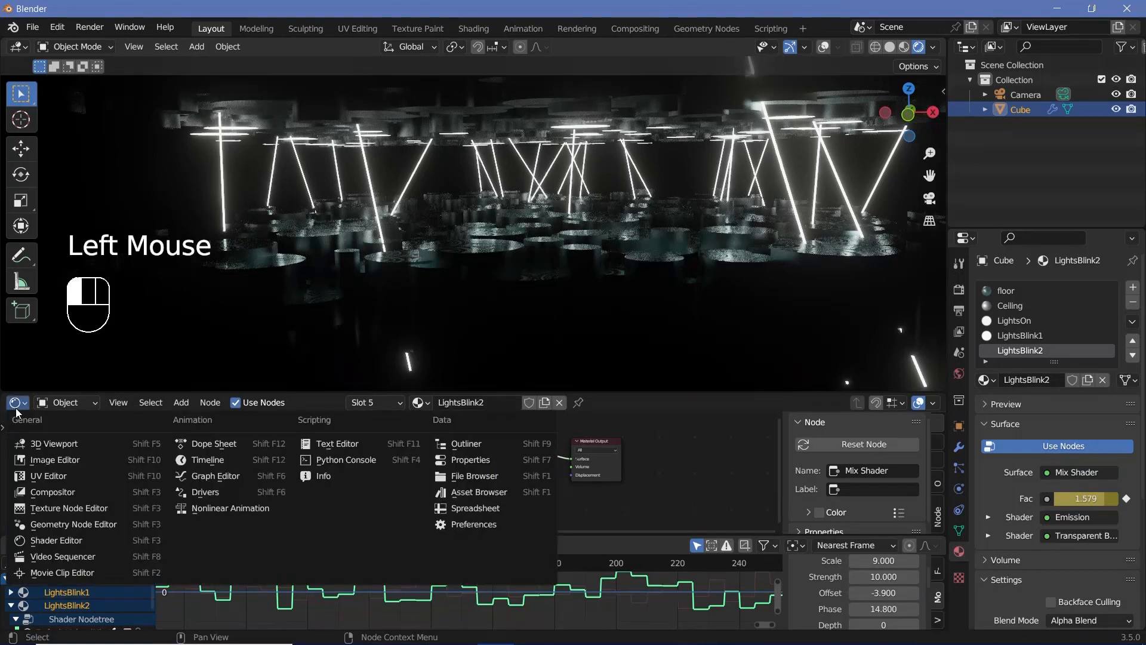
pyautogui.click(48, 523)
pyautogui.scroll(-2, 411, 492)
pyautogui.moveTo(411, 492); pyautogui.dragTo(478, 472, button='middle')
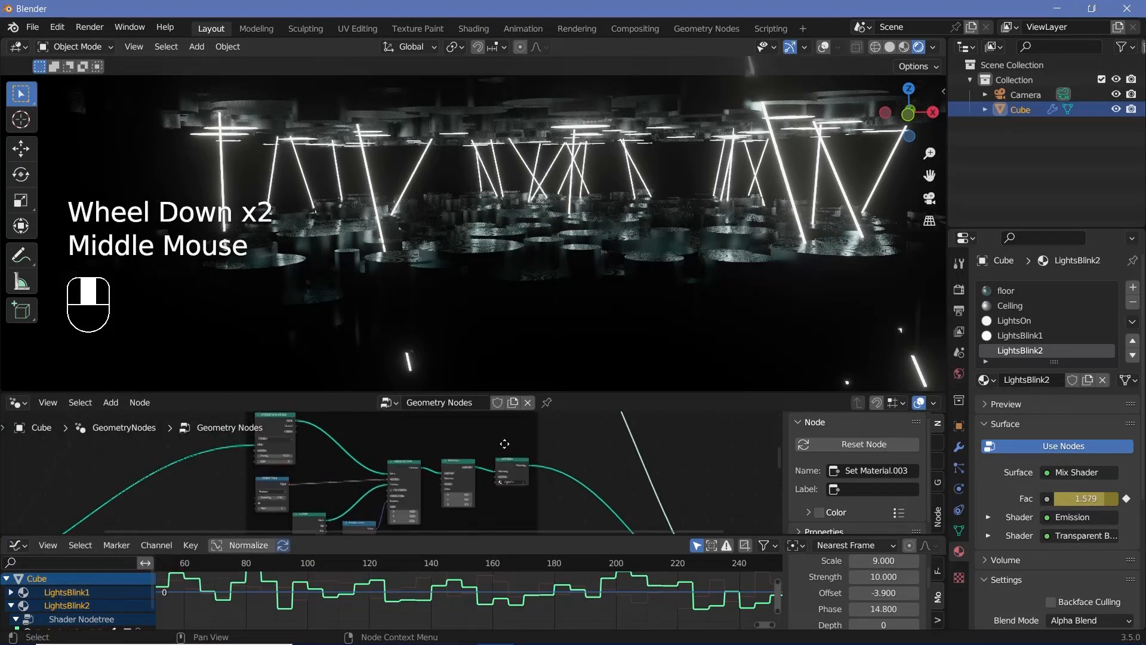
# Duplicate the lights' Set Material node directly after the original and assign LightsBlink1 to the copy.
pyautogui.scroll(5, 478, 471)
pyautogui.moveTo(597, 460); pyautogui.dragTo(486, 434, button='middle')
pyautogui.click(484, 489)
pyautogui.scroll(3, 486, 435)
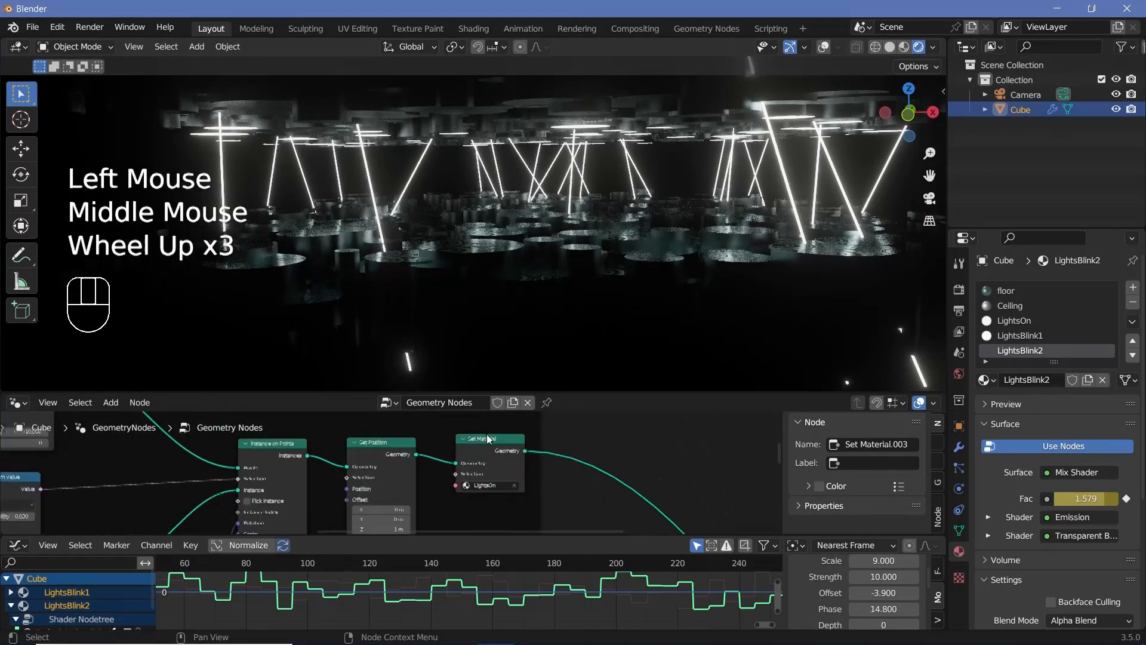
pyautogui.click(493, 443)
pyautogui.click(480, 445)
pyautogui.hotkey('shift', 'd')
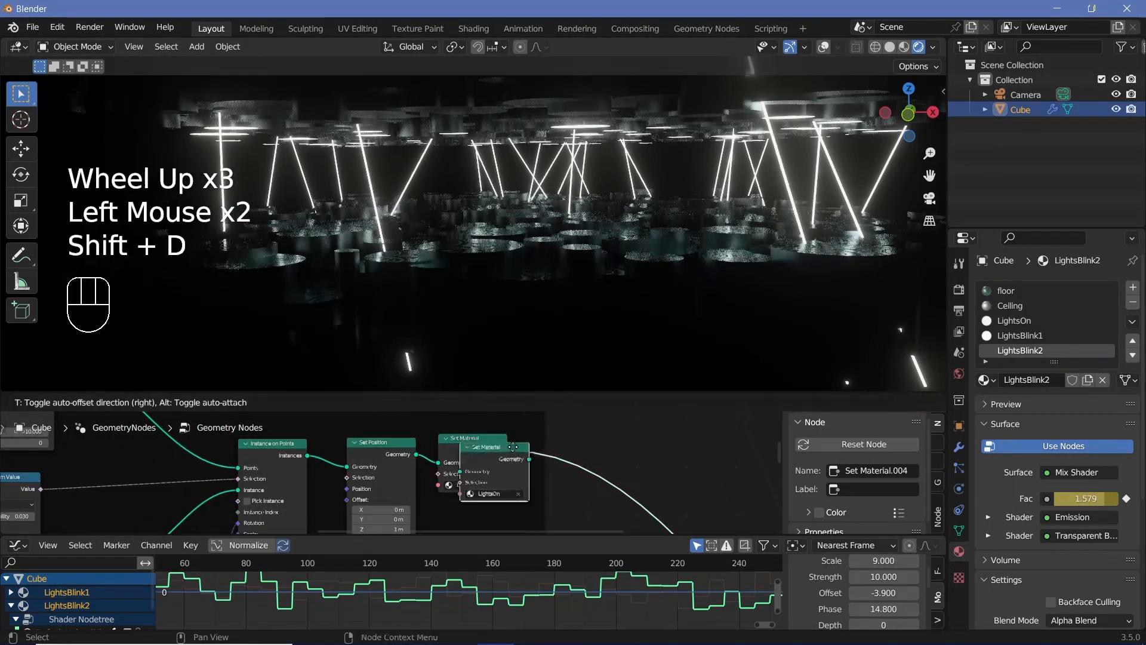
pyautogui.click(582, 487)
pyautogui.click(581, 487)
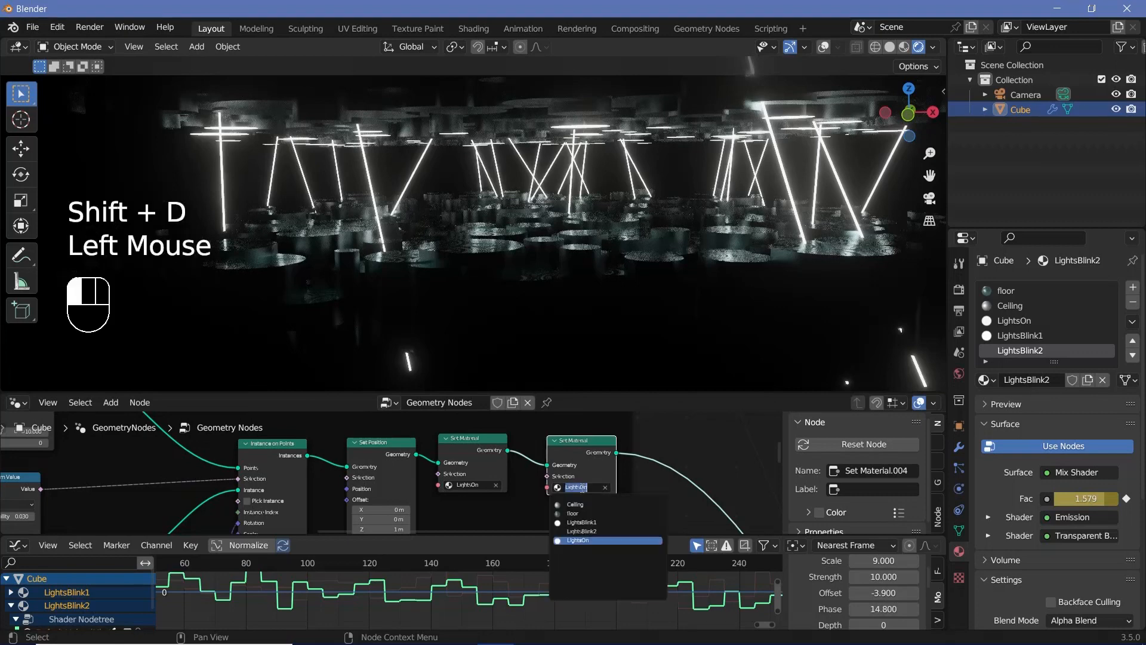
pyautogui.click(593, 529)
pyautogui.moveTo(594, 525); pyautogui.dragTo(552, 477, button='middle')
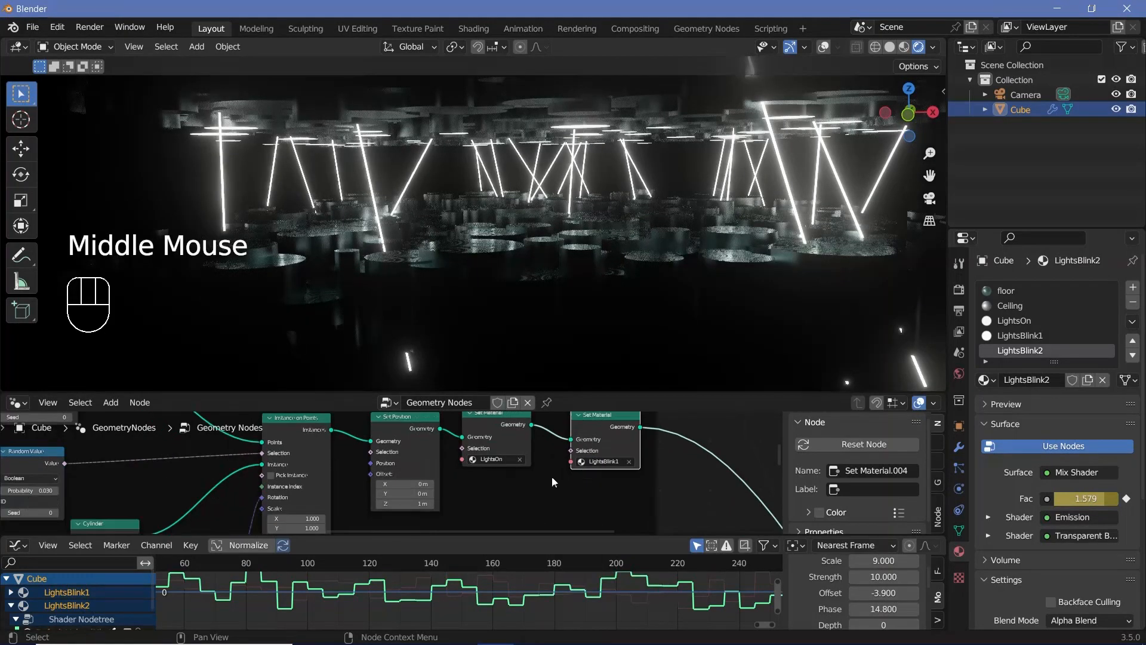
# Add a Boolean Random Value node and connect its Value to the Selection of LightsBlink1's Set Material node.
pyautogui.hotkey('shift', 'a')
pyautogui.click(510, 365)
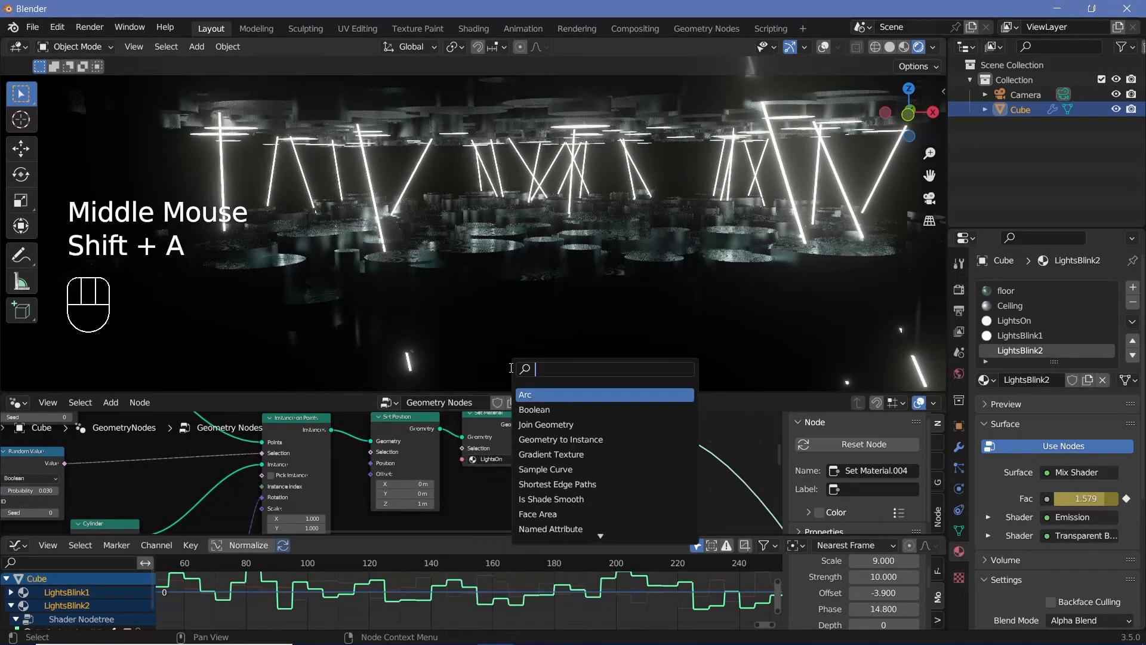
pyautogui.write('random')
pyautogui.press('Return')
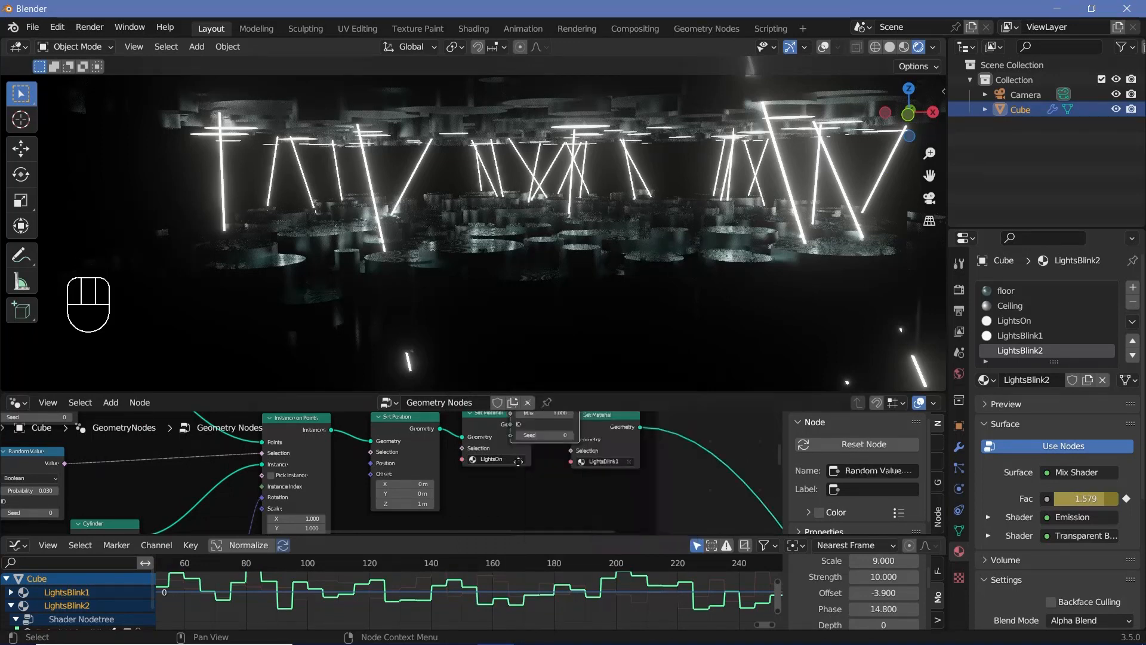
pyautogui.click(526, 518)
pyautogui.moveTo(546, 527); pyautogui.dragTo(570, 452)
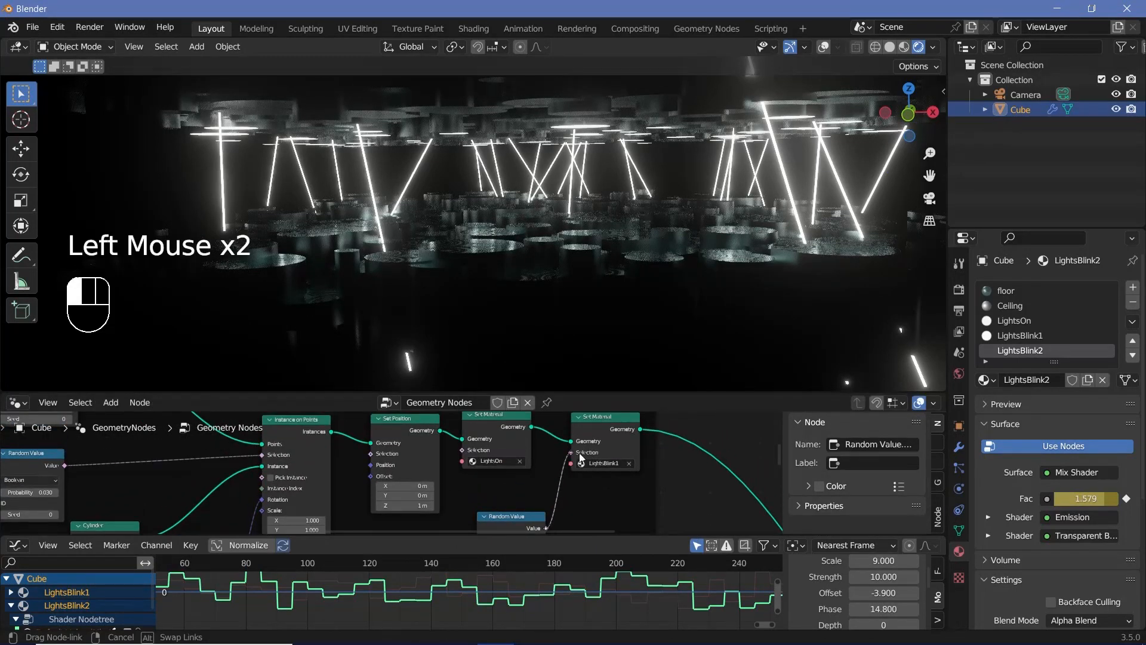
pyautogui.press('v')
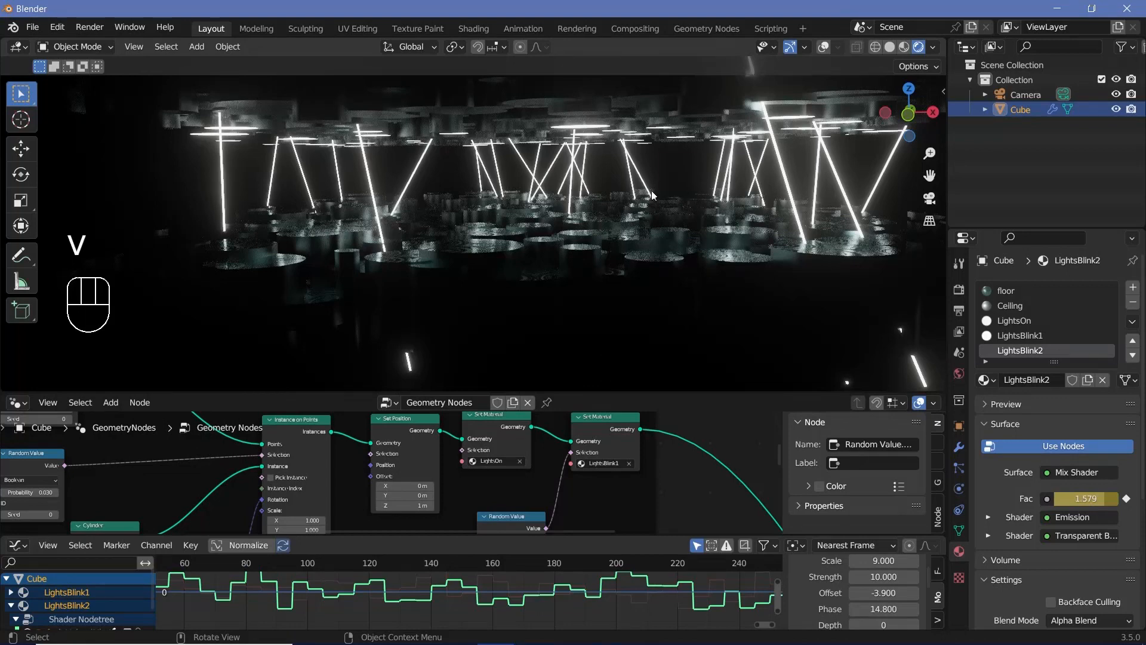
# Play back and scrub through the animation to check how the lights blink.
pyautogui.press('space')
pyautogui.press('space')
pyautogui.scroll(-2, 332, 598)
pyautogui.moveTo(223, 598); pyautogui.dragTo(332, 598, button='middle')
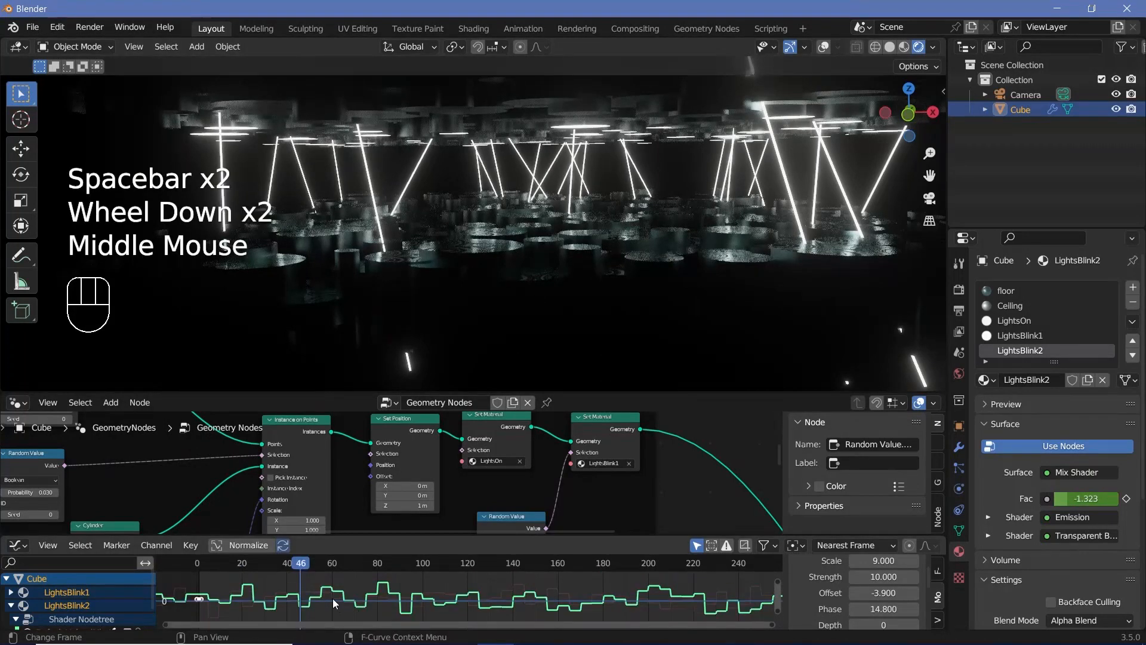
pyautogui.press('space')
pyautogui.press('space')
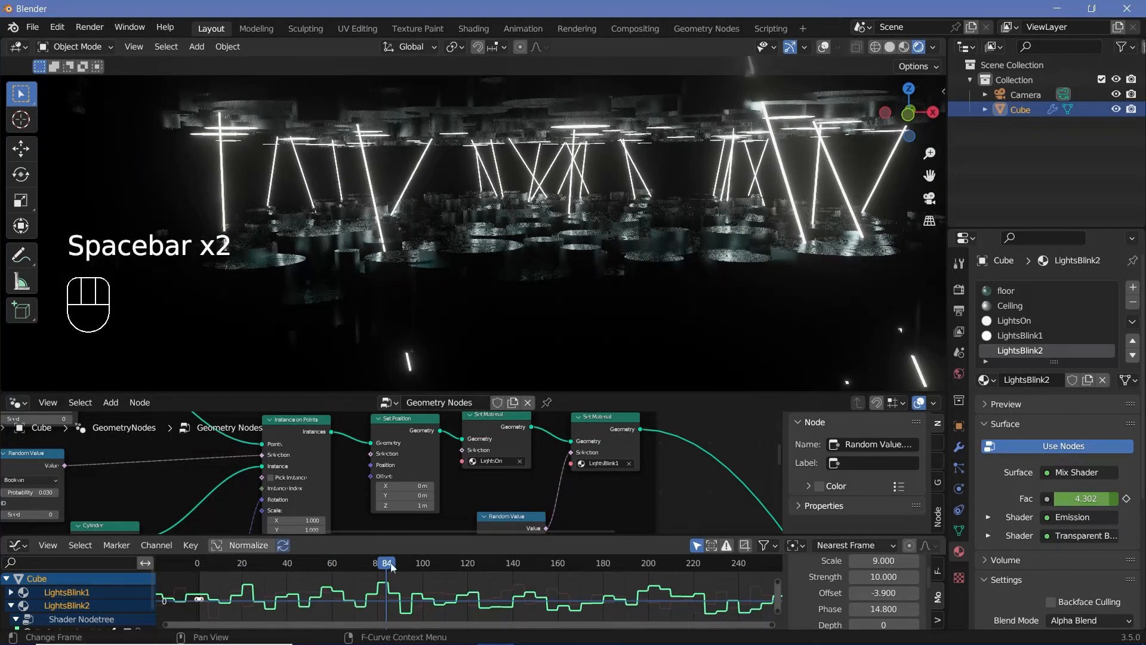
pyautogui.click(403, 561)
pyautogui.moveTo(403, 562); pyautogui.dragTo(503, 561)
# Move both light Set Material nodes and the Boolean Random Value node away from Set Position to make room.
pyautogui.scroll(-3, 524, 462)
pyautogui.moveTo(526, 462); pyautogui.dragTo(550, 454, button='middle')
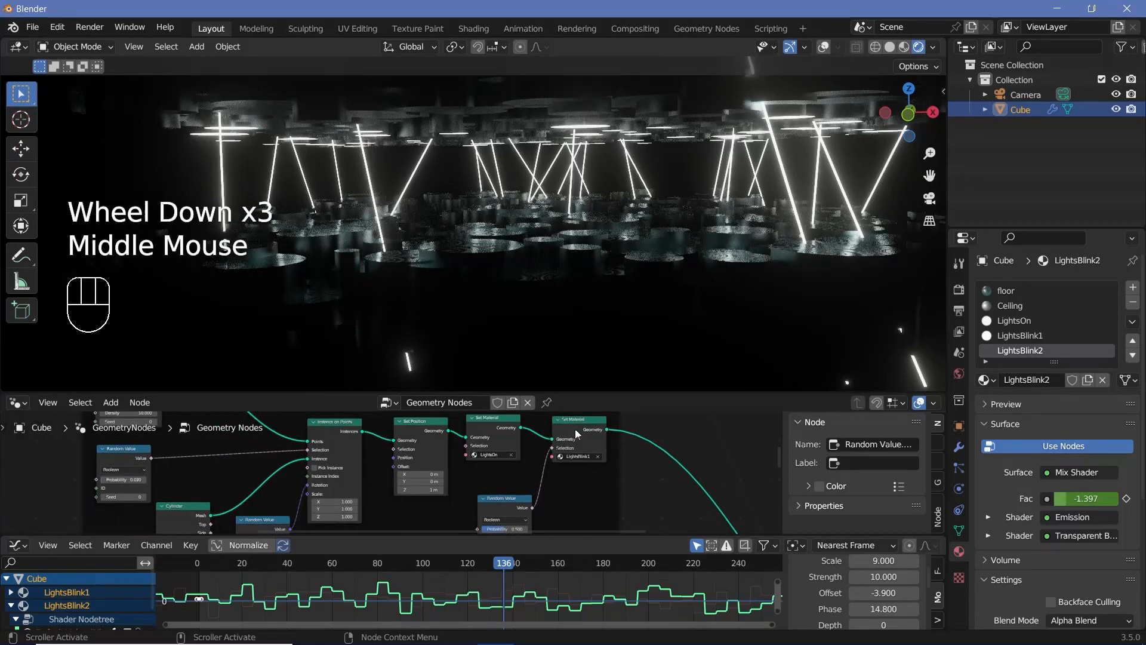
pyautogui.click(505, 493)
pyautogui.click(580, 422)
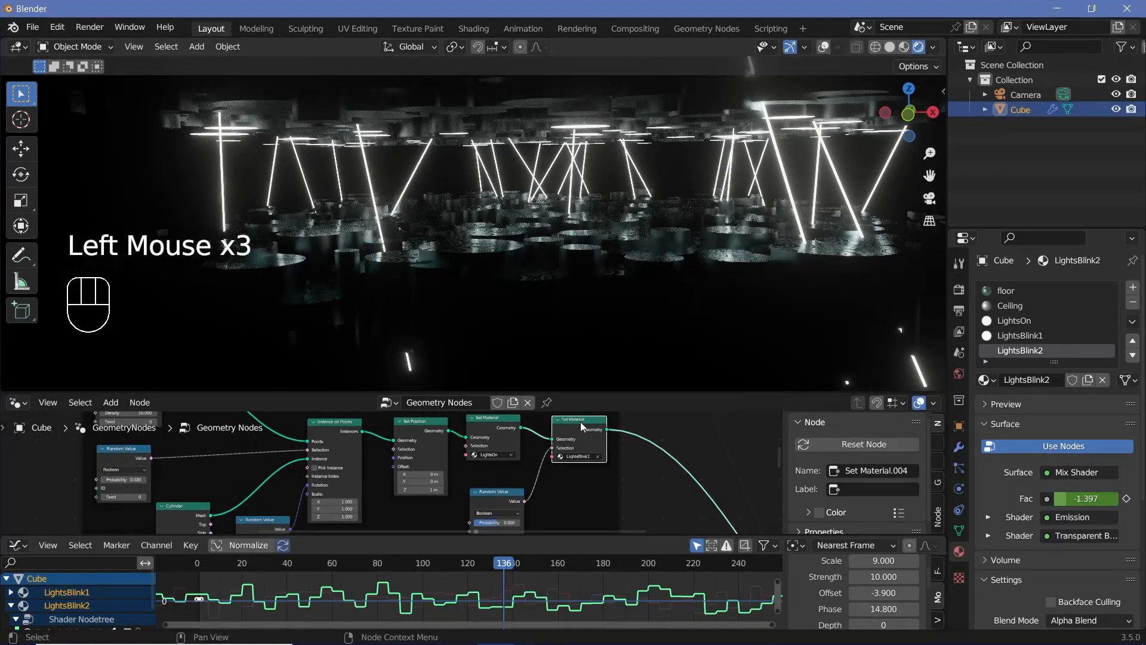
pyautogui.scroll(-2, 459, 461)
pyautogui.moveTo(435, 418); pyautogui.dragTo(556, 526)
pyautogui.moveTo(525, 434)
pyautogui.mouseDown()
pyautogui.moveTo(547, 438)
pyautogui.moveTo(529, 438)
pyautogui.mouseUp()
pyautogui.click(491, 429)
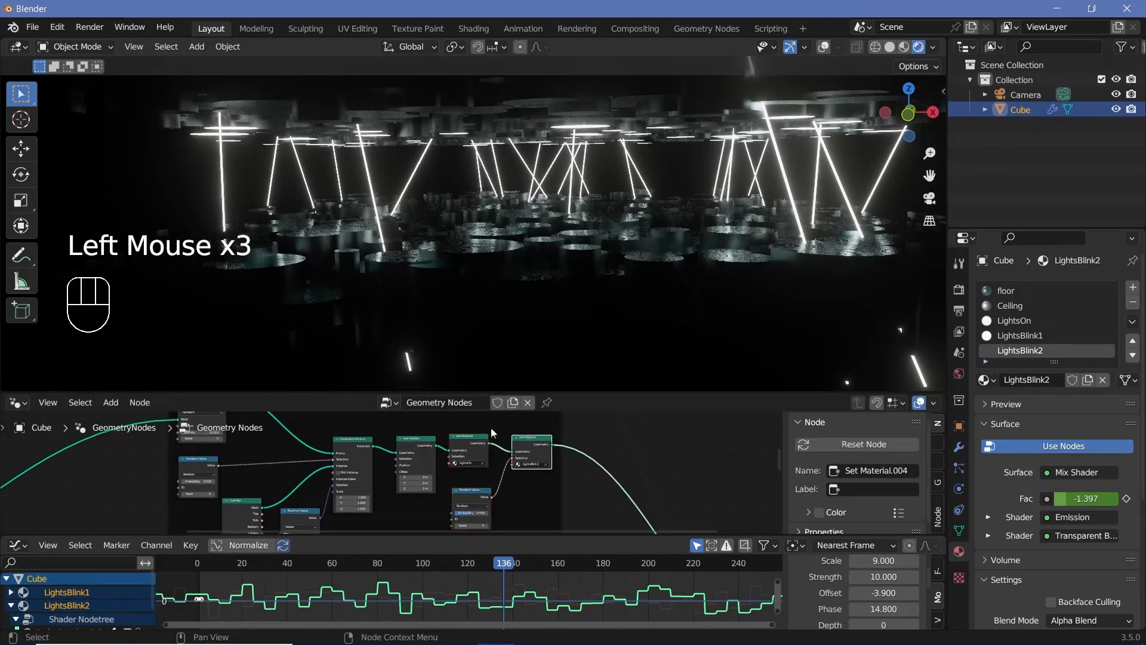
pyautogui.moveTo(465, 420); pyautogui.dragTo(537, 524)
pyautogui.moveTo(471, 454); pyautogui.dragTo(527, 459)
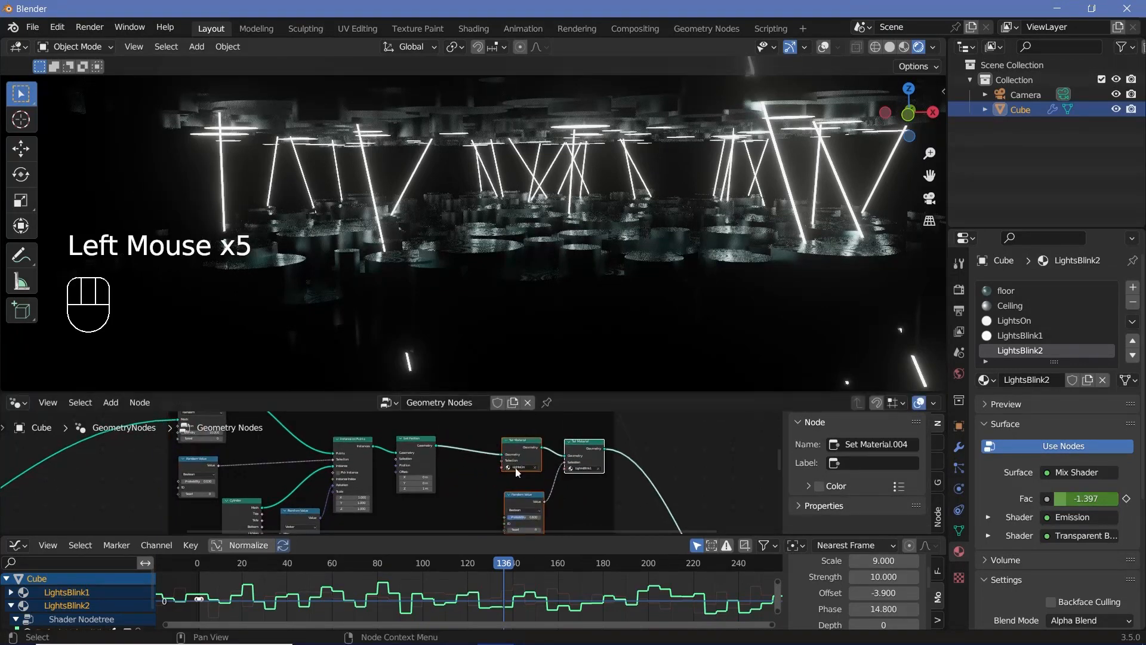
# Insert a Realize Instances node between Set Position and the LightsOn Set Material node.
pyautogui.hotkey('shift', 'a')
pyautogui.write('reals')
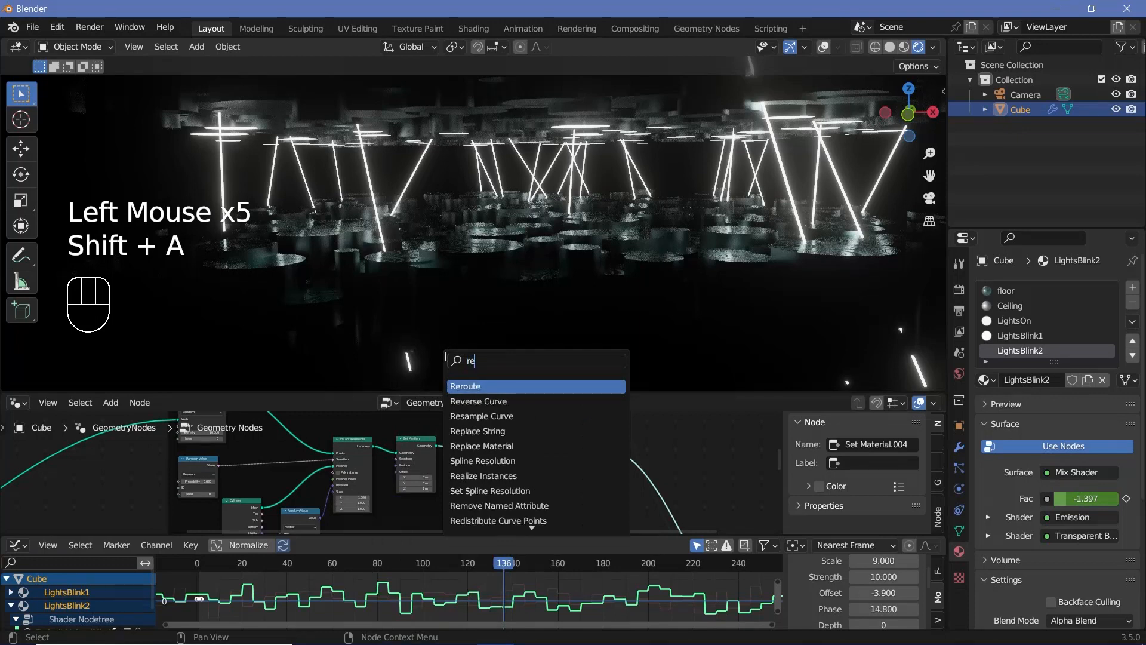
pyautogui.press('Return')
pyautogui.click(544, 452)
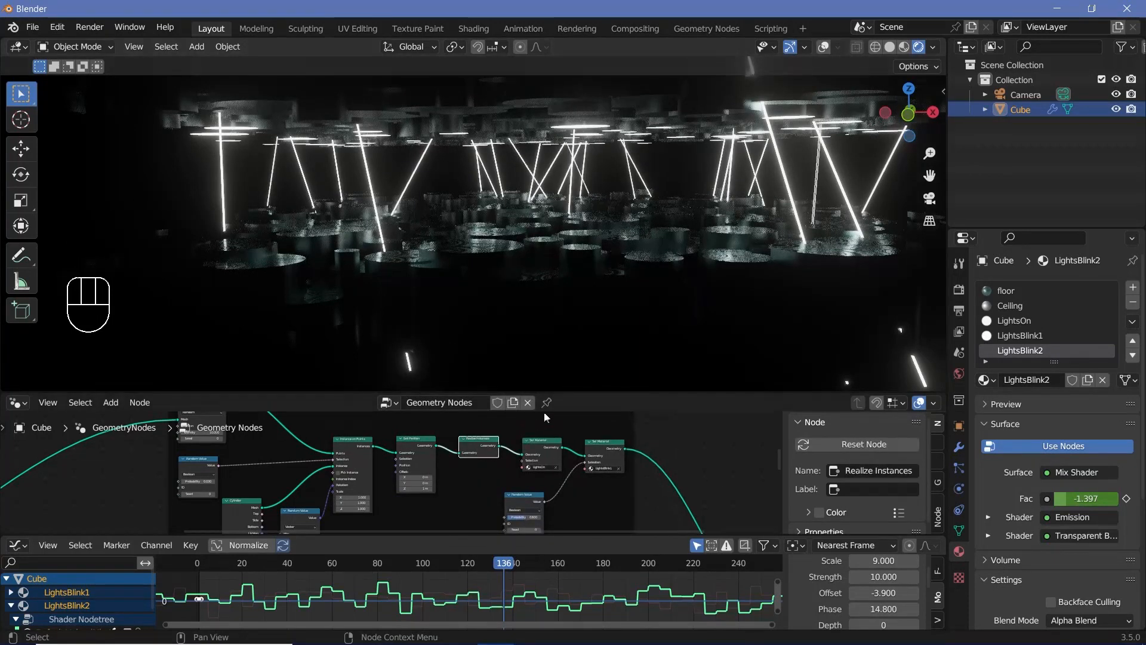
# Scrub further along the timeline to examine the blinking with realized instances.
pyautogui.scroll(2, 554, 499)
pyautogui.moveTo(554, 501); pyautogui.dragTo(643, 504, button='middle')
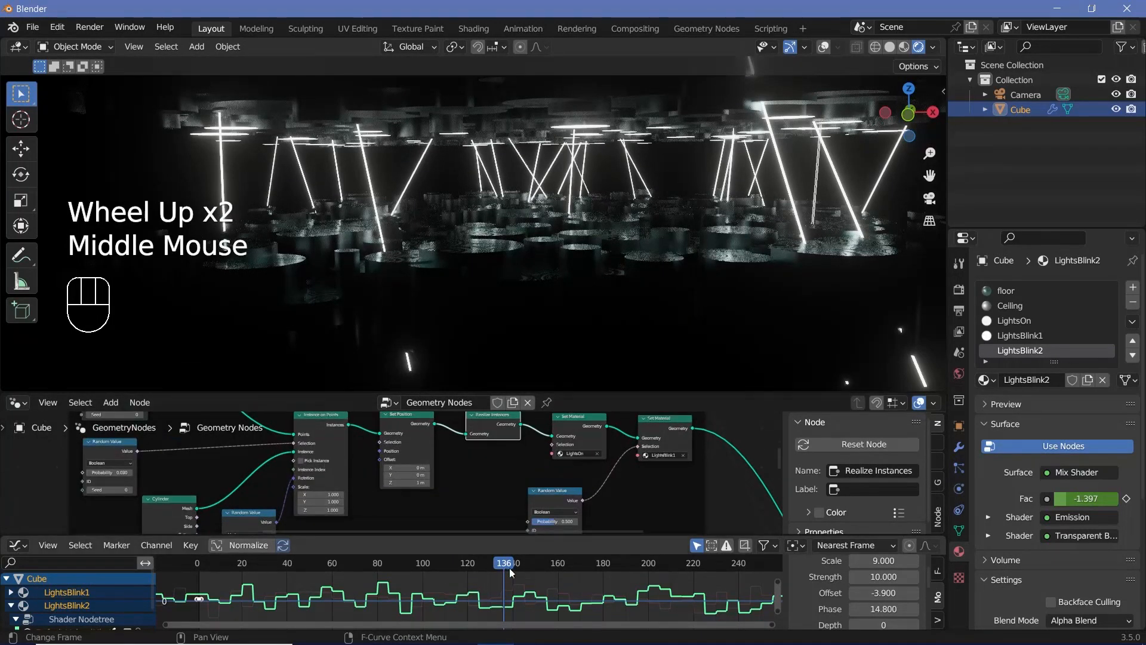
pyautogui.moveTo(509, 567); pyautogui.dragTo(712, 571)
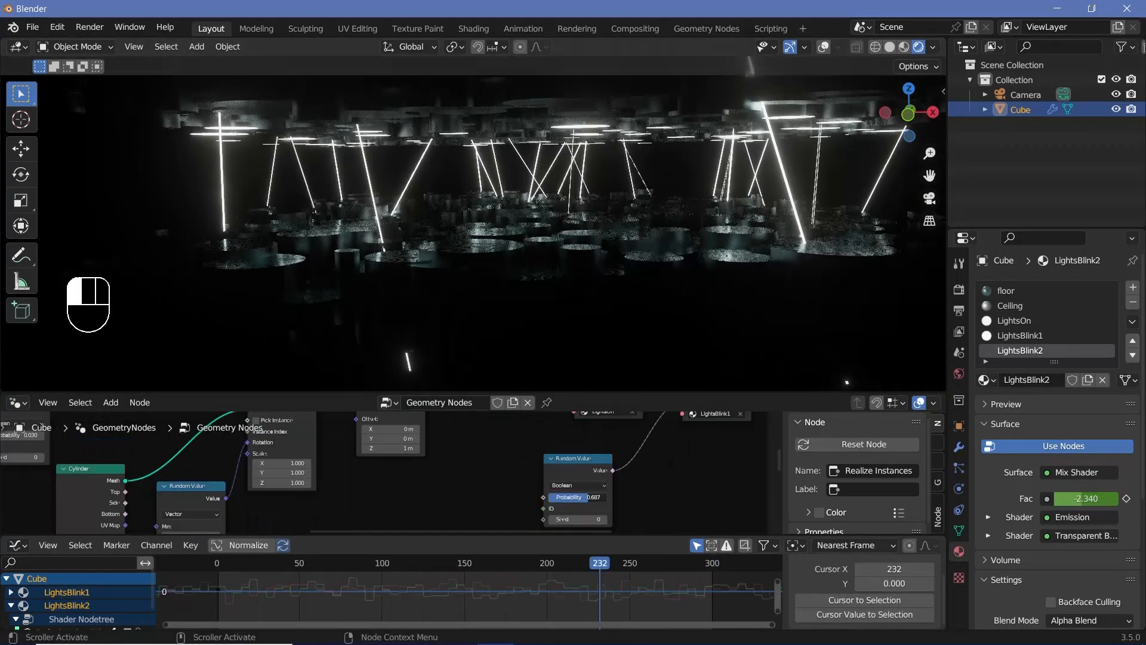
# Try a probability of 0.687 on the Boolean Random Value node and play the animation to judge the blinking.
pyautogui.moveTo(582, 498); pyautogui.dragTo(591, 502)
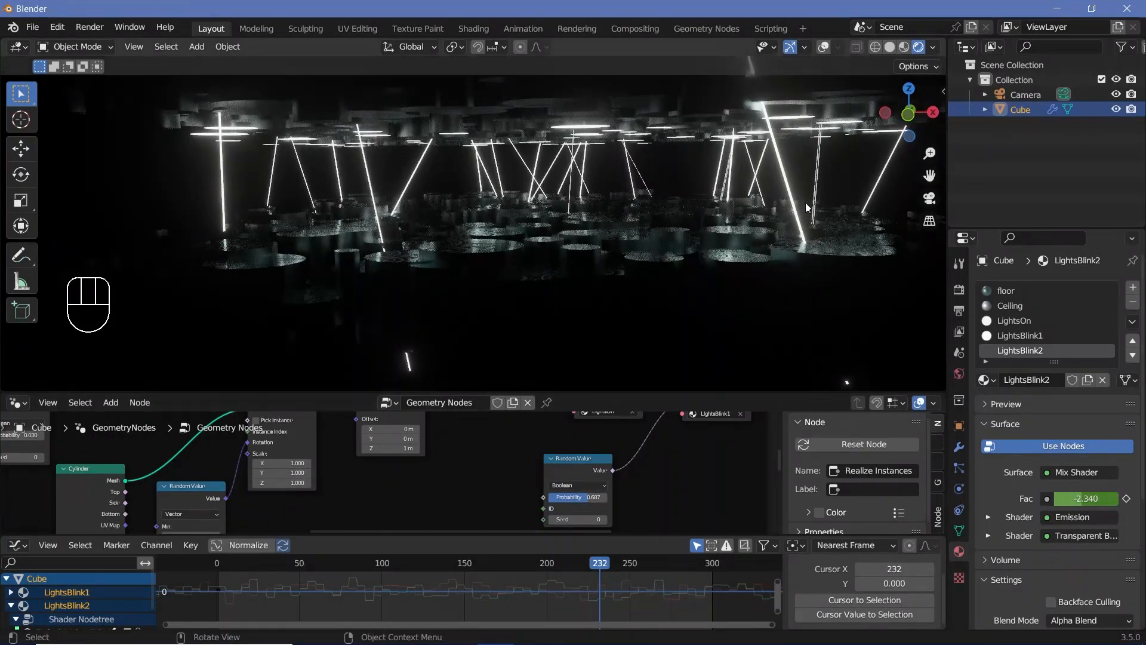
pyautogui.press('space')
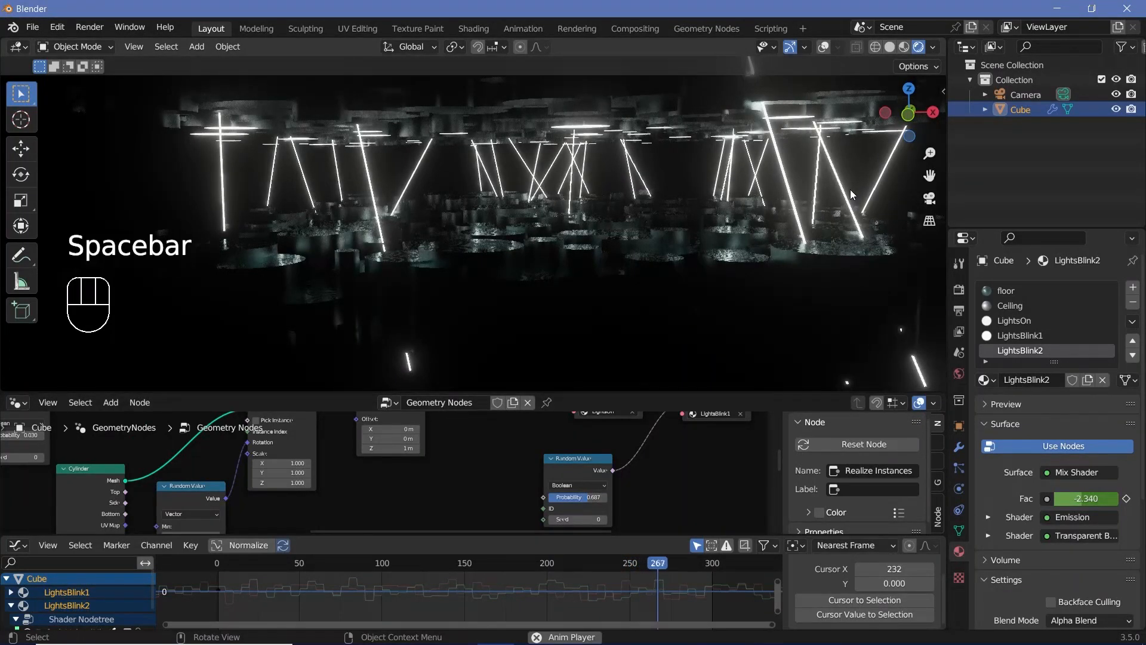
pyautogui.press('space')
pyautogui.press('space')
pyautogui.press('space')
pyautogui.press('space')
pyautogui.press('space')
pyautogui.press('space')
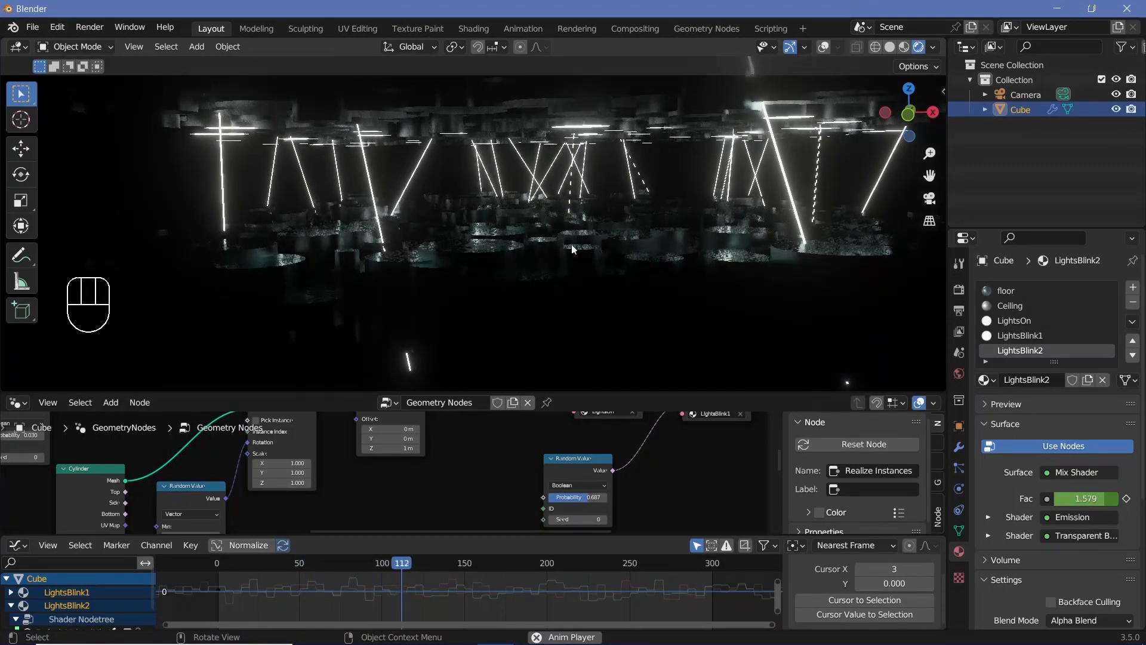
pyautogui.press('space')
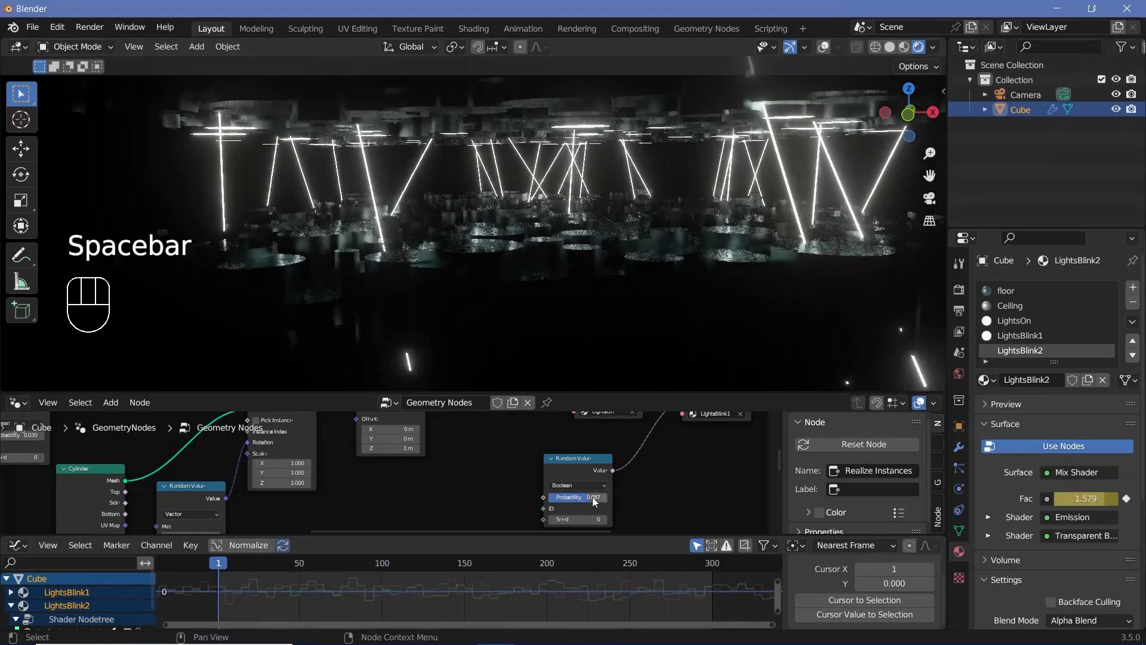
# Set the Boolean Random Value node's probability to 0.8 and play back the animation to check it.
pyautogui.click(594, 498)
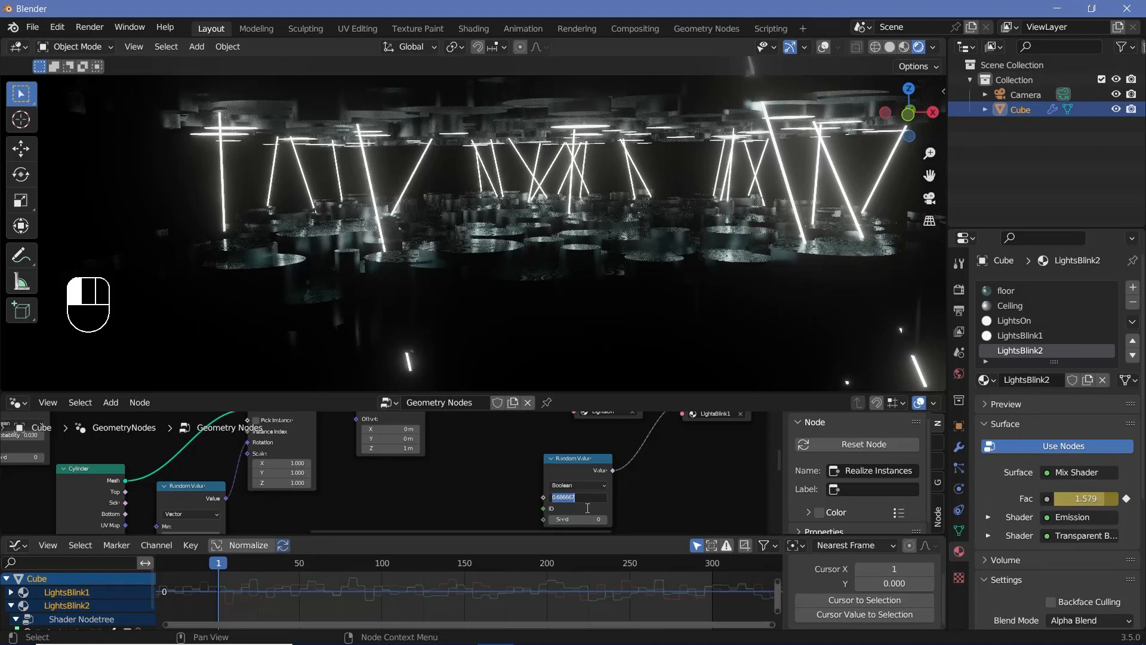
pyautogui.press('BackSpace')
pyautogui.write('0.8')
pyautogui.press('Return')
pyautogui.press('space')
pyautogui.press('space')
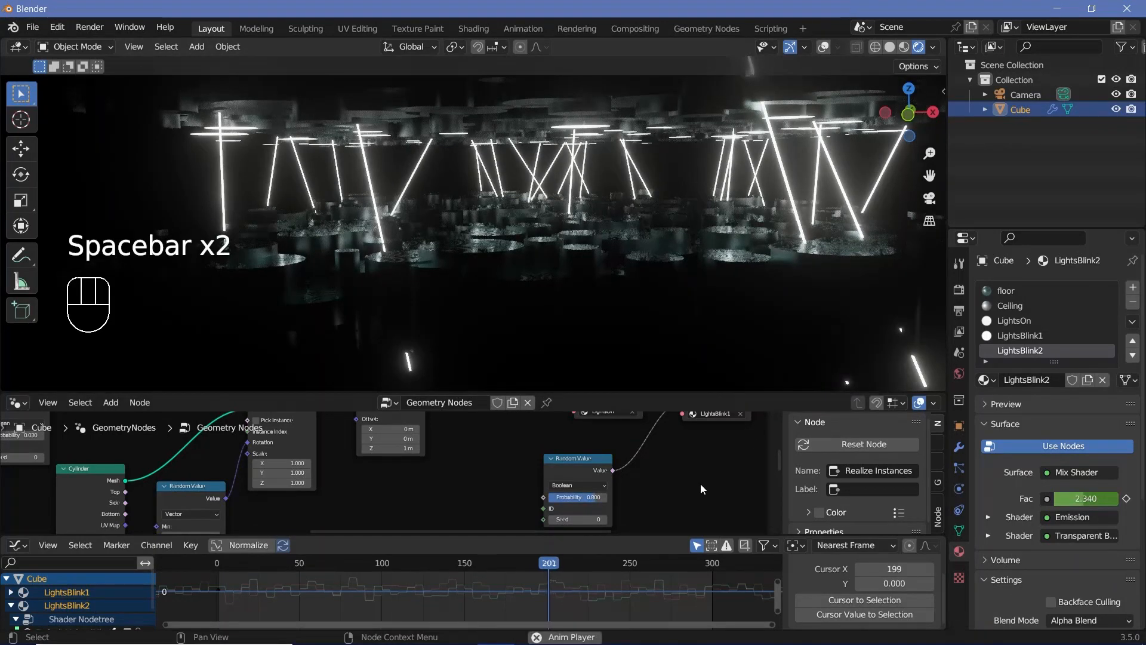
pyautogui.press('space')
# Duplicate LightsBlink1's Set Material node, place the copy after it in the chain and assign LightsBlink2.
pyautogui.moveTo(698, 482); pyautogui.dragTo(557, 514, button='middle')
pyautogui.click(585, 433)
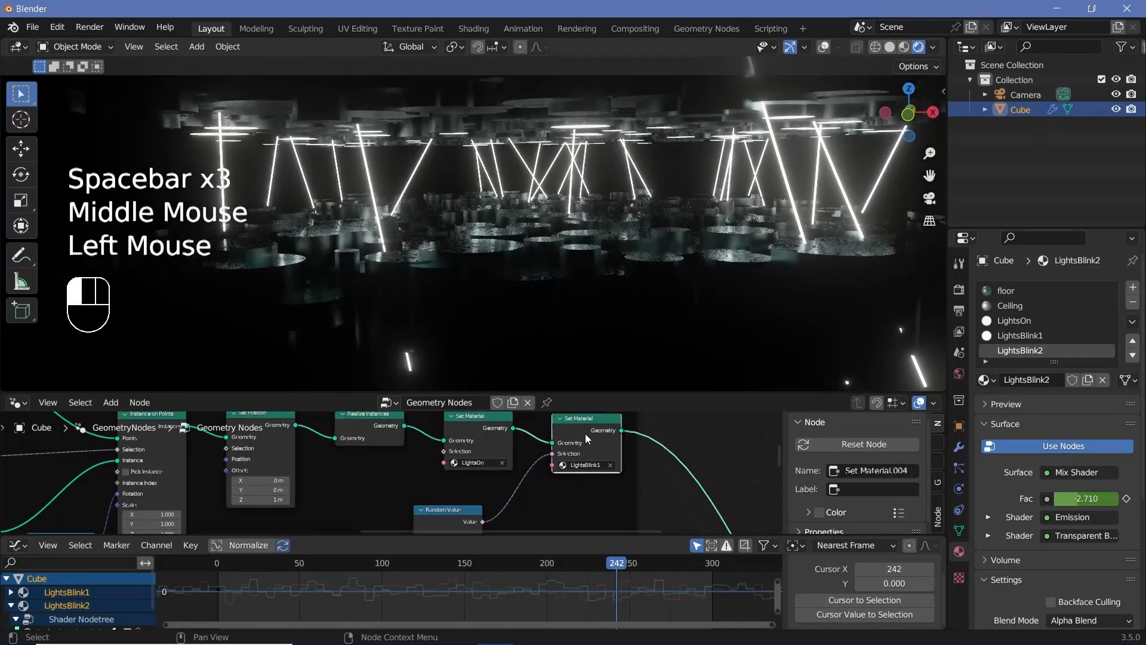
pyautogui.hotkey('shift', 'd')
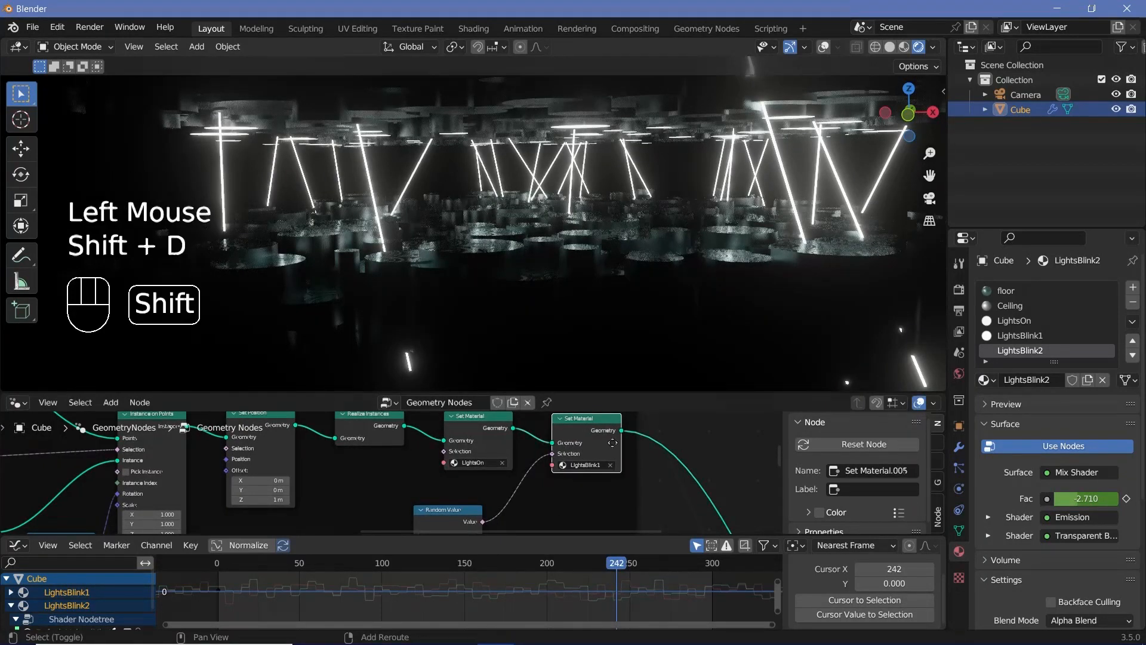
pyautogui.click(689, 464)
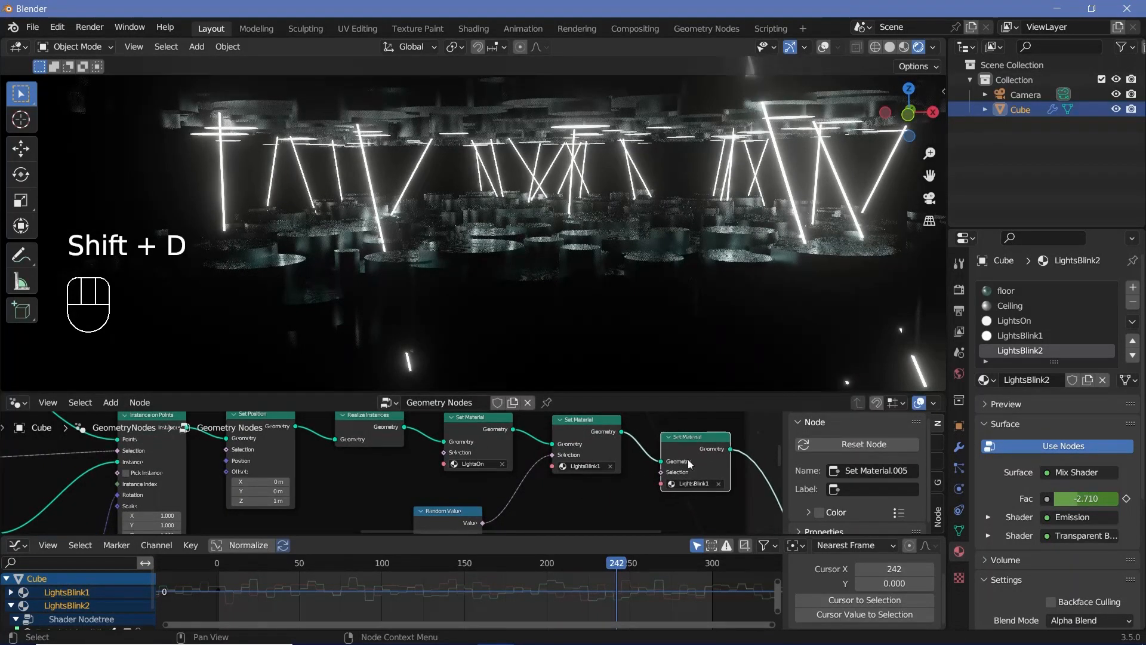
pyautogui.scroll(-1, 621, 490)
pyautogui.click(651, 482)
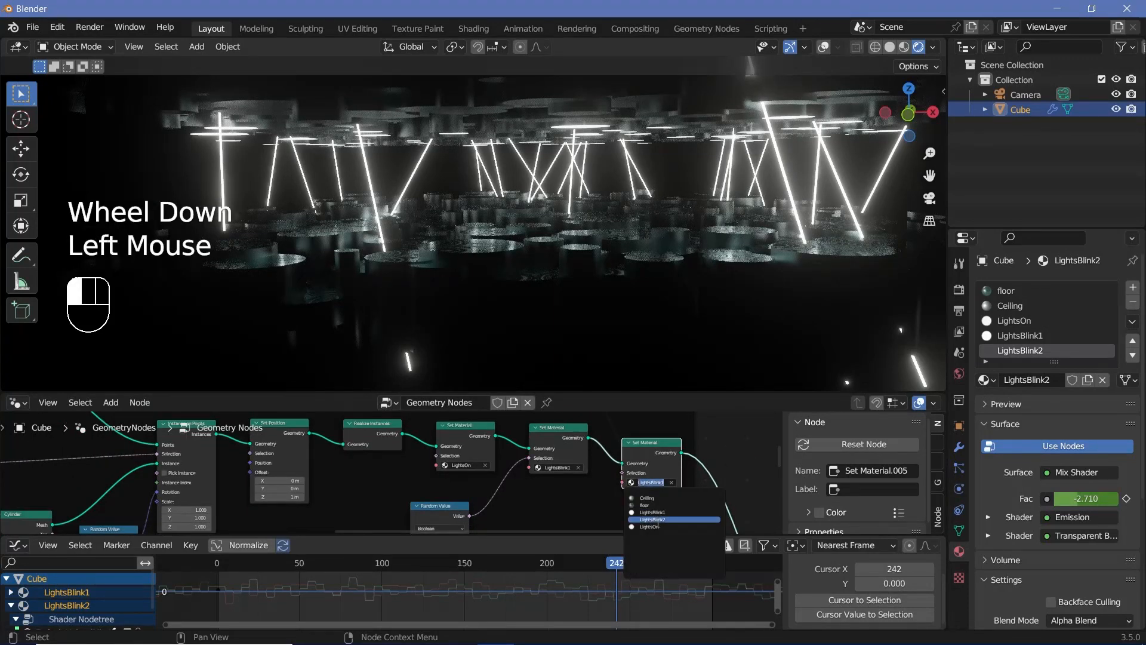
pyautogui.click(658, 520)
# Duplicate the Boolean Random Value node and place the copy near LightsBlink2's Set Material node.
pyautogui.moveTo(597, 518); pyautogui.dragTo(602, 488, button='middle')
pyautogui.click(449, 476)
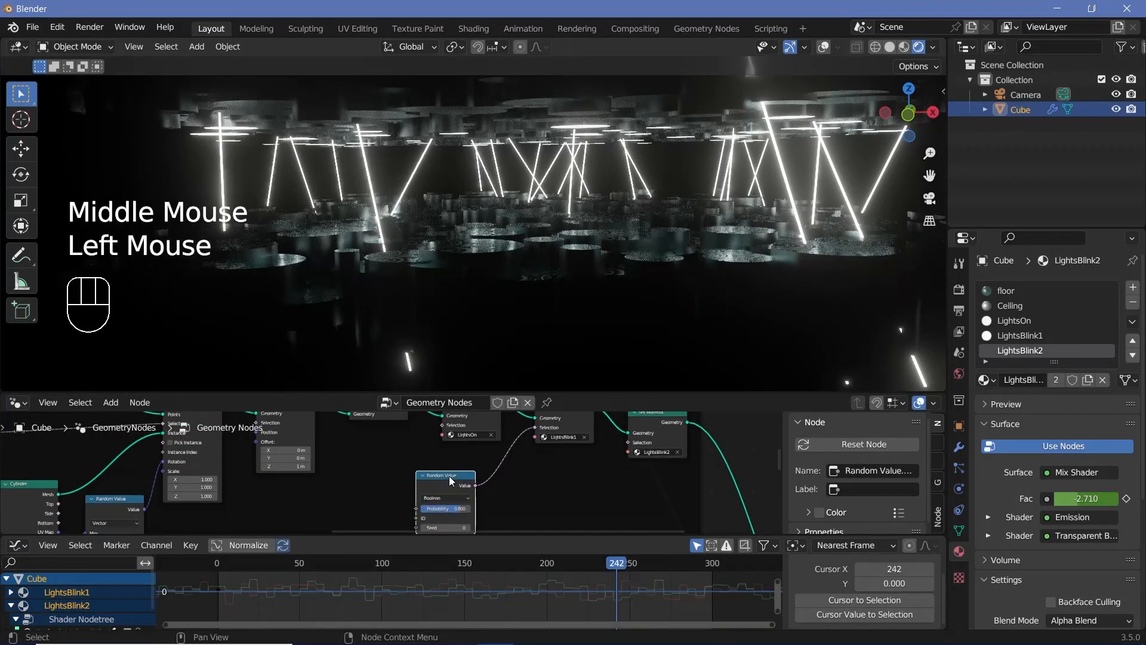
pyautogui.hotkey('shift', 'd')
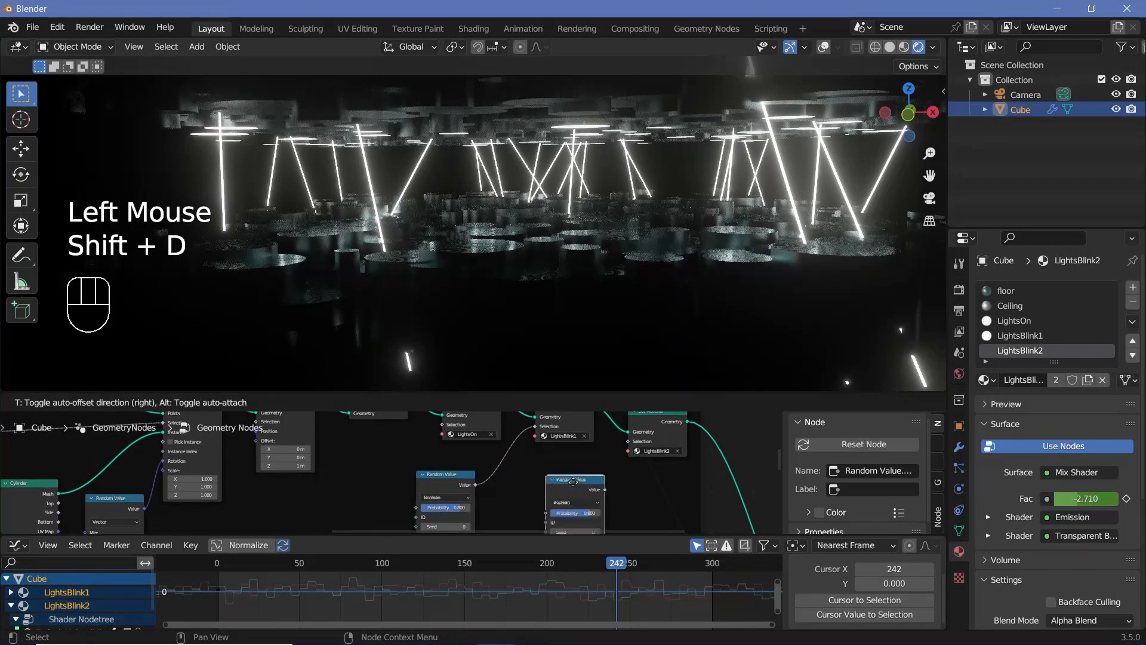
pyautogui.scroll(2, 579, 498)
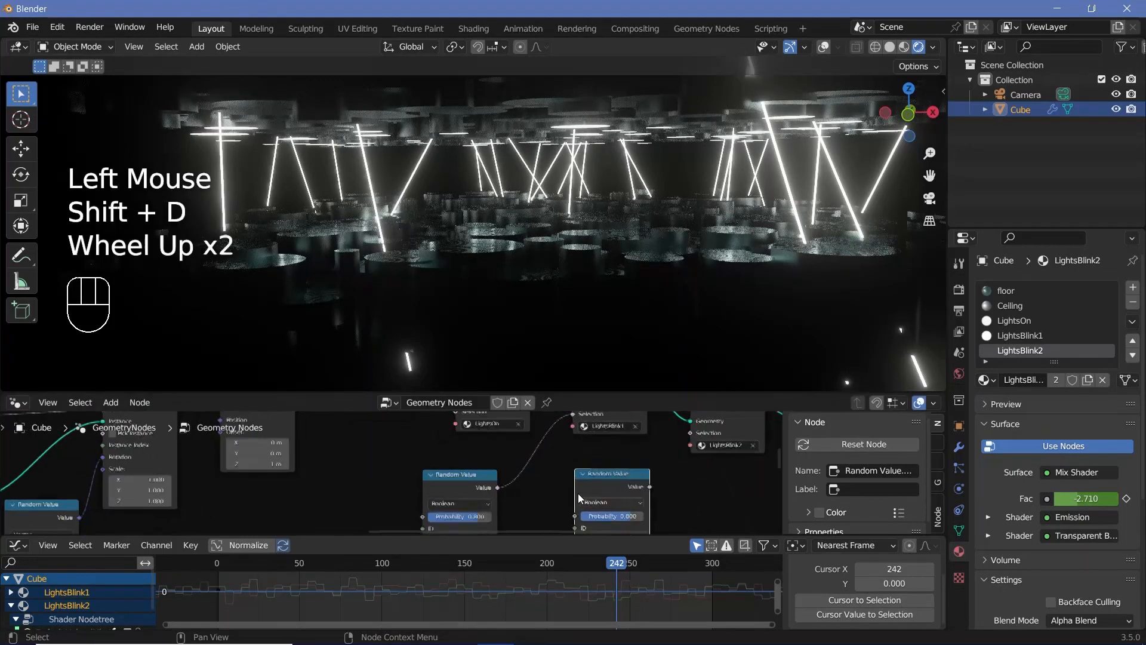